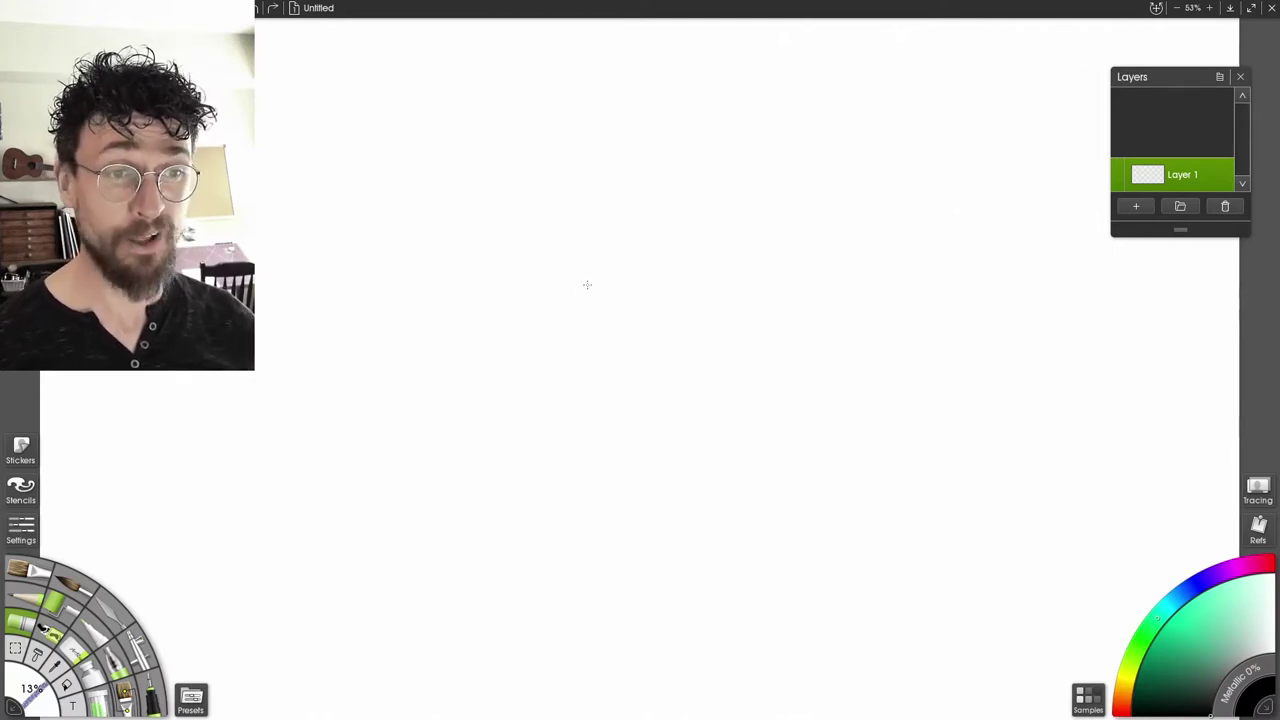
mouse_move(397, 66)
mouse_down()
mouse_move(431, 334)
mouse_move(480, 583)
mouse_move(454, 642)
mouse_up()
key(ctrl+z)
drag(455, 566, 471, 149)
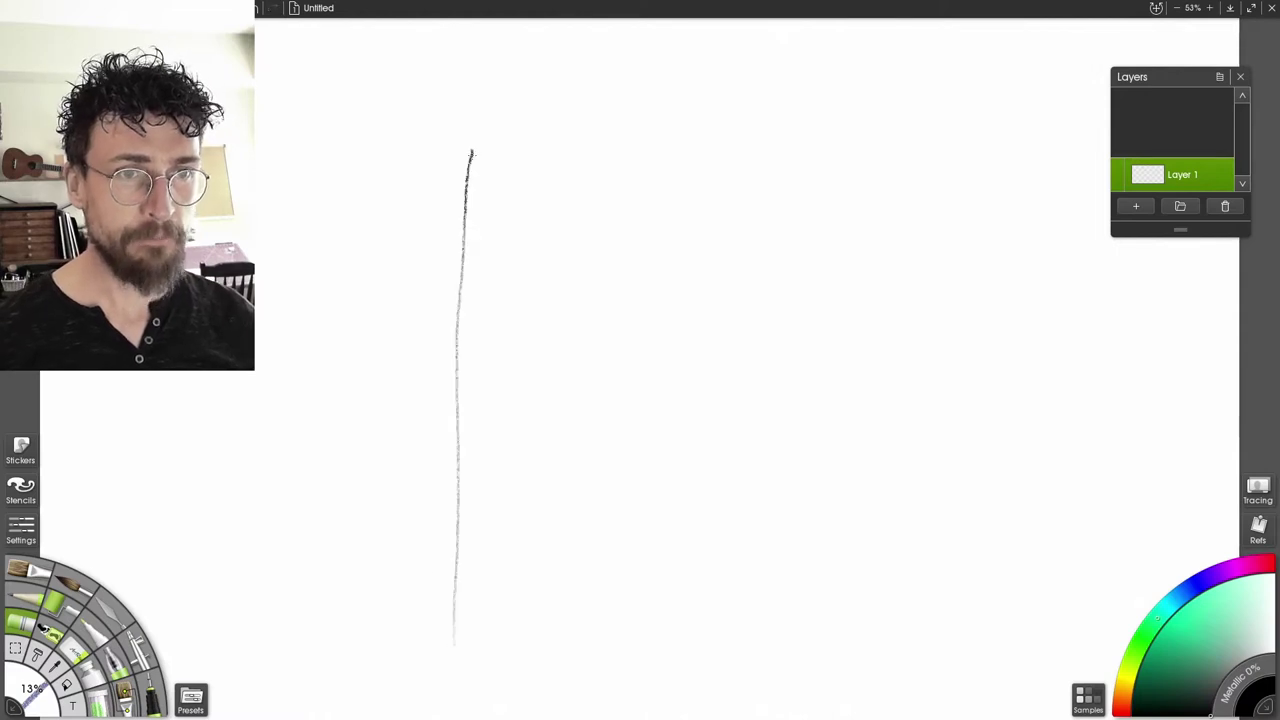
key(ctrl+z)
Sketch a rough, slightly tilted rectangular frame in the middle of the canvas
mouse_move(472, 655)
mouse_down()
mouse_move(428, 132)
mouse_move(830, 92)
mouse_move(843, 620)
mouse_up()
drag(840, 577, 408, 593)
Set the eraser's softness to 0% and erase the overshooting line ends at the frame's corners
click(20, 528)
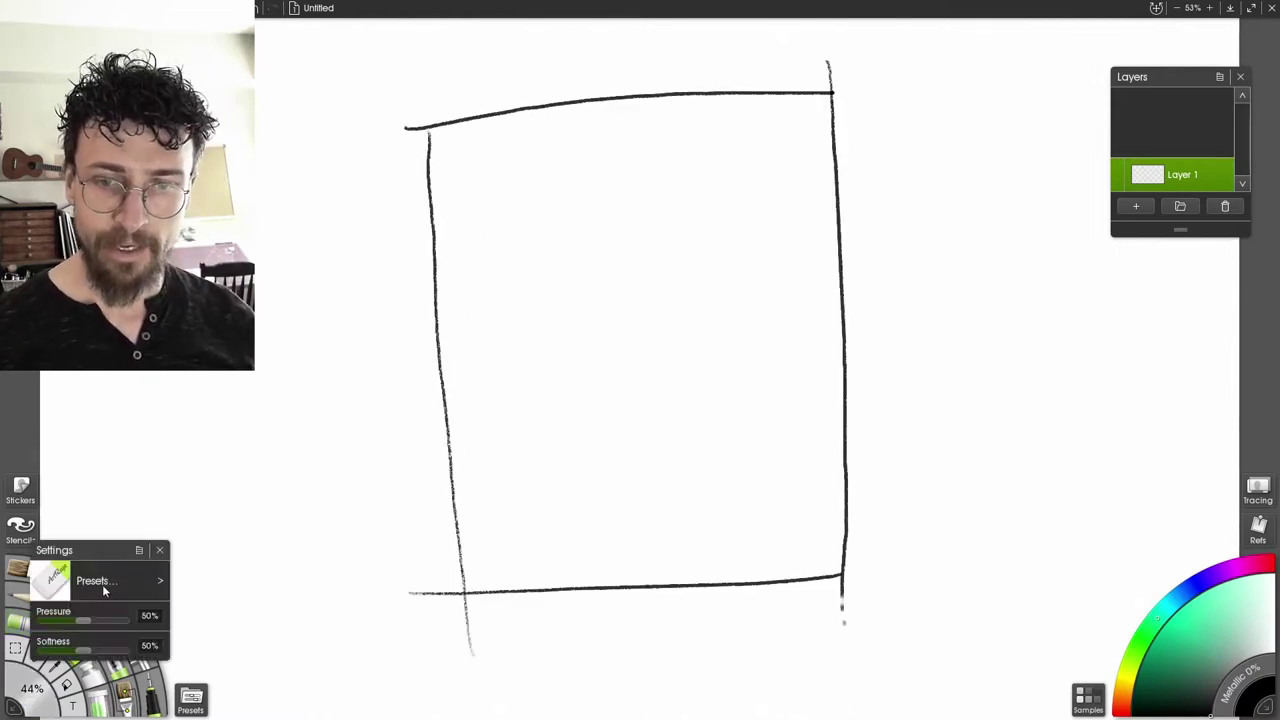
mouse_move(86, 553)
mouse_down()
mouse_move(92, 262)
mouse_move(84, 365)
mouse_up()
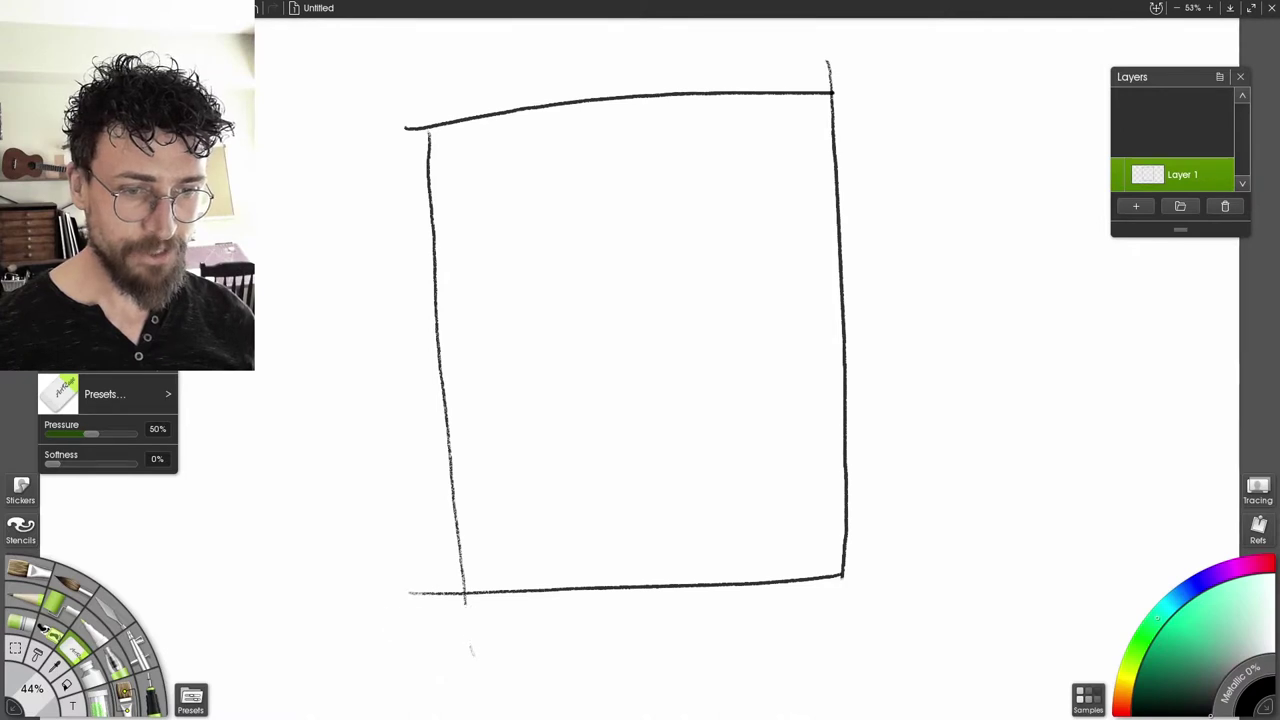
drag(432, 594, 411, 600)
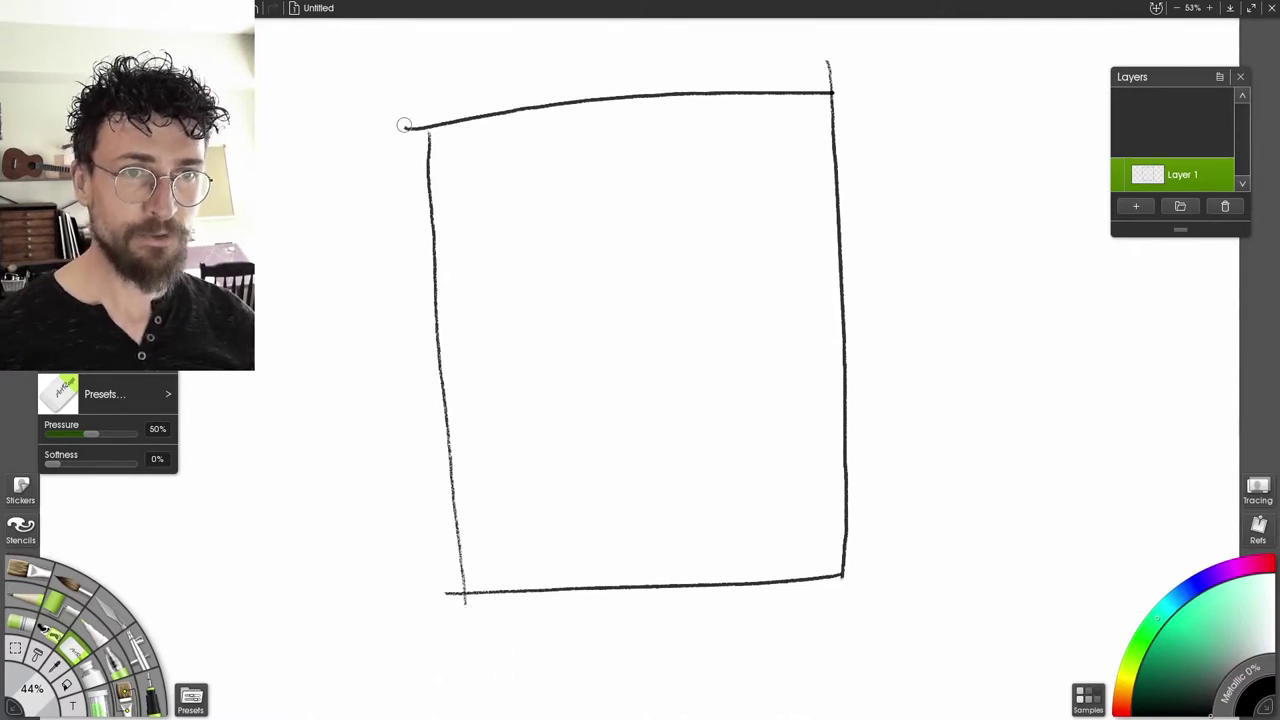
drag(404, 126, 415, 128)
drag(841, 72, 816, 74)
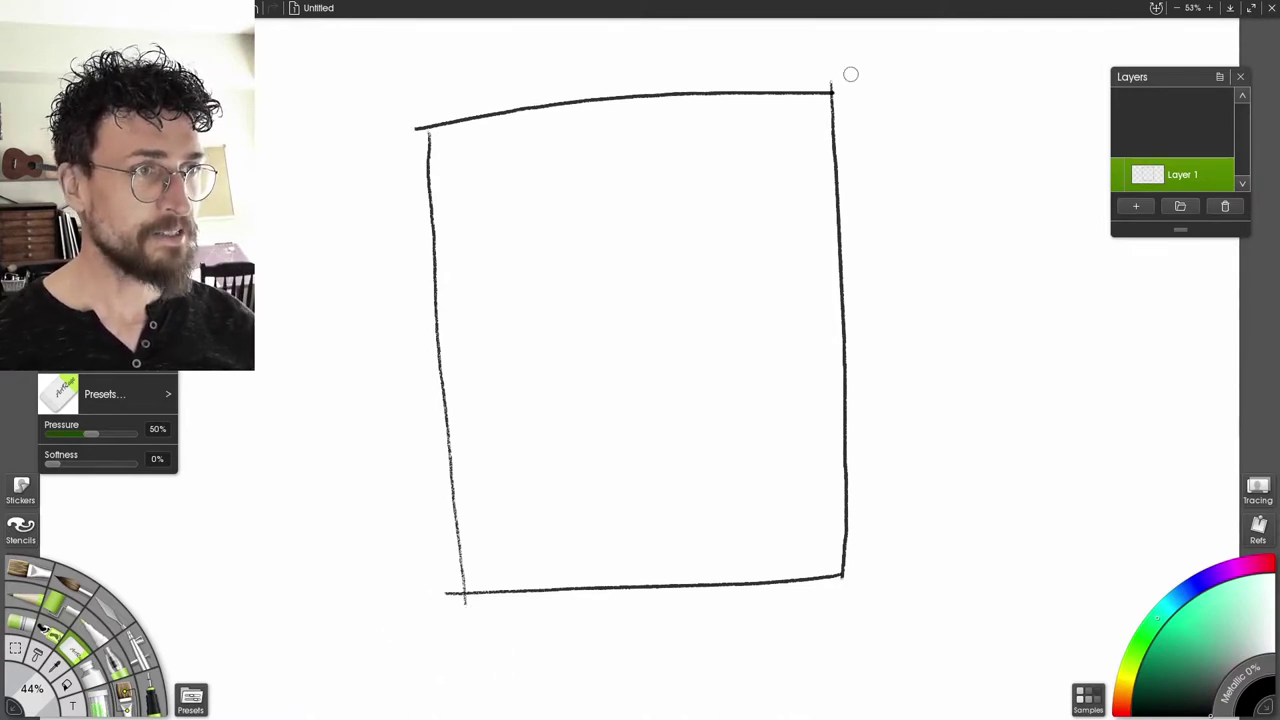
With the wax crayon, sketch a sloping ground line across the frame's lower part and a crescent moon in its upper left
key(c)
drag(671, 286, 606, 351)
key(ctrl+z)
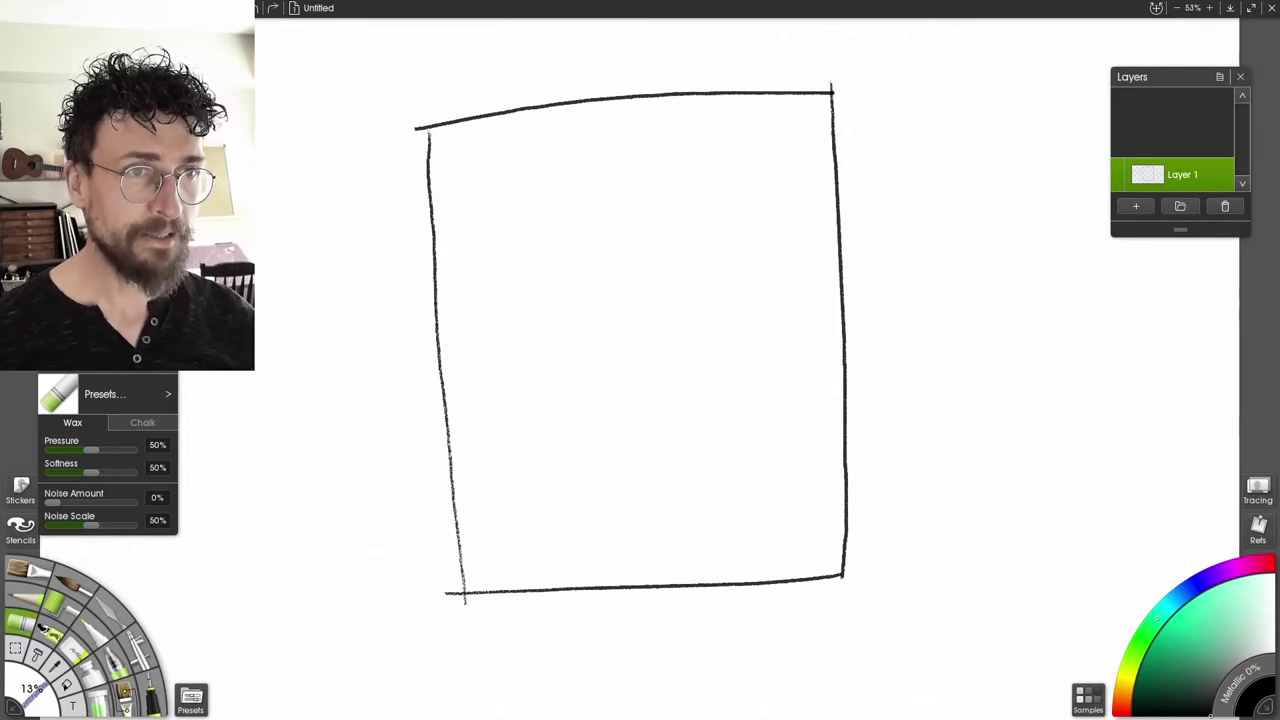
drag(439, 113, 800, 97)
drag(430, 520, 886, 478)
mouse_move(576, 155)
mouse_down()
mouse_move(596, 256)
mouse_move(558, 252)
mouse_move(533, 165)
mouse_move(576, 155)
mouse_up()
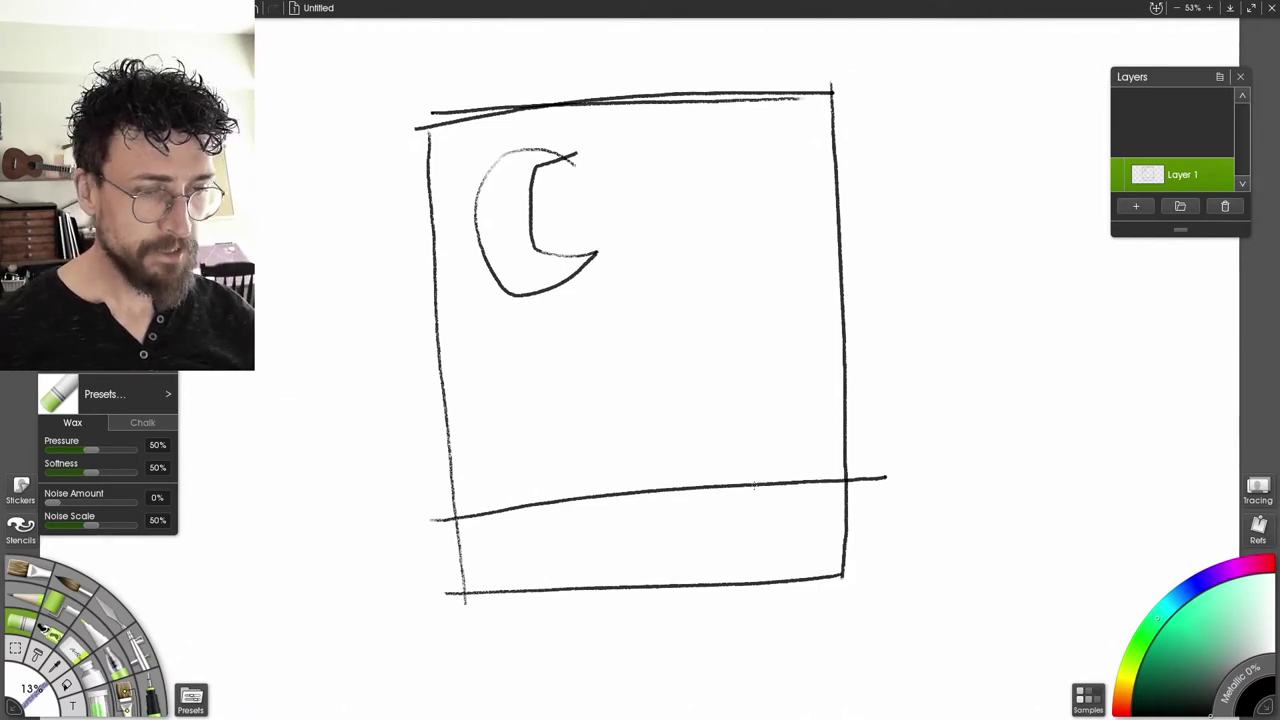
Sketch a bare, crooked tree with several branches and a small sapling beside it on the right part of the ground line
drag(754, 488, 773, 250)
drag(768, 316, 747, 292)
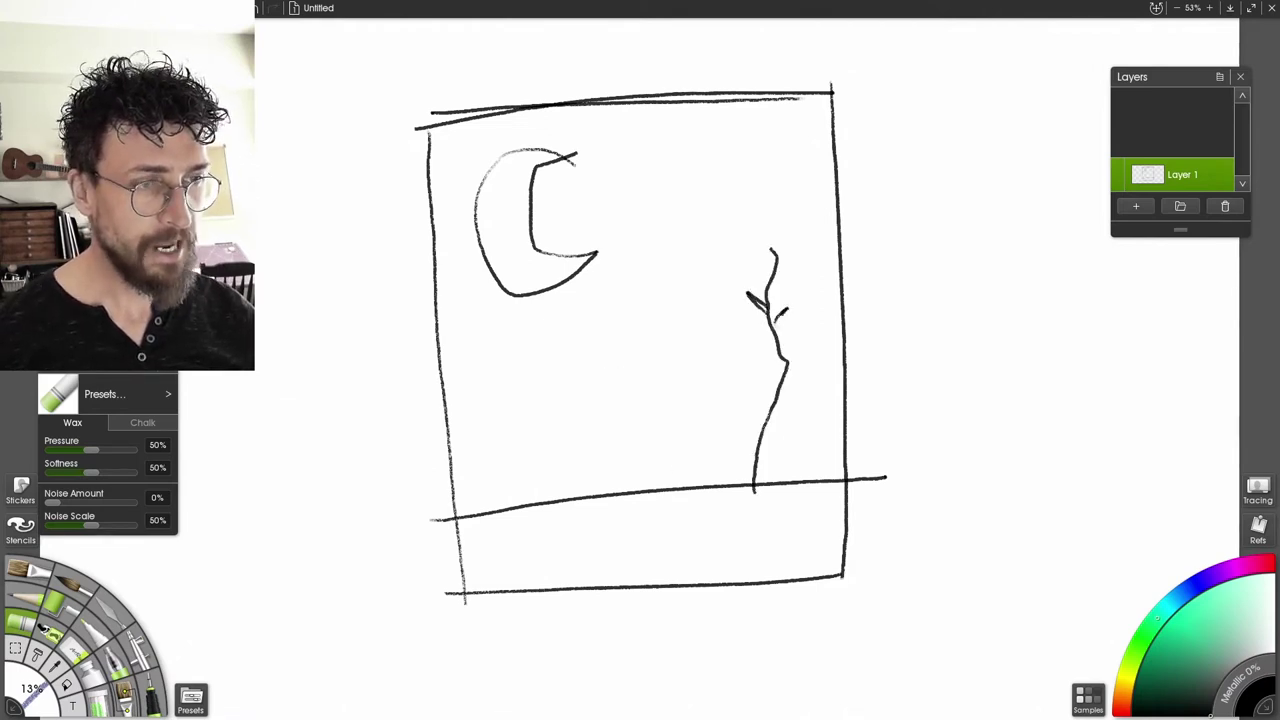
mouse_move(771, 282)
mouse_down()
mouse_move(784, 338)
mouse_move(768, 490)
mouse_up()
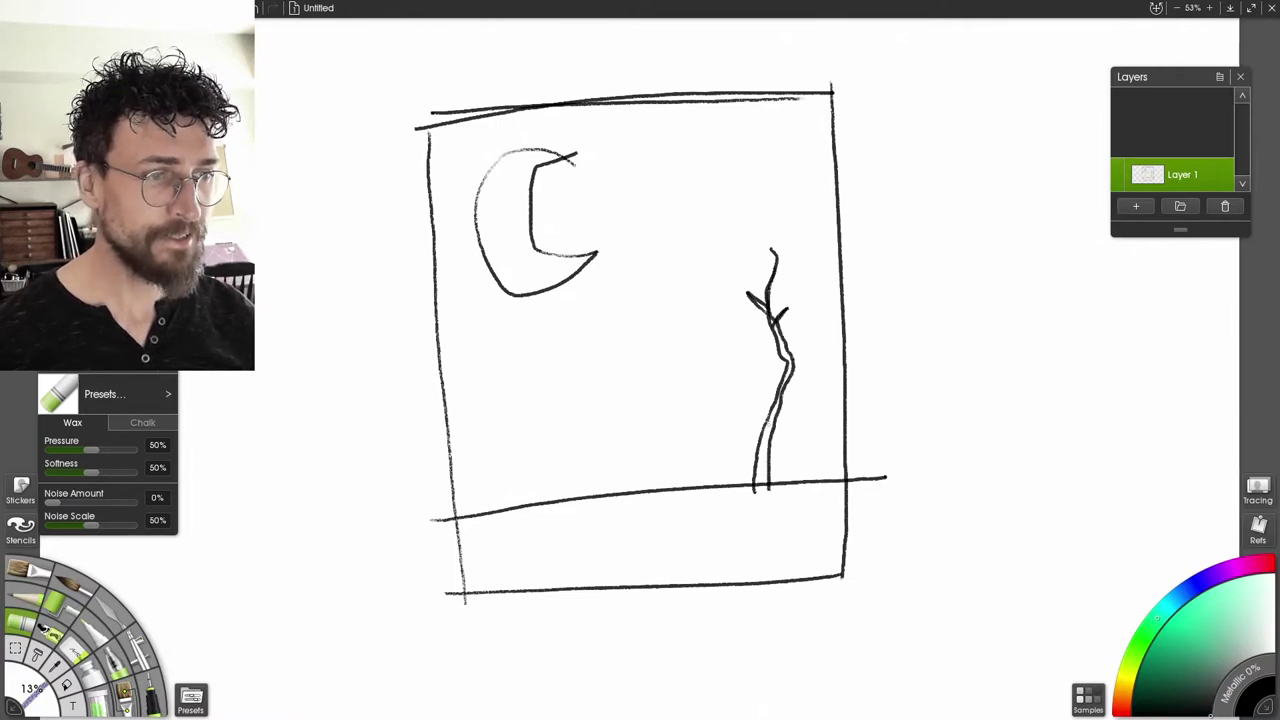
drag(770, 430, 818, 398)
drag(808, 480, 818, 436)
drag(737, 367, 772, 382)
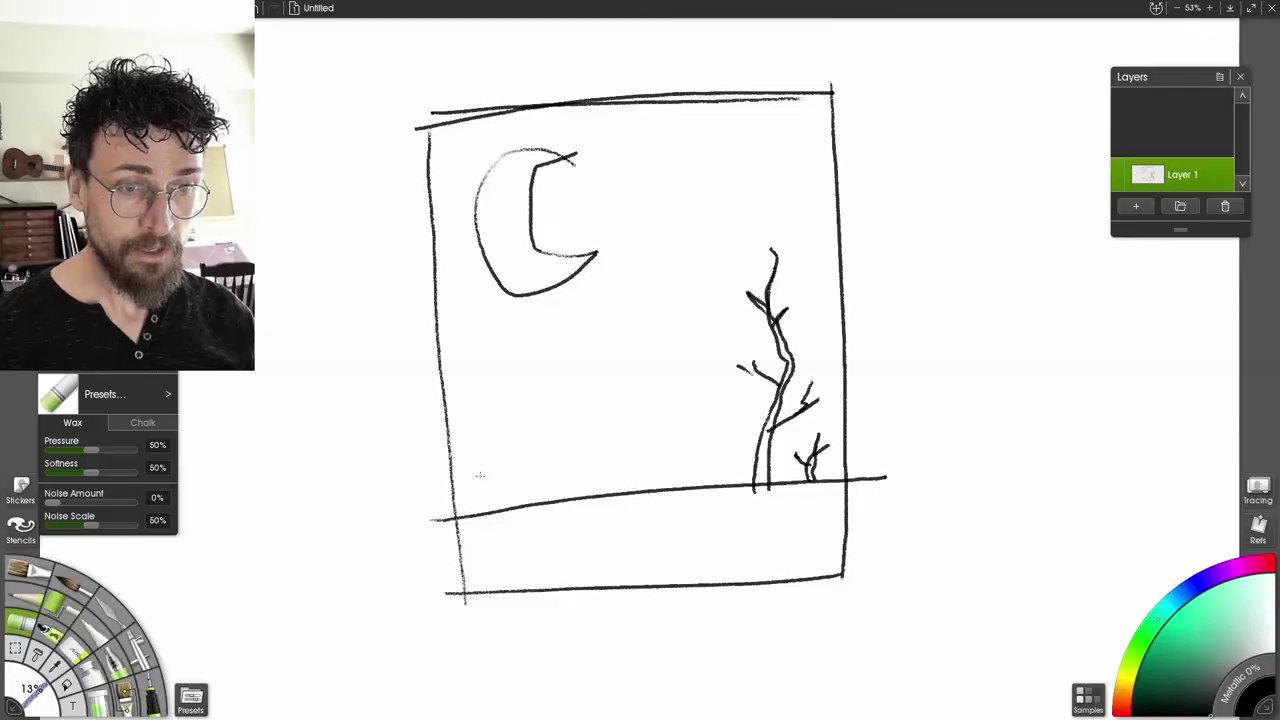
Sketch a wooden fence along the left part of the ground line and dot stars across the sky
mouse_move(480, 470)
mouse_down()
mouse_move(490, 518)
mouse_move(444, 496)
mouse_move(537, 473)
mouse_move(540, 503)
mouse_up()
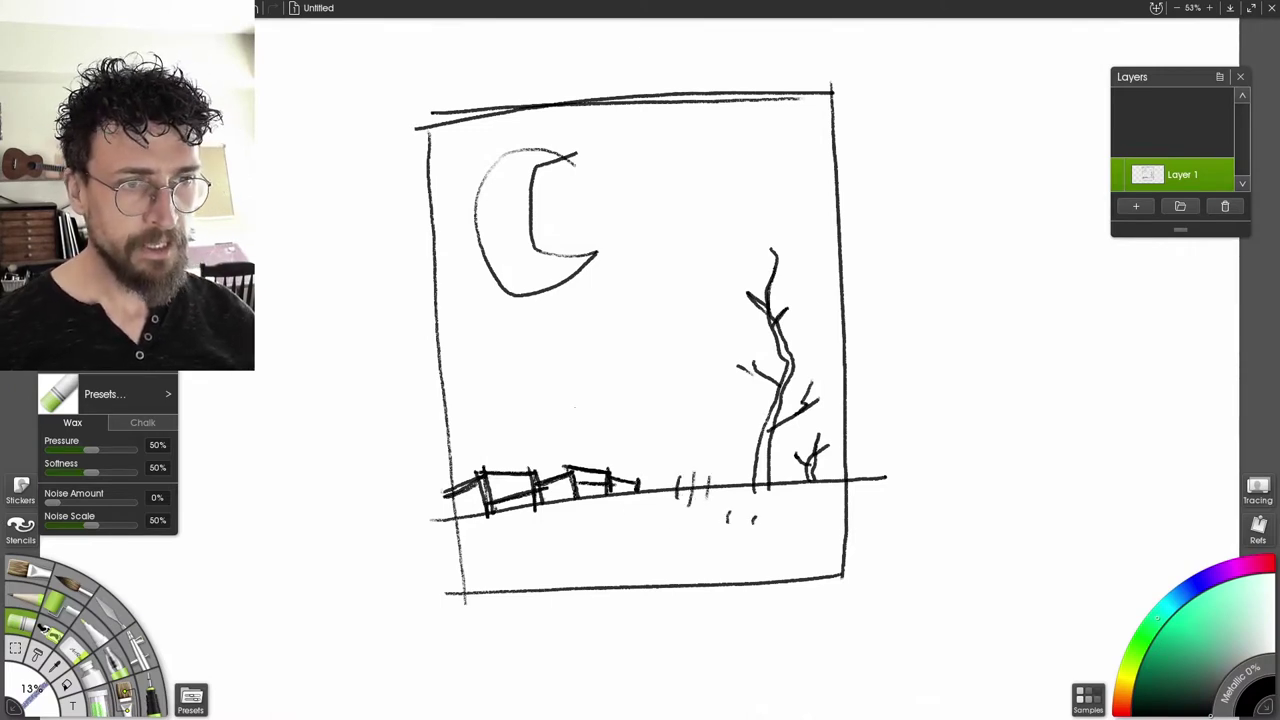
click(460, 386)
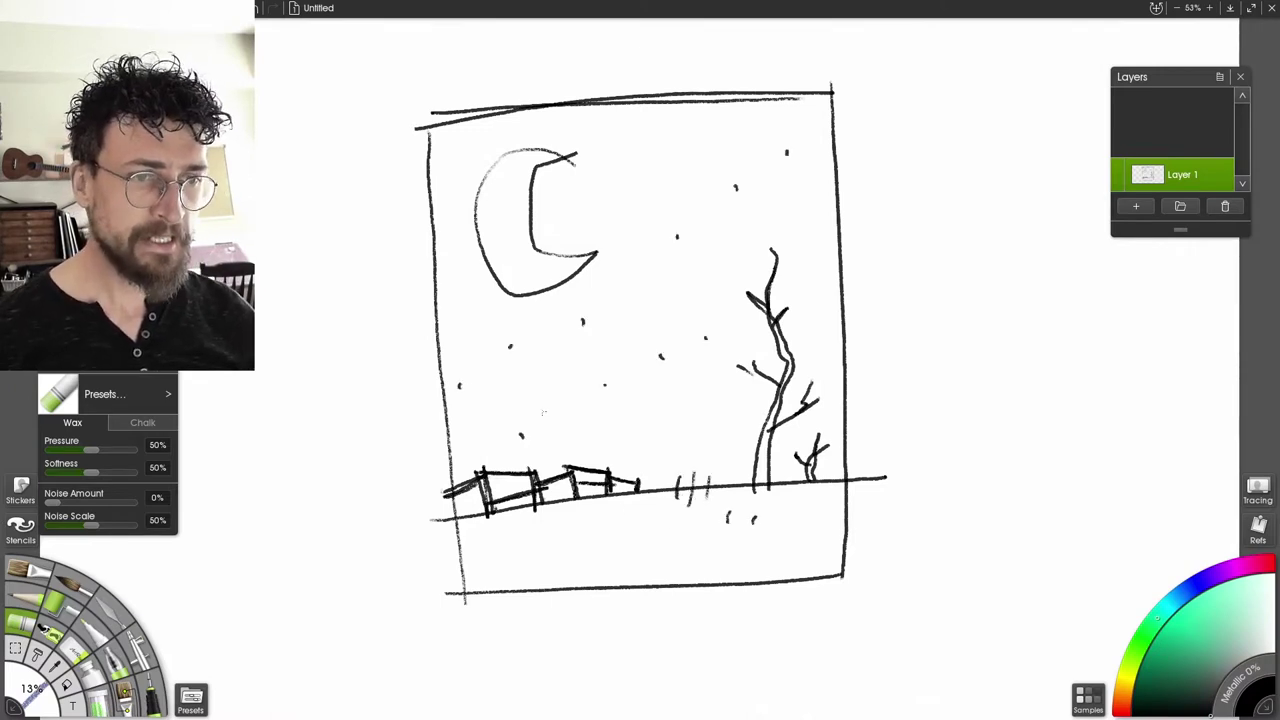
click(540, 391)
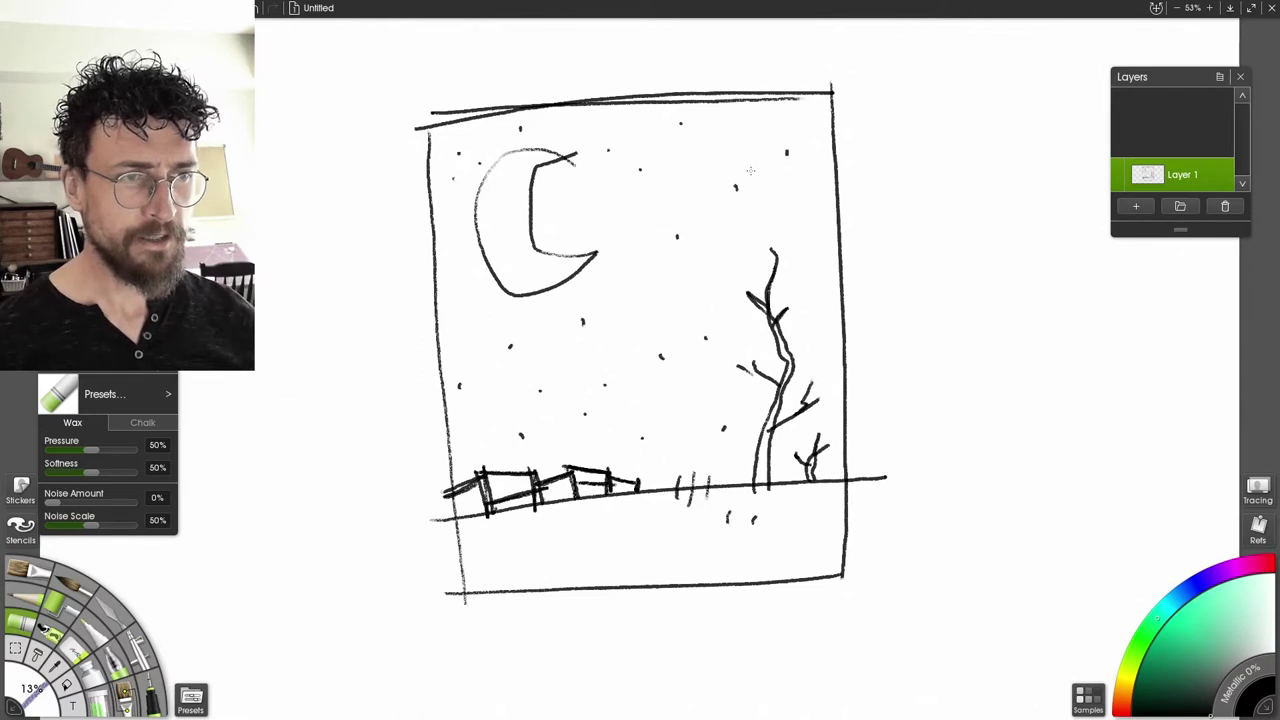
click(712, 260)
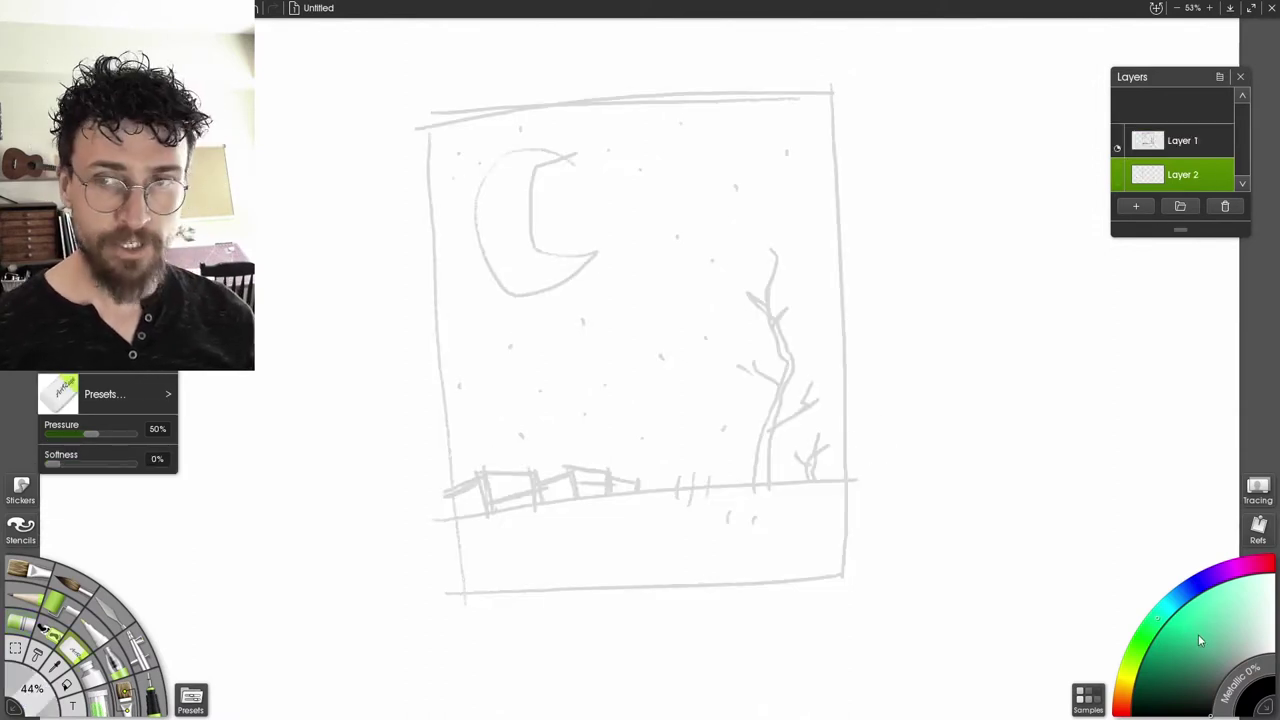
Block in the sky on Layer 2 beneath the sketch with a muted teal and a large oil brush
click(1206, 664)
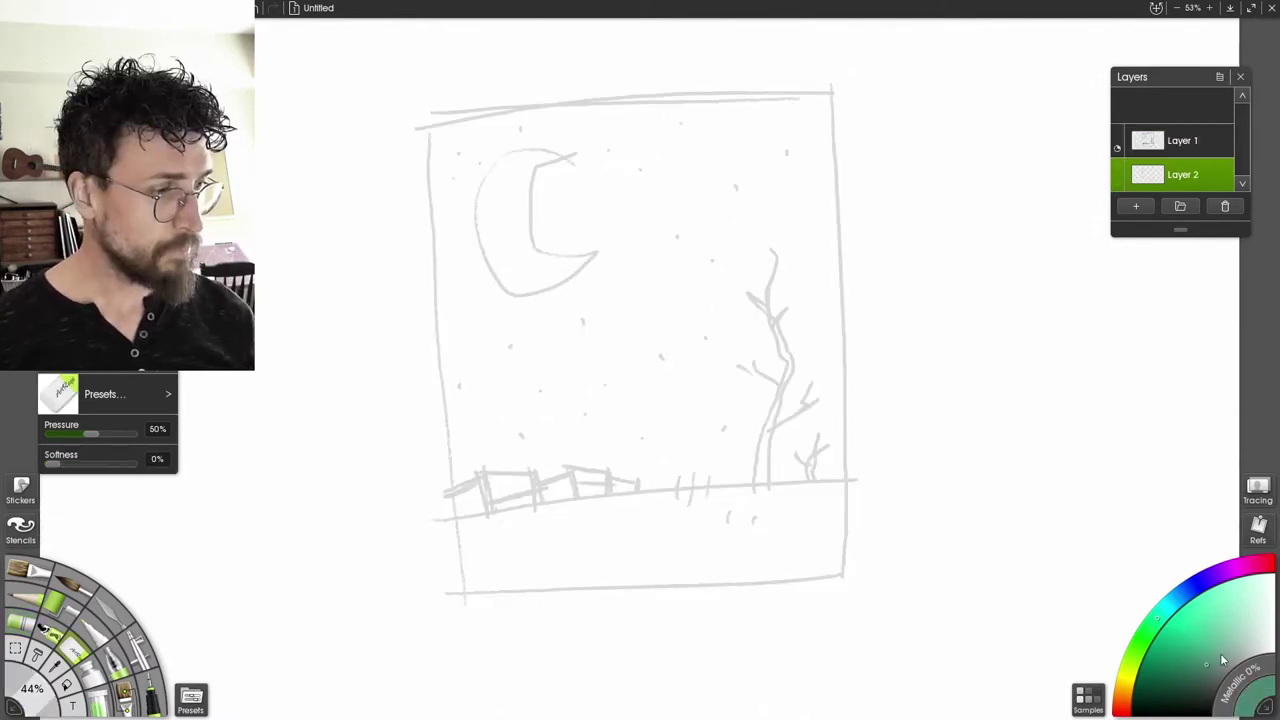
drag(520, 395, 744, 364)
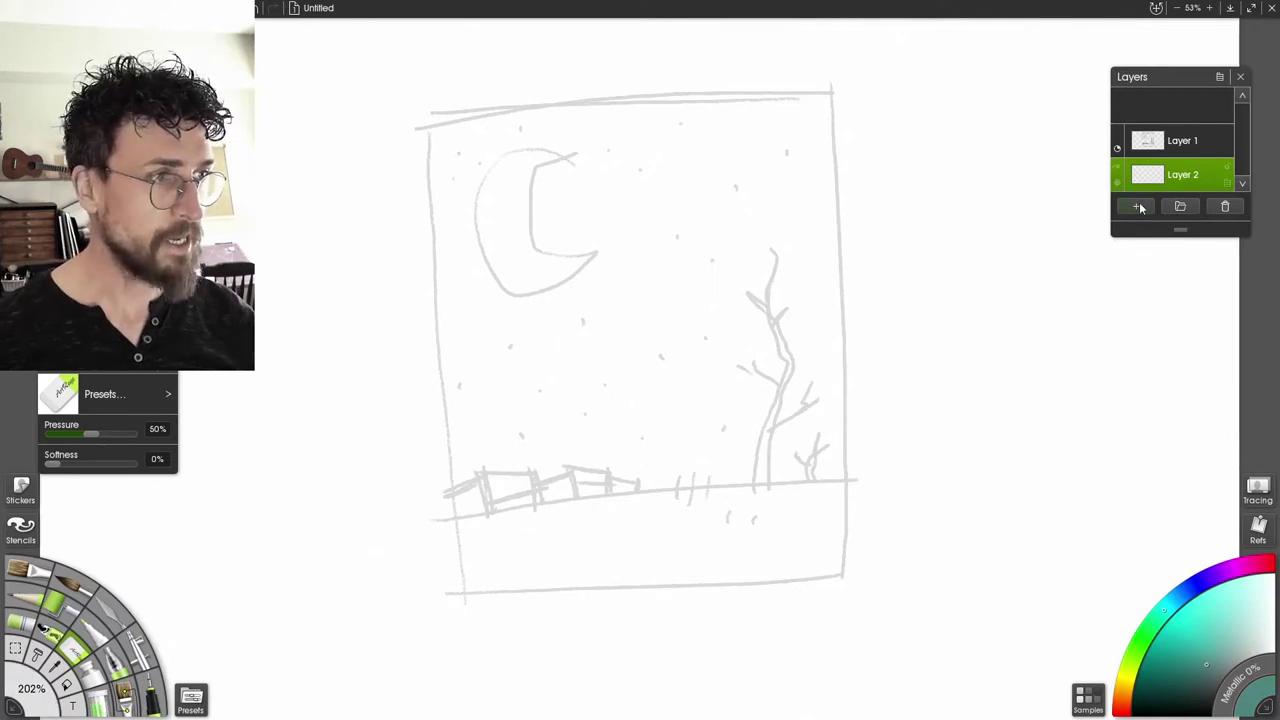
key(o)
mouse_move(862, 445)
mouse_down()
mouse_move(485, 400)
mouse_move(470, 300)
mouse_move(456, 290)
mouse_move(445, 130)
mouse_move(540, 330)
mouse_move(700, 286)
mouse_move(840, 445)
mouse_move(820, 225)
mouse_move(835, 105)
mouse_move(430, 110)
mouse_move(740, 160)
mouse_move(510, 255)
mouse_move(705, 215)
mouse_move(629, 440)
mouse_move(688, 480)
mouse_up()
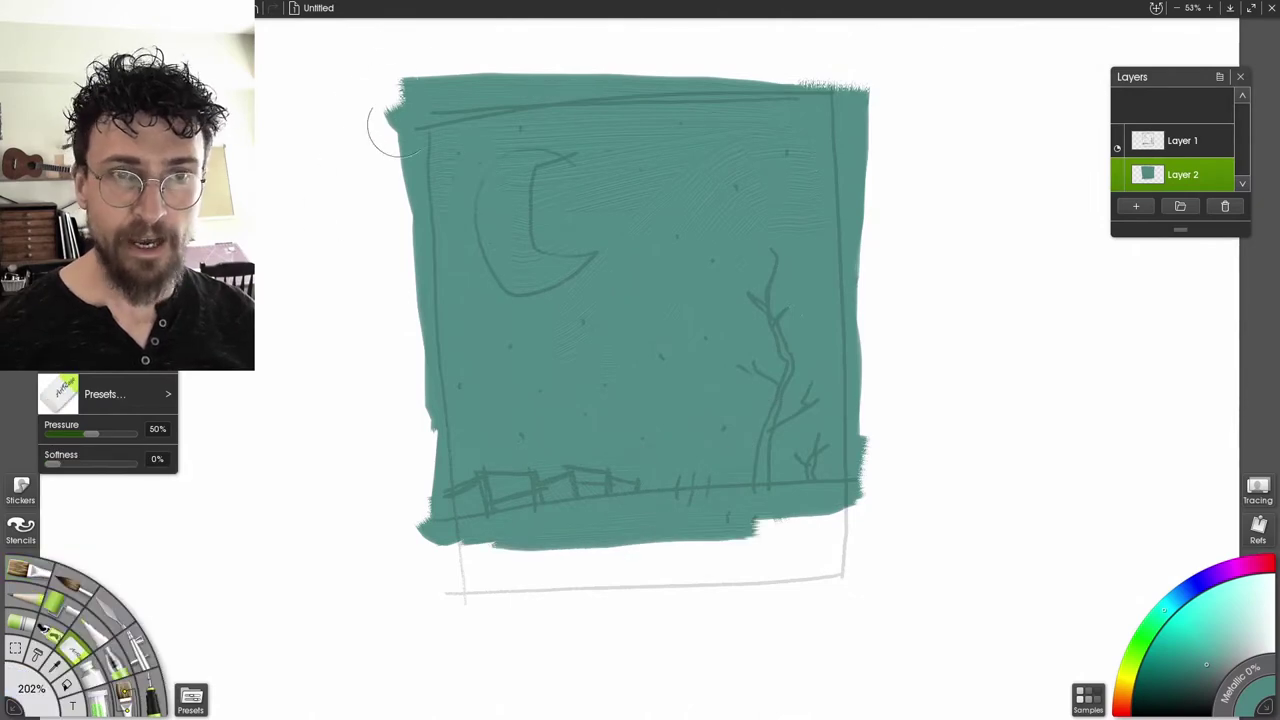
Set the eraser's pressure to 100% and trim the edges of the teal block straight along the sketched frame
drag(156, 433, 200, 435)
drag(397, 78, 403, 202)
key(ctrl+z)
drag(391, 77, 386, 172)
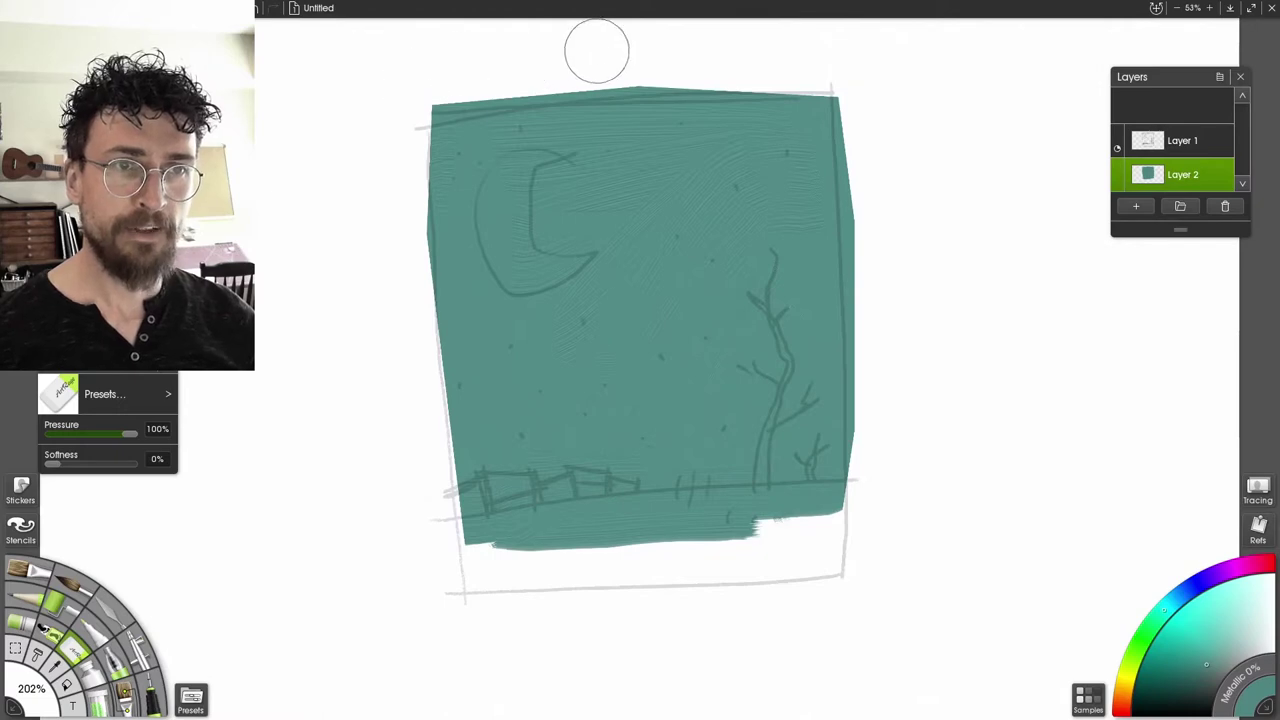
shift+click(343, 109)
key(ctrl+z)
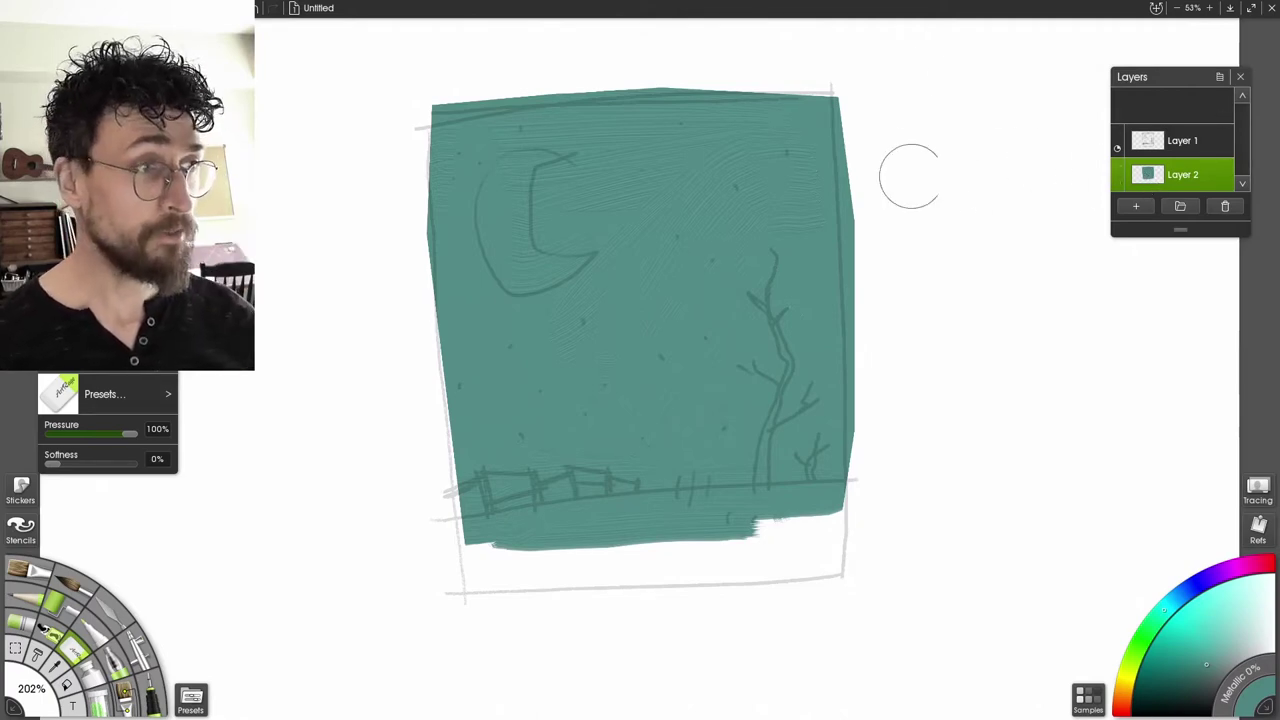
Lock the transparency of Layer 2 so painting stays within the trimmed teal block
click(1226, 184)
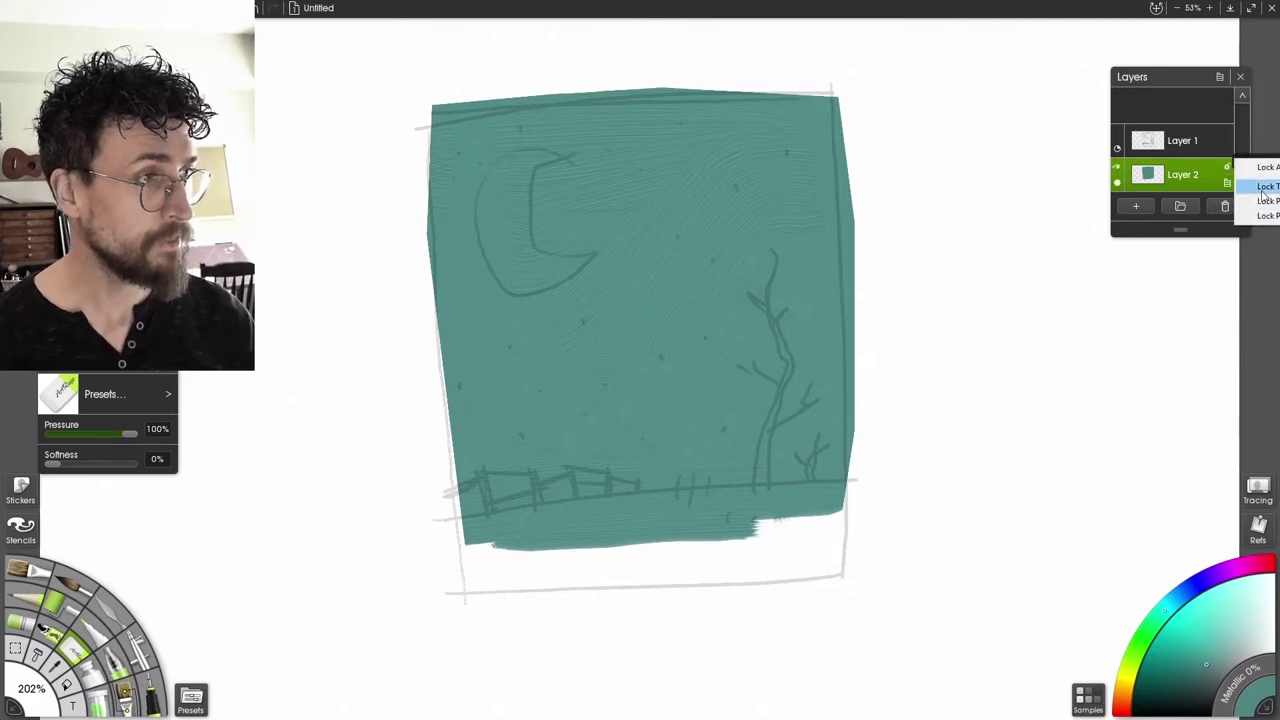
click(1265, 187)
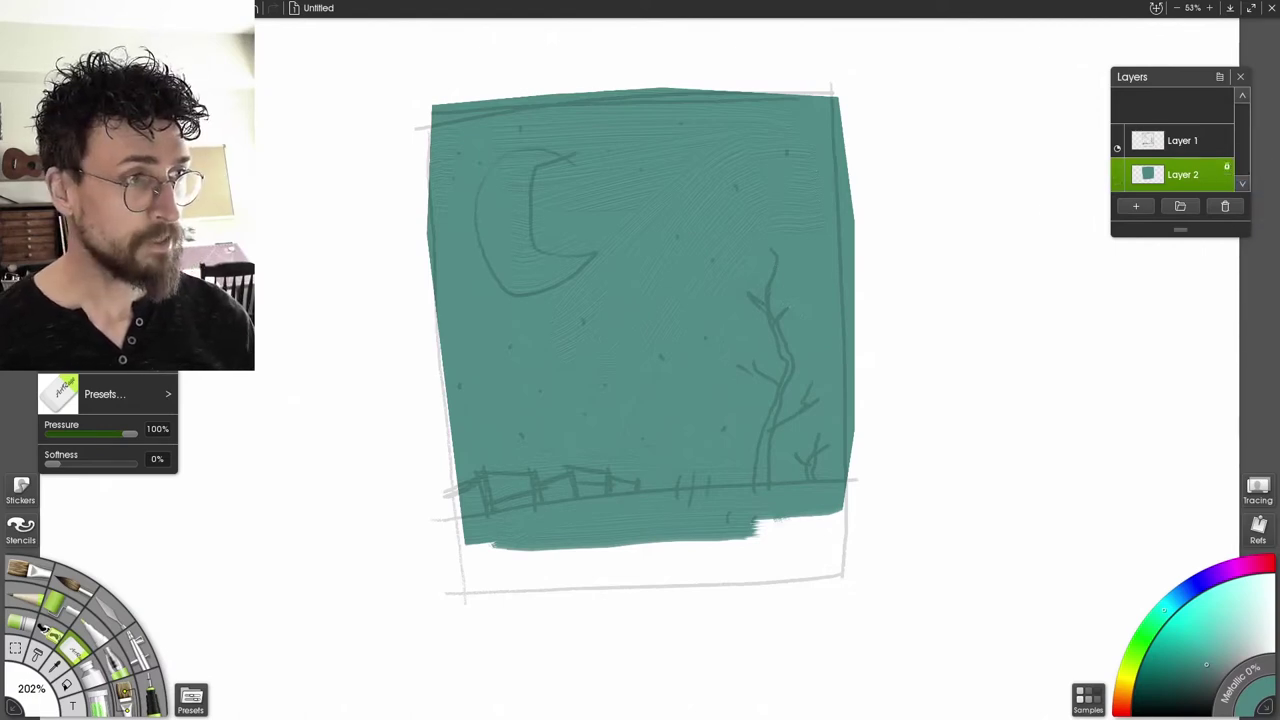
drag(1148, 84, 1078, 46)
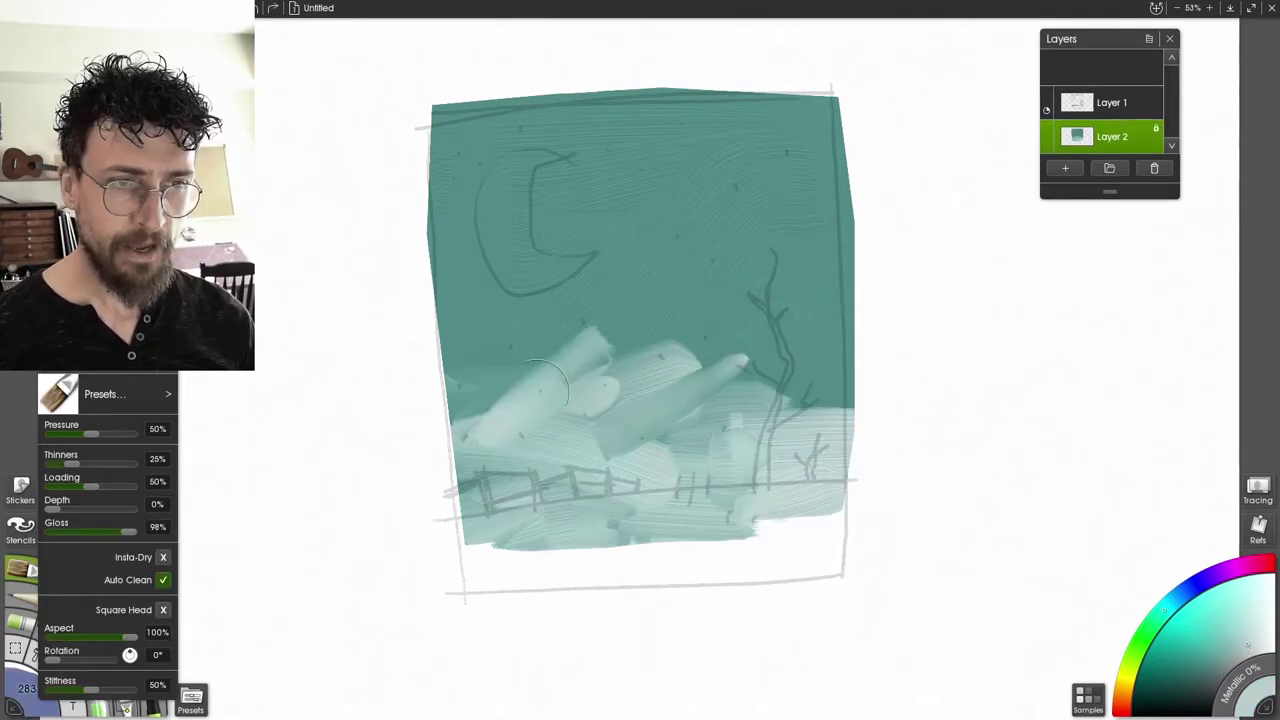
Paint pale teal cloud strokes in the lower sky and deep saturated teal strokes across the upper sky with the oil brush
mouse_move(490, 380)
mouse_down()
mouse_move(750, 339)
mouse_move(832, 343)
mouse_move(828, 379)
mouse_move(866, 392)
mouse_up()
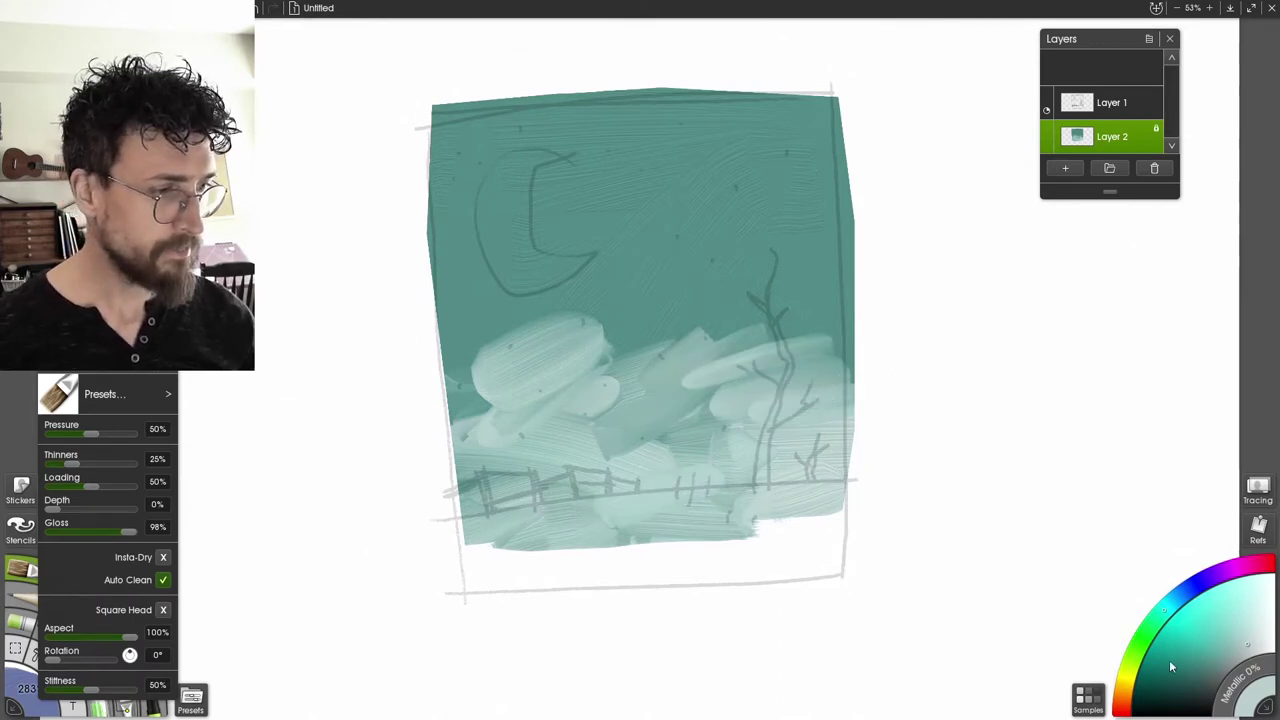
click(1137, 675)
drag(675, 288, 562, 335)
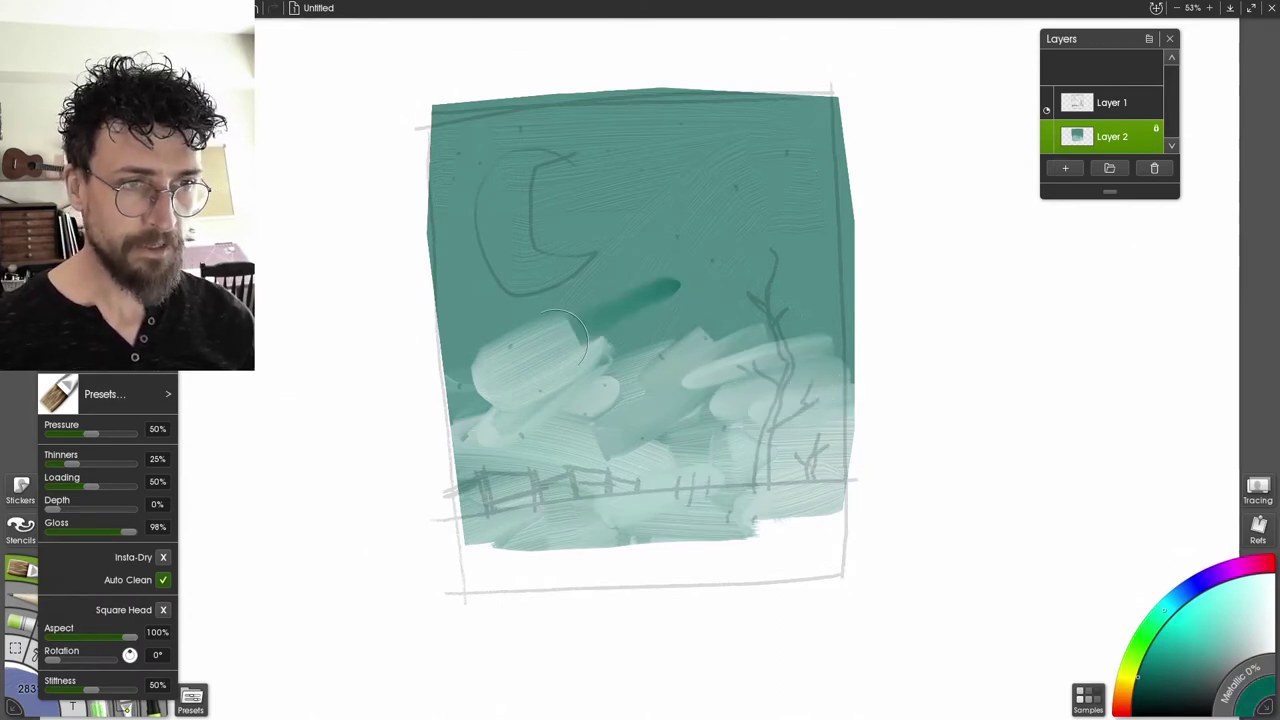
key(ctrl+z)
mouse_move(420, 115)
mouse_down()
mouse_move(550, 150)
mouse_move(690, 150)
mouse_move(869, 120)
mouse_move(760, 215)
mouse_move(691, 63)
mouse_move(631, 100)
mouse_move(686, 137)
mouse_move(770, 250)
mouse_move(720, 300)
mouse_move(623, 171)
mouse_move(385, 290)
mouse_up()
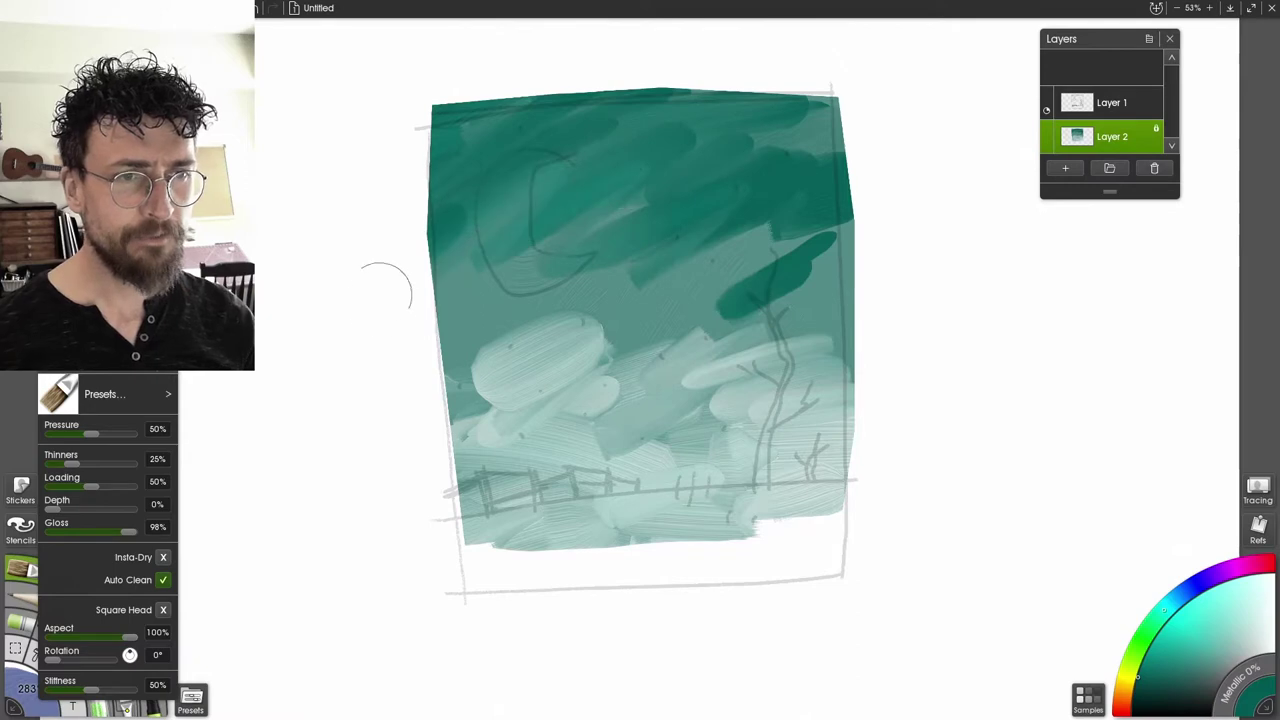
drag(633, 247, 615, 267)
Blend the sky's pale and dark teal strokes together with the palette knife enlarged to 329%
key(k)
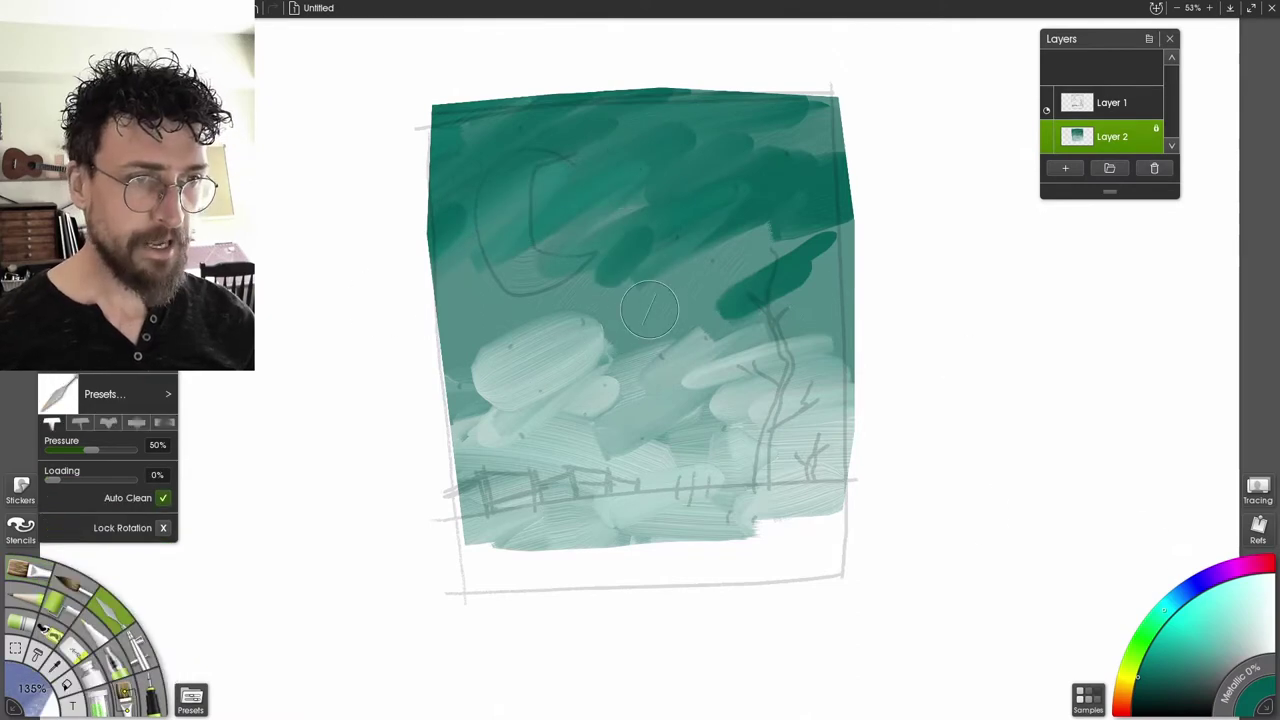
mouse_move(650, 309)
mouse_down()
mouse_move(712, 392)
mouse_move(835, 406)
mouse_move(872, 258)
mouse_up()
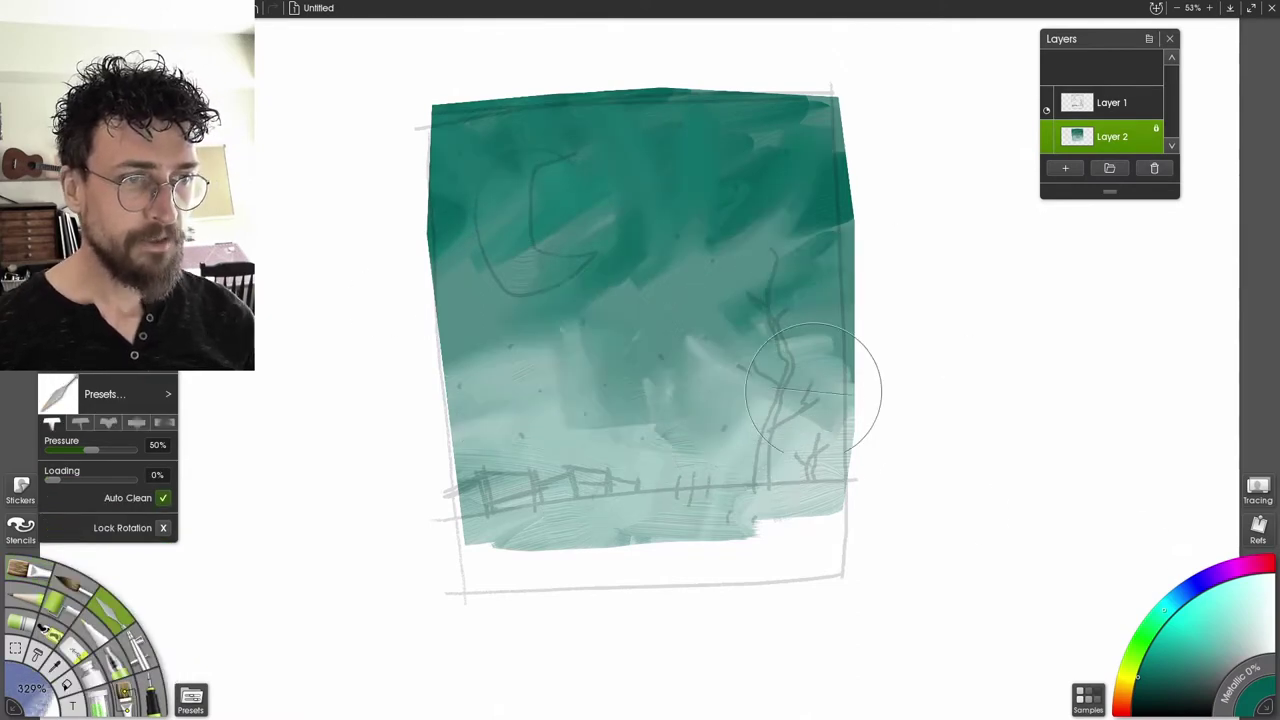
drag(813, 391, 874, 363)
mouse_move(642, 336)
mouse_down()
mouse_move(665, 399)
mouse_move(608, 433)
mouse_move(666, 443)
mouse_move(518, 372)
mouse_up()
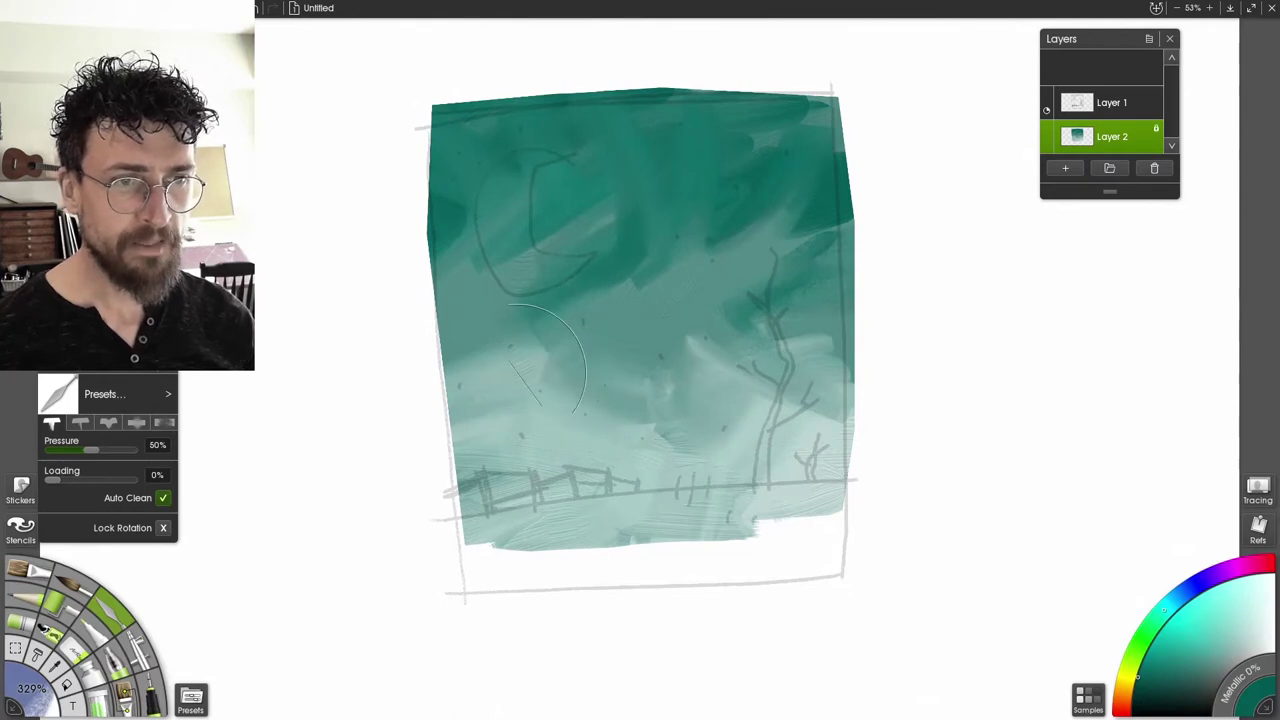
drag(566, 442, 602, 338)
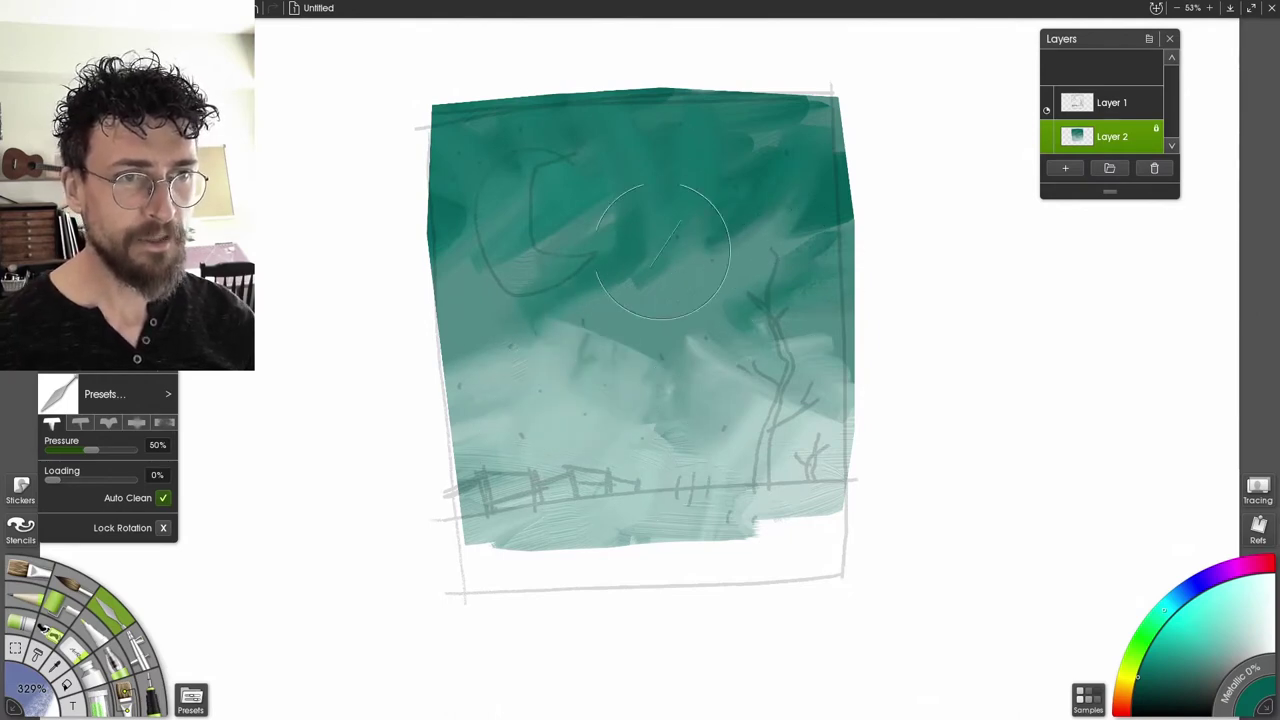
drag(655, 246, 549, 131)
mouse_move(420, 240)
mouse_down()
mouse_move(700, 238)
mouse_move(745, 224)
mouse_up()
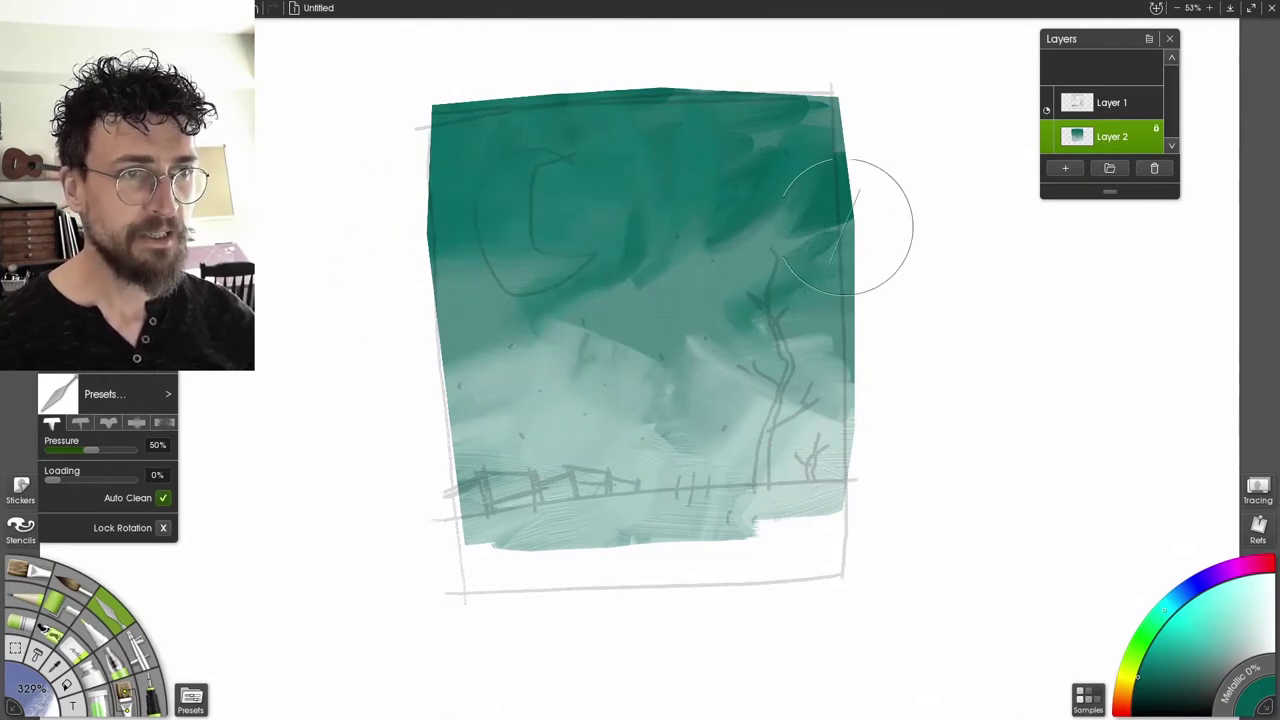
mouse_move(847, 228)
mouse_down()
mouse_move(806, 277)
mouse_move(722, 200)
mouse_move(652, 328)
mouse_move(745, 251)
mouse_move(574, 370)
mouse_move(514, 382)
mouse_up()
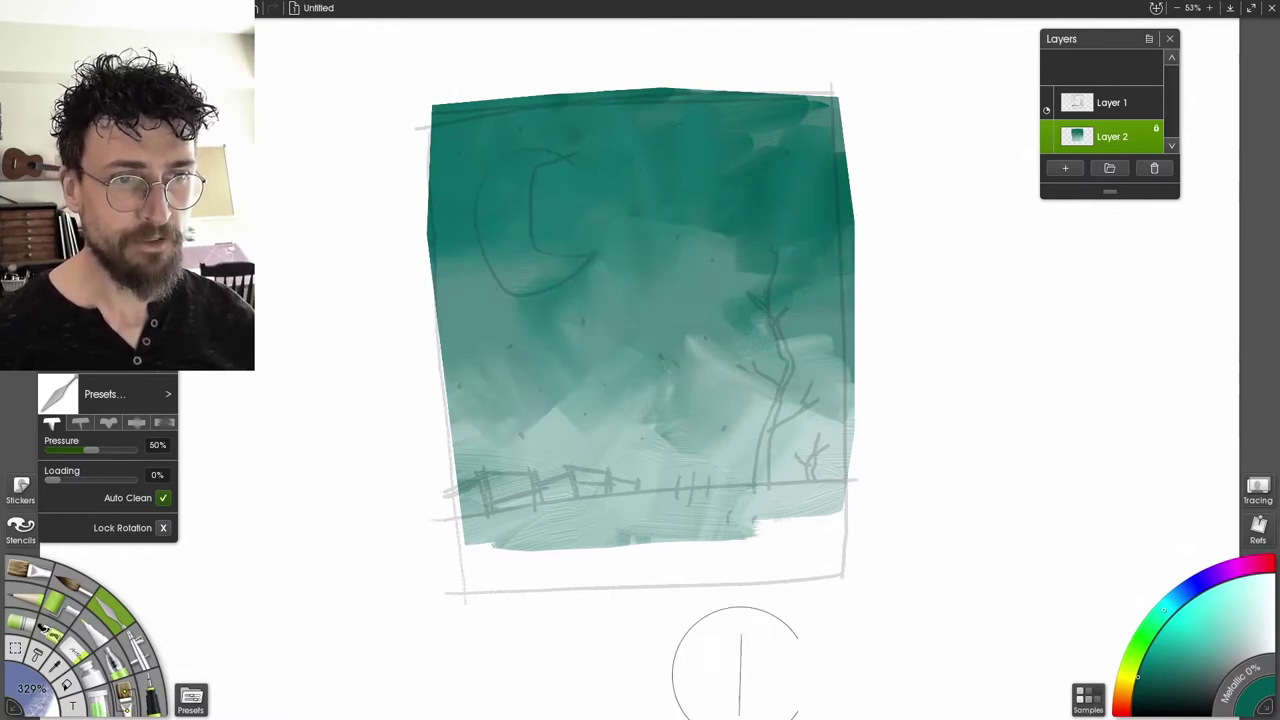
mouse_move(736, 665)
mouse_down()
mouse_move(785, 395)
mouse_move(811, 385)
mouse_move(745, 358)
mouse_move(701, 376)
mouse_move(892, 321)
mouse_move(838, 325)
mouse_up()
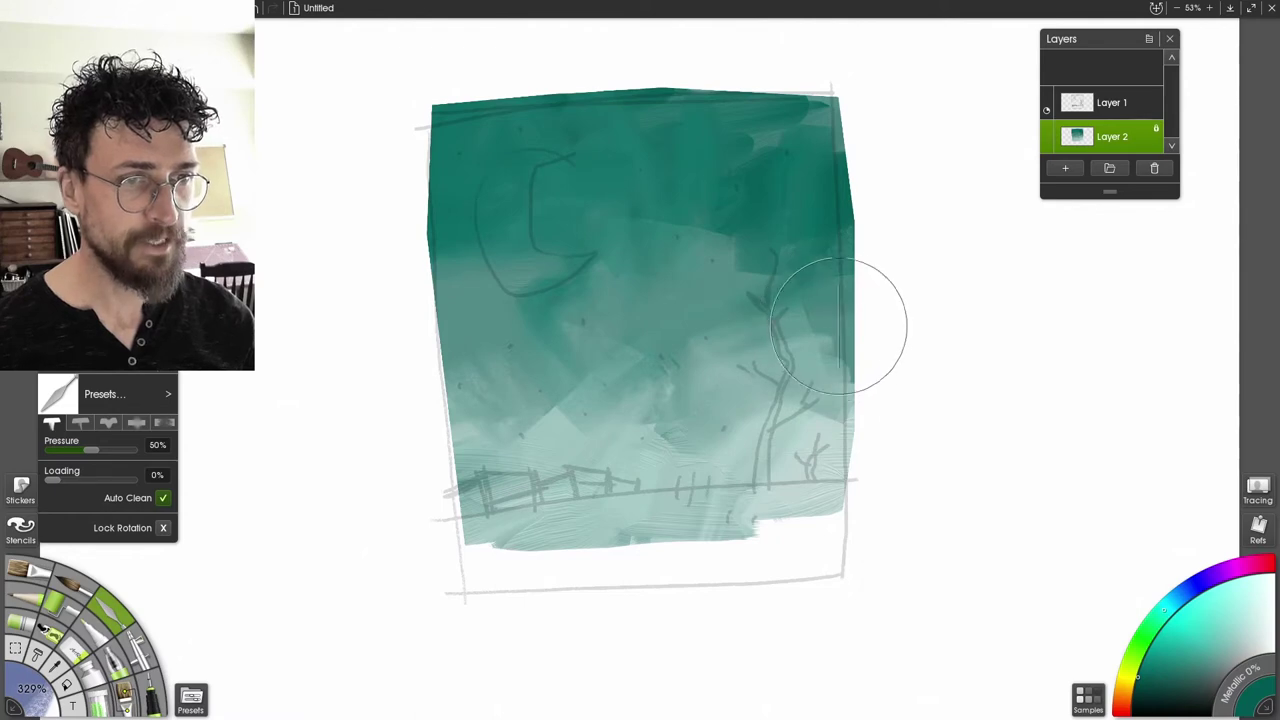
Reduce the tool size and pick a deeper teal for scribbling wax crayon texture into the sky
key(bracketleft)
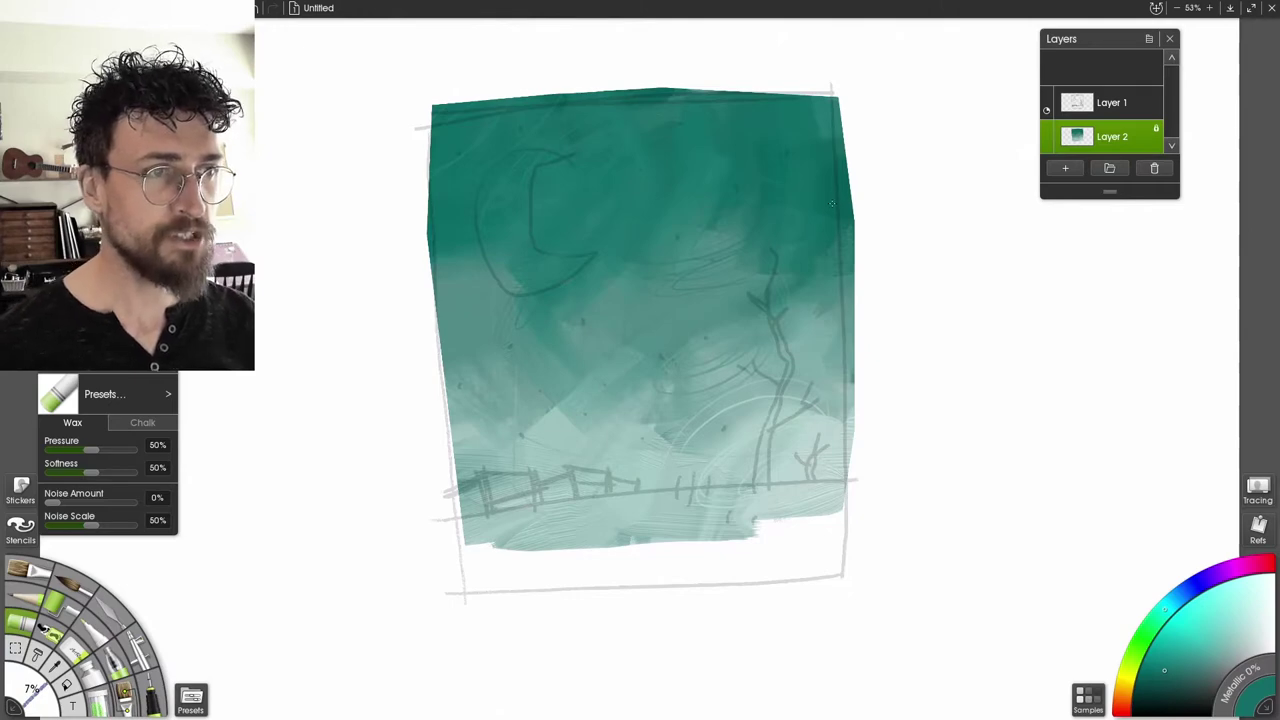
click(1148, 674)
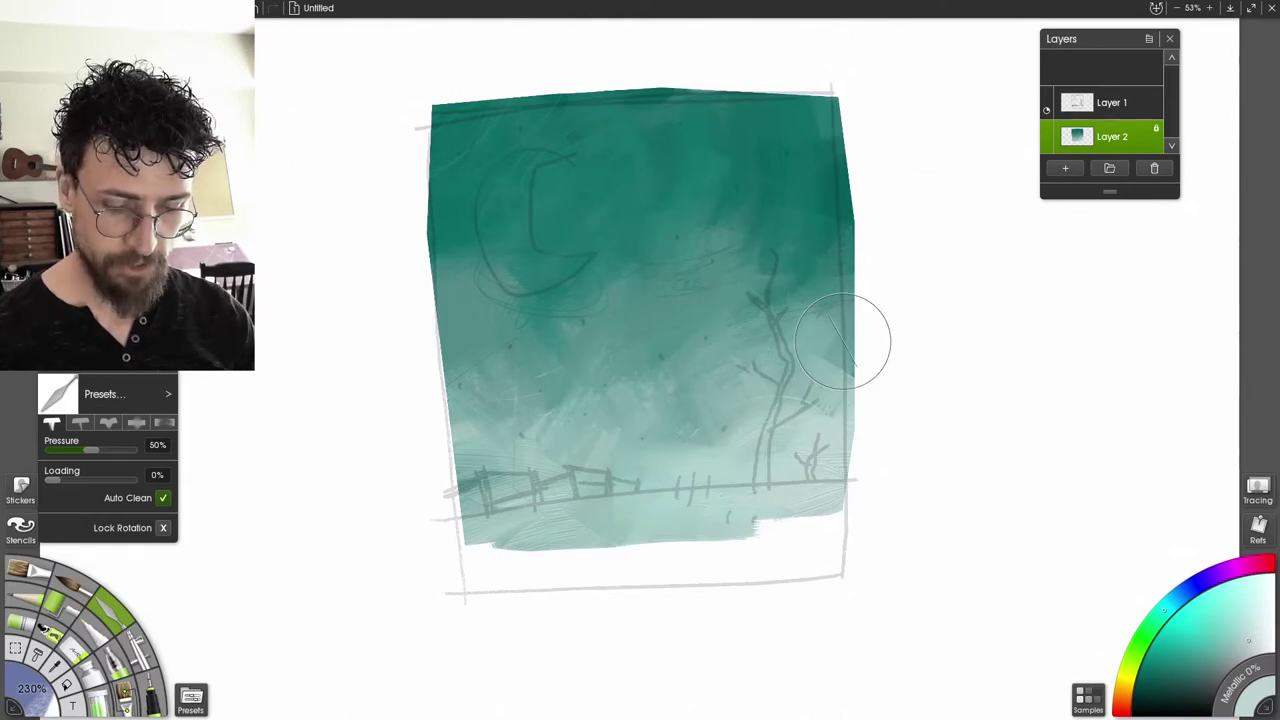
Adjust the sky layer's colors with brightness at -17%, hue at 2% and a changed color intensity for a darker night tone
key(ctrl+u)
drag(671, 182, 1044, 258)
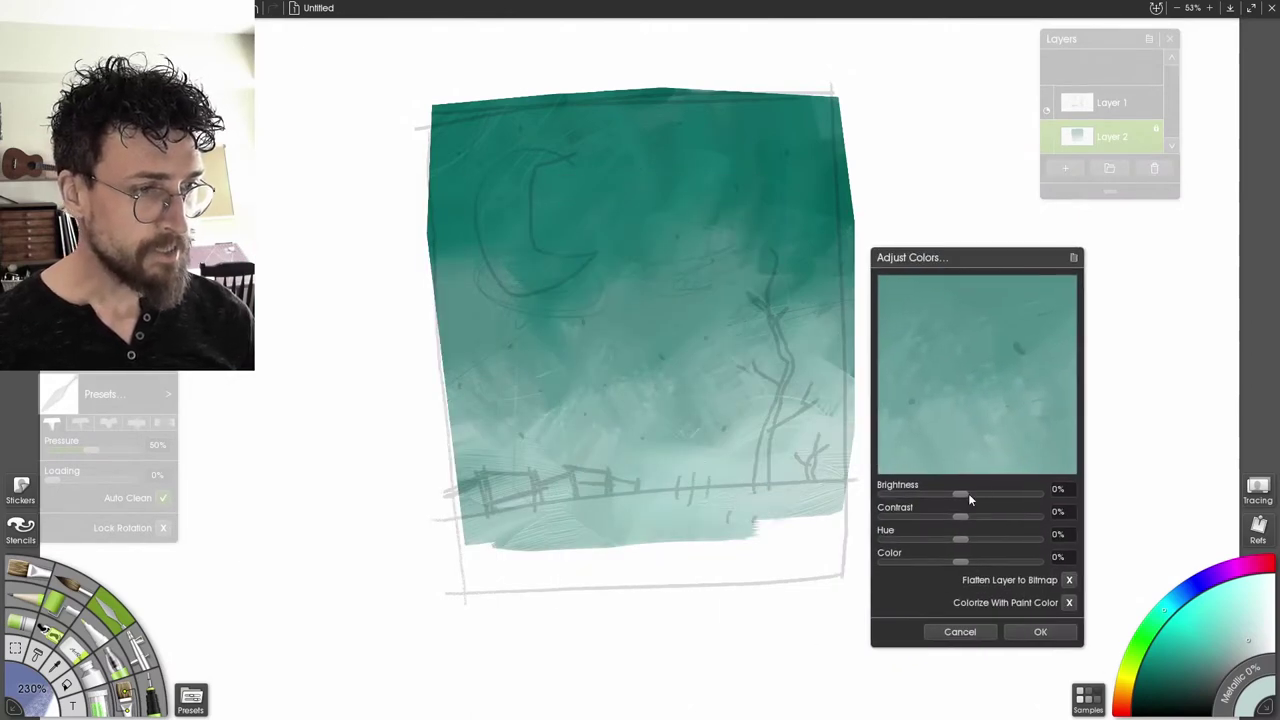
click(962, 540)
drag(959, 494, 944, 499)
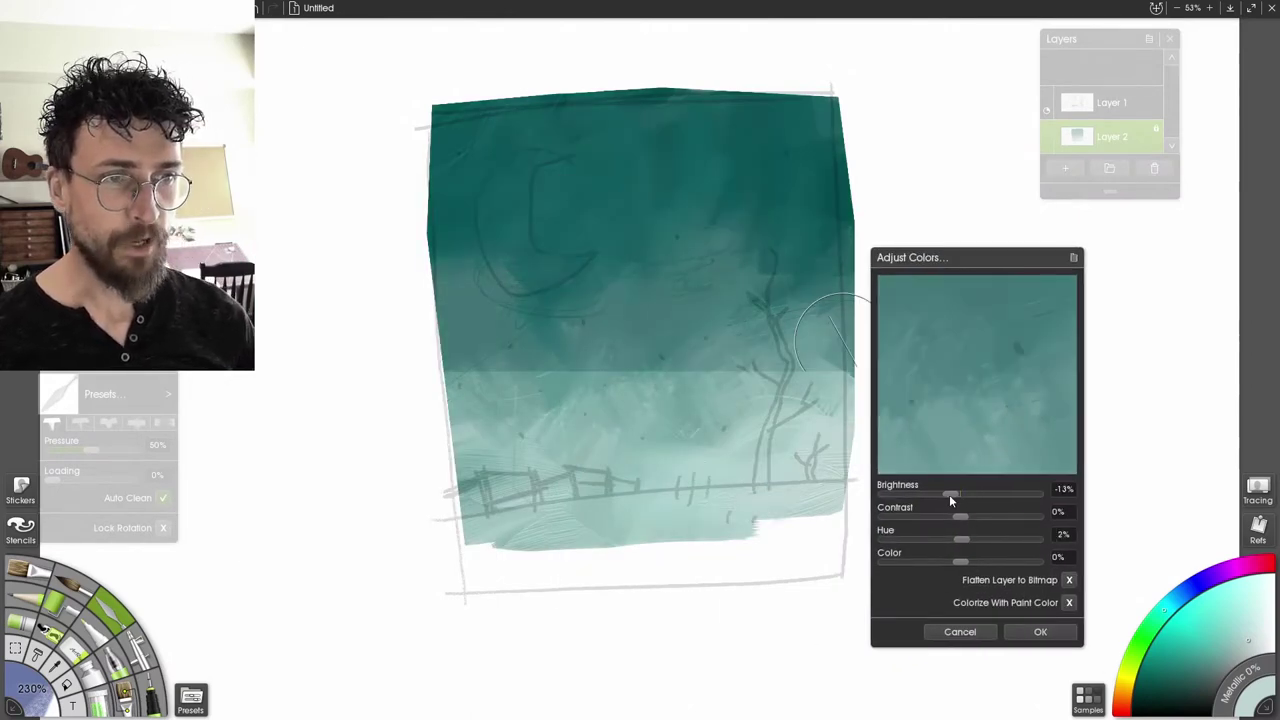
drag(948, 495, 940, 494)
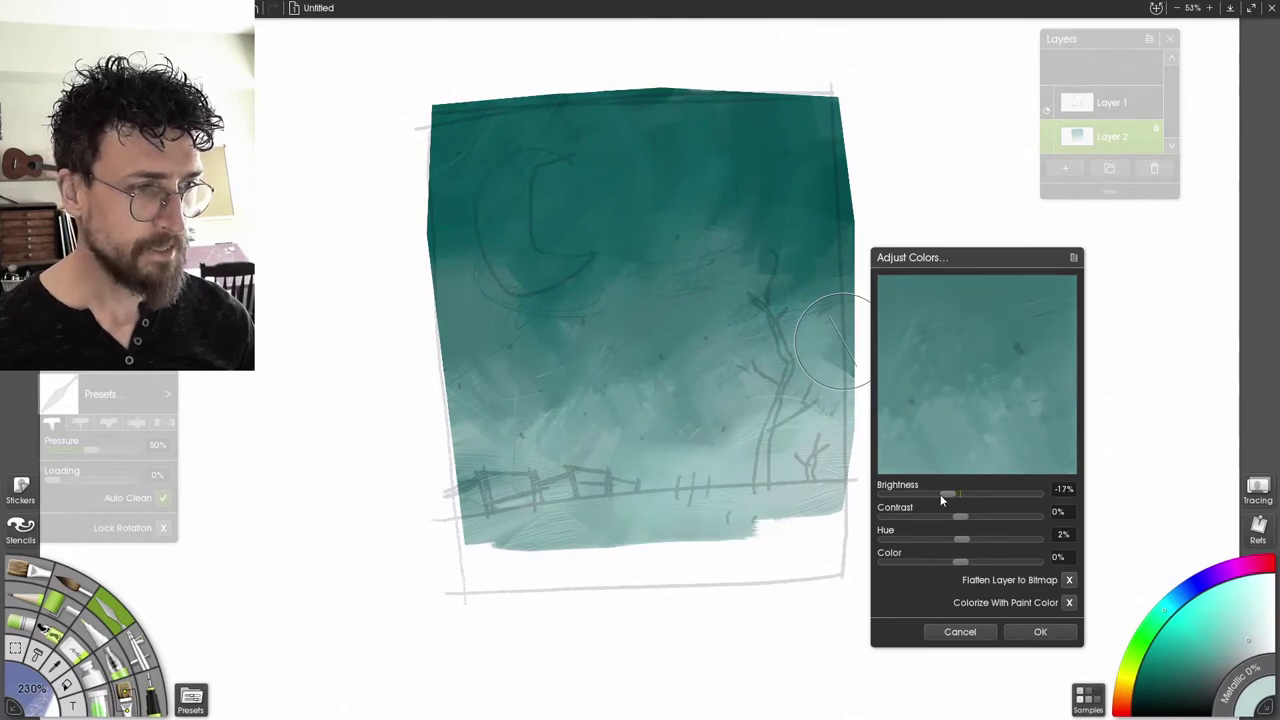
drag(960, 561, 979, 562)
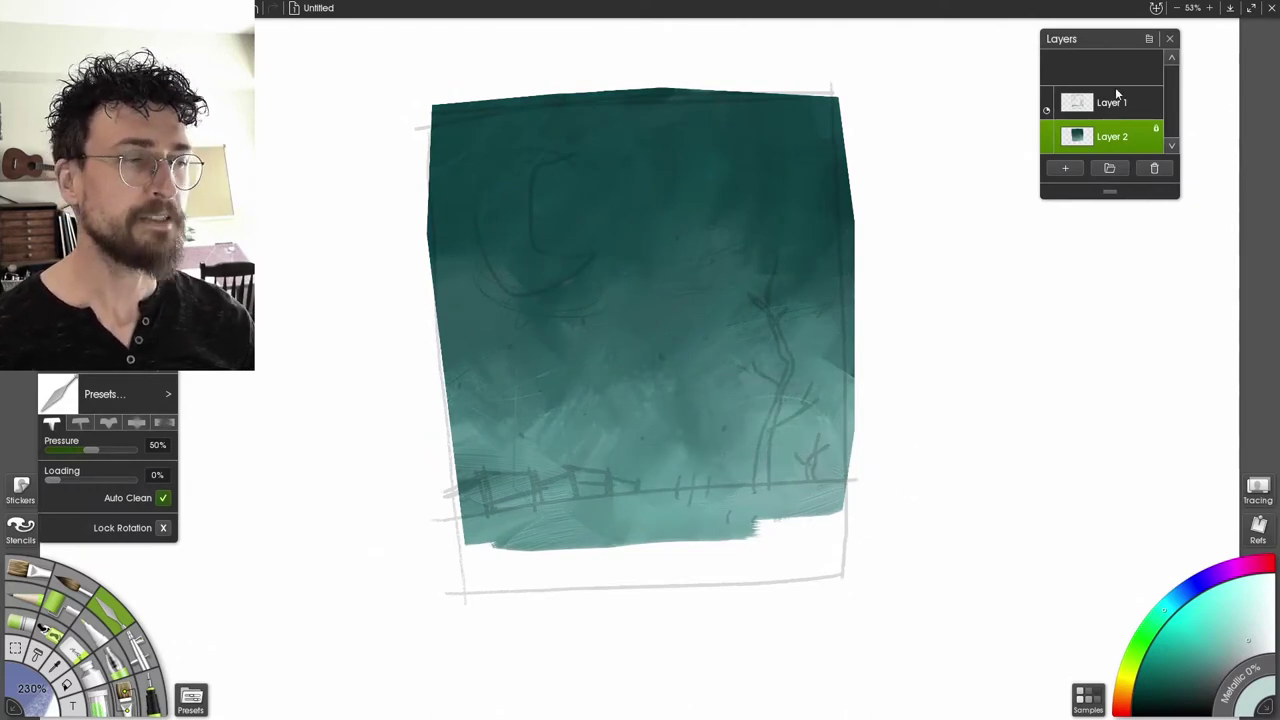
Add a layer above the sky and paint a broad dark green ground band across the base with the oil brush
click(1065, 168)
key(o)
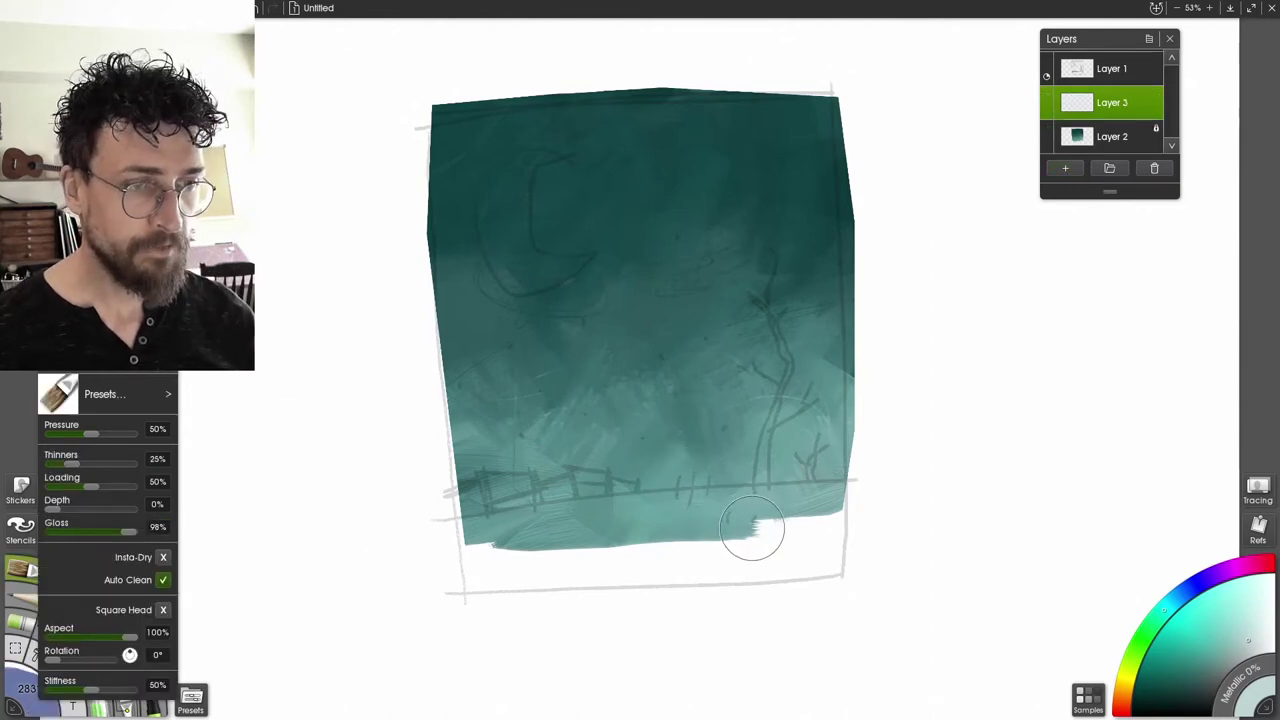
drag(745, 530, 560, 530)
key(ctrl+z)
drag(1198, 668, 1209, 697)
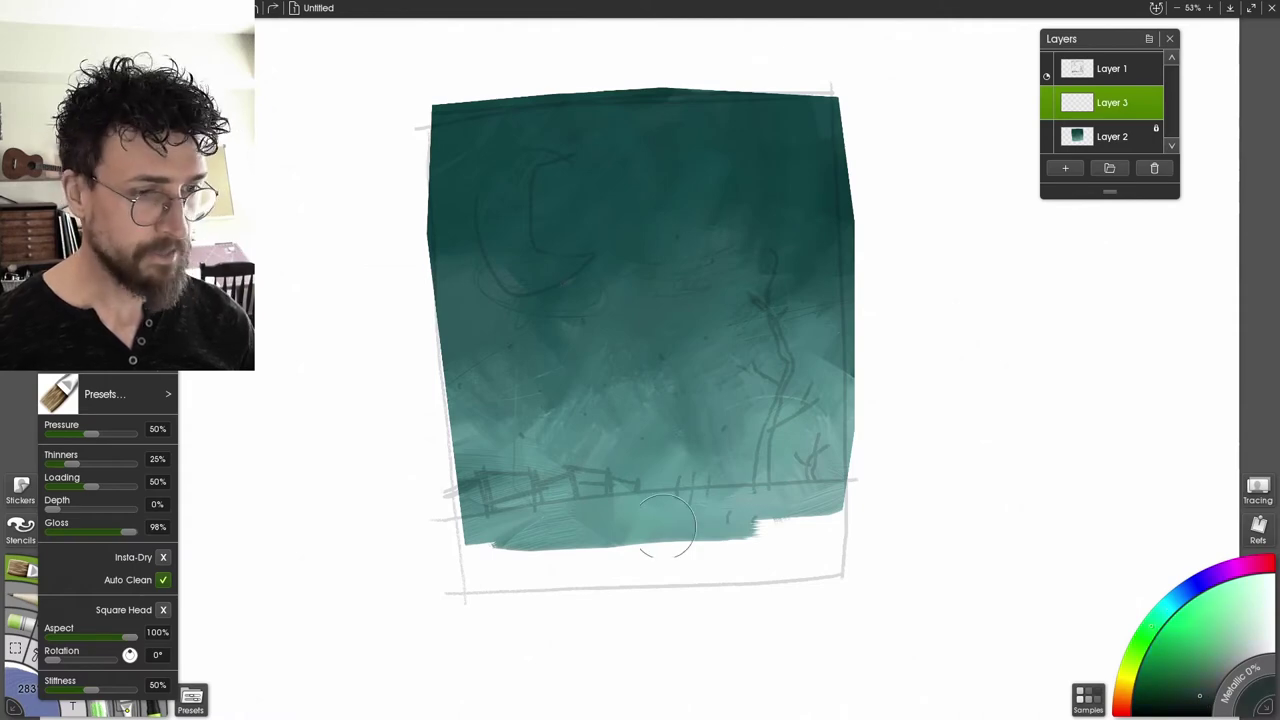
mouse_move(666, 527)
mouse_down()
mouse_move(578, 530)
mouse_move(650, 513)
mouse_move(895, 500)
mouse_up()
mouse_move(430, 565)
mouse_down()
mouse_move(868, 564)
mouse_move(426, 578)
mouse_move(635, 569)
mouse_move(880, 576)
mouse_up()
Erase the ground band's rough edges into straight cut-out sides and a sloped horizon, and lock the transparency of Layer 3
key(e)
drag(895, 440, 886, 649)
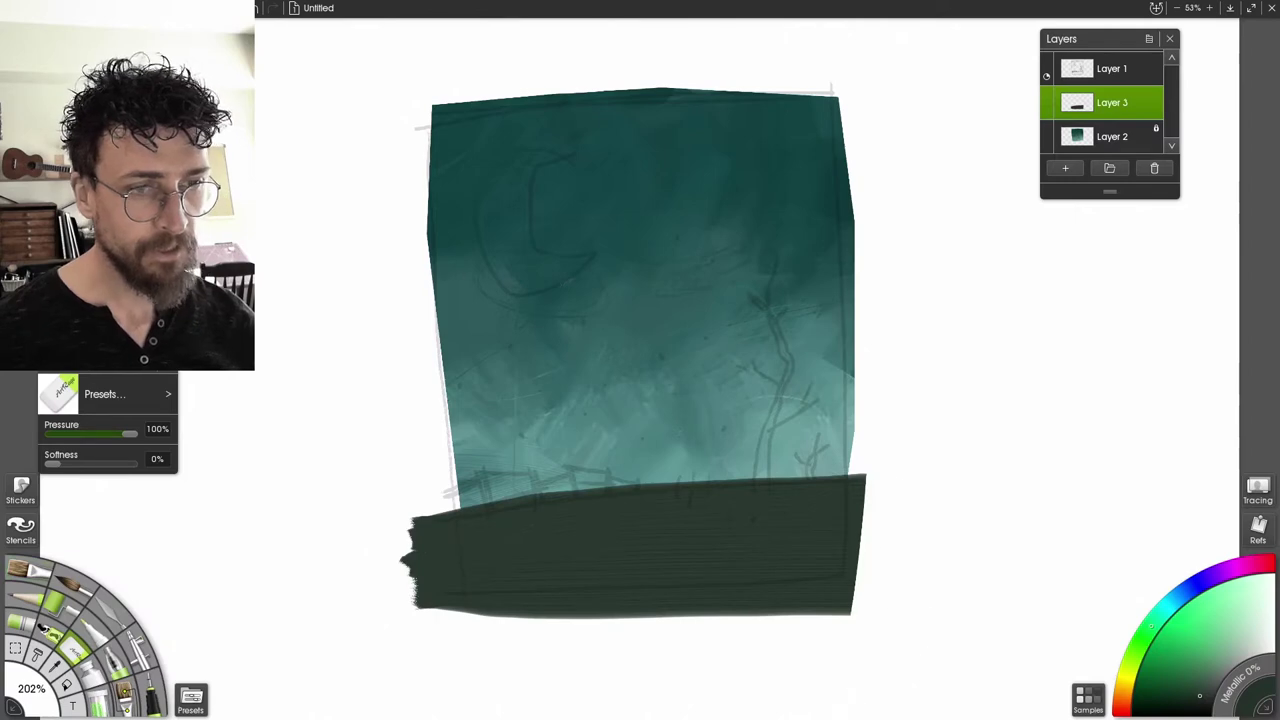
mouse_move(402, 470)
mouse_down()
mouse_move(418, 605)
mouse_move(787, 649)
mouse_up()
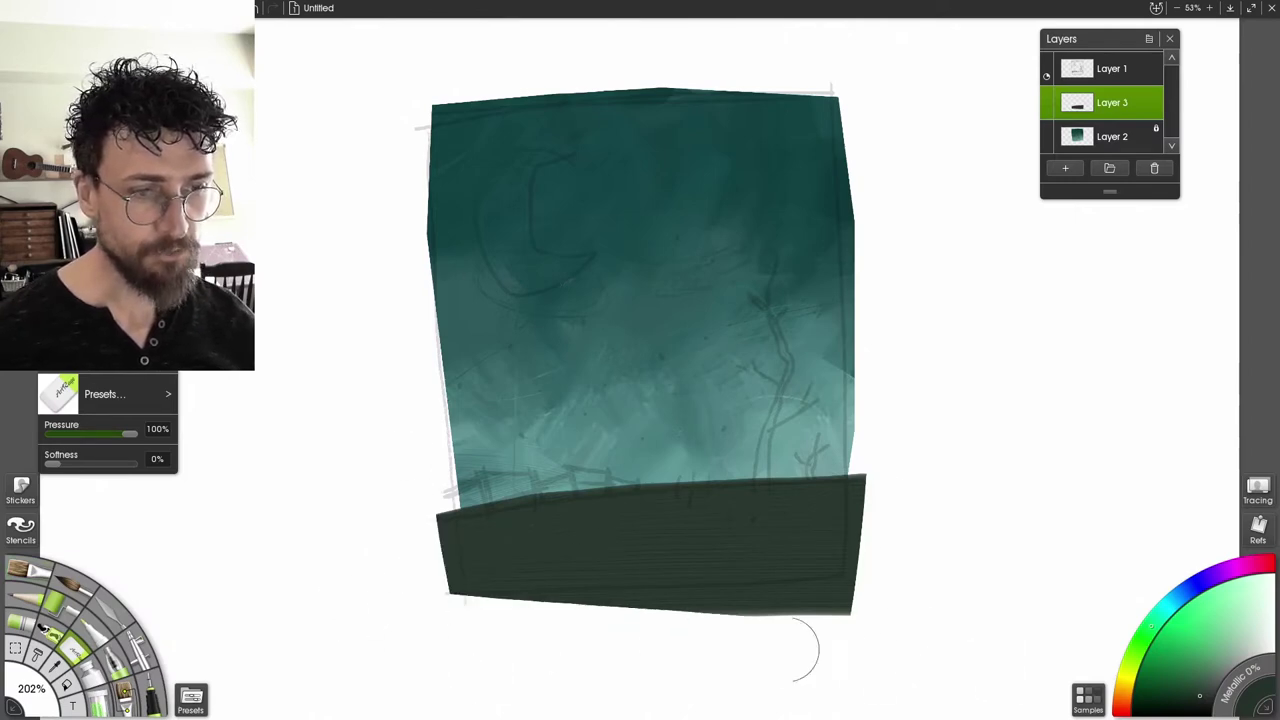
drag(535, 655, 940, 621)
drag(325, 509, 910, 460)
click(1156, 96)
click(1195, 118)
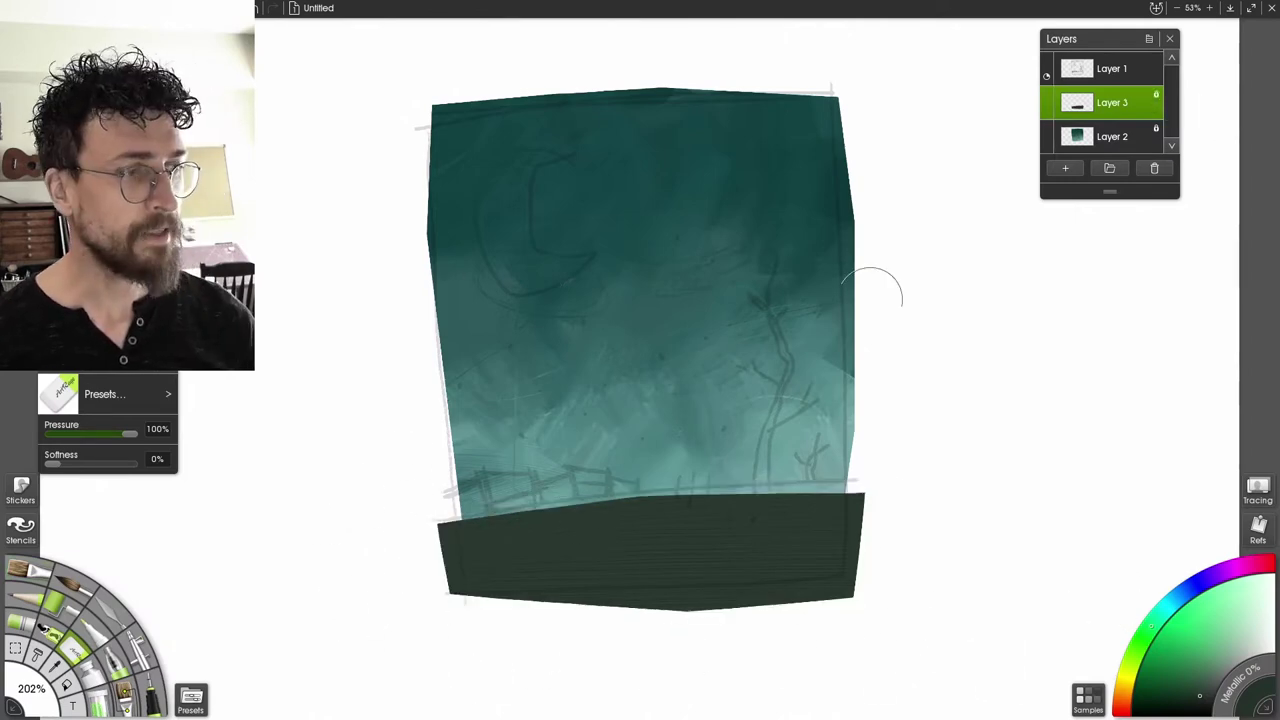
Paint near-black and richer green strokes over the ground with the oil brush and blend them with the palette knife
key(o)
click(1188, 706)
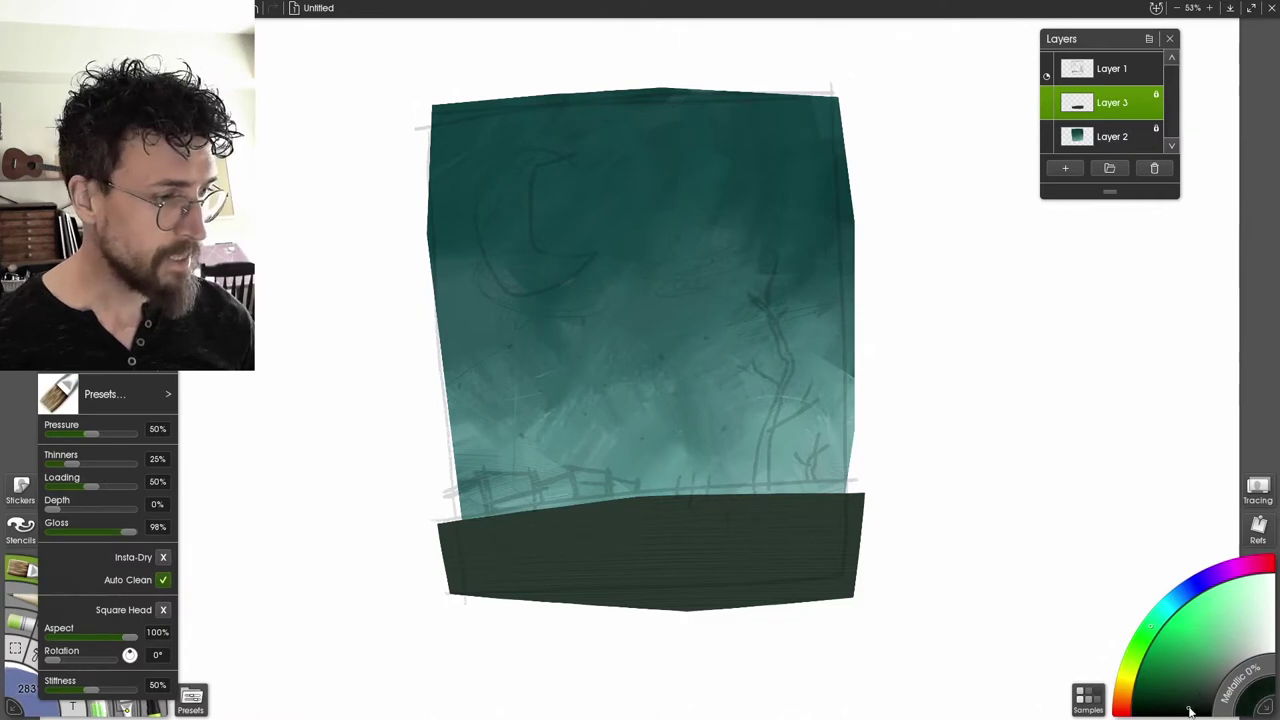
mouse_move(451, 537)
mouse_down()
mouse_move(539, 522)
mouse_move(833, 551)
mouse_move(853, 571)
mouse_move(932, 579)
mouse_move(801, 552)
mouse_move(676, 564)
mouse_move(828, 508)
mouse_move(668, 508)
mouse_move(835, 521)
mouse_up()
key(k)
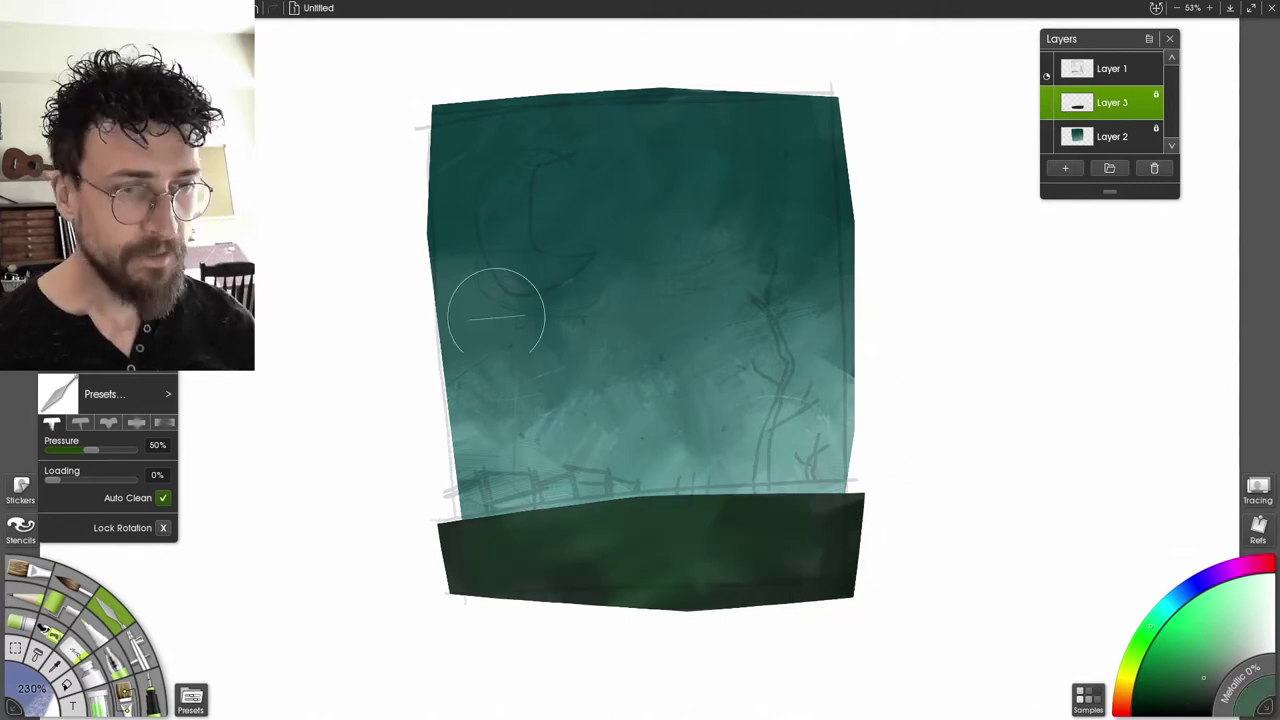
Paint a pale cyan crescent moon on a new layer over the sketch and trim its edges with the eraser
click(1066, 169)
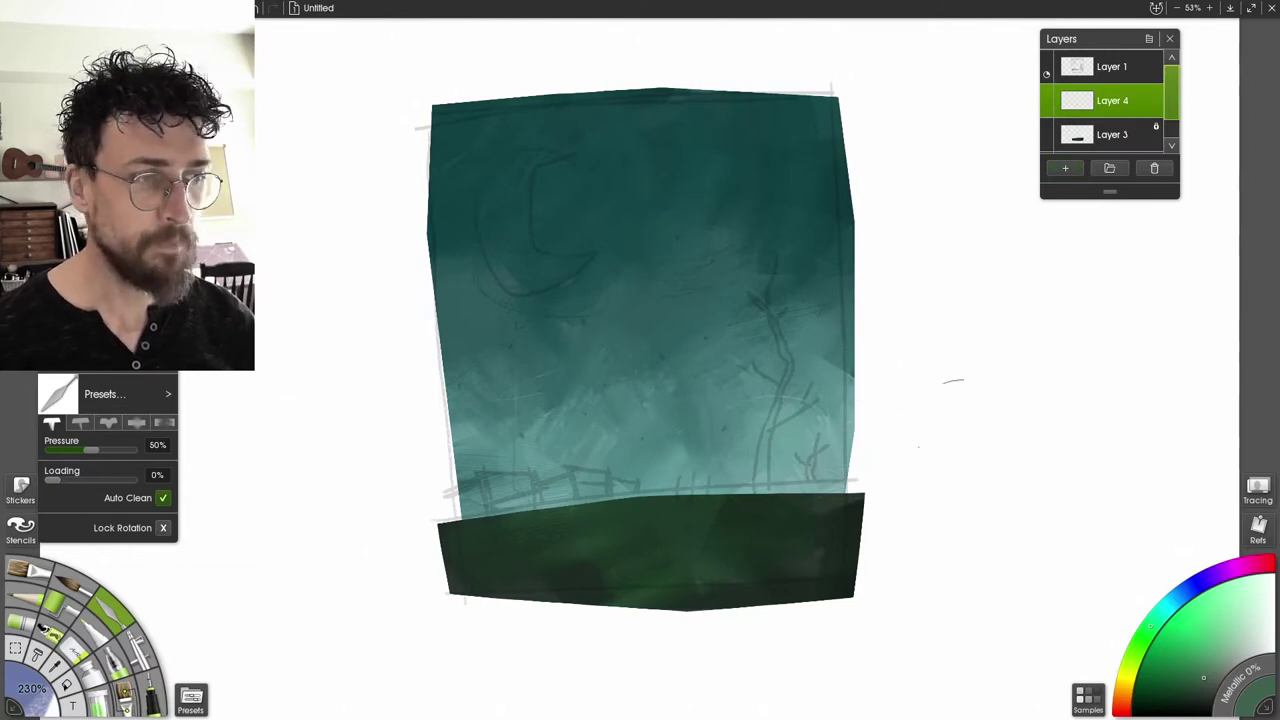
click(1248, 609)
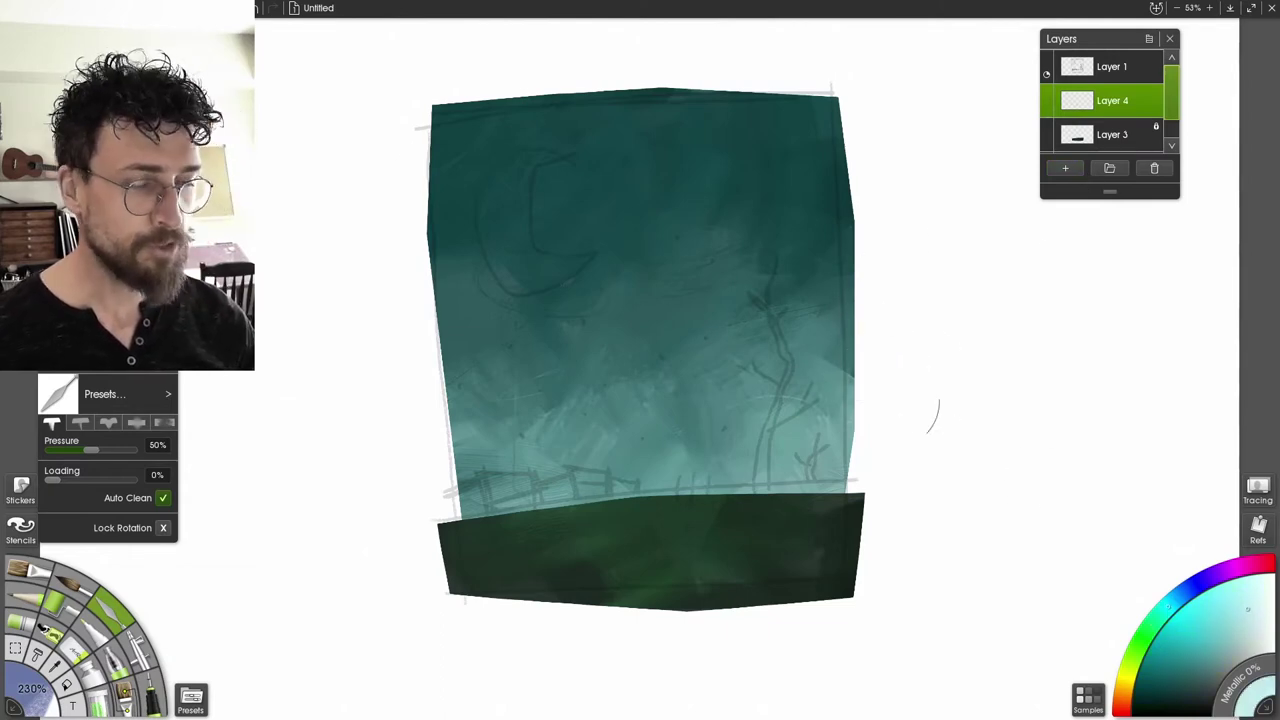
key(e)
drag(532, 149, 459, 223)
key(ctrl+z)
mouse_move(592, 192)
mouse_down()
mouse_move(623, 180)
mouse_move(549, 185)
mouse_move(589, 168)
mouse_move(539, 173)
mouse_up()
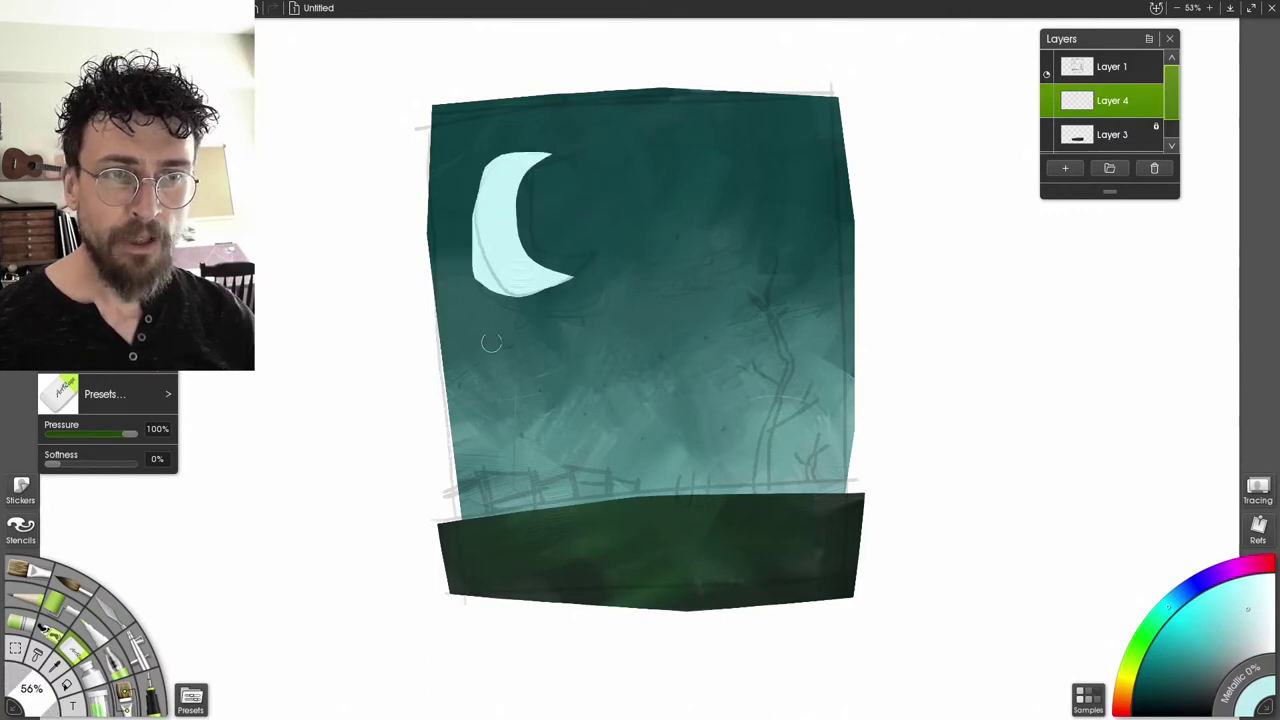
key(ctrl+z)
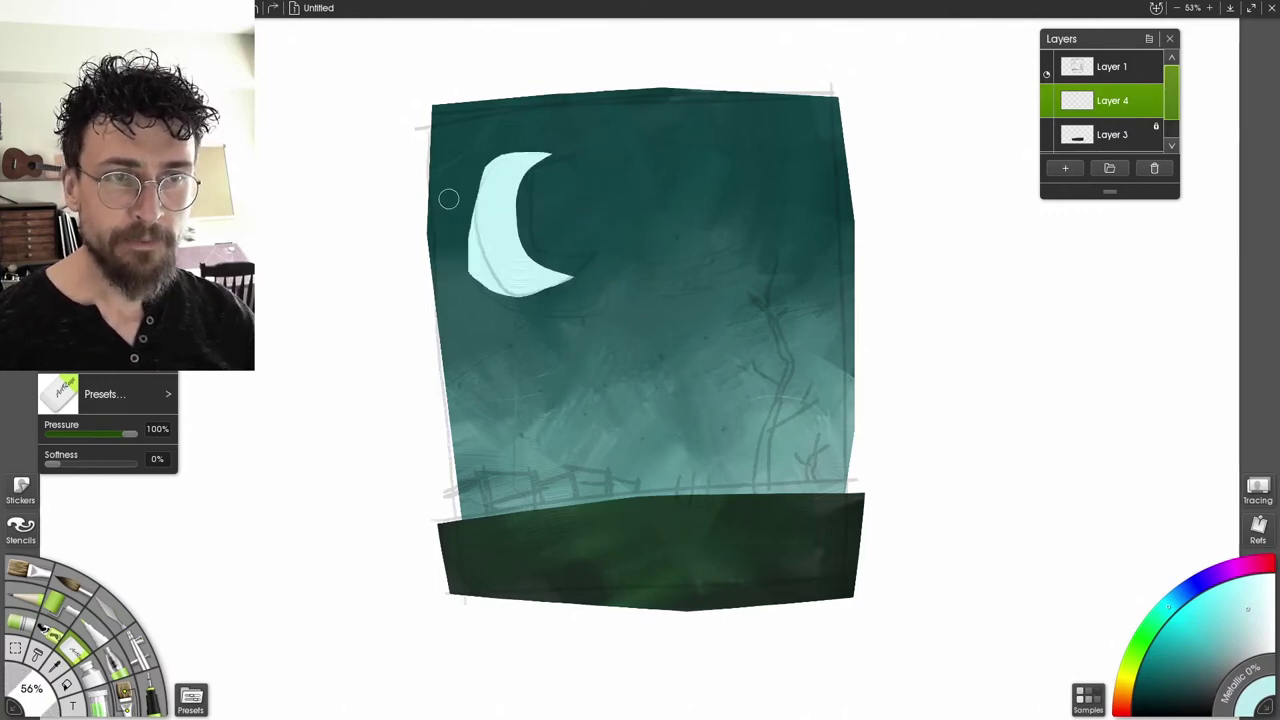
mouse_move(461, 244)
mouse_down()
mouse_move(501, 339)
mouse_move(529, 309)
mouse_up()
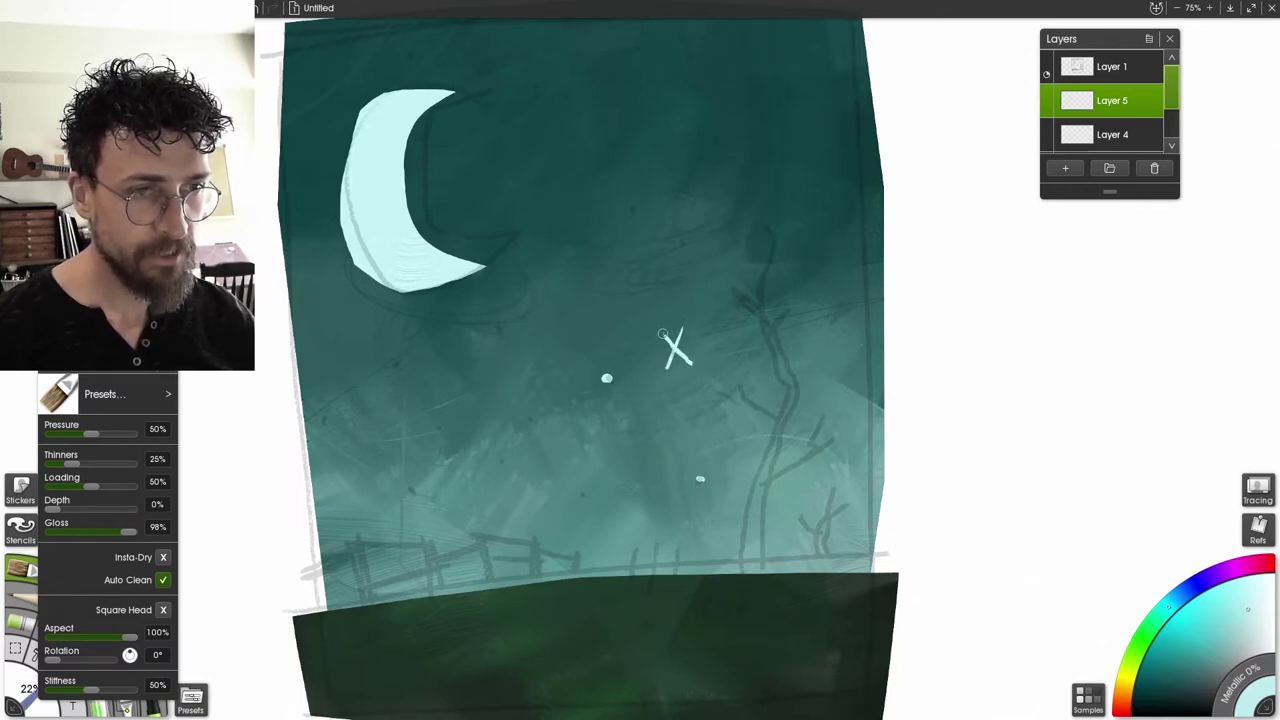
Paint a small six-armed star and a larger five-pointed star in pale cyan on Layer 5, with sharp tapered tips
drag(654, 350, 690, 348)
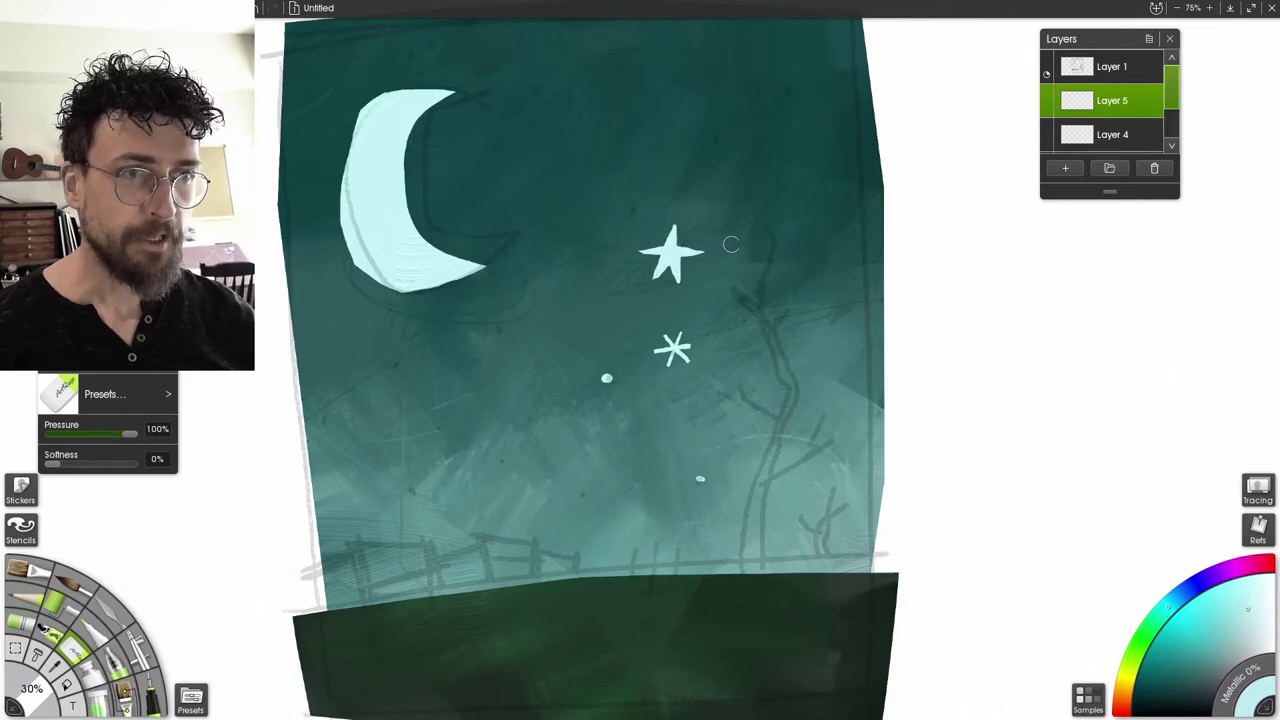
key(b)
key(ctrl+plus)
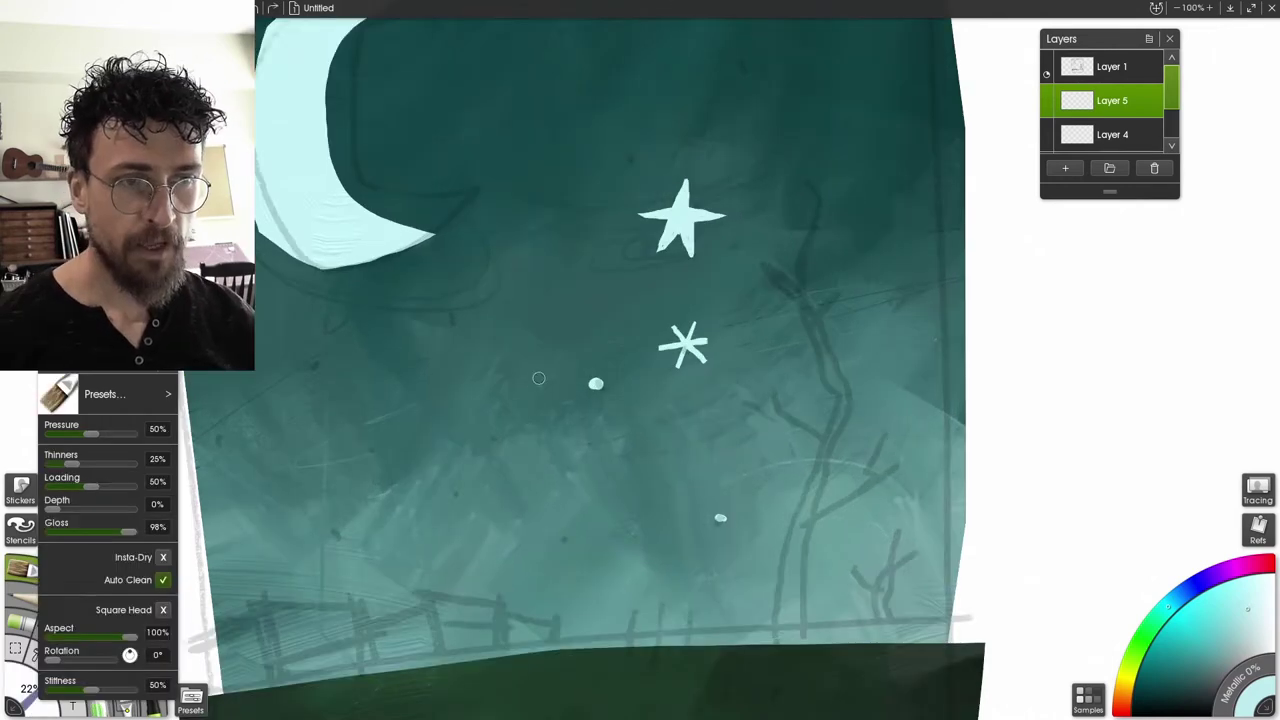
key(ctrl+plus)
drag(591, 326, 570, 480)
drag(664, 237, 336, 460)
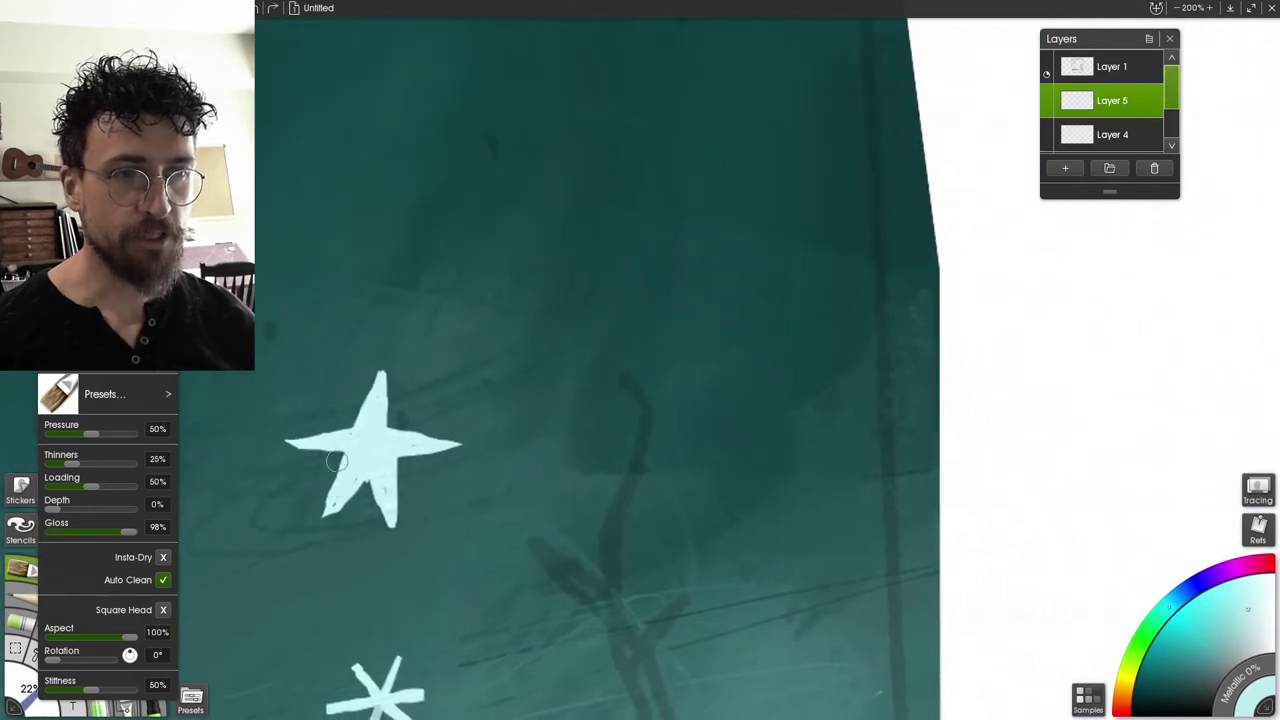
mouse_move(596, 261)
mouse_down()
mouse_move(599, 344)
mouse_move(629, 234)
mouse_move(614, 259)
mouse_move(570, 198)
mouse_move(596, 257)
mouse_move(568, 191)
mouse_move(599, 265)
mouse_move(574, 194)
mouse_move(619, 238)
mouse_move(592, 223)
mouse_move(608, 244)
mouse_move(648, 224)
mouse_move(619, 264)
mouse_move(655, 217)
mouse_move(638, 230)
mouse_move(677, 293)
mouse_move(620, 278)
mouse_up()
key(ctrl+z)
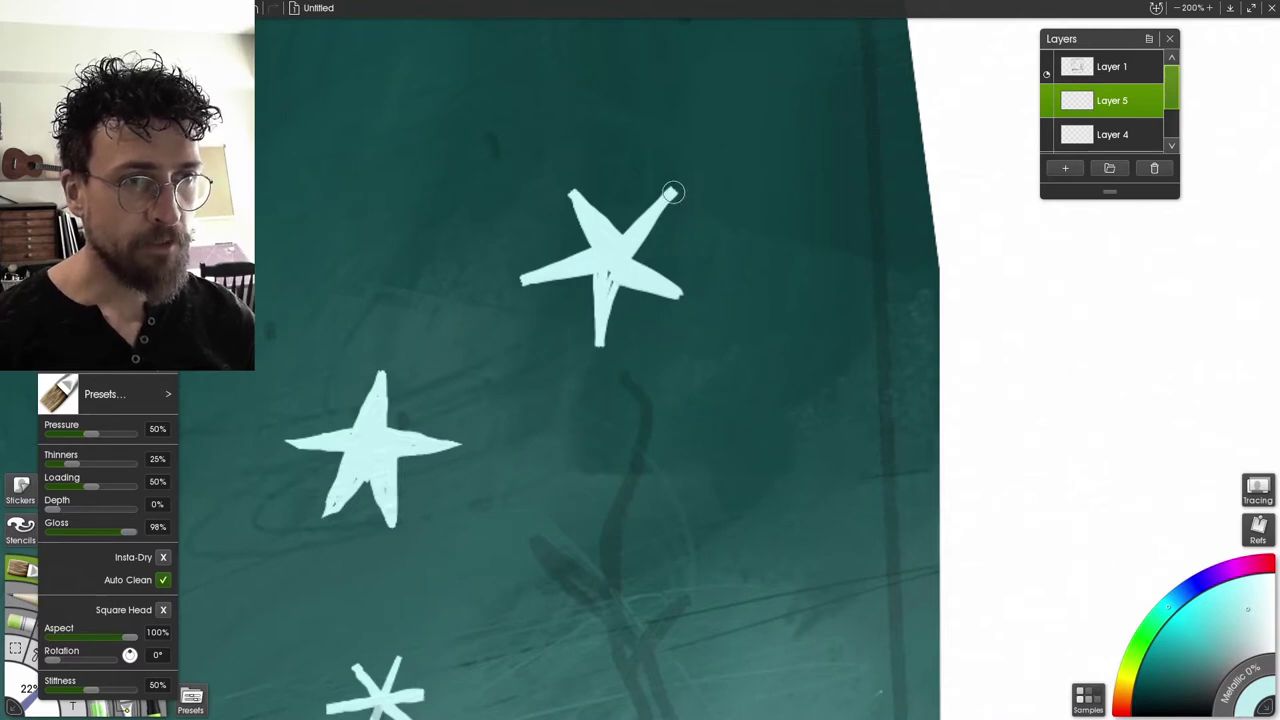
drag(672, 192, 646, 258)
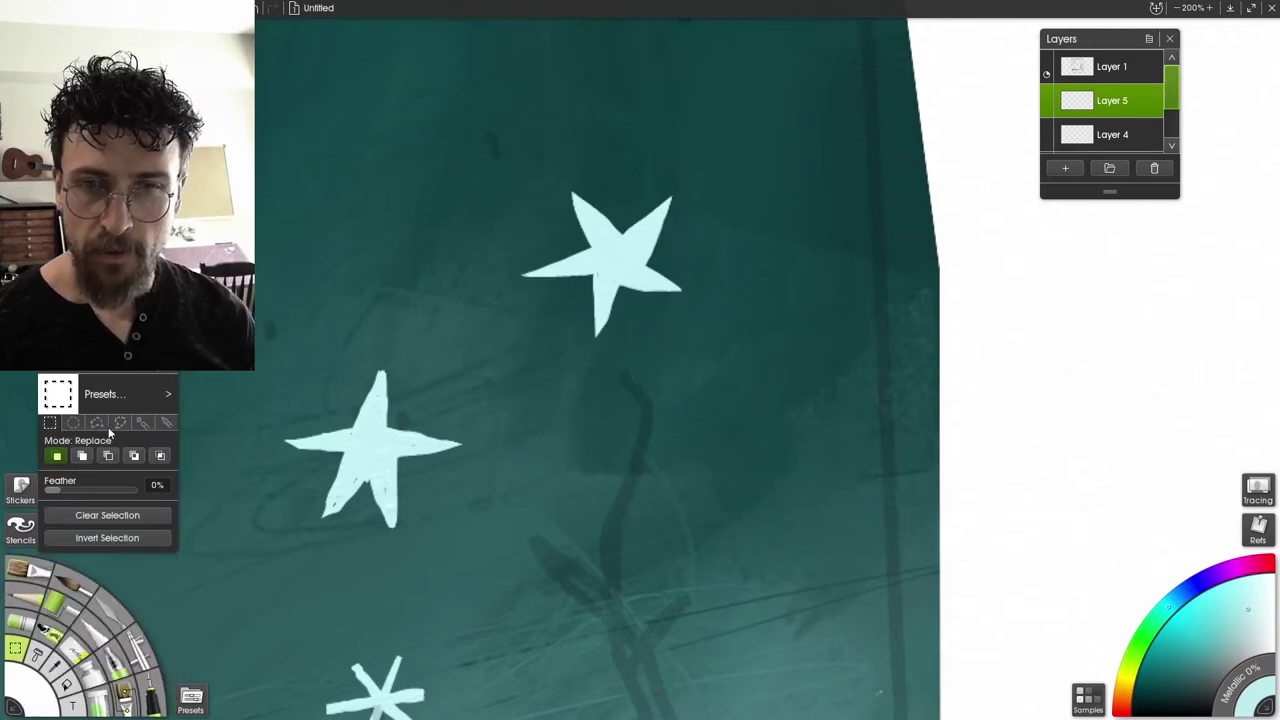
Isolate stars with the freehand selection and reposition them, shrinking the uppermost star and placing it in the sky's upper right
click(97, 424)
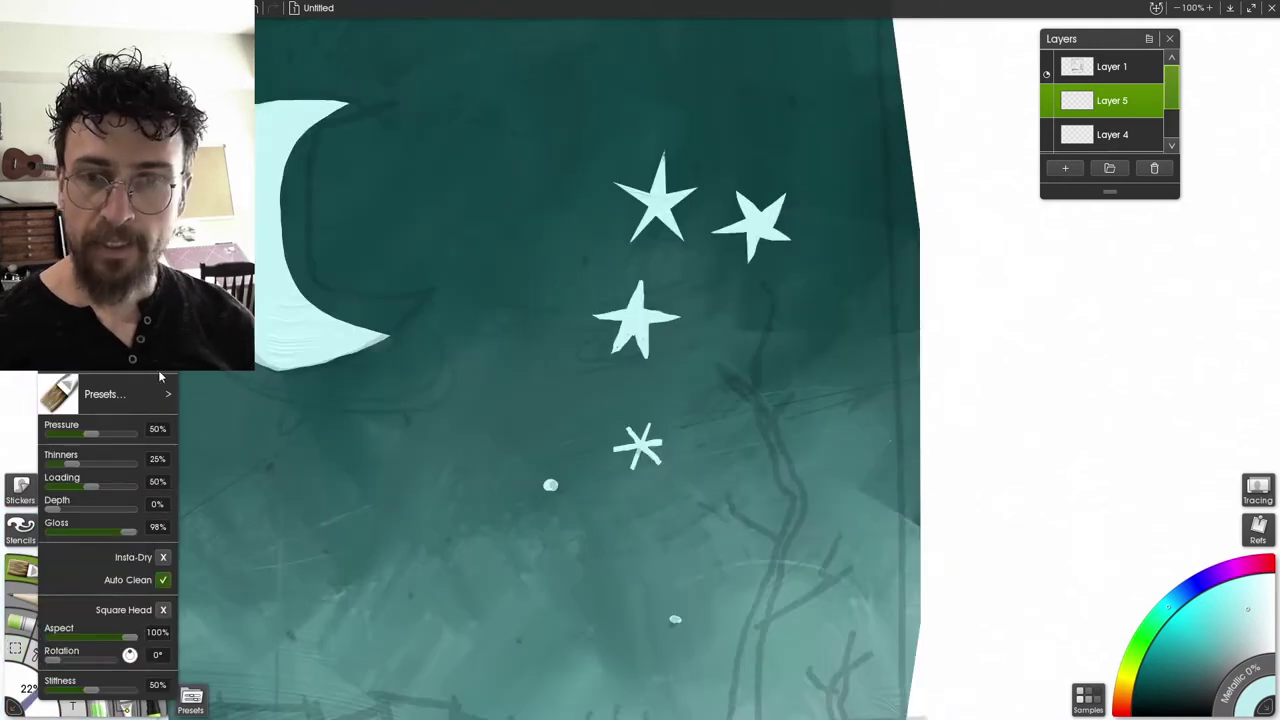
click(40, 641)
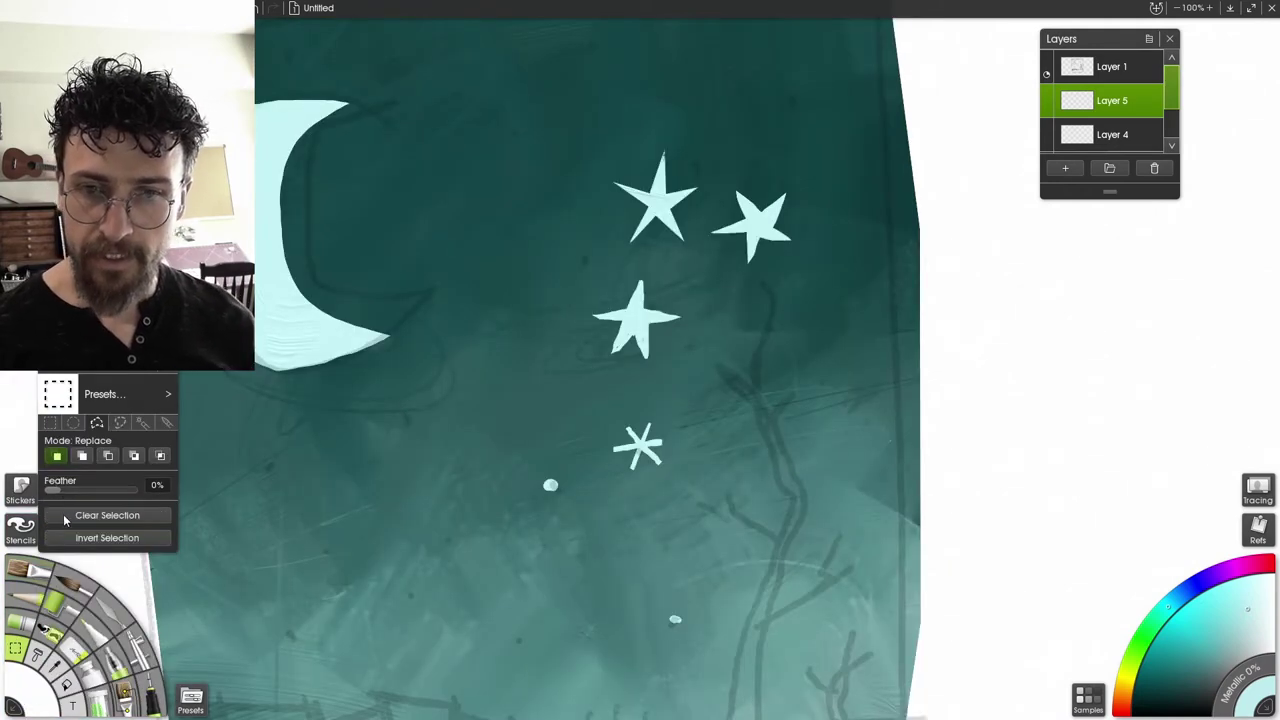
click(119, 423)
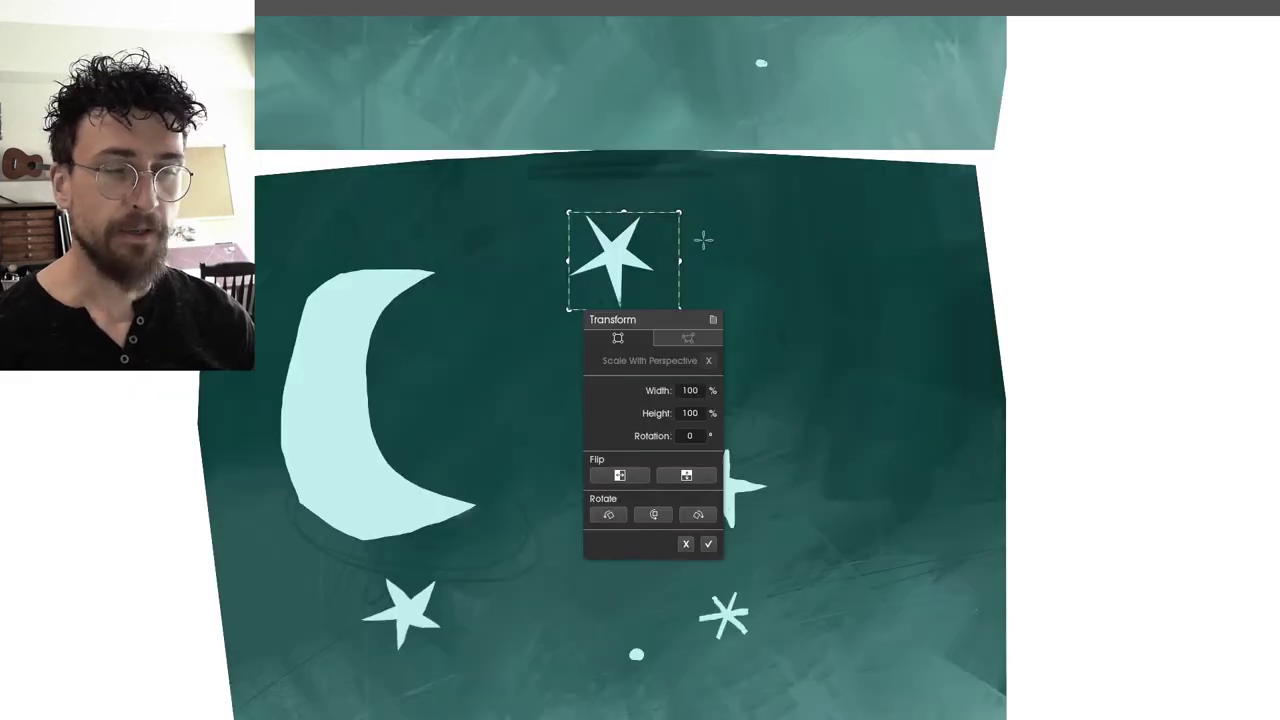
drag(701, 239, 695, 207)
drag(620, 226, 856, 234)
drag(910, 186, 909, 207)
drag(622, 417, 642, 596)
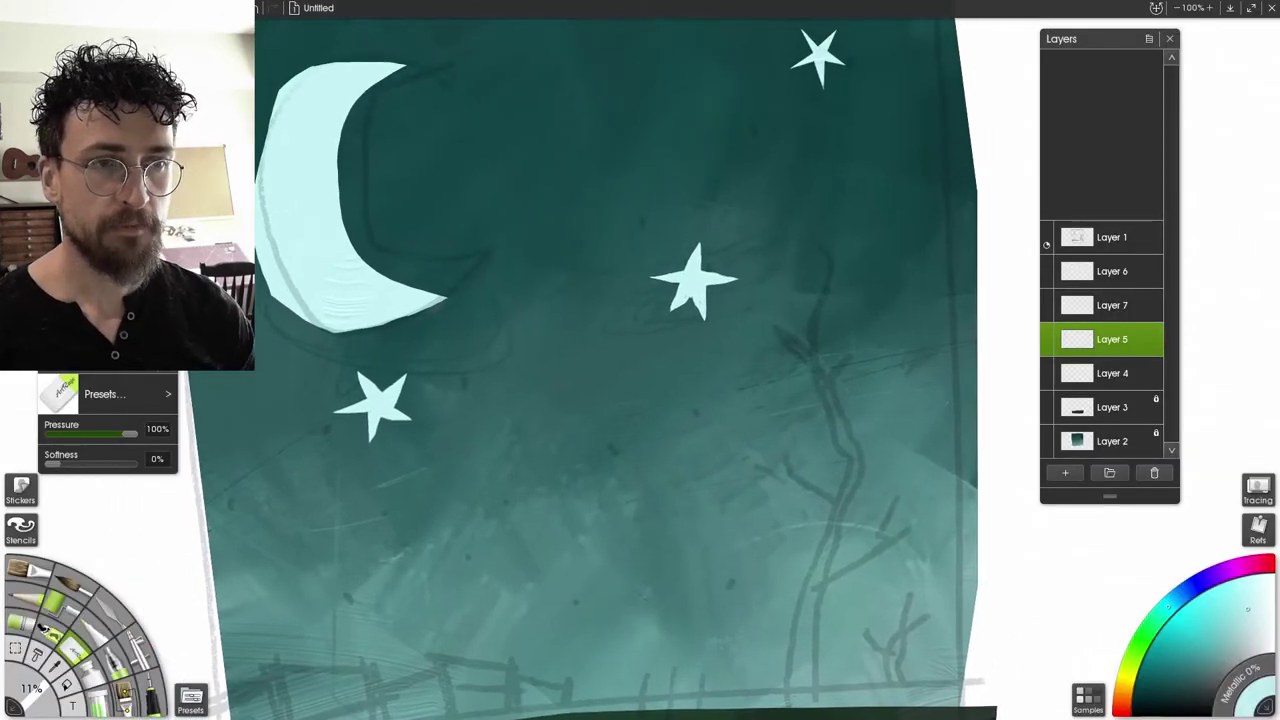
Copy the central star with a freehand selection and place smaller rotated copies above the moon, near the horizon and beside the tree
click(24, 652)
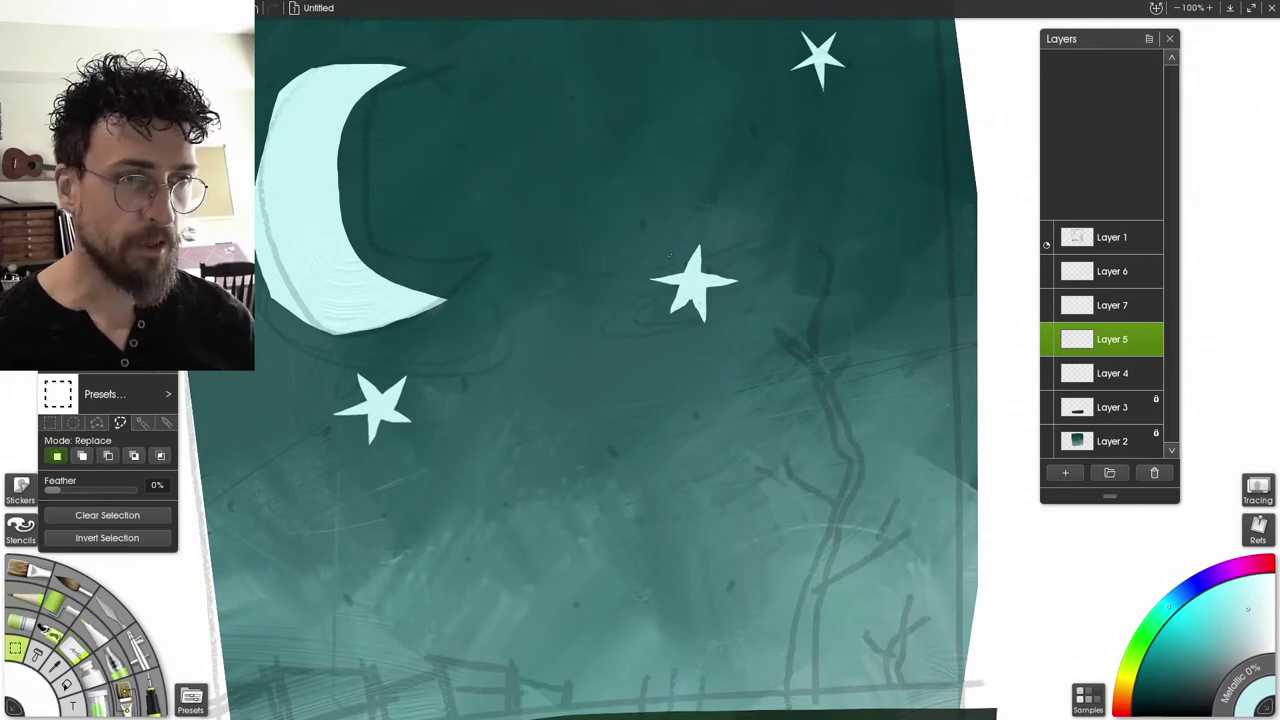
drag(772, 370, 757, 378)
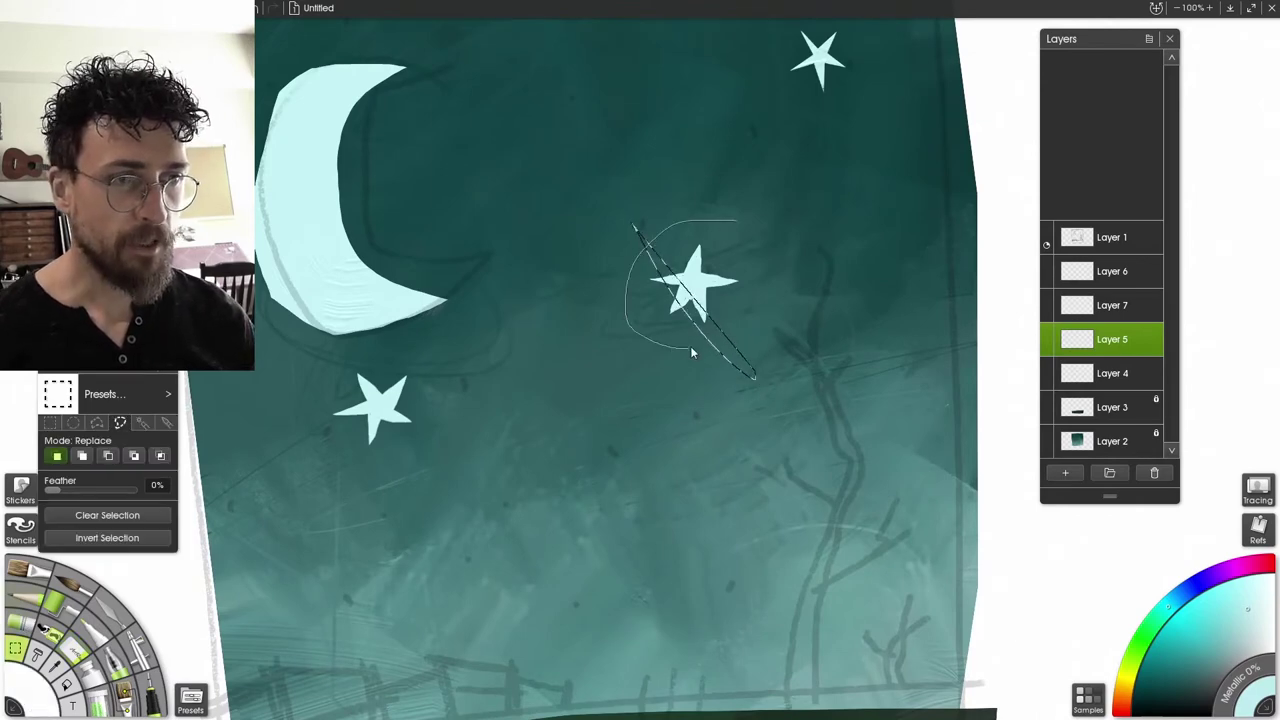
drag(764, 238, 764, 240)
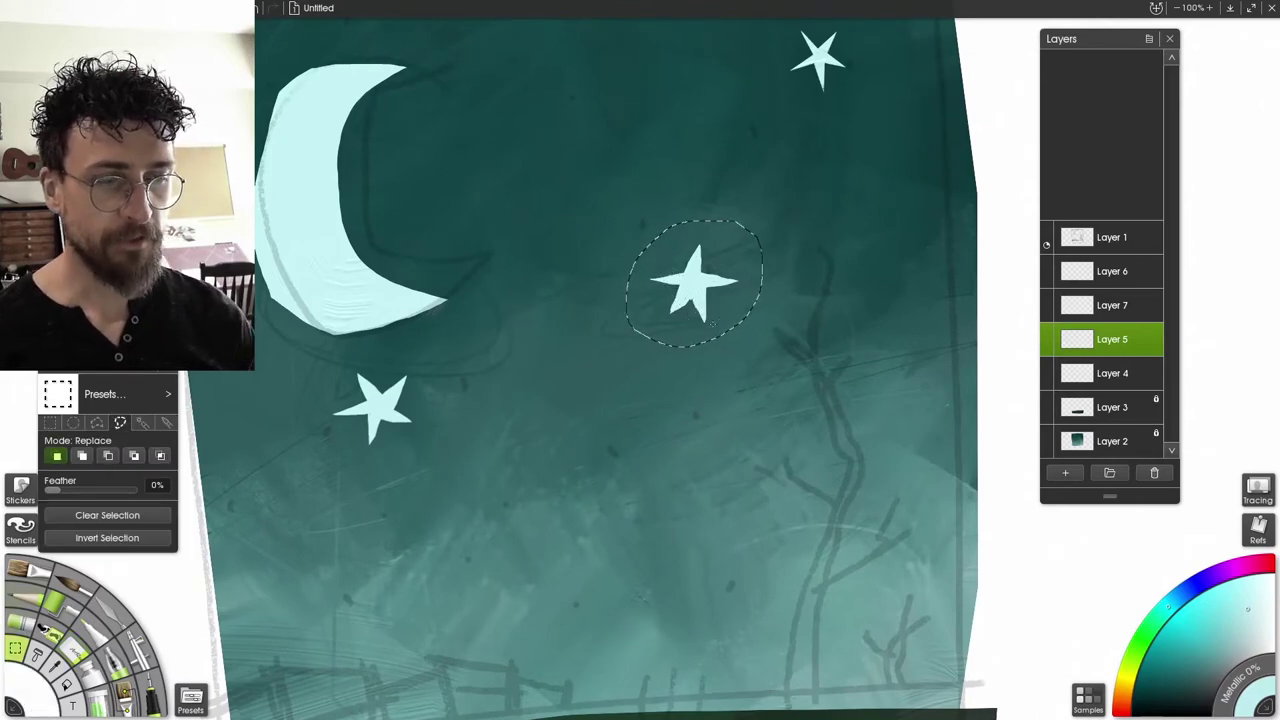
key(ctrl+v)
mouse_move(615, 229)
mouse_down()
mouse_move(593, 126)
mouse_move(597, 55)
mouse_move(880, 440)
mouse_move(921, 433)
mouse_up()
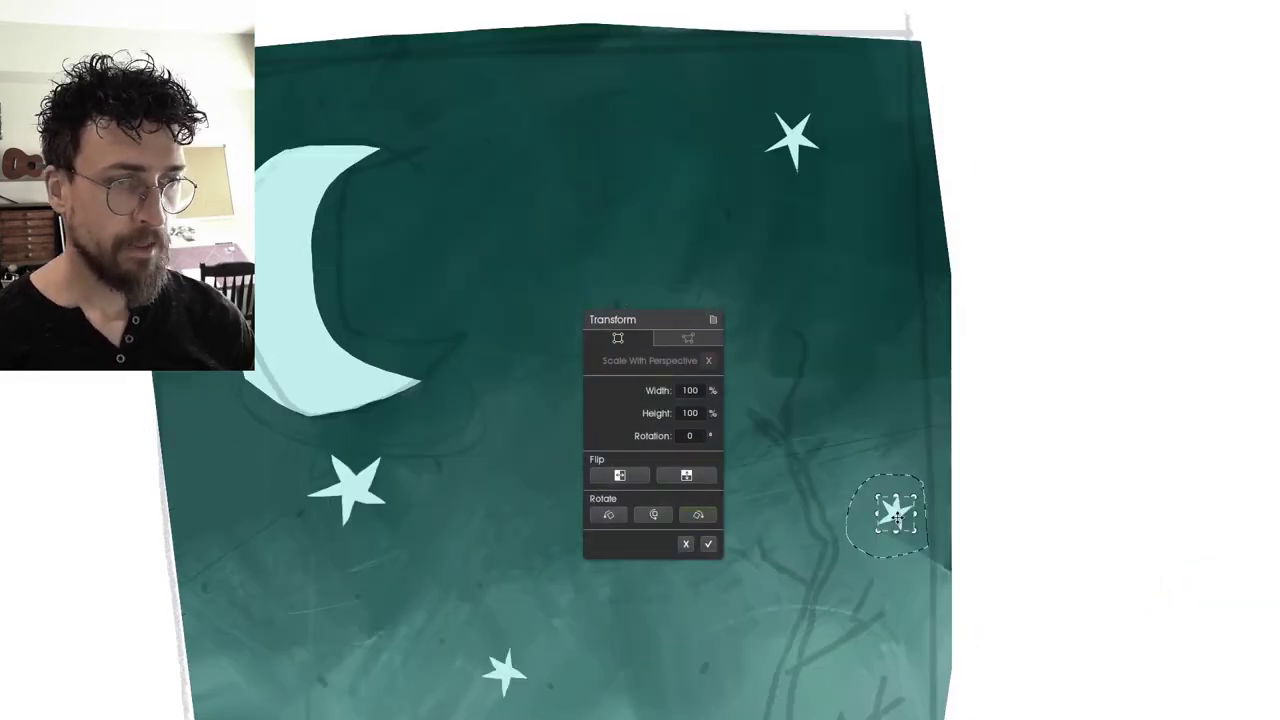
drag(897, 515, 530, 172)
click(707, 543)
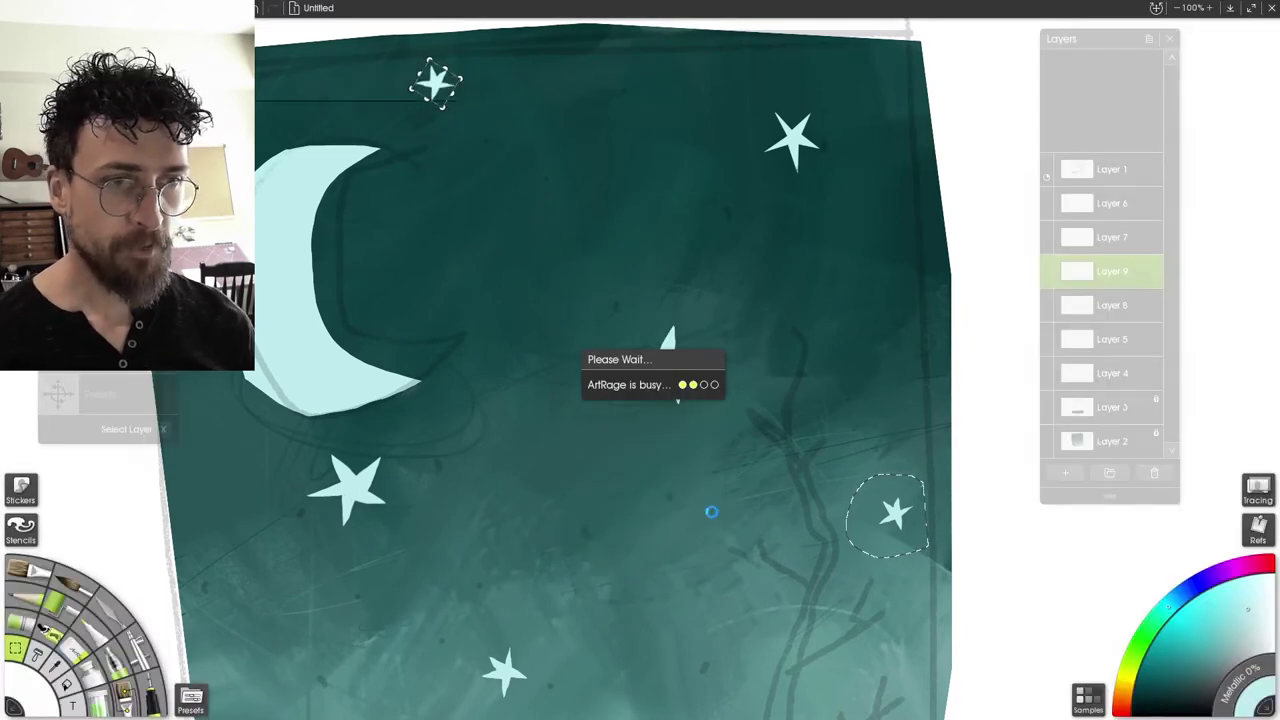
Merge the separate star layers, Layers 6 to 10, down into Layer 5
scroll(875, 327, down, 3)
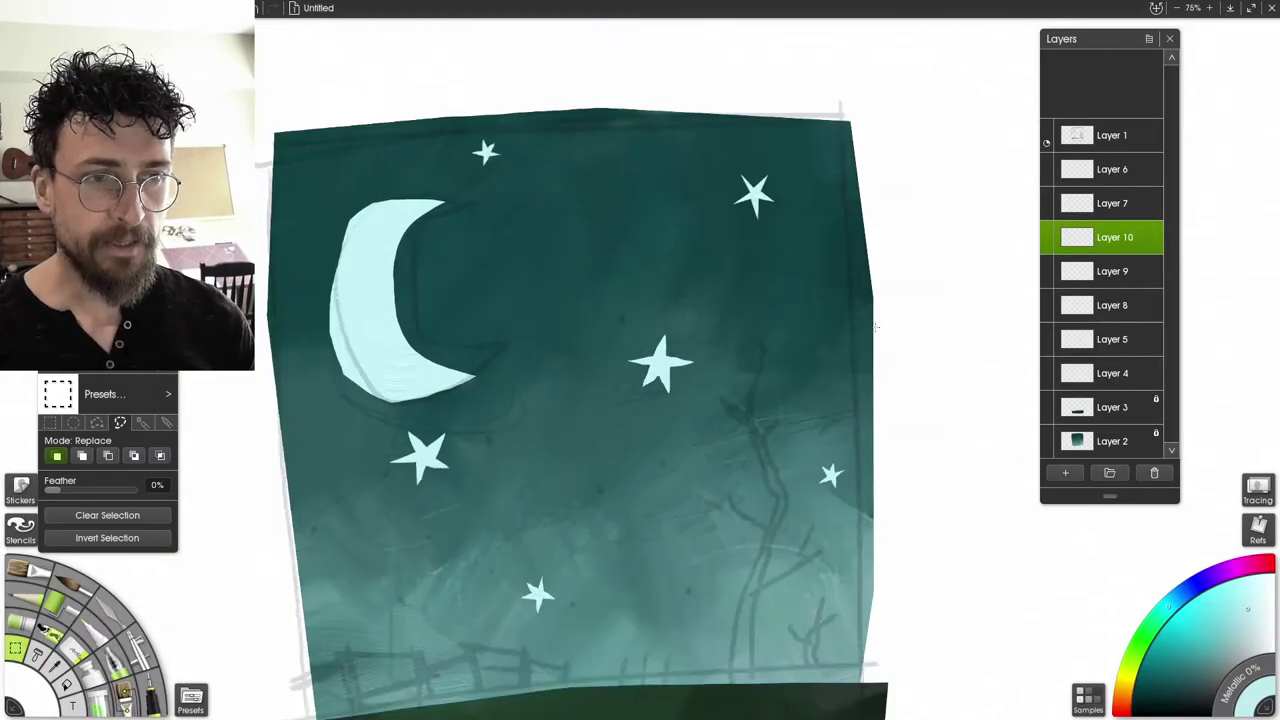
scroll(871, 323, up, 4)
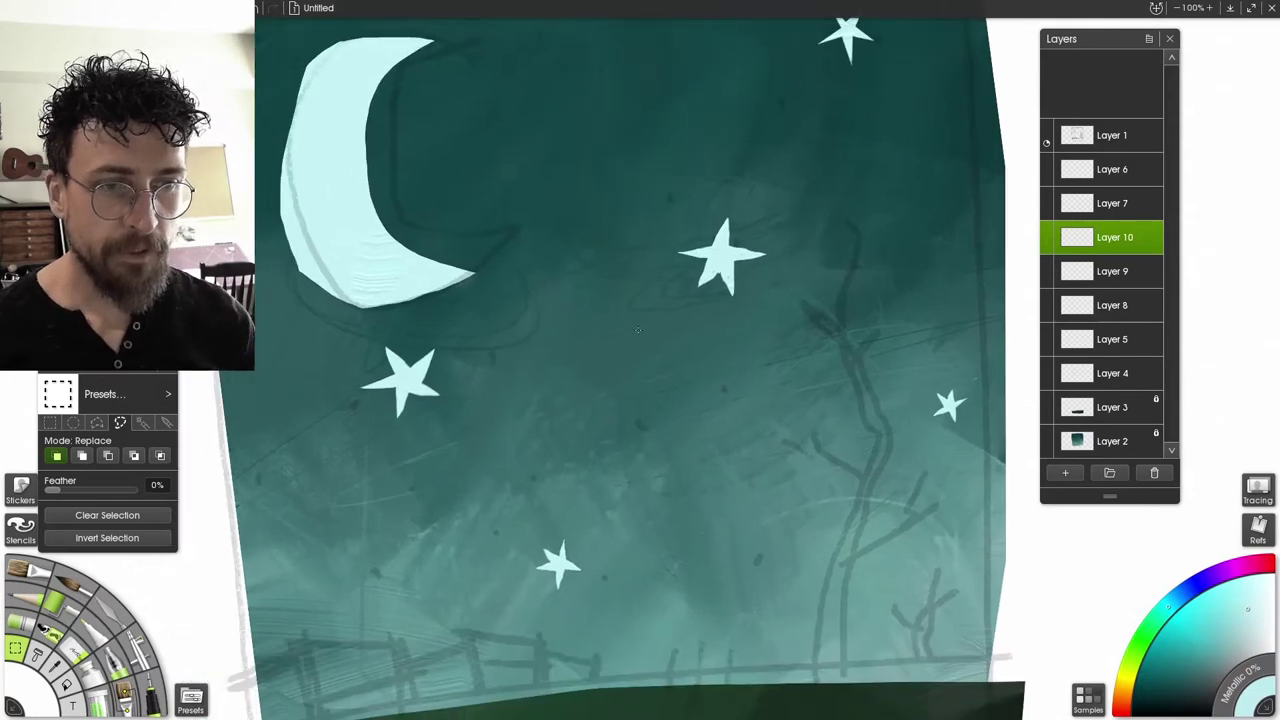
scroll(637, 330, down, 1)
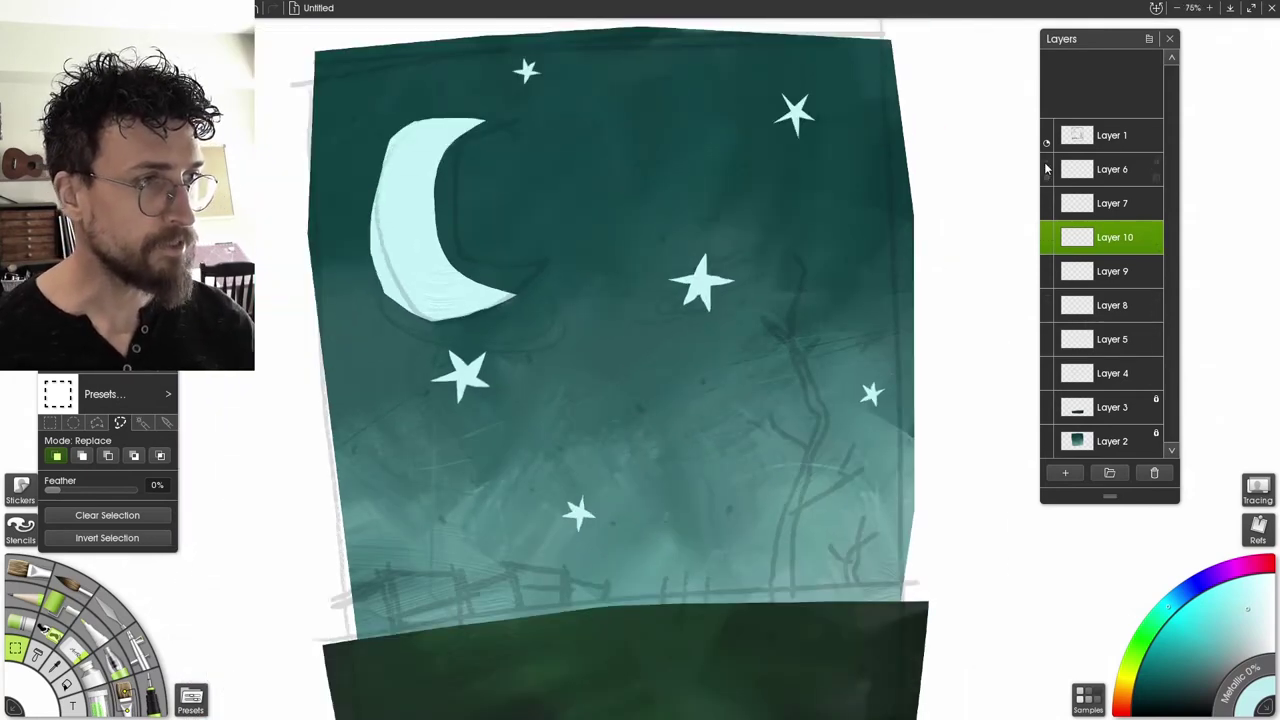
right_click(1150, 172)
click(1219, 387)
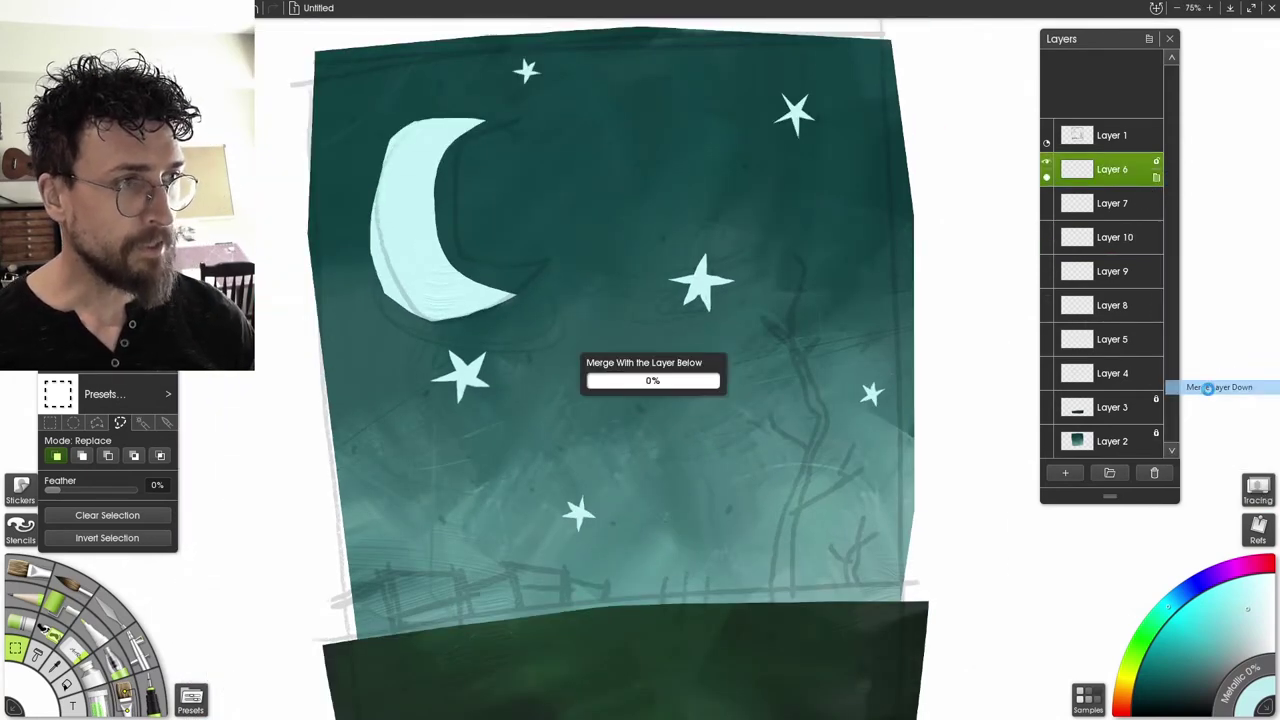
right_click(1152, 203)
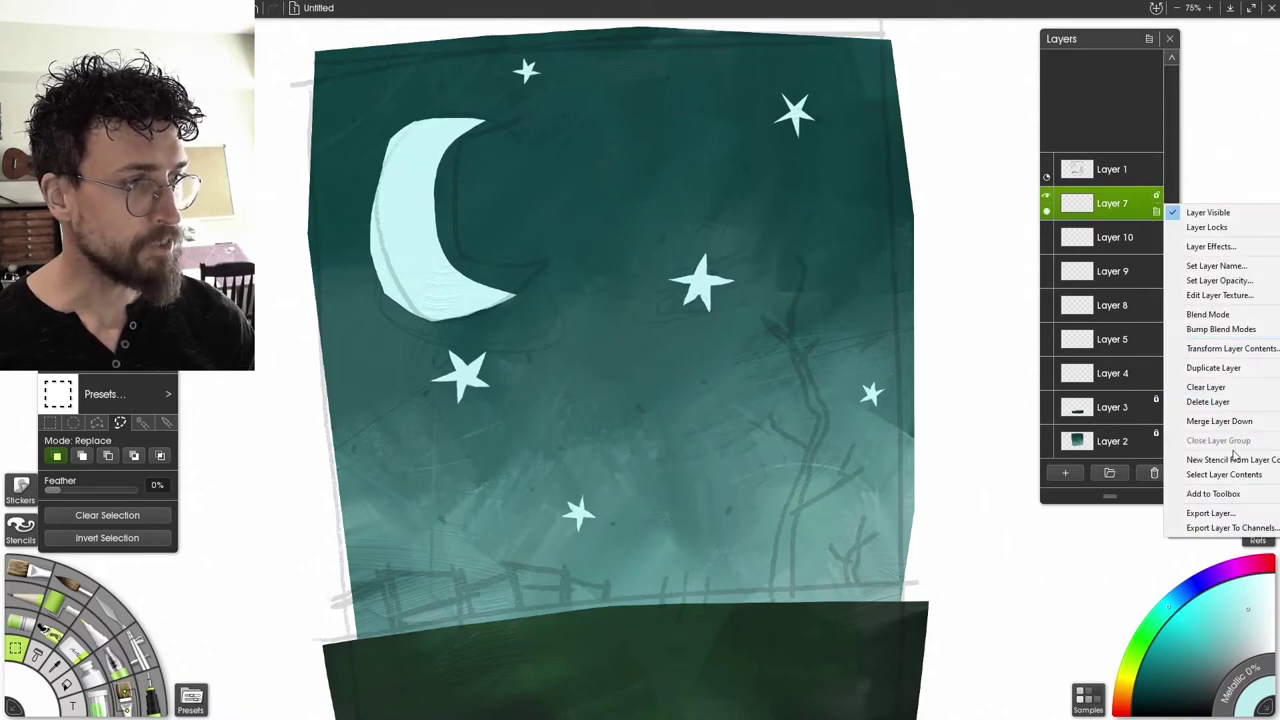
click(1219, 421)
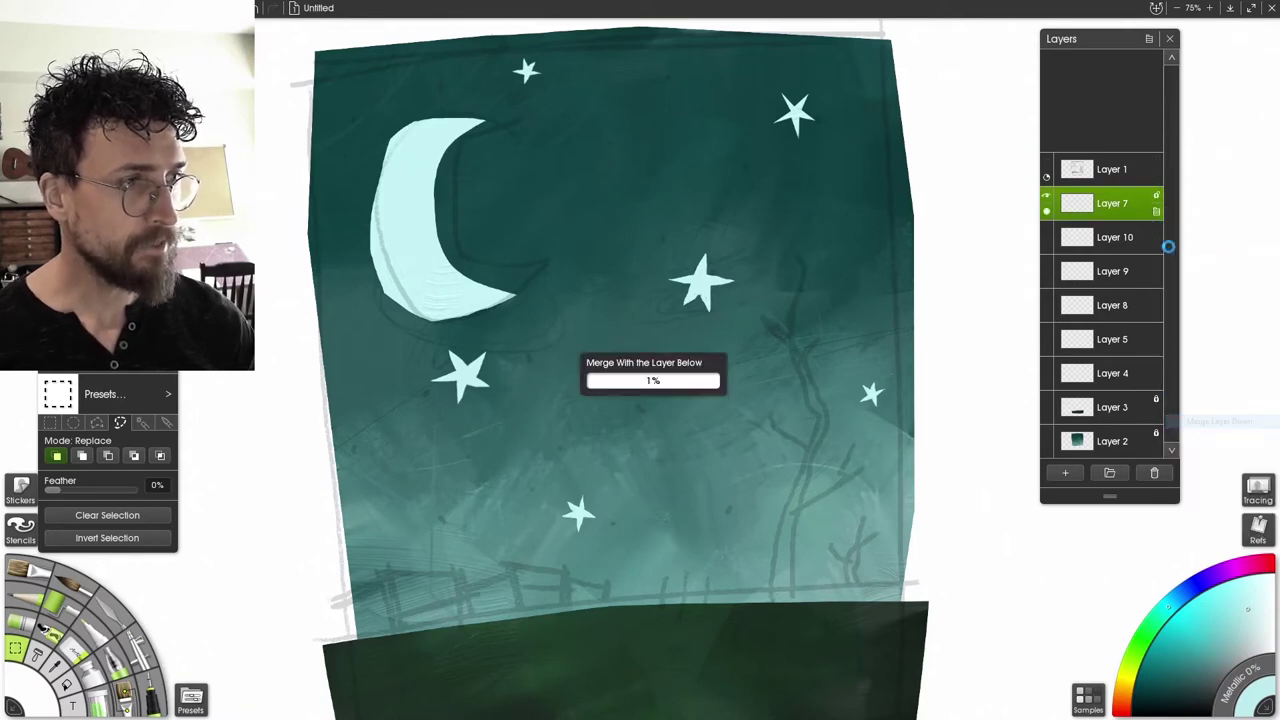
click(1046, 367)
click(1046, 367)
click(1046, 332)
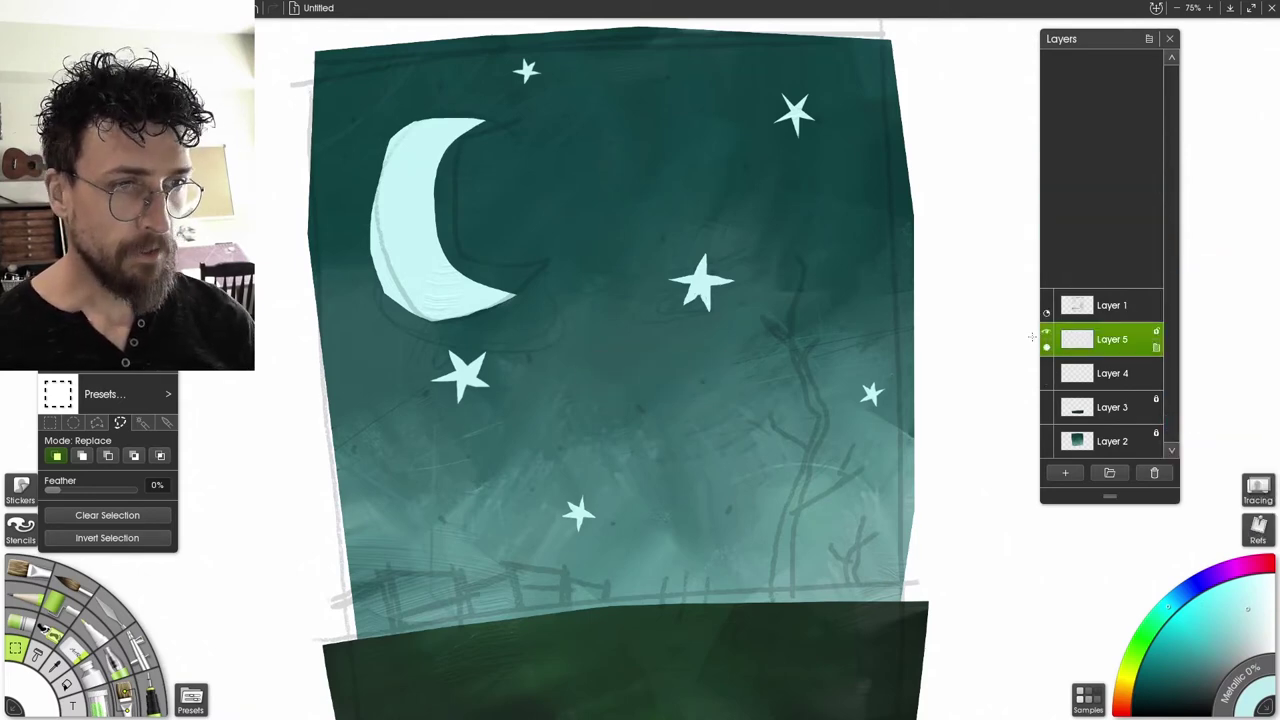
Paint a thin six-armed star from three crossing pale cyan strokes in the sky below the central star, refining its tips with the eraser
scroll(695, 401, up, 1)
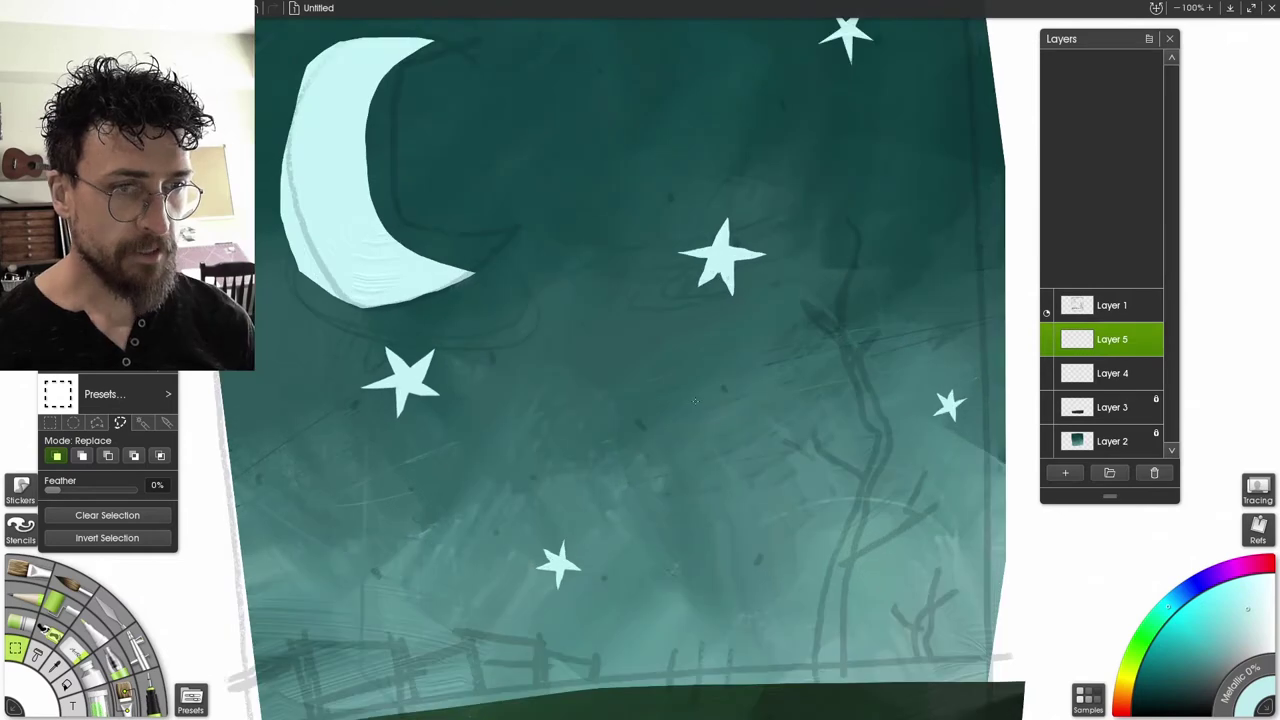
drag(695, 401, 662, 229)
scroll(650, 350, up, 1)
key(e)
mouse_move(788, 77)
mouse_down()
mouse_move(721, 310)
mouse_move(660, 392)
mouse_up()
key(e)
drag(663, 327, 694, 383)
drag(646, 356, 715, 352)
key(e)
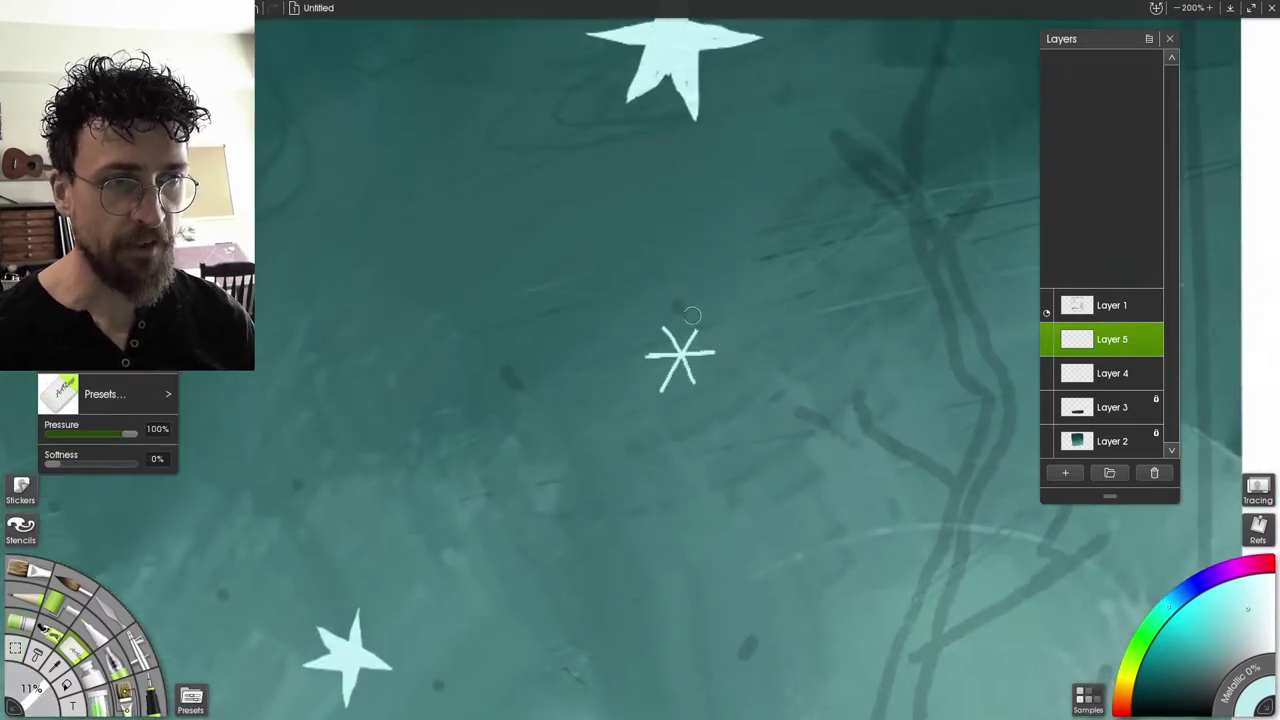
drag(587, 669, 579, 415)
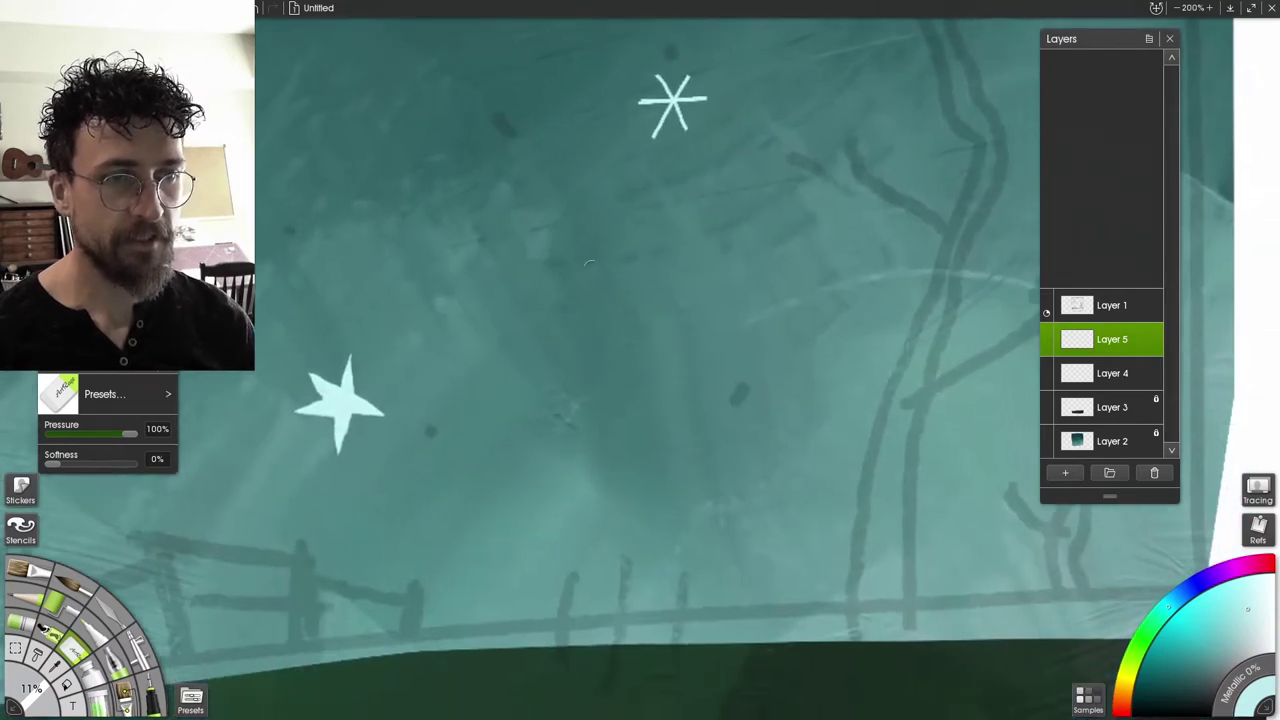
key(e)
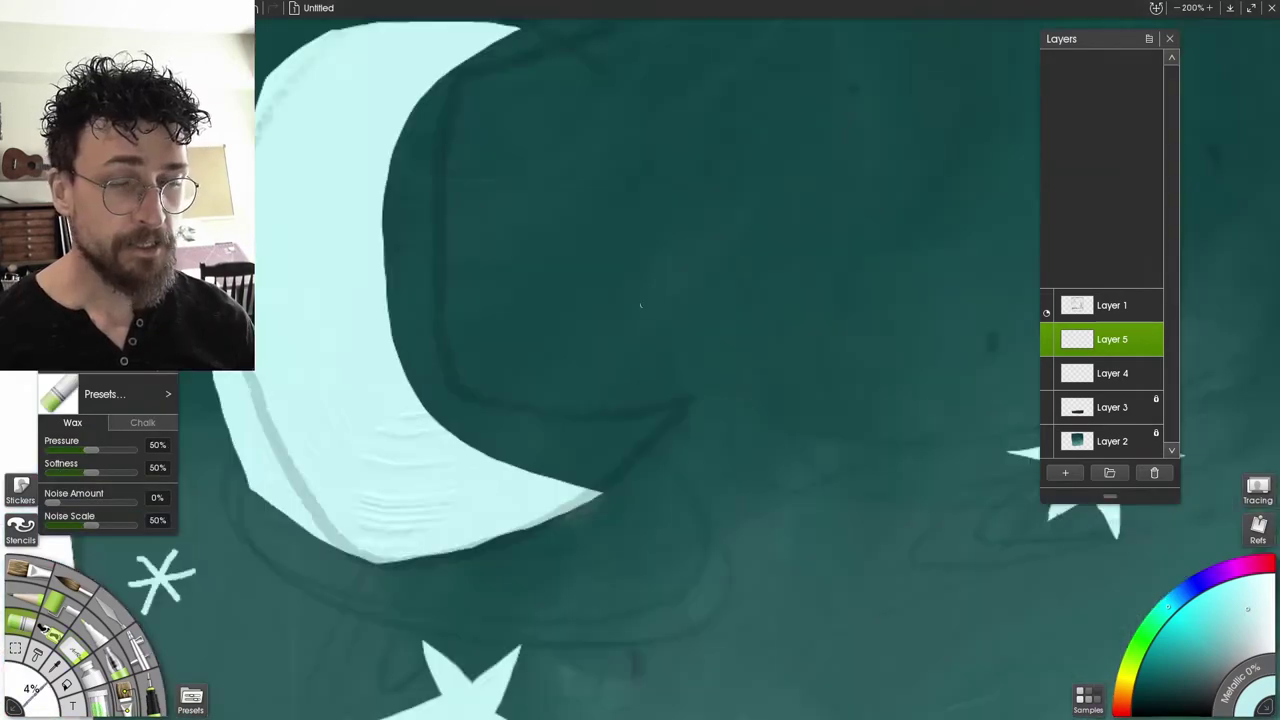
drag(563, 281, 600, 393)
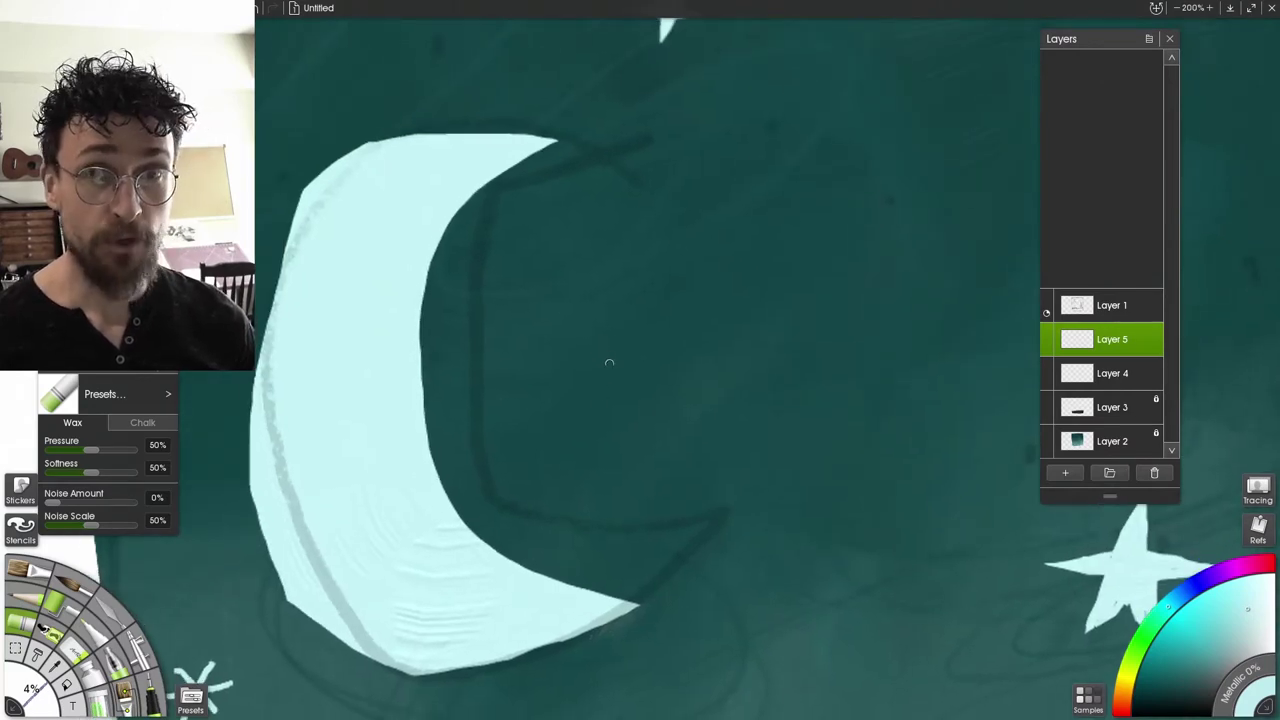
mouse_move(544, 345)
mouse_down()
mouse_move(522, 372)
mouse_move(550, 362)
mouse_move(538, 350)
mouse_move(540, 368)
mouse_up()
key(ctrl+z)
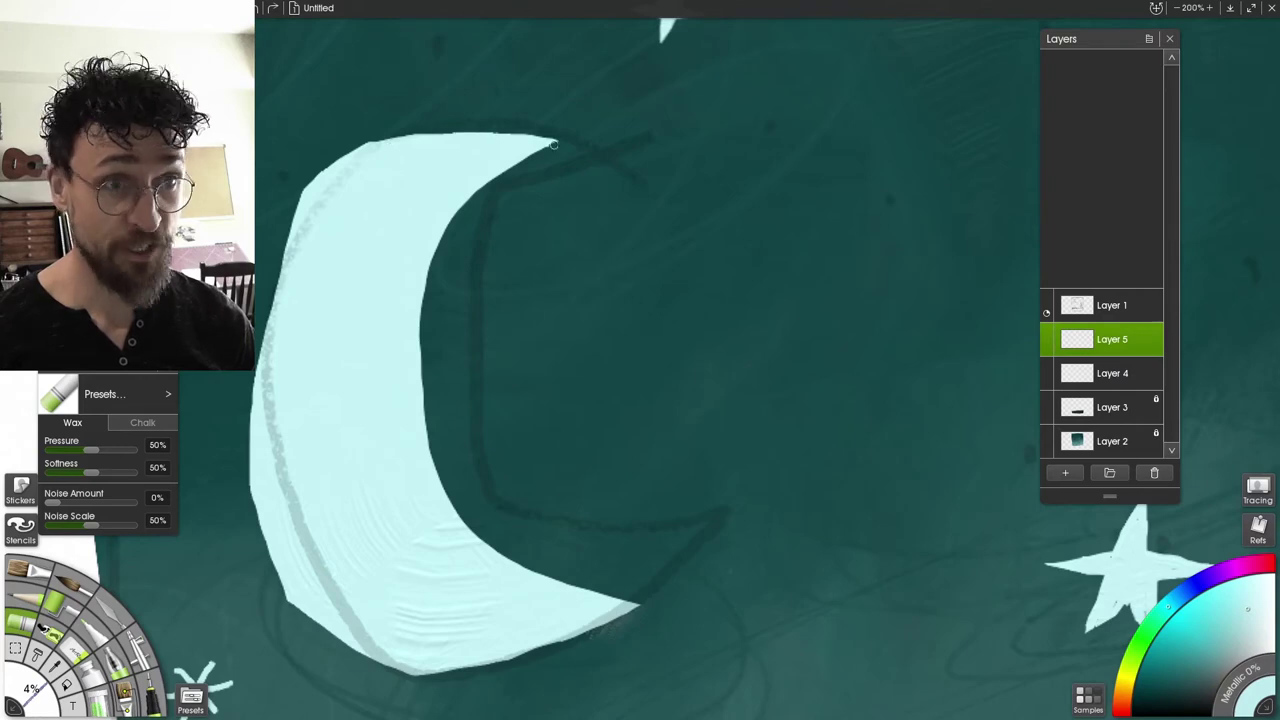
mouse_move(554, 145)
mouse_down()
mouse_move(618, 172)
mouse_move(659, 252)
mouse_move(685, 378)
mouse_move(689, 515)
mouse_move(635, 600)
mouse_up()
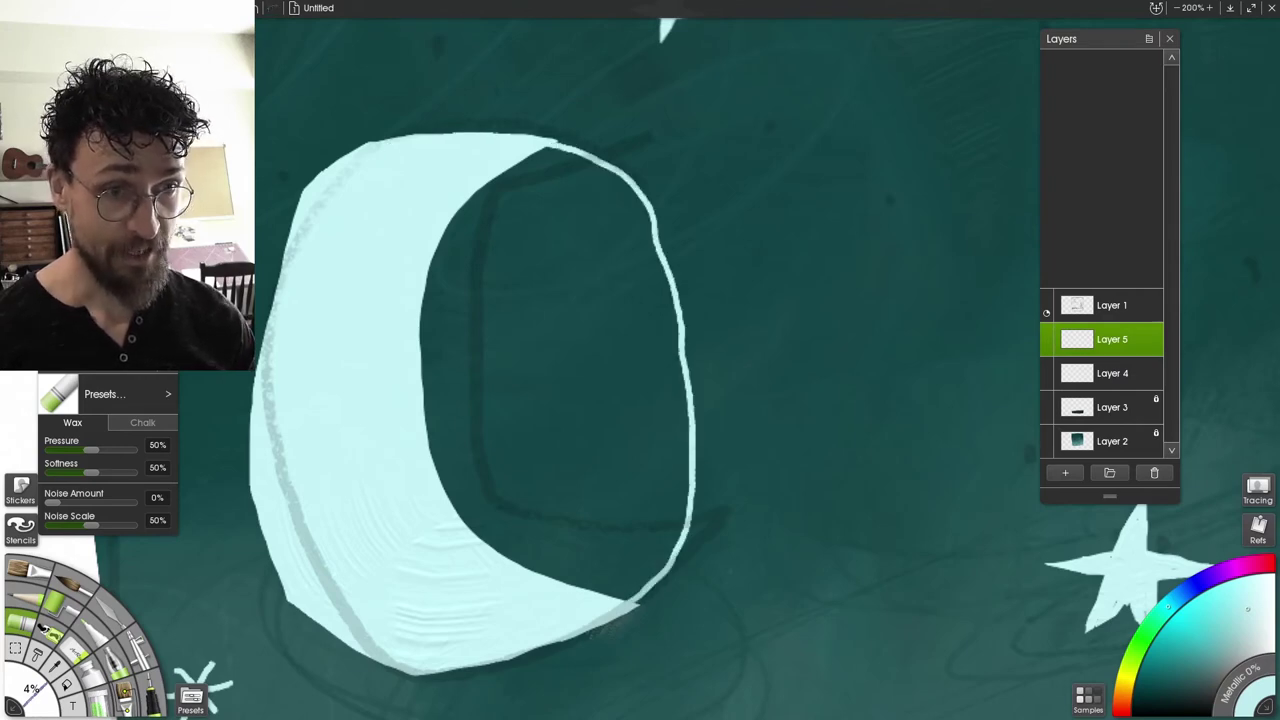
mouse_move(540, 240)
mouse_down()
mouse_move(478, 292)
mouse_move(520, 372)
mouse_move(600, 450)
mouse_up()
key(ctrl+z)
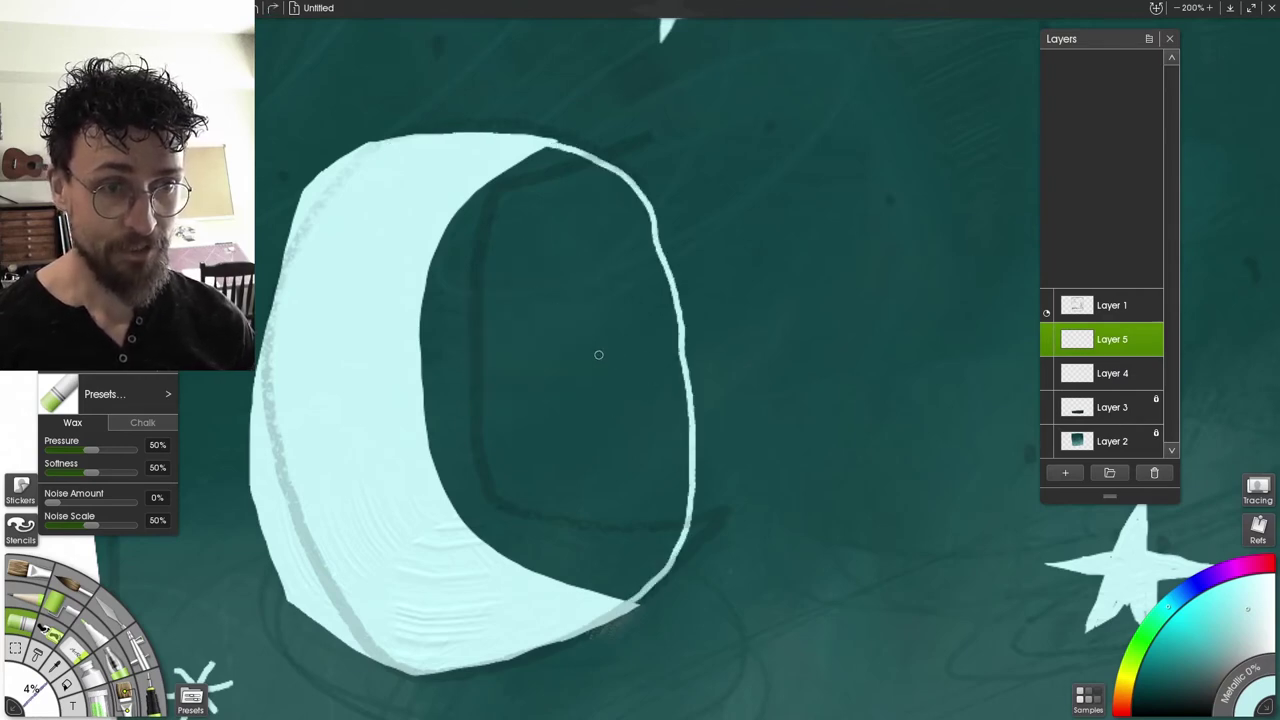
key(ctrl+z)
mouse_move(531, 348)
mouse_down()
mouse_move(562, 330)
mouse_move(534, 348)
mouse_move(553, 333)
mouse_move(572, 376)
mouse_up()
key(ctrl+z)
drag(576, 325, 520, 368)
drag(561, 302, 531, 392)
key(ctrl+z)
key(ctrl+z)
key(ctrl+z)
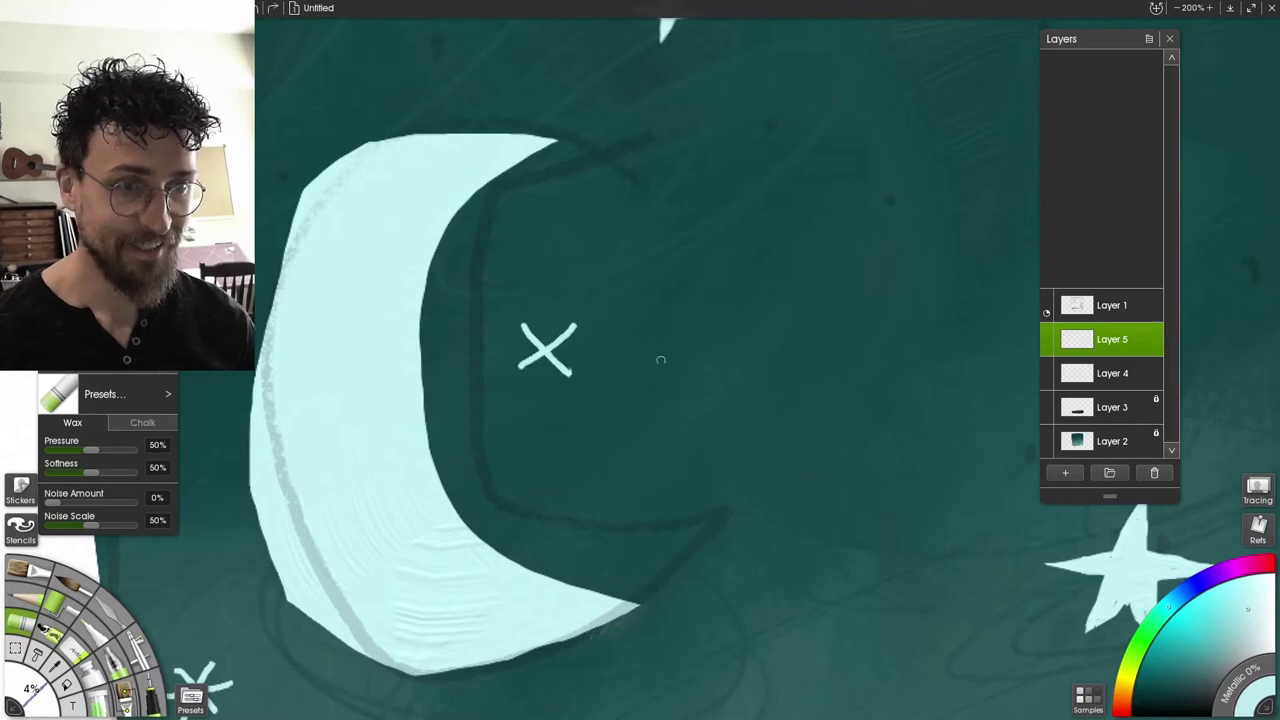
Paint a six-armed star in the upper sky between the moon and the upper-right star, and trim six-armed stars' arms with the eraser
drag(755, 343, 583, 322)
mouse_move(782, 150)
mouse_down()
mouse_move(782, 124)
mouse_move(717, 203)
mouse_up()
drag(735, 250, 693, 316)
drag(692, 252, 733, 317)
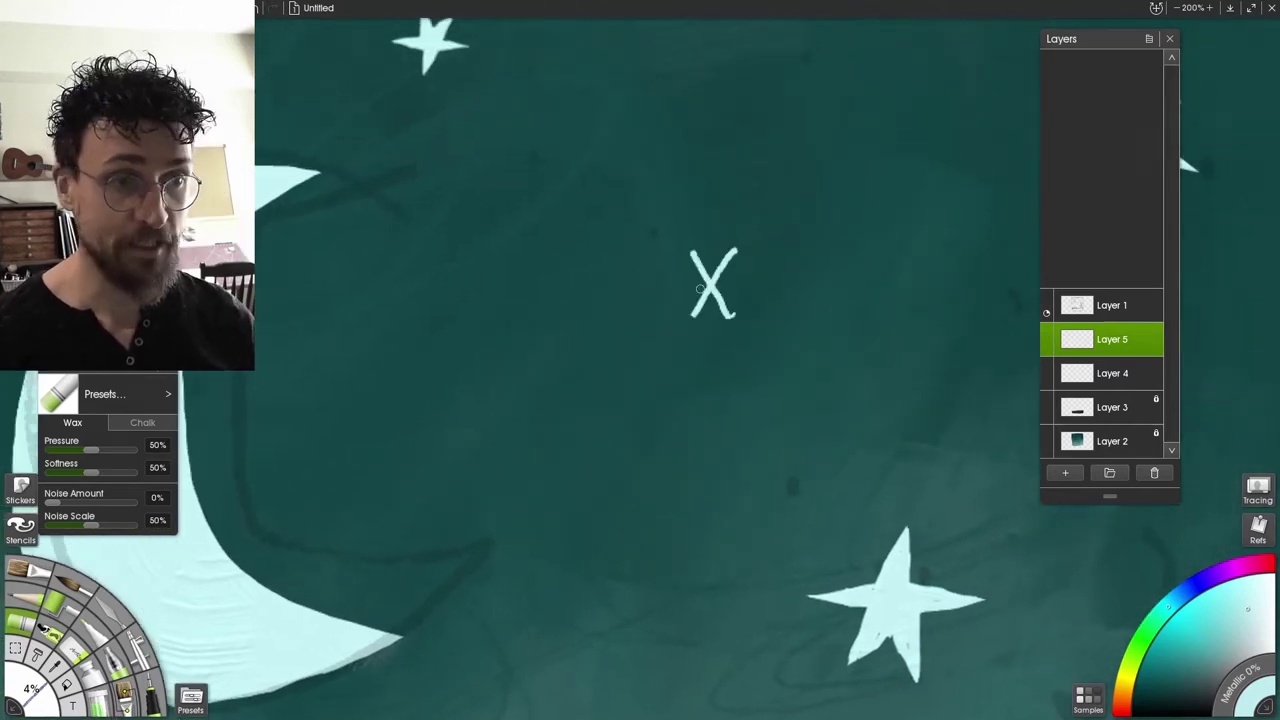
drag(670, 289, 756, 280)
key(e)
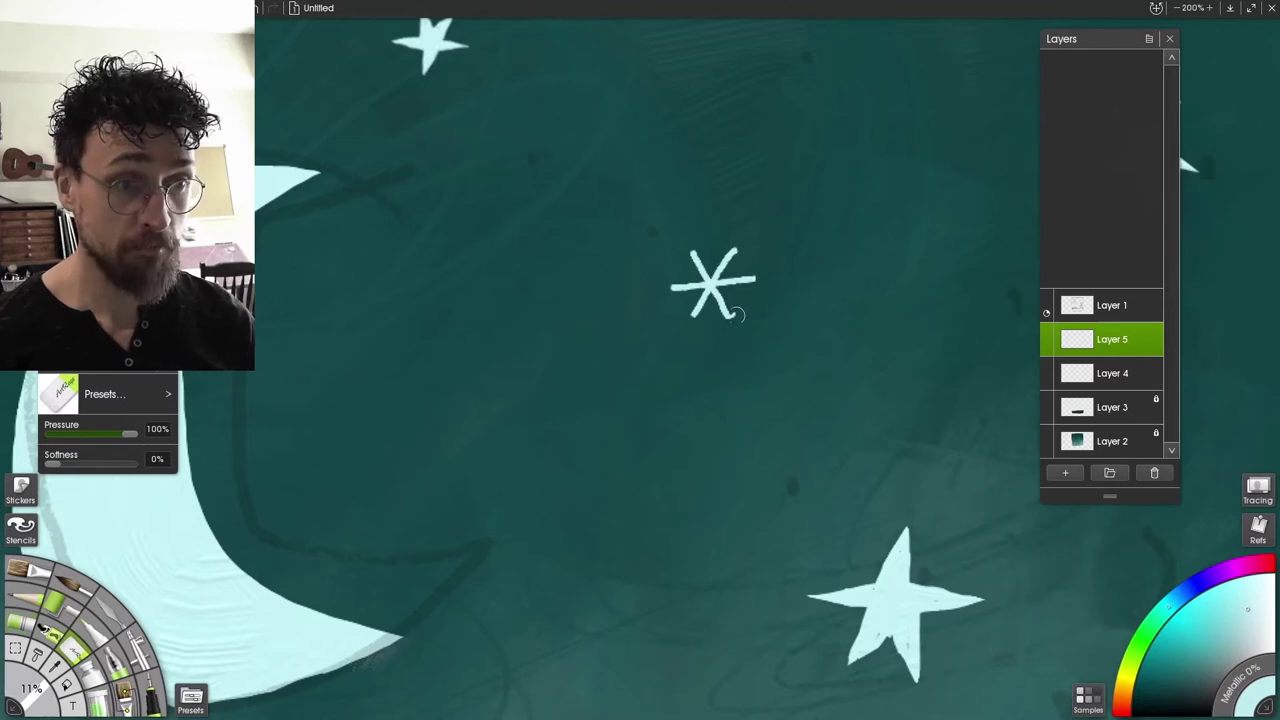
drag(737, 315, 714, 333)
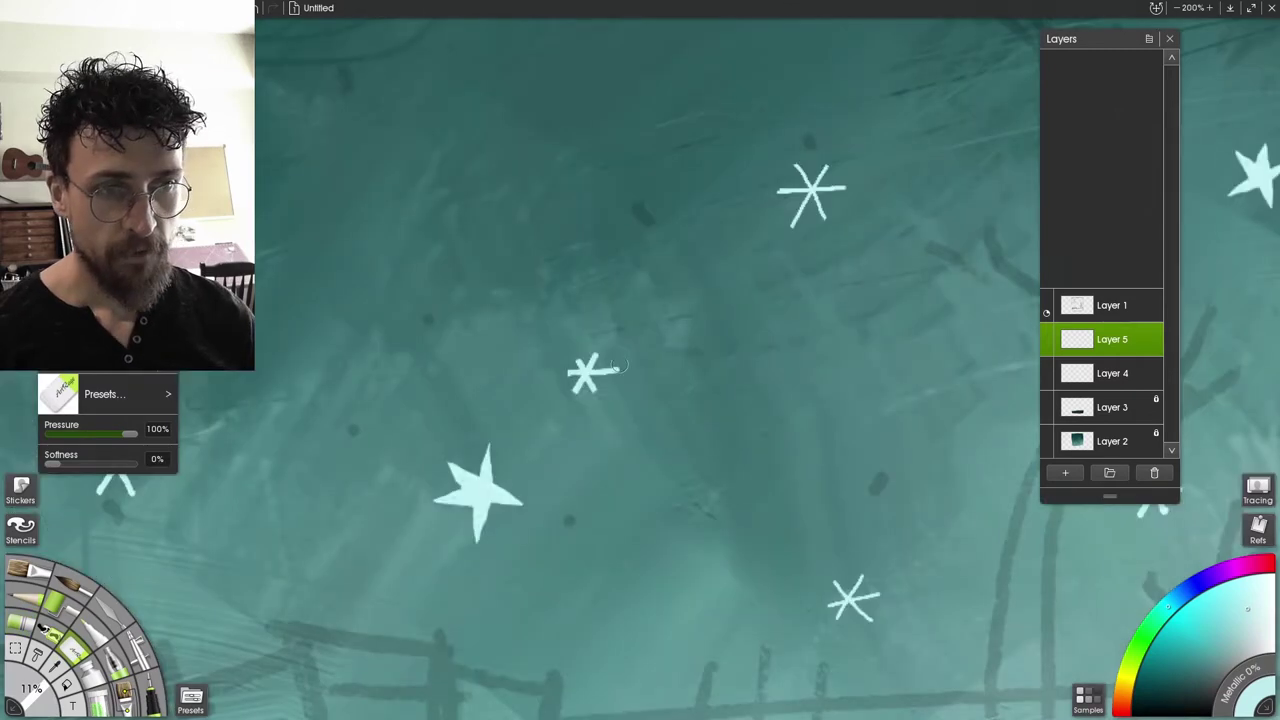
drag(629, 369, 616, 369)
Paint small X-shaped stars of two crossed strokes in the gaps, including one near the sky's left edge below the moon
scroll(640, 361, down, 1)
mouse_move(585, 448)
mouse_down()
mouse_move(580, 517)
mouse_move(604, 374)
mouse_up()
scroll(604, 374, up, 1)
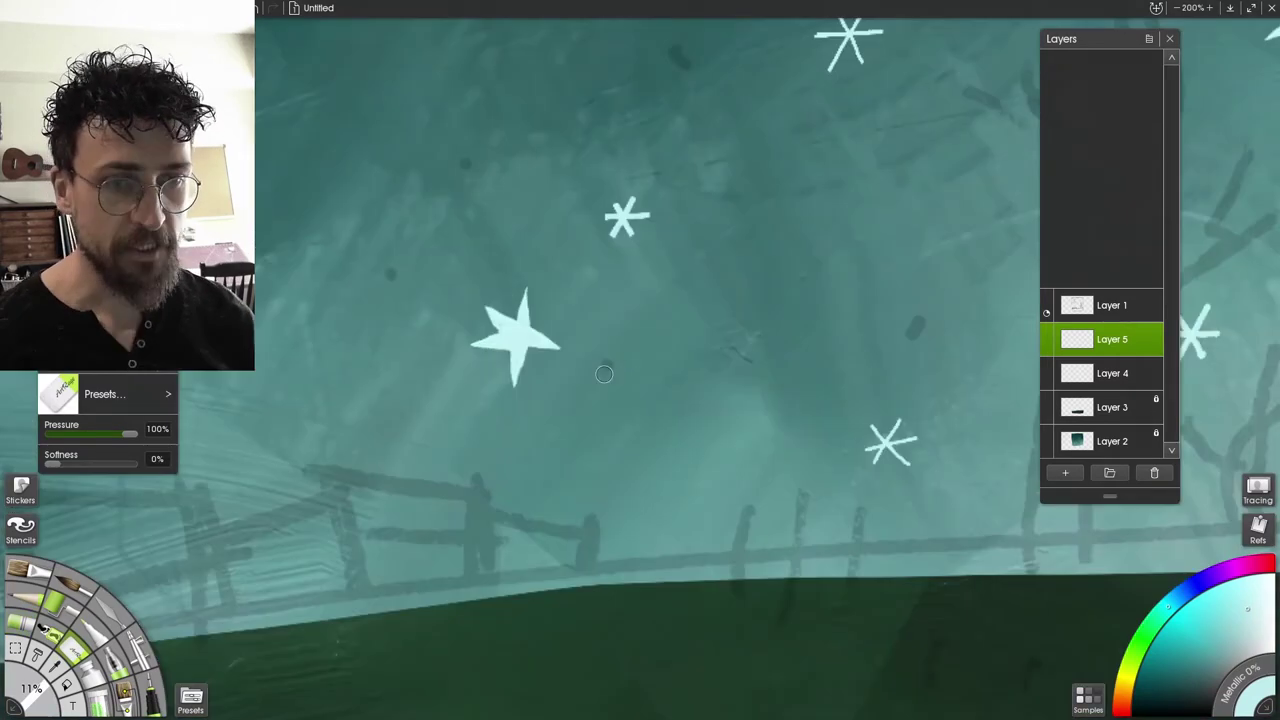
drag(262, 440, 565, 327)
key(c)
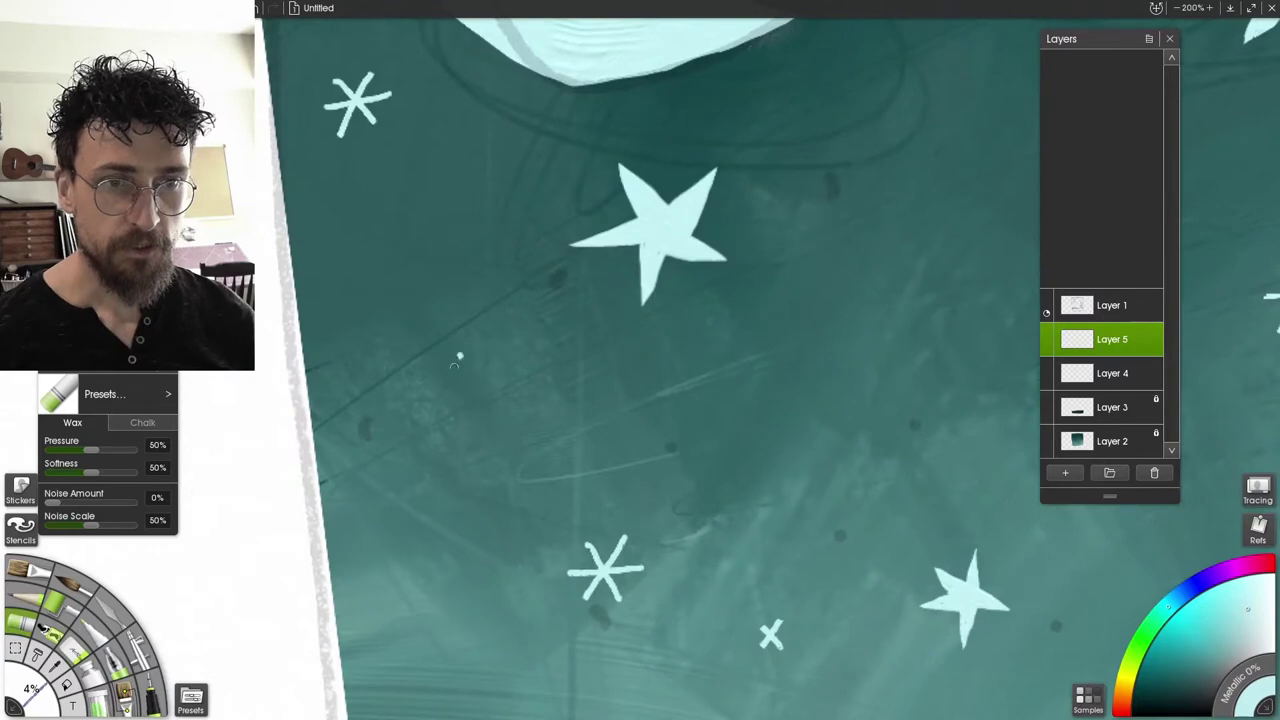
mouse_move(460, 355)
mouse_down()
mouse_move(446, 387)
mouse_move(470, 388)
mouse_up()
key(ctrl+z)
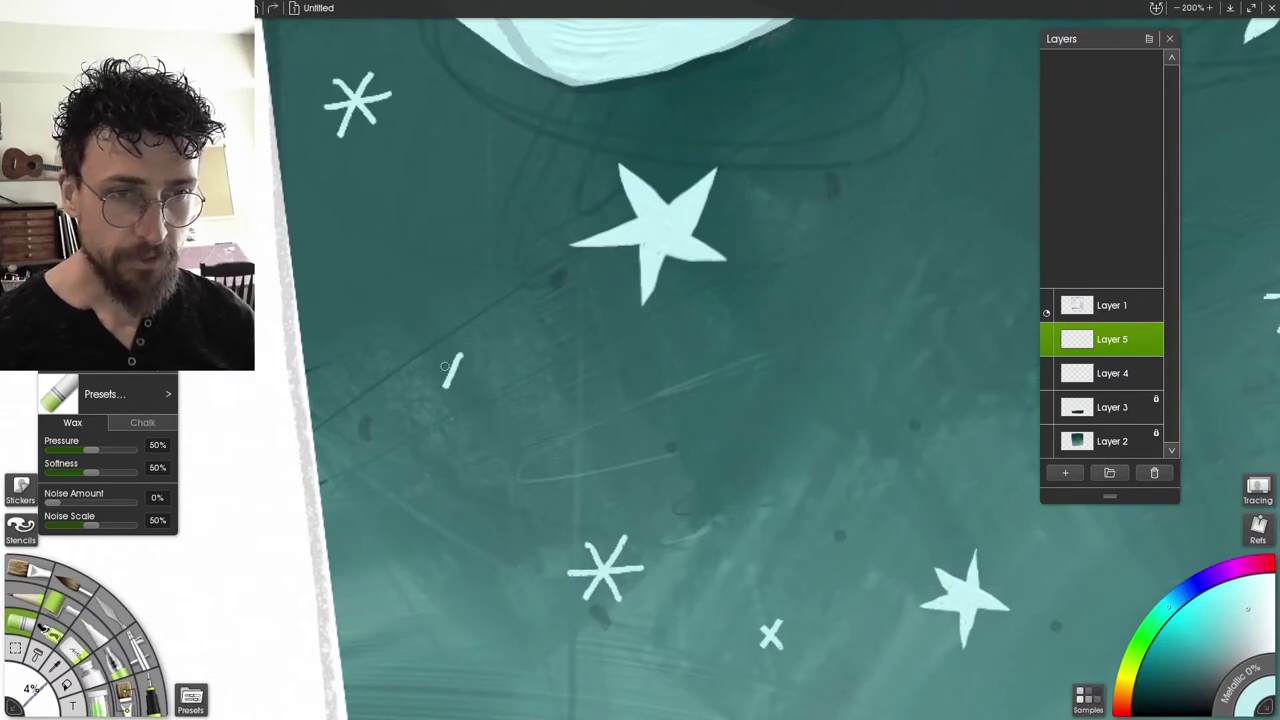
drag(438, 362, 468, 380)
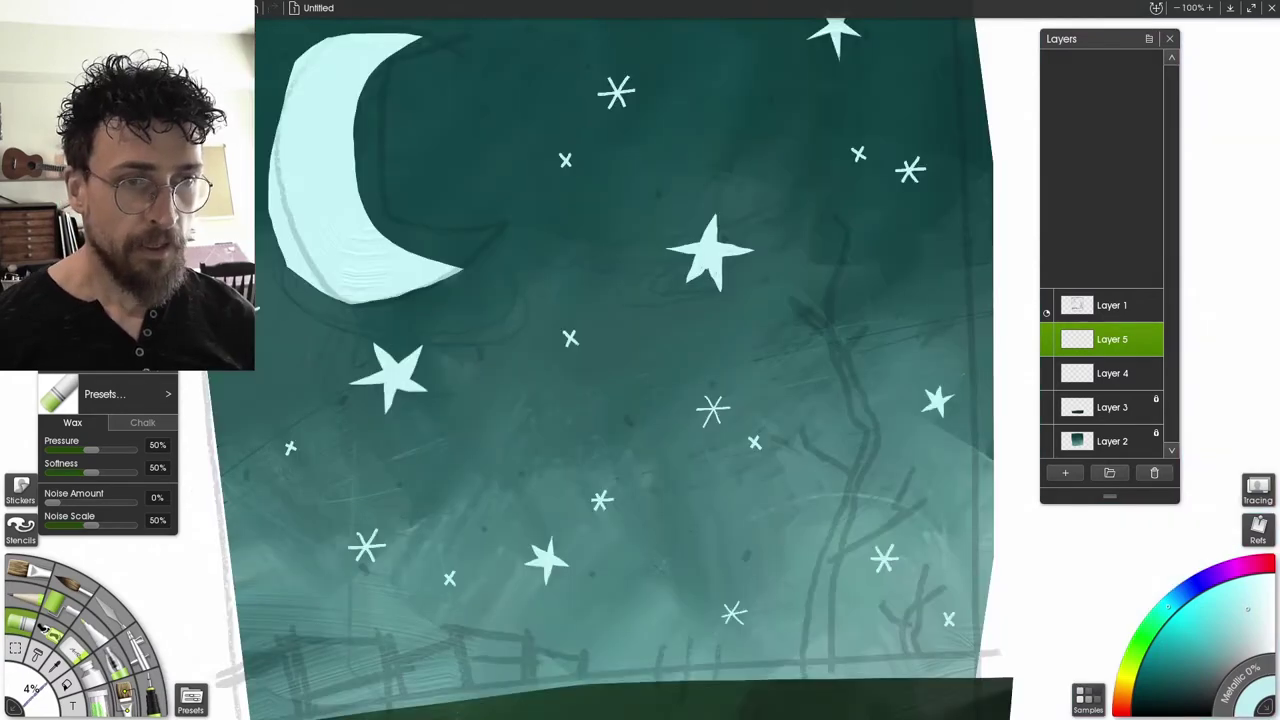
Hide the Layer 1 sketch and scatter tiny pale cyan dot stars between the larger stars on Layer 5
drag(642, 174, 630, 245)
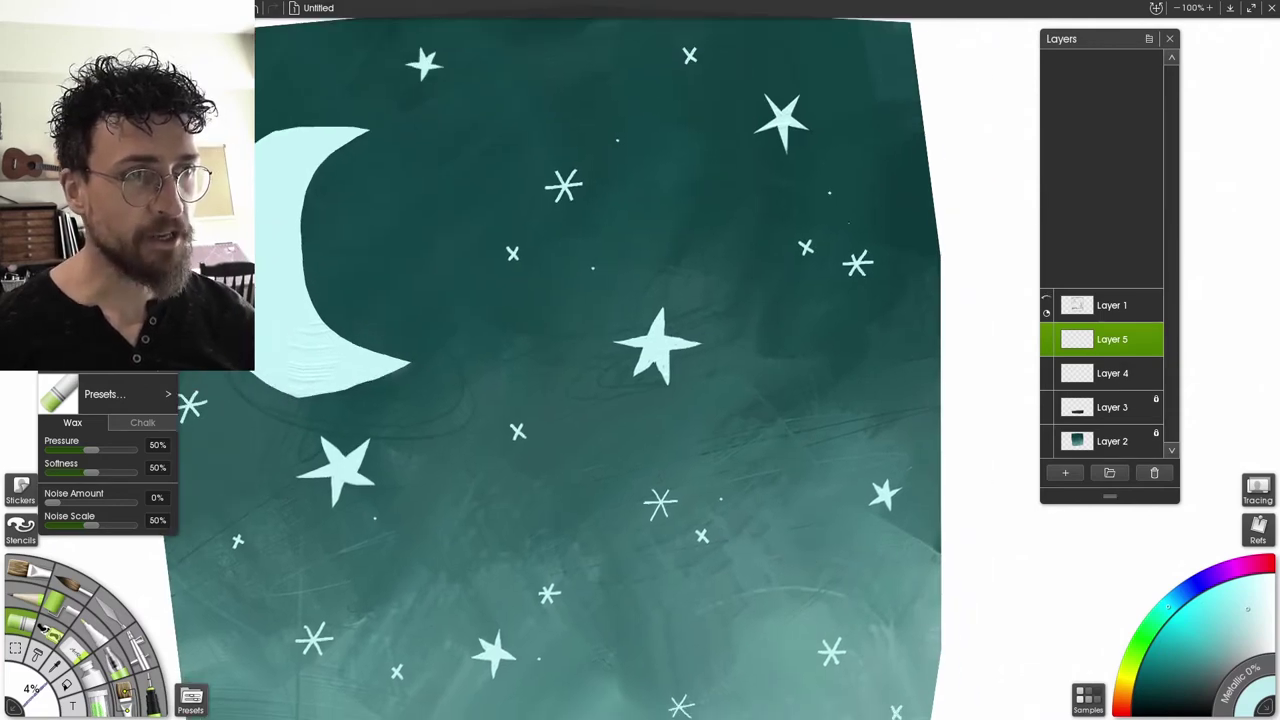
drag(461, 114, 475, 177)
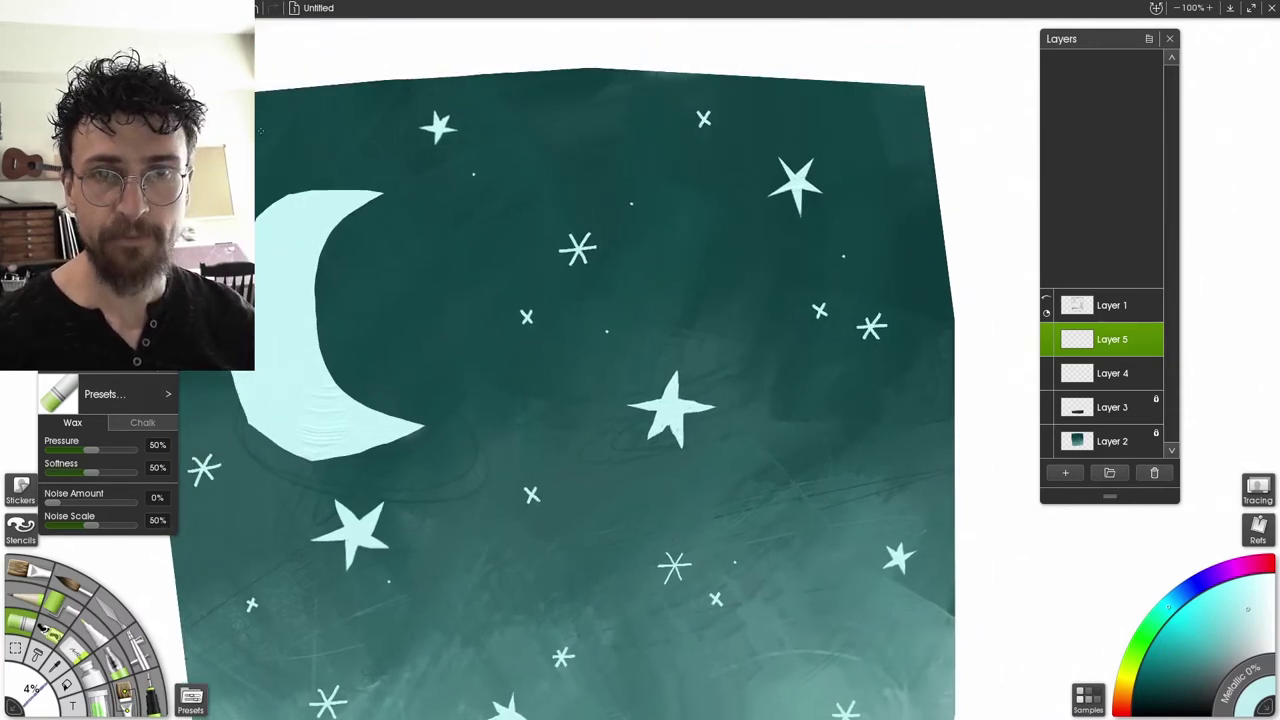
drag(560, 400, 734, 272)
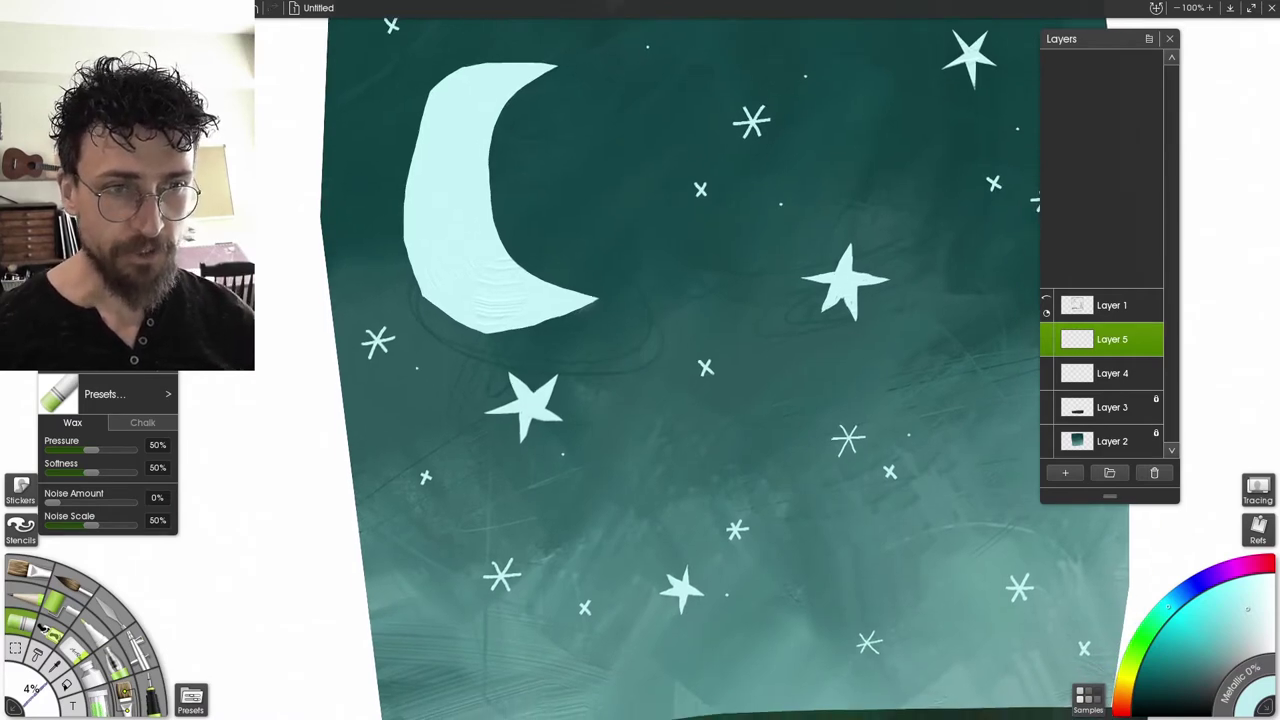
drag(700, 320, 542, 391)
mouse_move(641, 203)
mouse_down()
mouse_move(553, 170)
mouse_move(562, 313)
mouse_move(649, 229)
mouse_move(565, 243)
mouse_move(571, 109)
mouse_up()
key(ctrl+z)
drag(629, 420, 639, 284)
drag(547, 400, 561, 390)
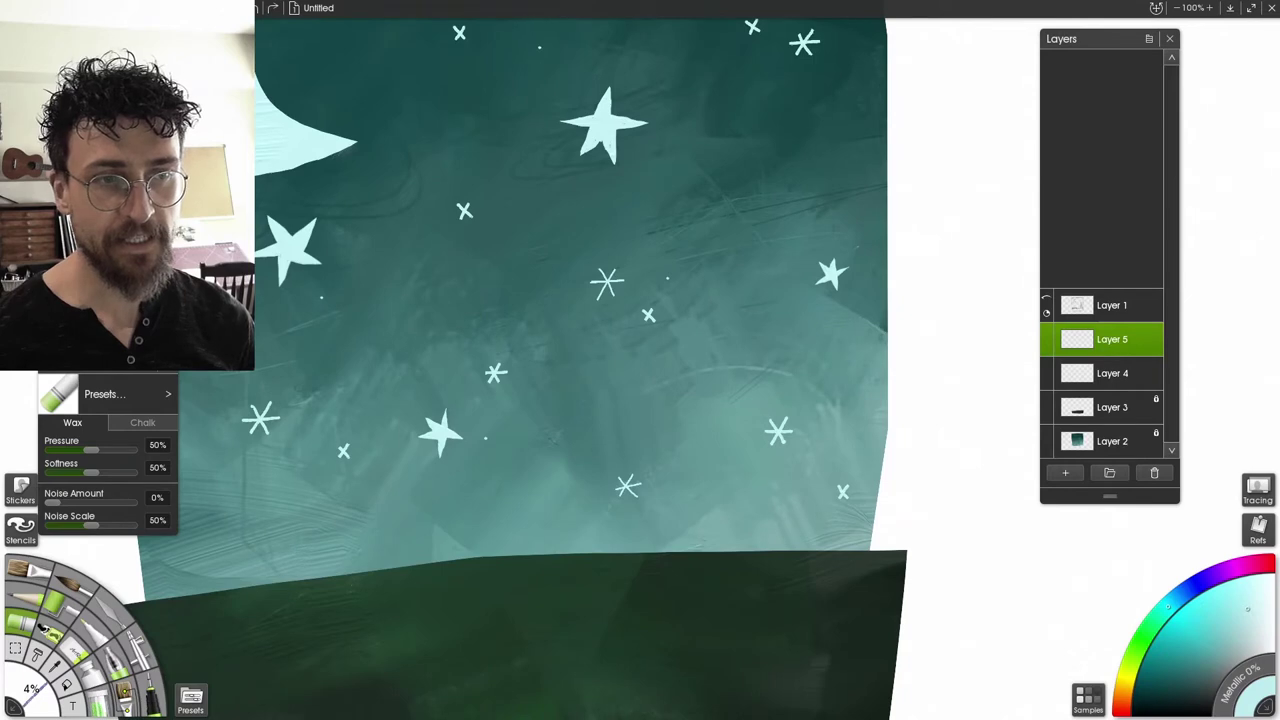
drag(732, 498, 957, 443)
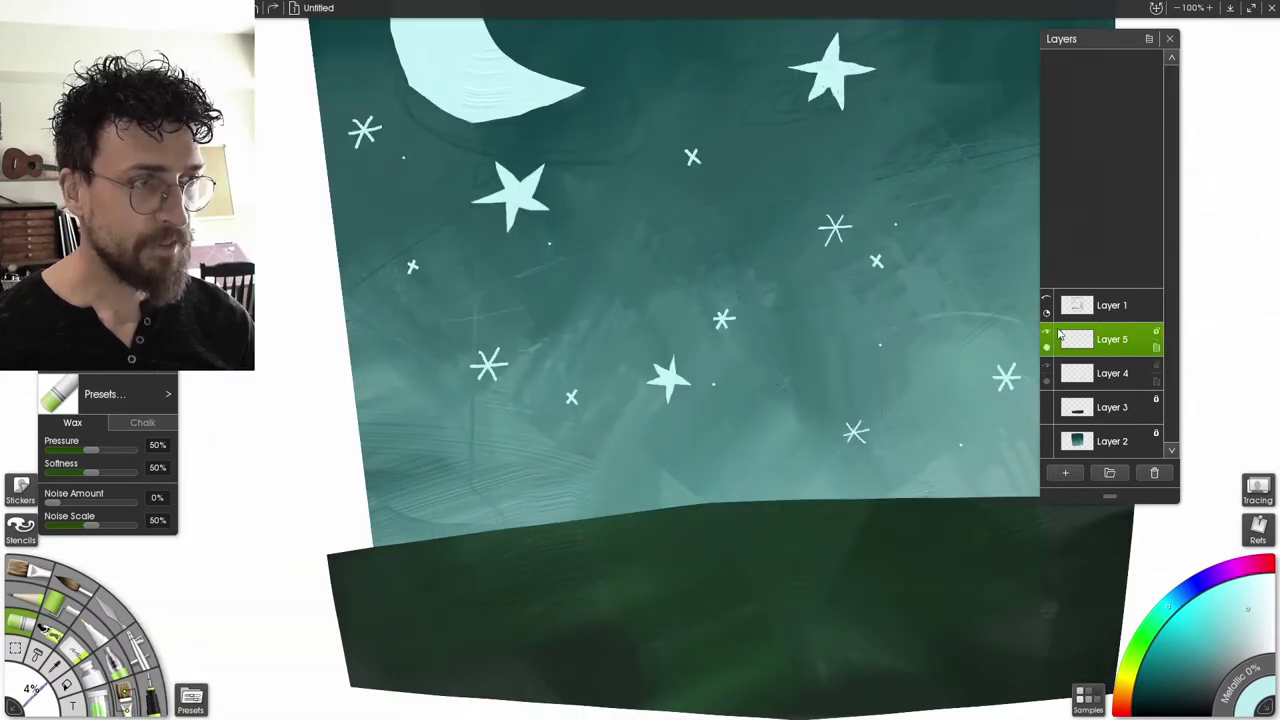
Show the Layer 1 sketch again and add more dot stars across the sky, including larger dots at 10% brush size
click(1046, 305)
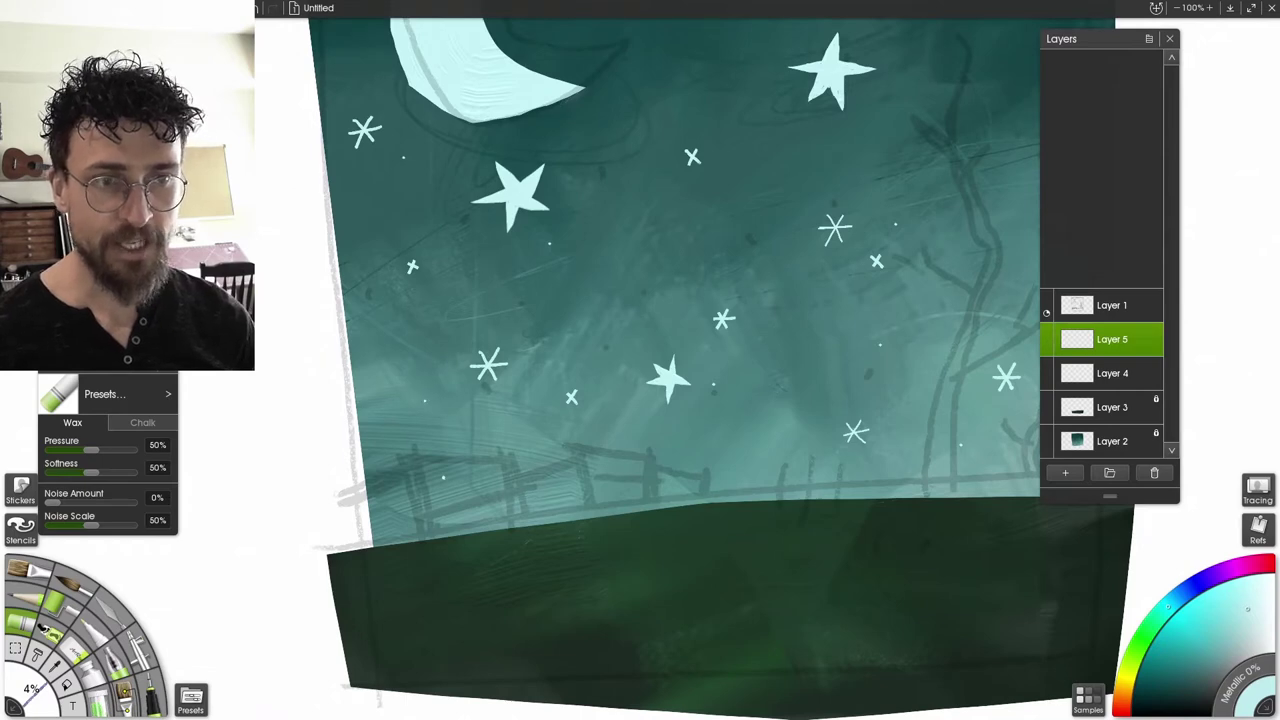
drag(496, 259, 444, 392)
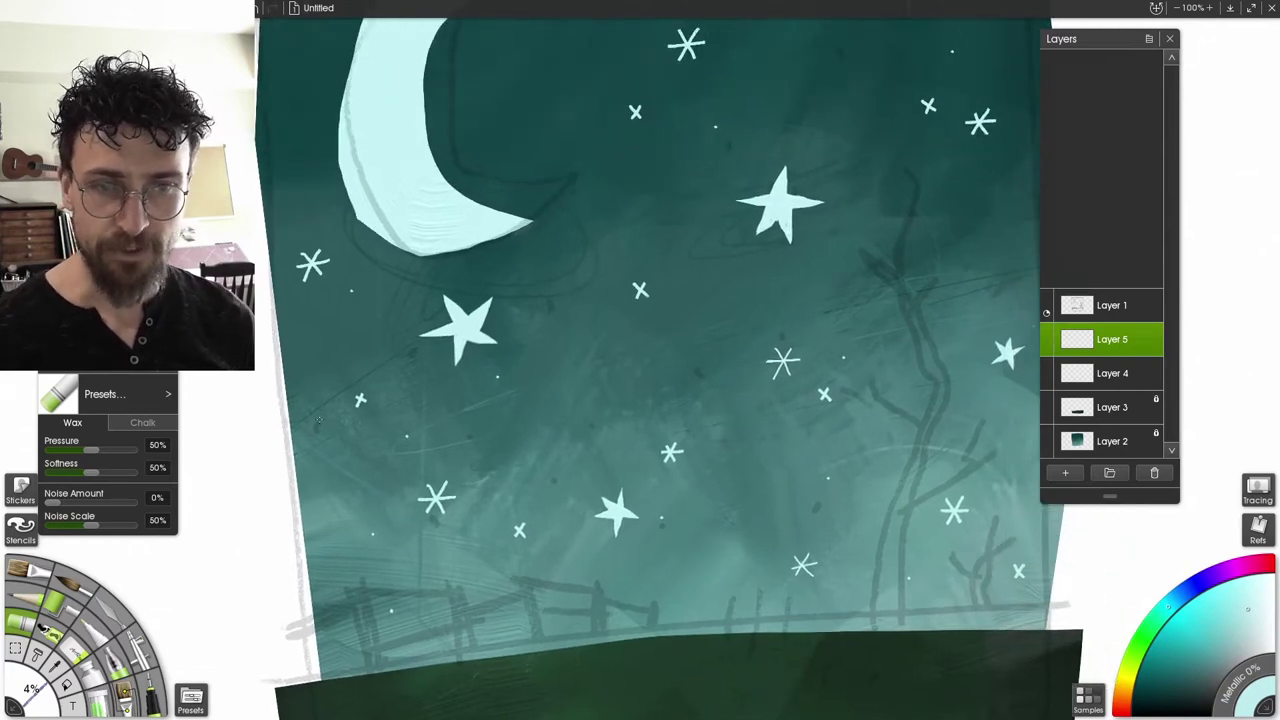
mouse_move(600, 240)
mouse_down()
mouse_move(554, 481)
mouse_move(535, 457)
mouse_up()
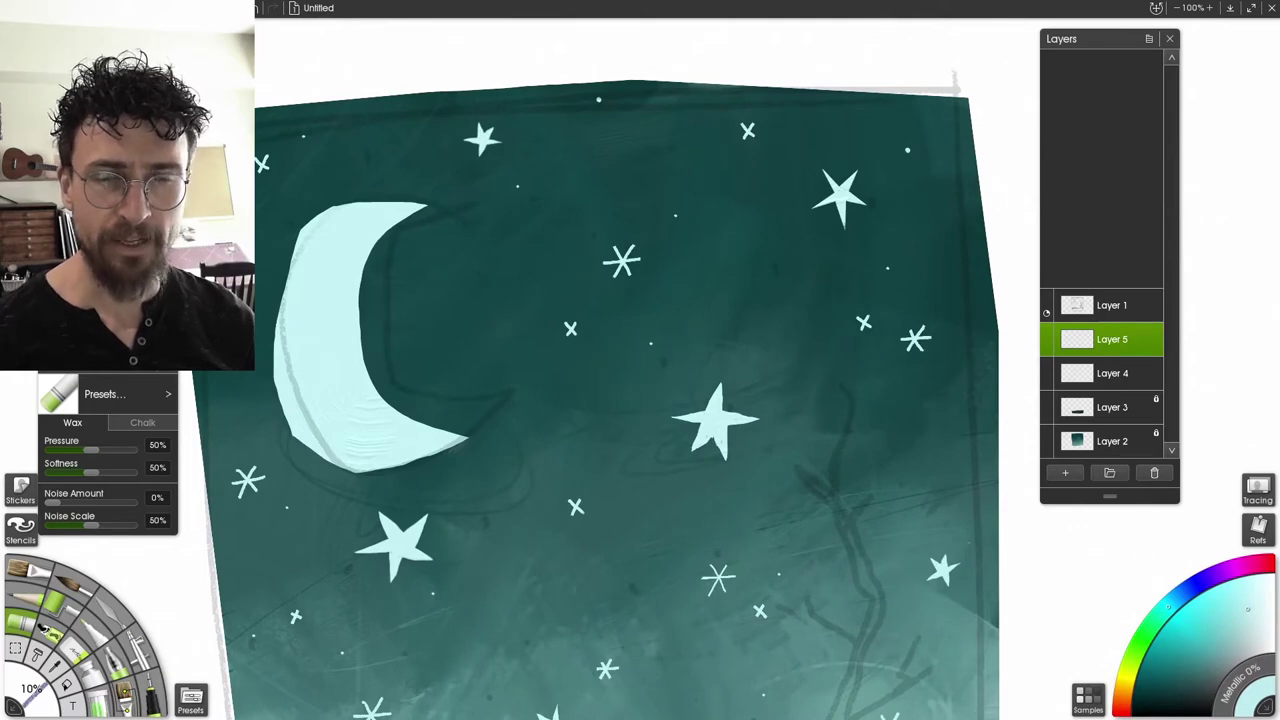
drag(620, 440, 659, 198)
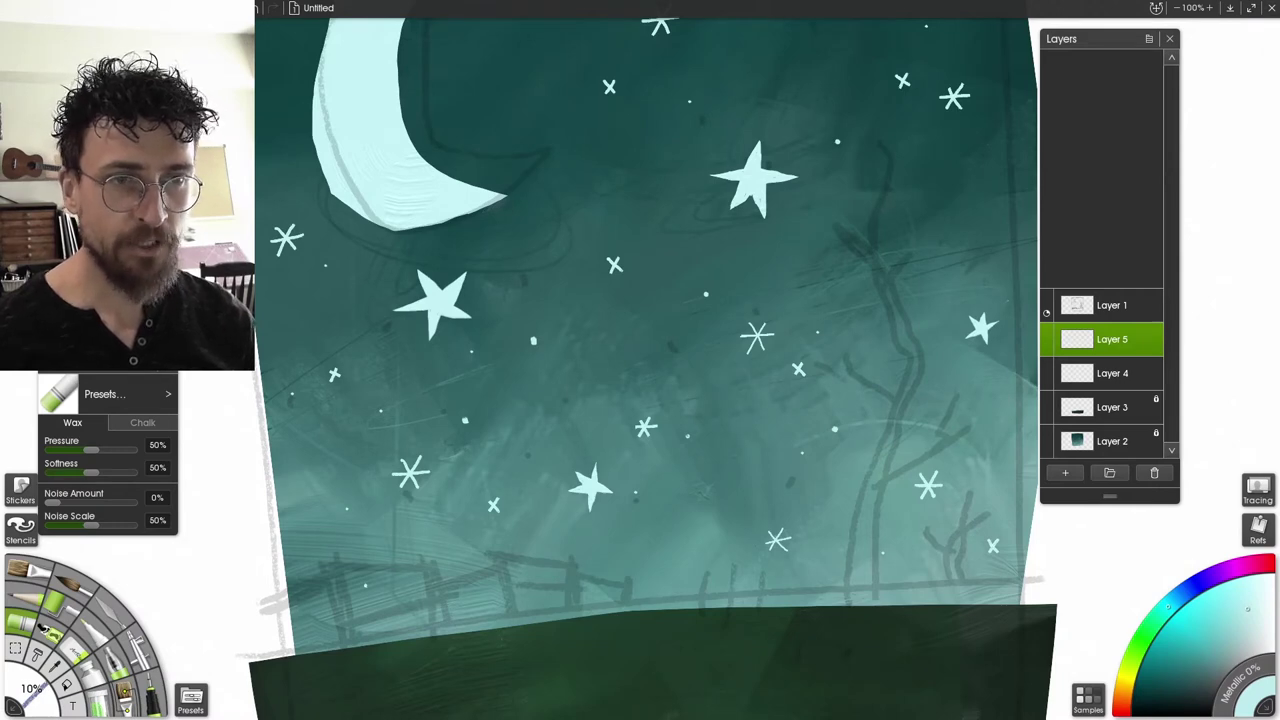
drag(506, 286, 490, 342)
mouse_move(861, 76)
mouse_down()
mouse_move(774, 304)
mouse_move(817, 177)
mouse_up()
key(minus)
key(minus)
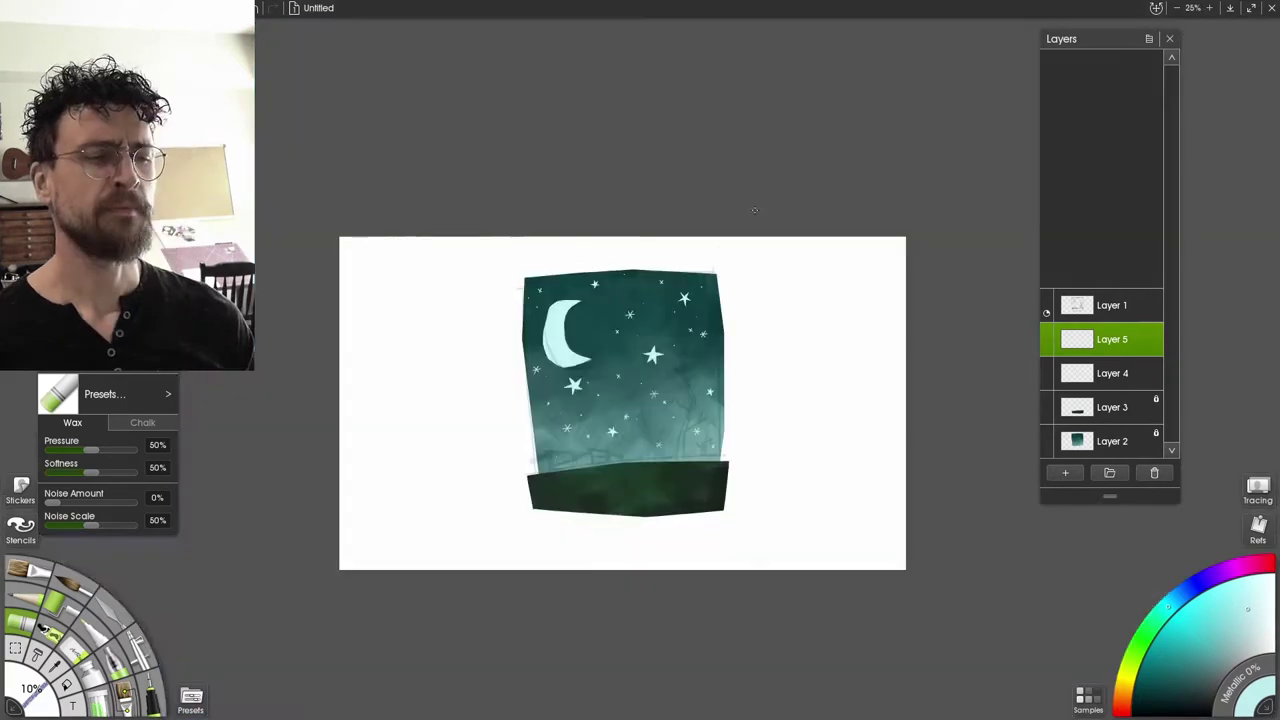
key(plus)
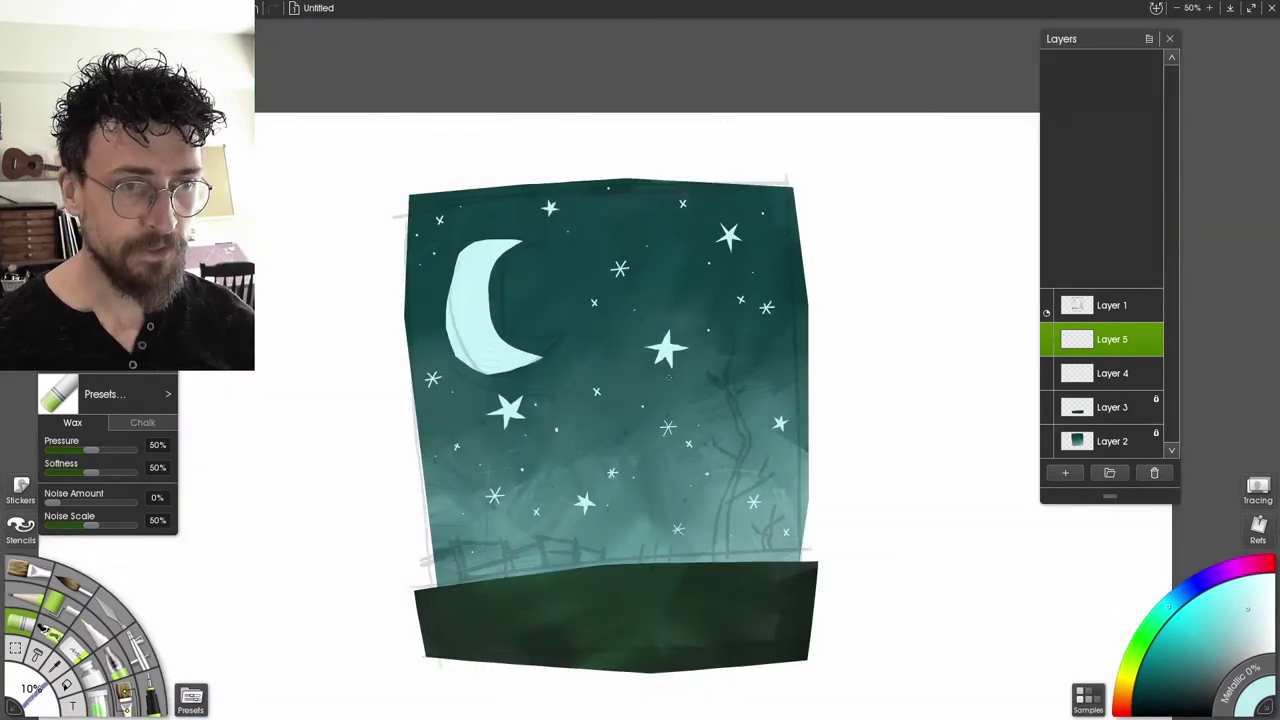
scroll(668, 377, up, 2)
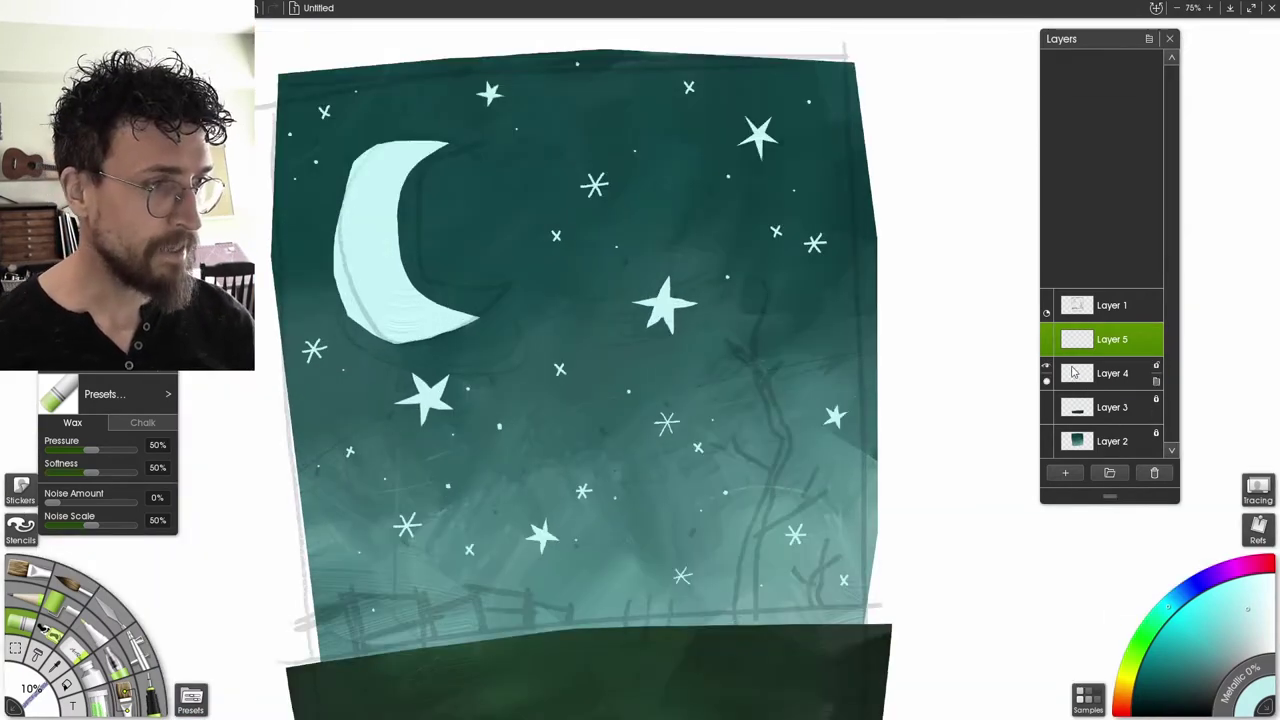
Trim the crescent moon on Layer 4 with the eraser into a slimmer, evenly curved crescent, and flip the canvas to check it
click(1110, 373)
key(e)
mouse_move(335, 208)
mouse_down()
mouse_move(318, 181)
mouse_move(364, 145)
mouse_move(466, 113)
mouse_up()
mouse_move(347, 158)
mouse_down()
mouse_move(424, 132)
mouse_move(501, 134)
mouse_up()
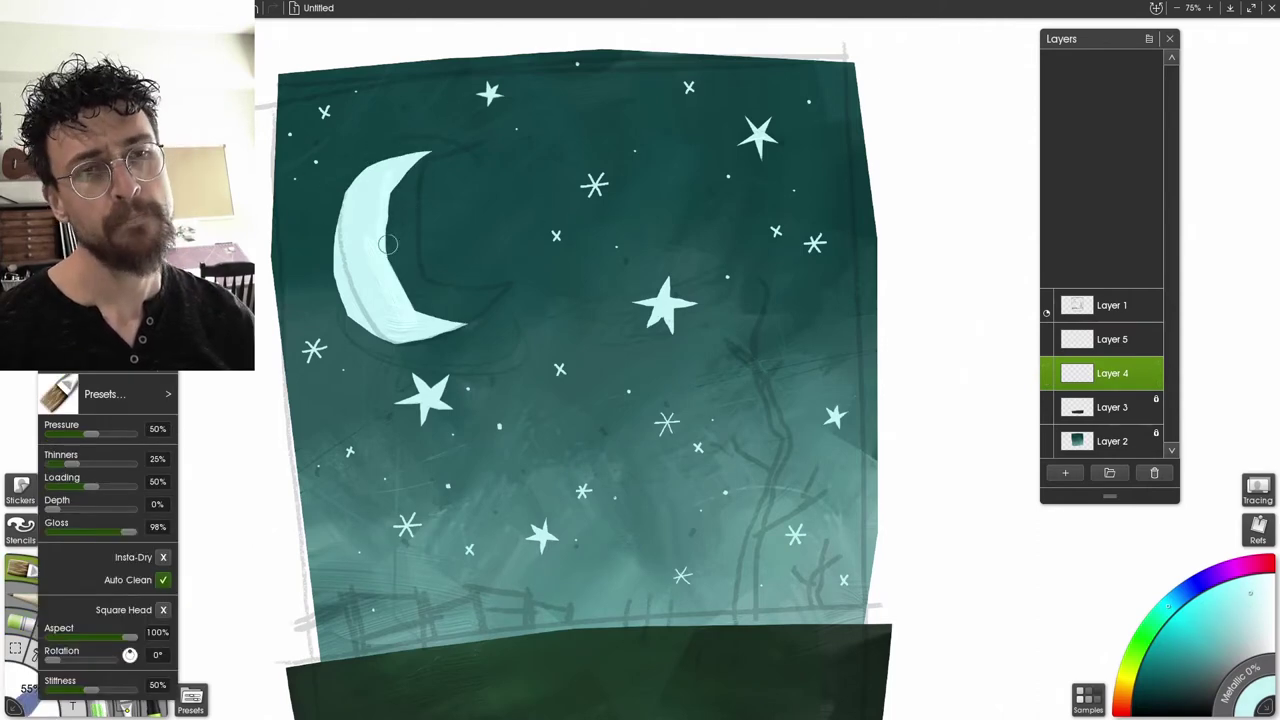
mouse_move(371, 286)
mouse_down()
mouse_move(385, 184)
mouse_move(396, 170)
mouse_move(428, 174)
mouse_move(377, 200)
mouse_move(452, 150)
mouse_up()
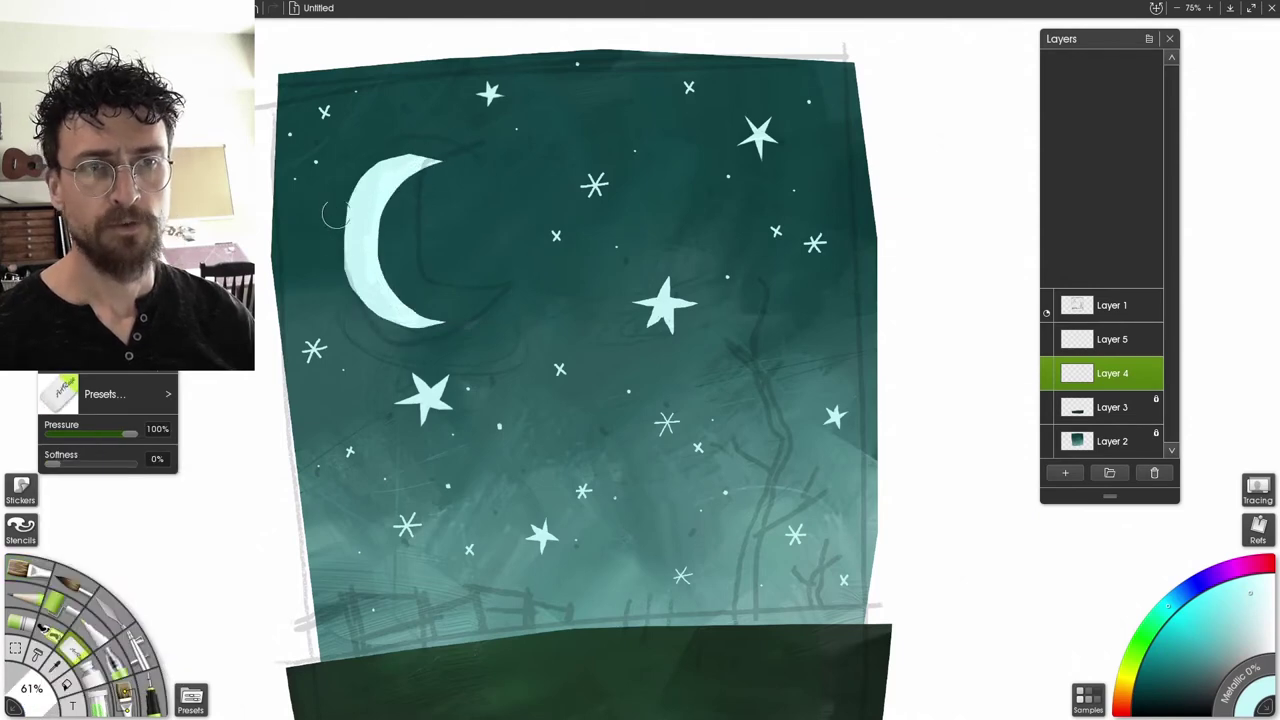
mouse_move(332, 217)
mouse_down()
mouse_move(372, 173)
mouse_move(438, 144)
mouse_move(478, 148)
mouse_up()
key(ctrl+z)
mouse_move(327, 232)
mouse_down()
mouse_move(377, 163)
mouse_move(452, 142)
mouse_up()
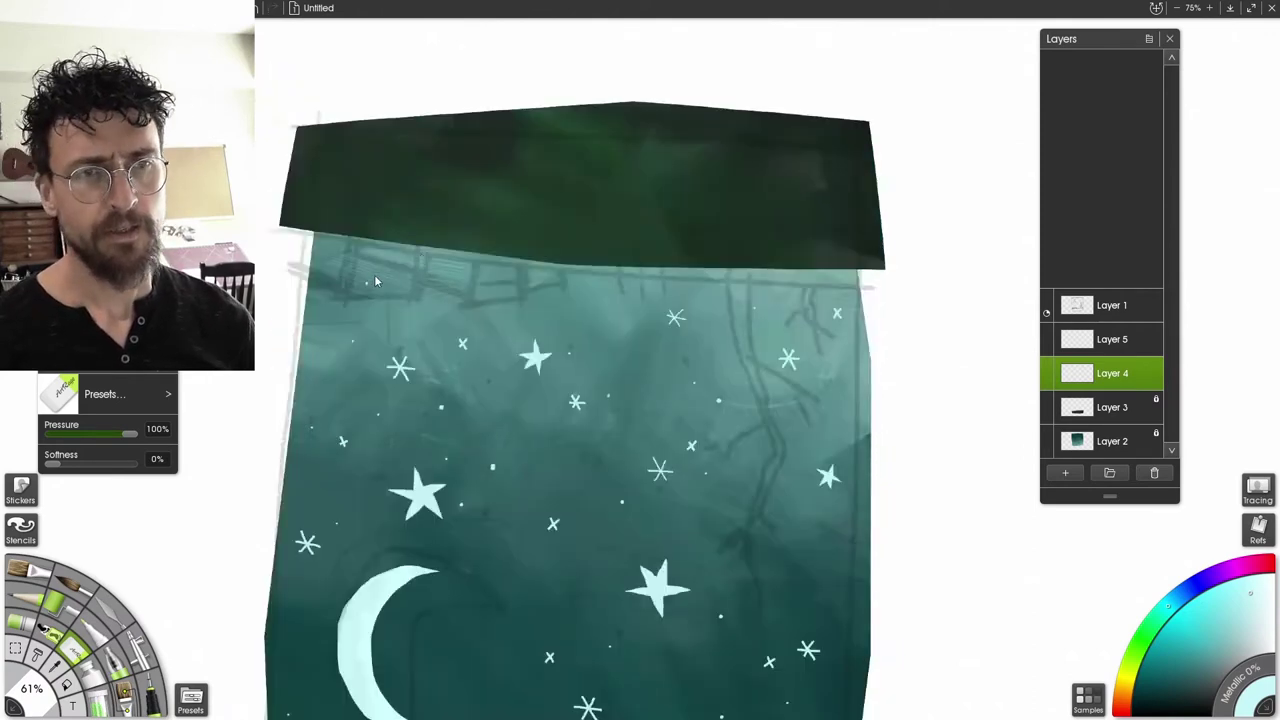
key(ctrl+shift+v)
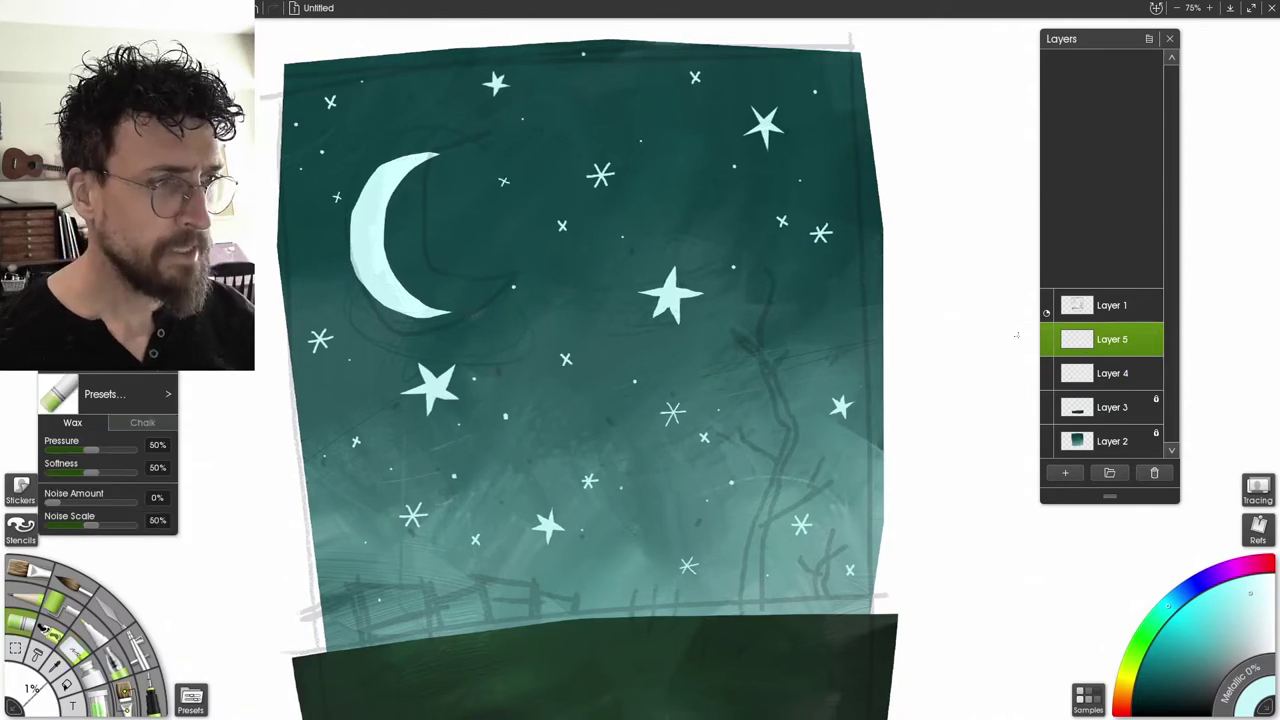
Hide and reshow Layer 5 to check the stars, and lock its transparency
click(1047, 341)
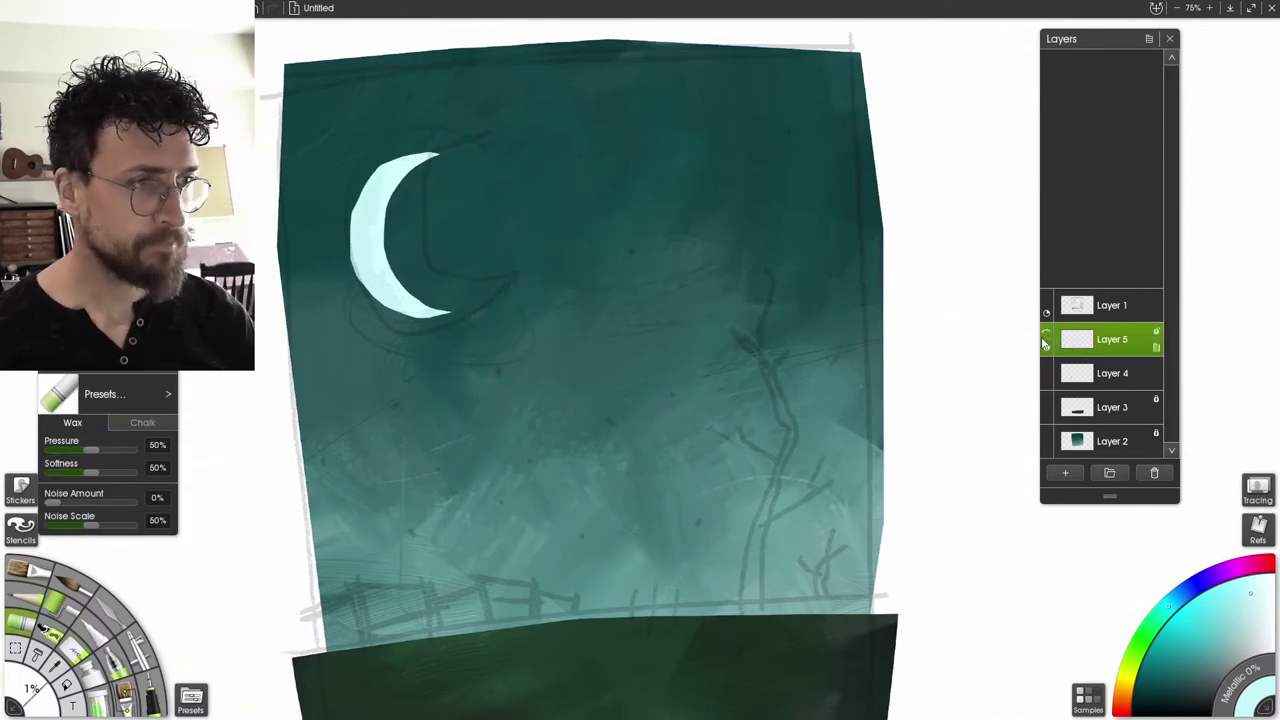
click(1047, 342)
drag(277, 303, 375, 308)
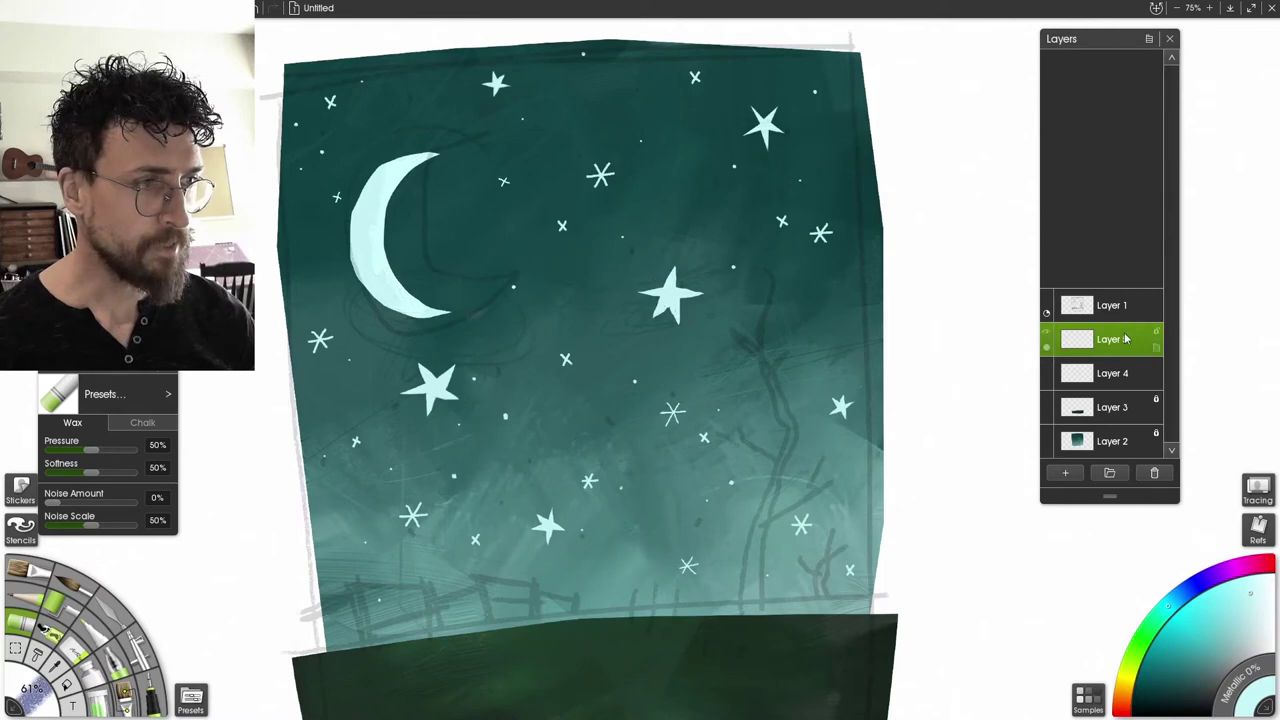
click(1155, 334)
click(1206, 353)
Recolor individual stars on Layer 5, making two five-pointed stars white and several smaller stars bright cyan or dim teal
key(w)
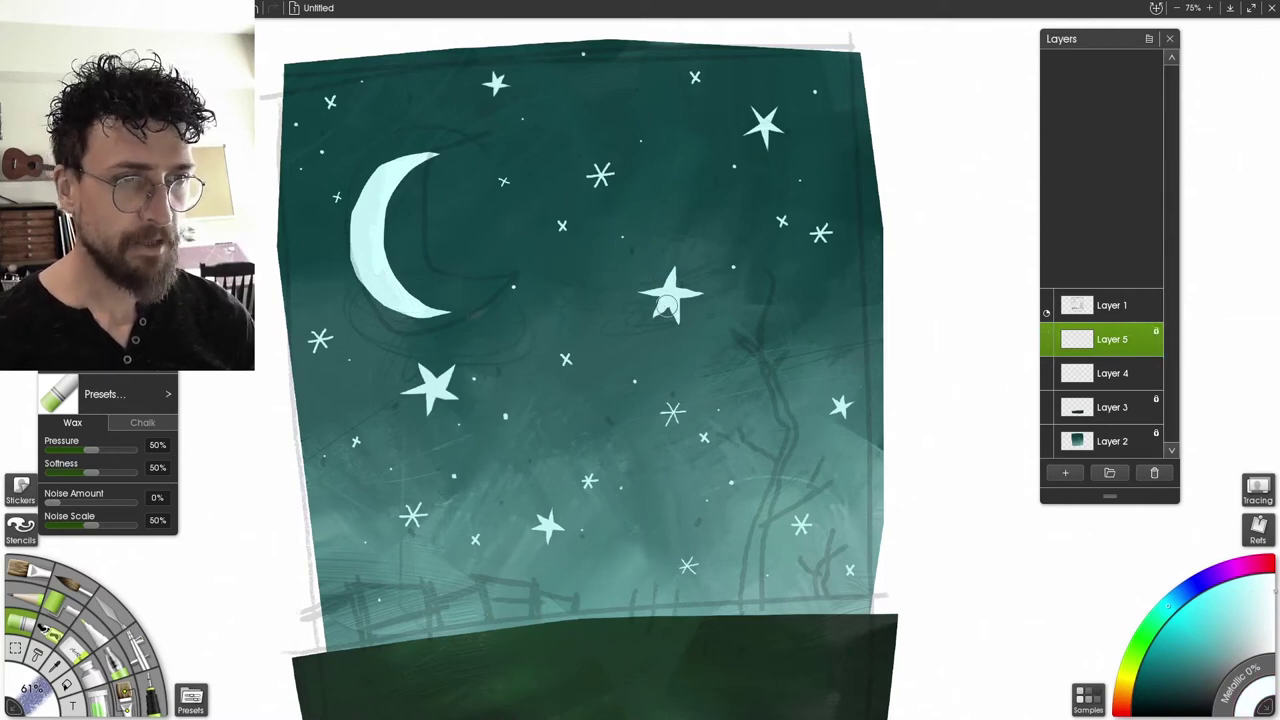
drag(667, 304, 673, 275)
drag(540, 520, 552, 530)
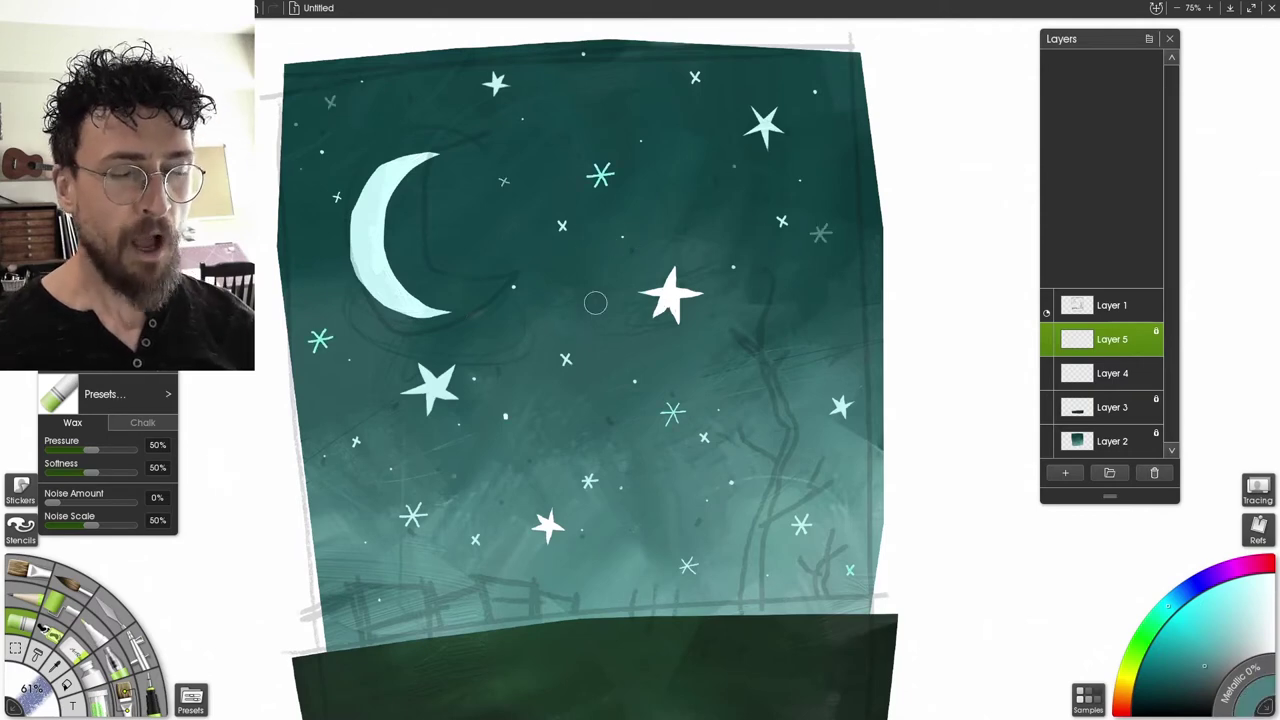
drag(595, 303, 612, 264)
drag(685, 296, 668, 301)
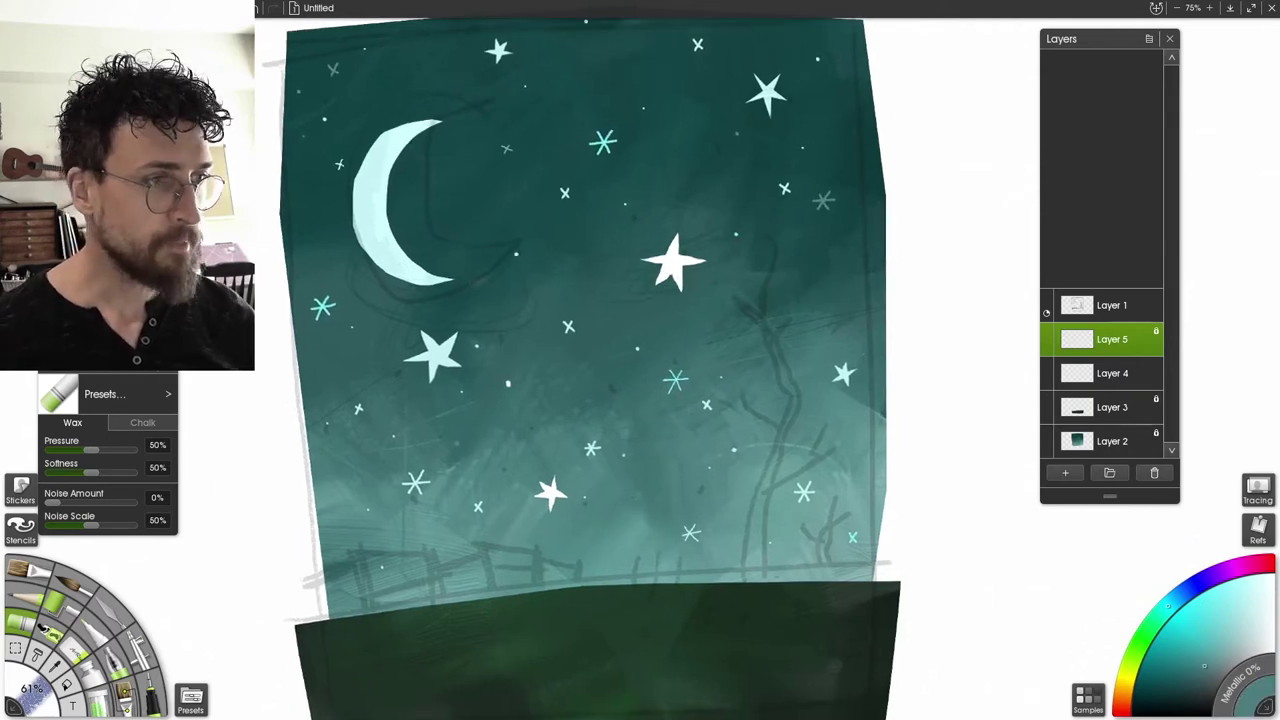
Check which layer holds the ground by toggling Layer 3, and add a new layer between it and the sky on Layer 2
click(1082, 408)
click(1047, 408)
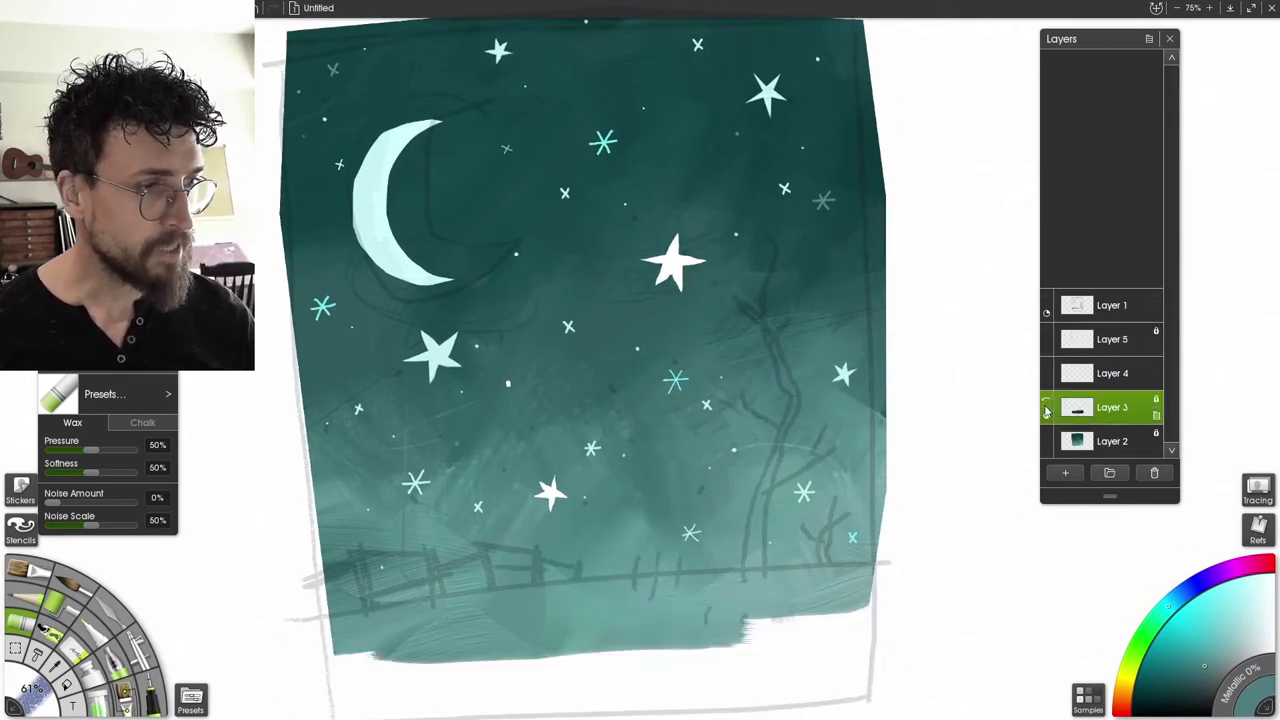
click(1047, 408)
click(1064, 474)
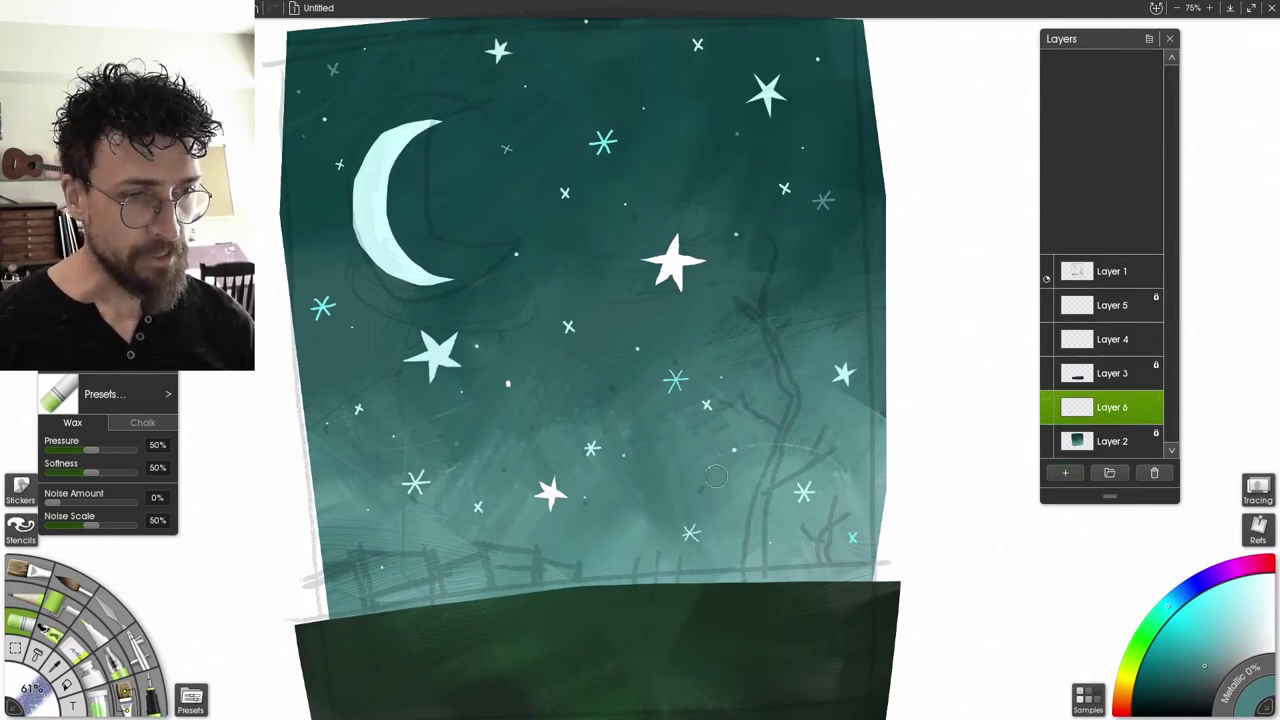
Sample the ground's dark green and paint the large bare tree's trunk and branches over the sketch on Layer 6 with the oil brush
alt+click(798, 641)
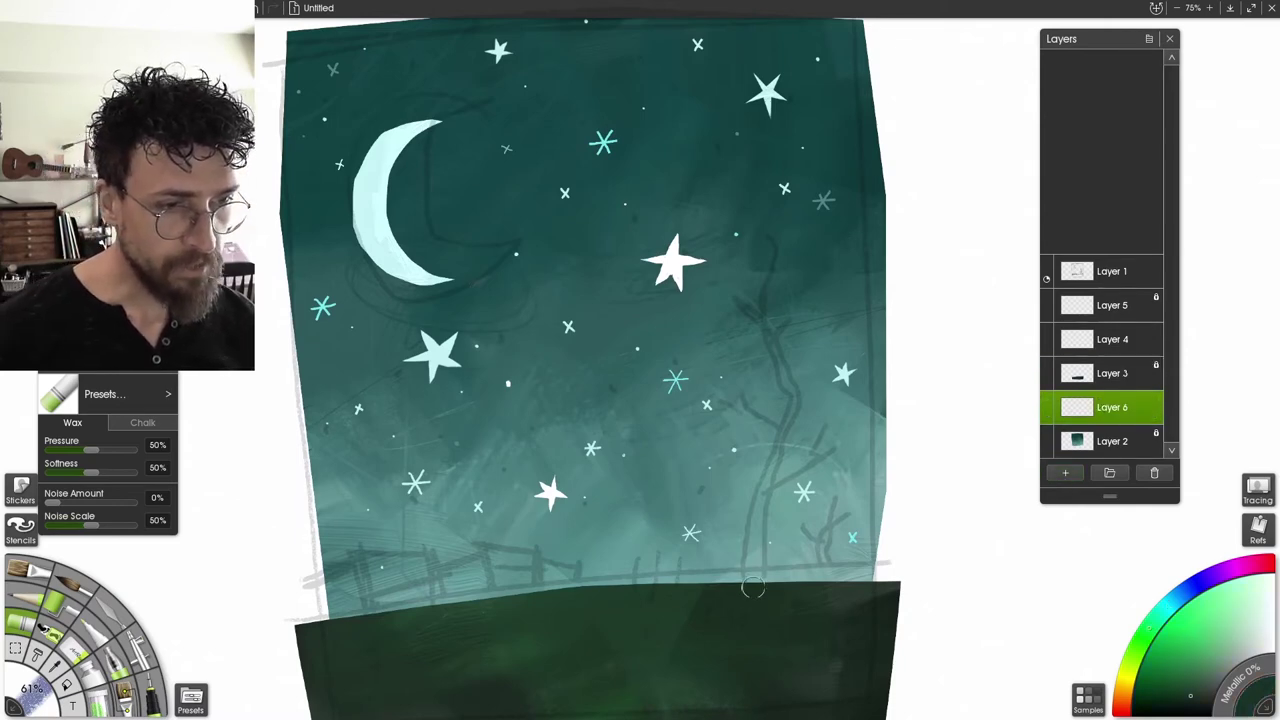
drag(753, 587, 758, 530)
key(ctrl+z)
key(b)
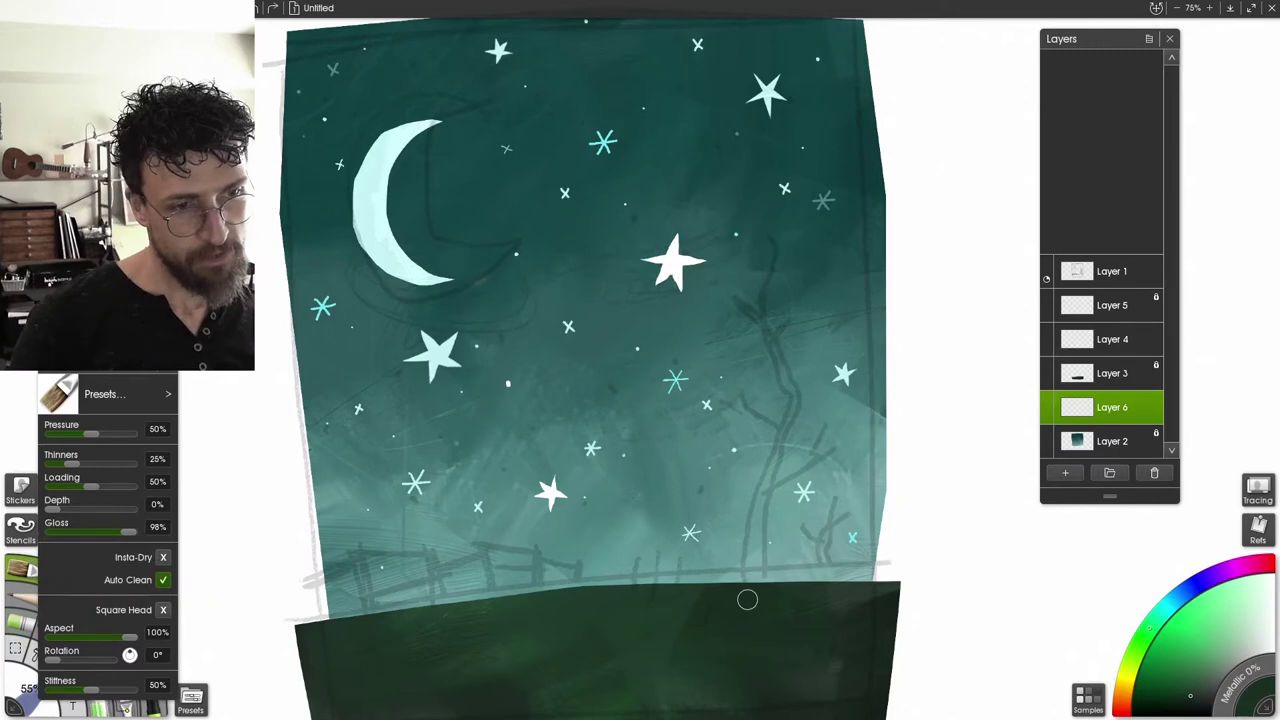
mouse_move(747, 598)
mouse_down()
mouse_move(745, 534)
mouse_move(751, 590)
mouse_move(759, 539)
mouse_move(750, 534)
mouse_move(765, 596)
mouse_move(757, 528)
mouse_move(797, 410)
mouse_move(741, 552)
mouse_move(822, 468)
mouse_move(808, 514)
mouse_move(782, 532)
mouse_move(800, 400)
mouse_up()
Erase along the large tree's branches to thin them and taper their tips, zoomed in at 200%
key(e)
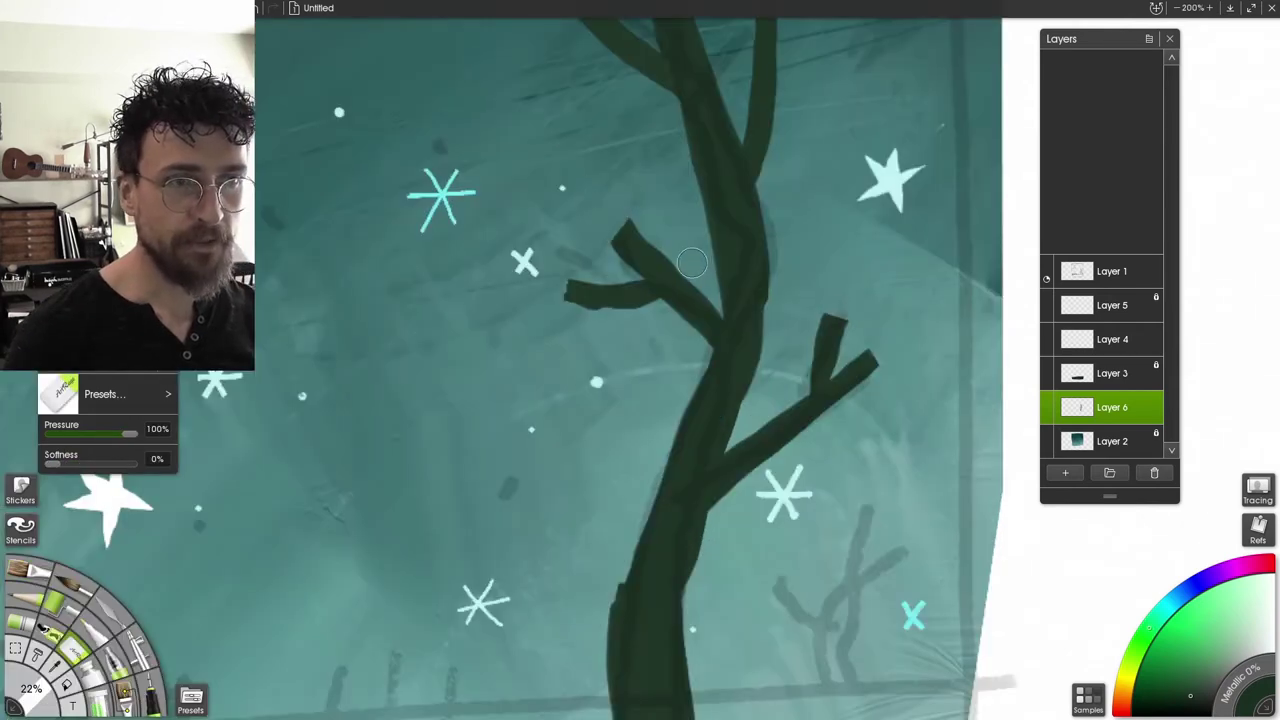
mouse_move(692, 262)
mouse_down()
mouse_move(625, 210)
mouse_move(656, 243)
mouse_move(588, 294)
mouse_move(542, 289)
mouse_move(628, 323)
mouse_up()
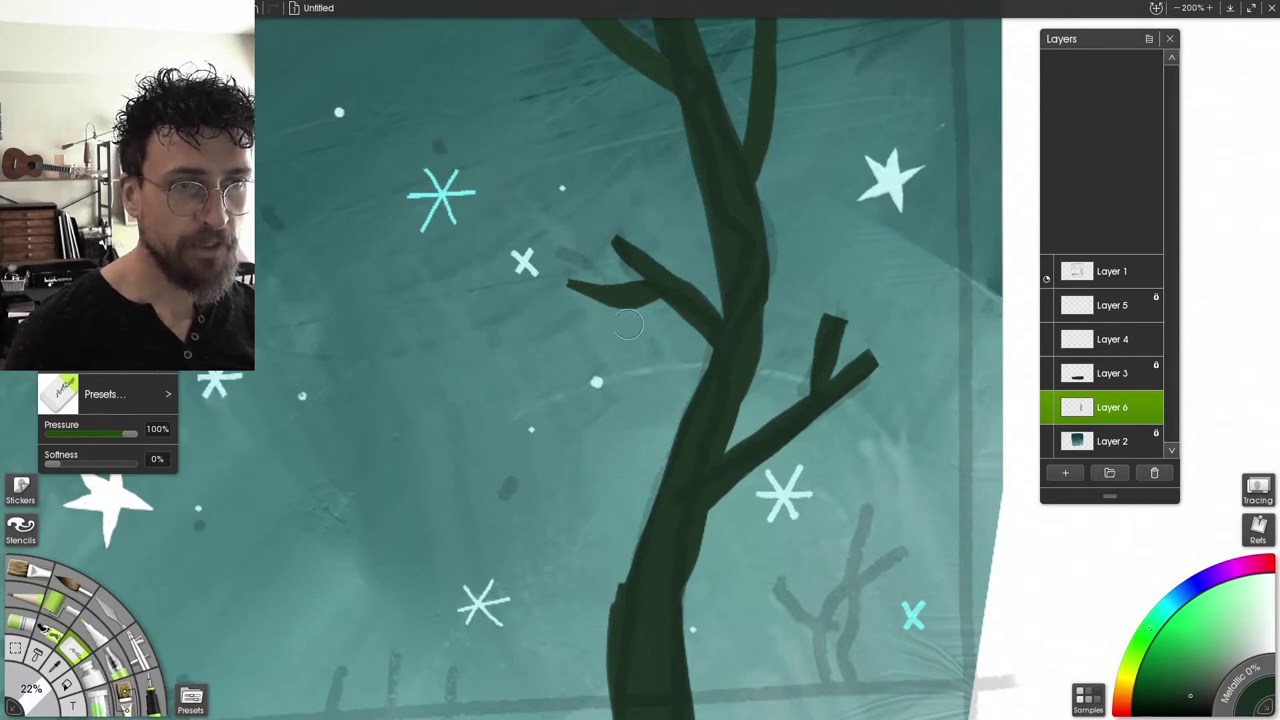
drag(572, 265, 577, 308)
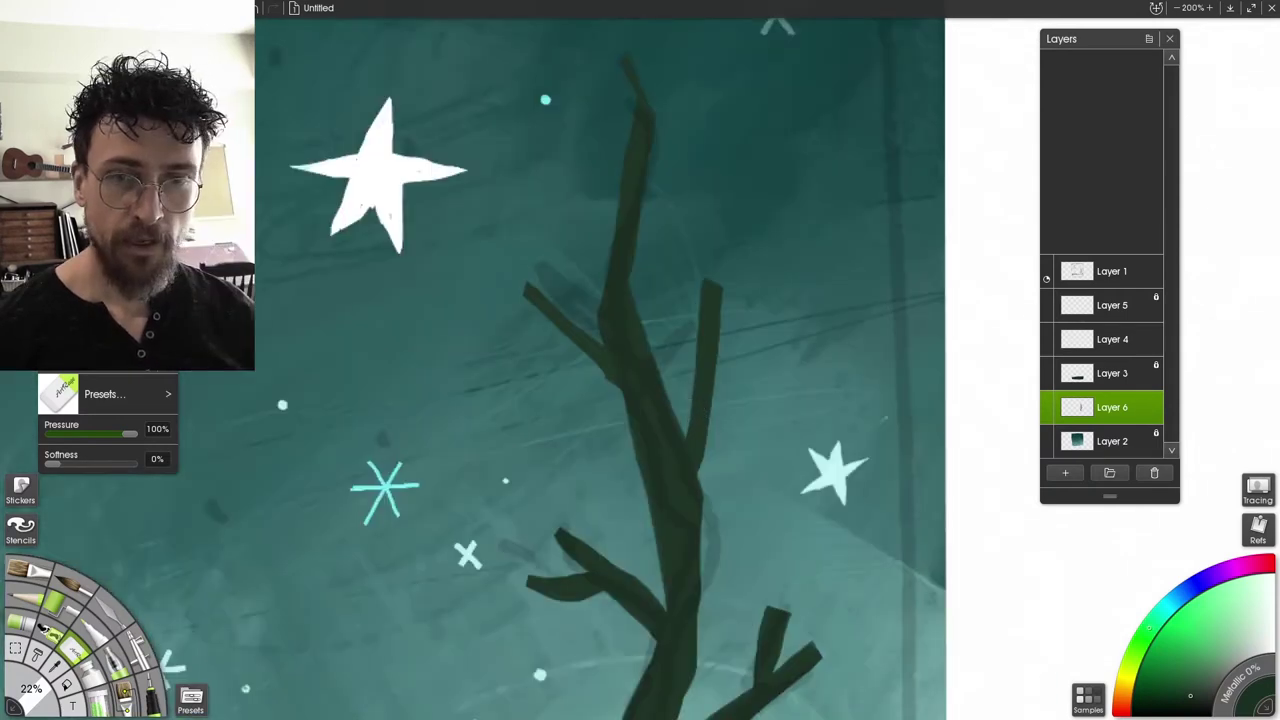
drag(706, 403, 768, 368)
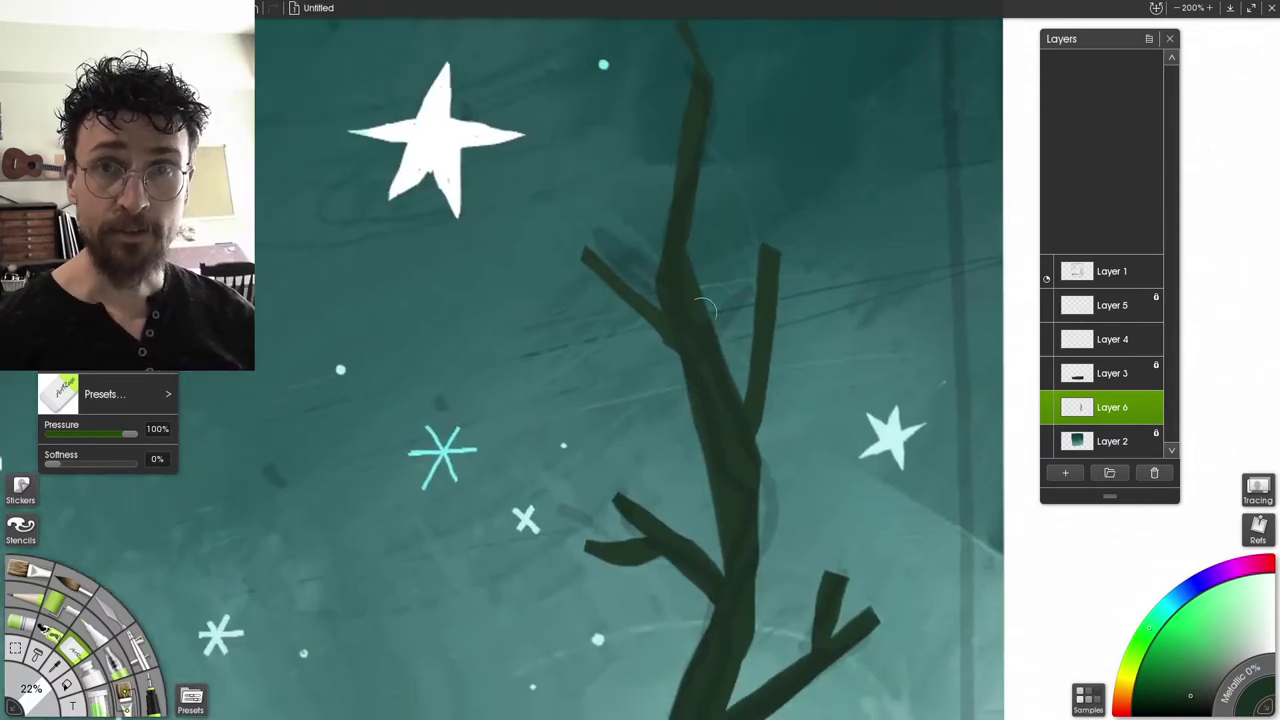
drag(674, 342, 766, 243)
drag(700, 483, 766, 243)
drag(554, 490, 774, 360)
Paint a small dark forked tree to the right of the large tree, following the sketch on Layer 6
drag(1030, 396, 582, 357)
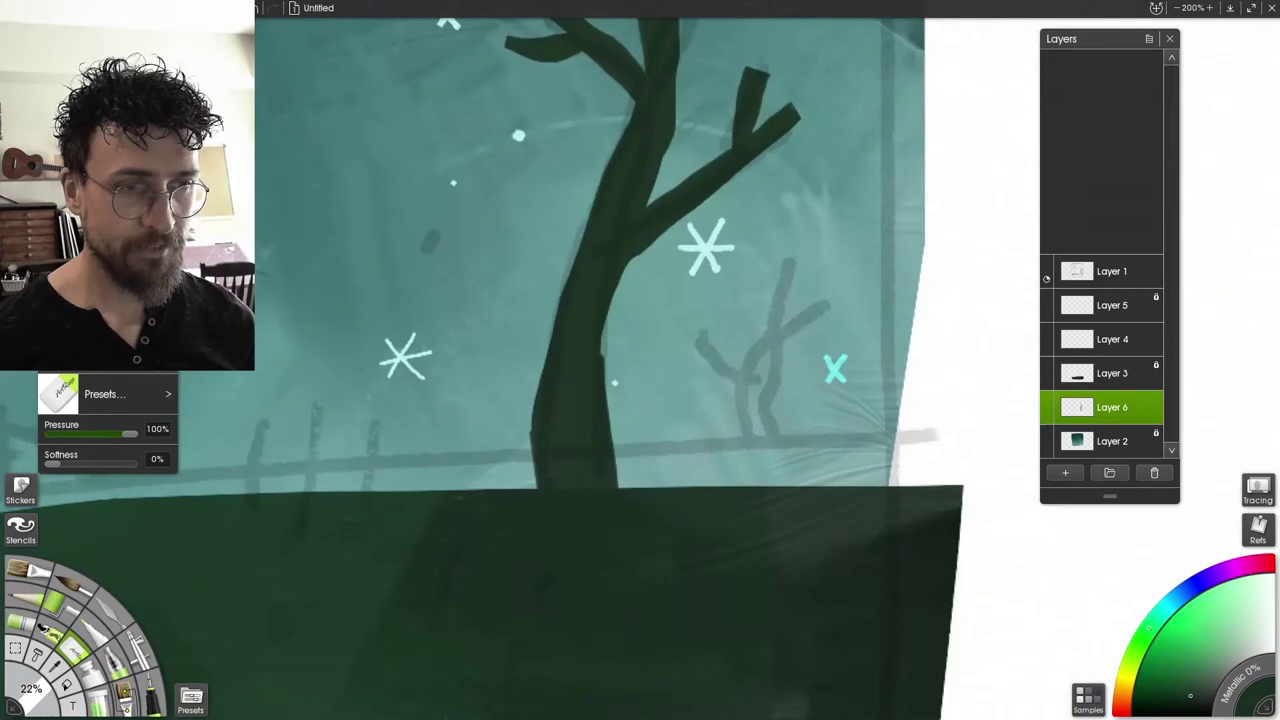
mouse_move(837, 518)
mouse_down()
mouse_move(666, 491)
mouse_move(594, 446)
mouse_move(581, 350)
mouse_up()
key(b)
mouse_move(597, 445)
mouse_down()
mouse_move(588, 366)
mouse_move(602, 498)
mouse_up()
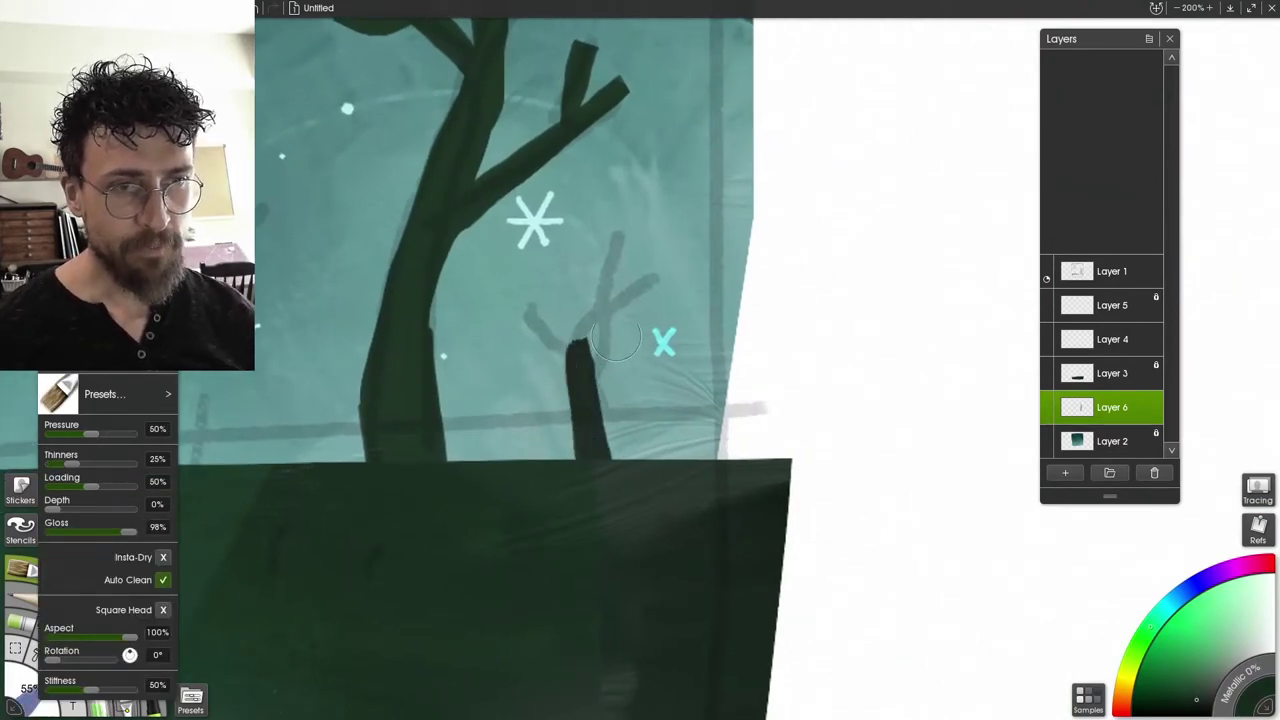
mouse_move(618, 340)
mouse_down()
mouse_move(580, 363)
mouse_move(600, 309)
mouse_move(586, 357)
mouse_move(641, 260)
mouse_up()
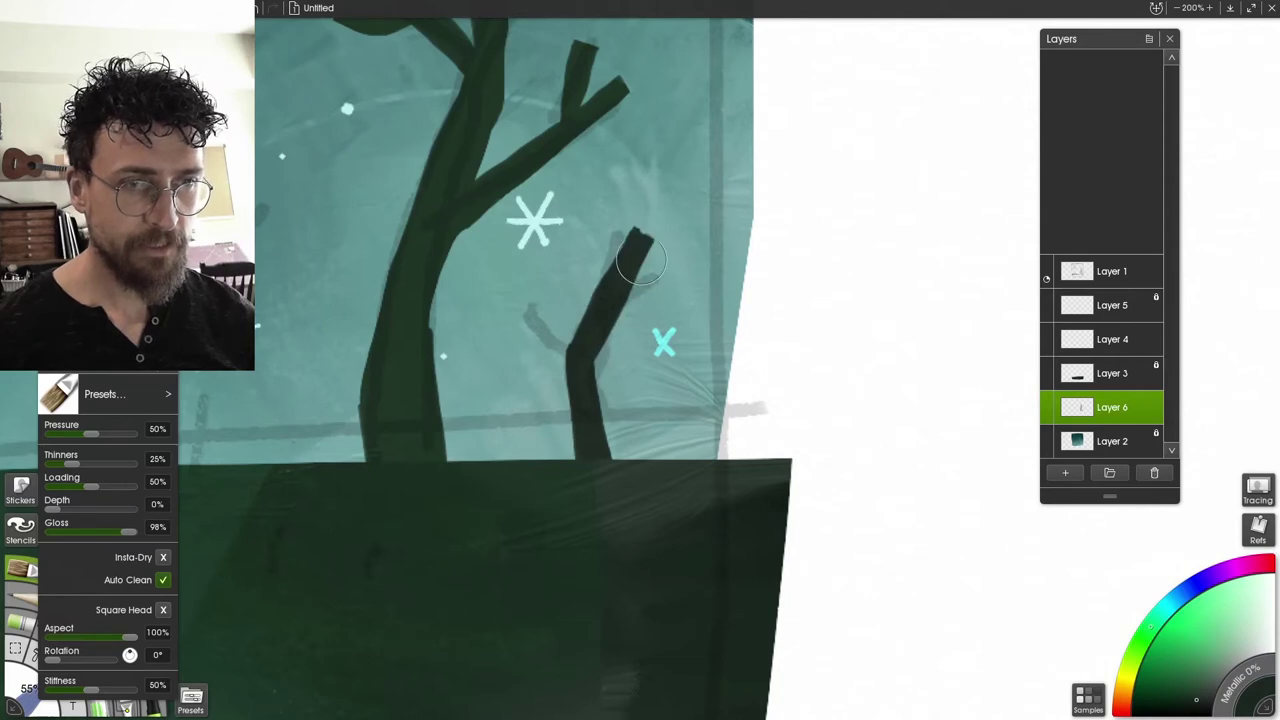
drag(583, 363, 535, 324)
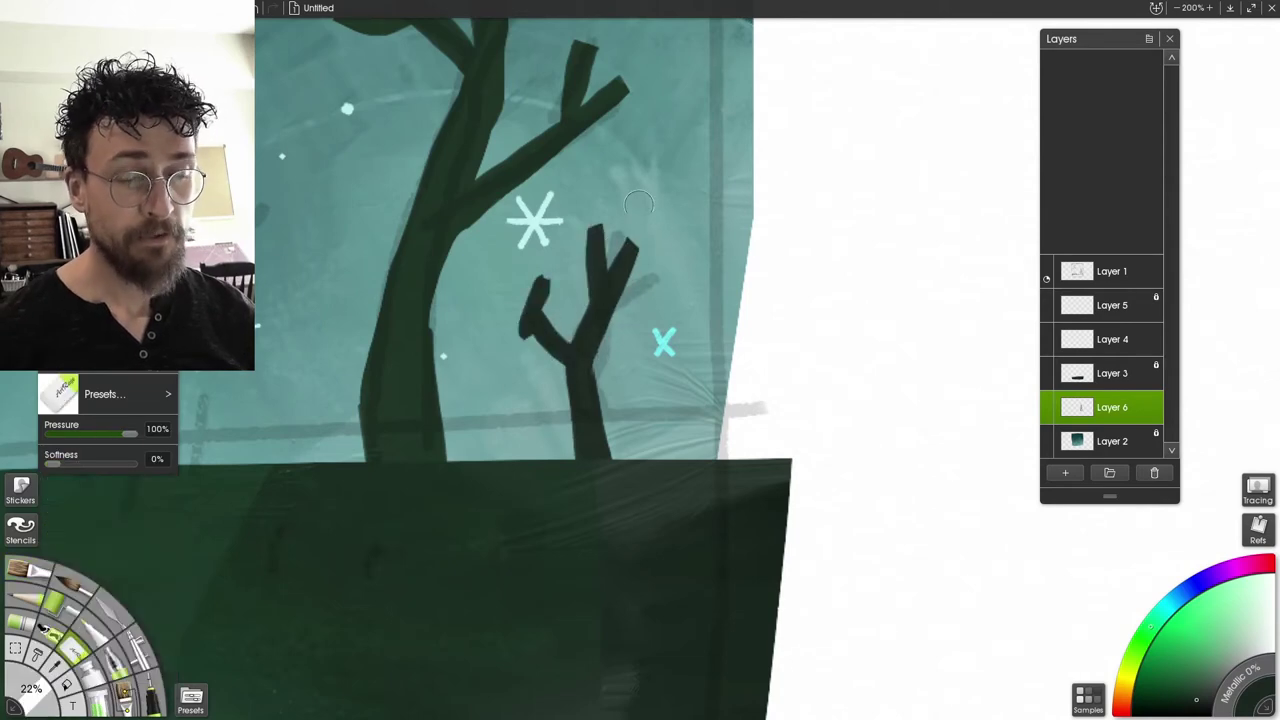
Trim the small tree's branches with the eraser at 22% size, thinning its left branch and narrowing the upper tips
mouse_move(546, 269)
mouse_down()
mouse_move(507, 278)
mouse_move(499, 346)
mouse_move(548, 337)
mouse_move(549, 368)
mouse_up()
key(ctrl+z)
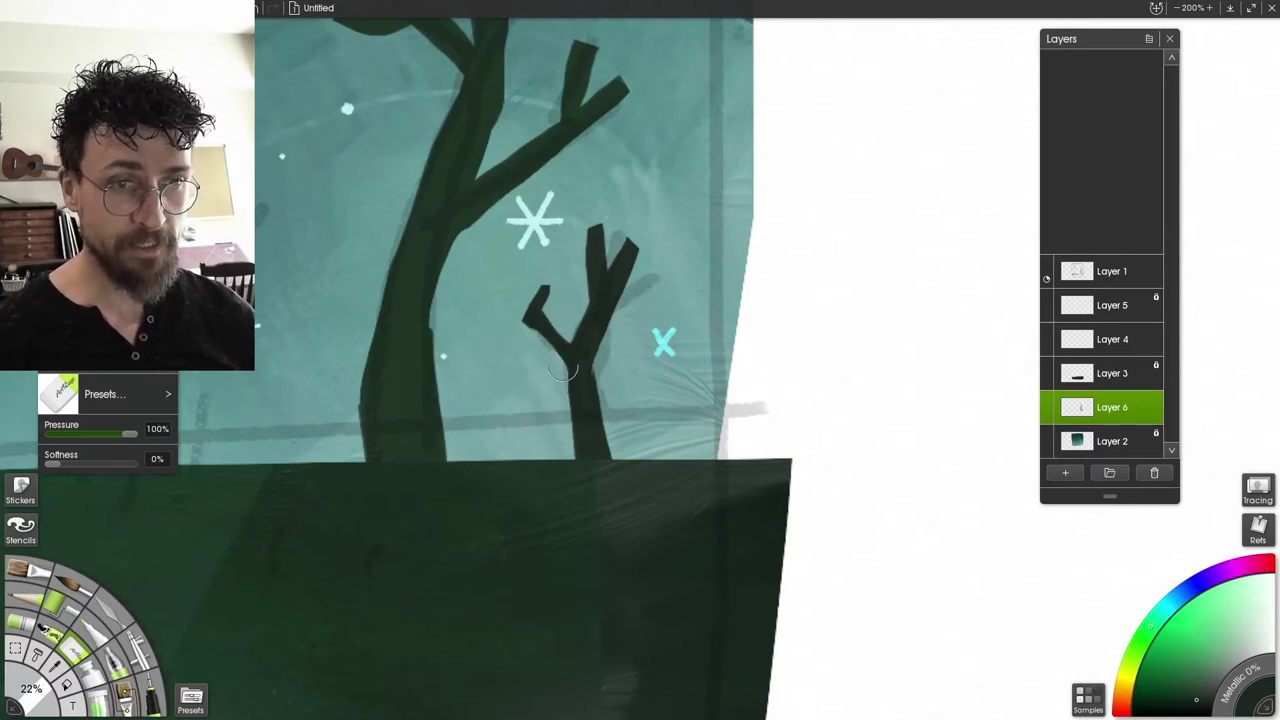
drag(536, 355, 514, 302)
key(ctrl+z)
drag(528, 350, 506, 301)
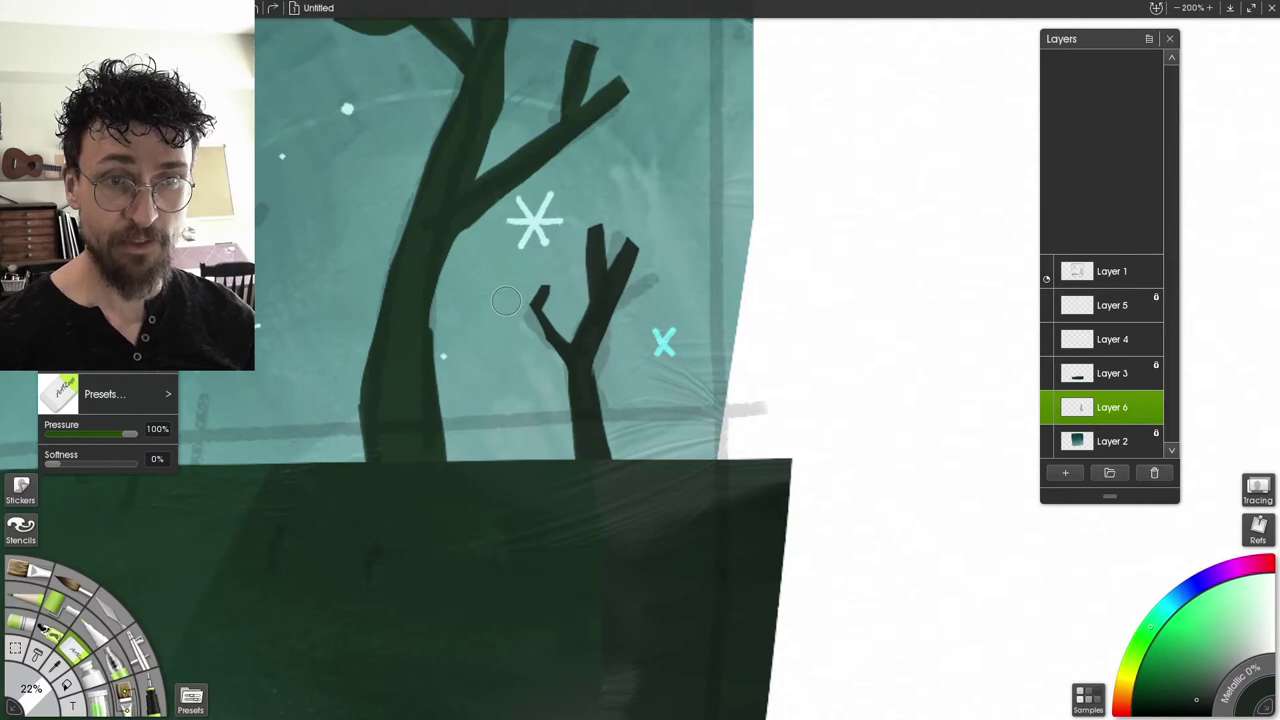
mouse_move(585, 339)
mouse_down()
mouse_move(638, 310)
mouse_move(626, 336)
mouse_up()
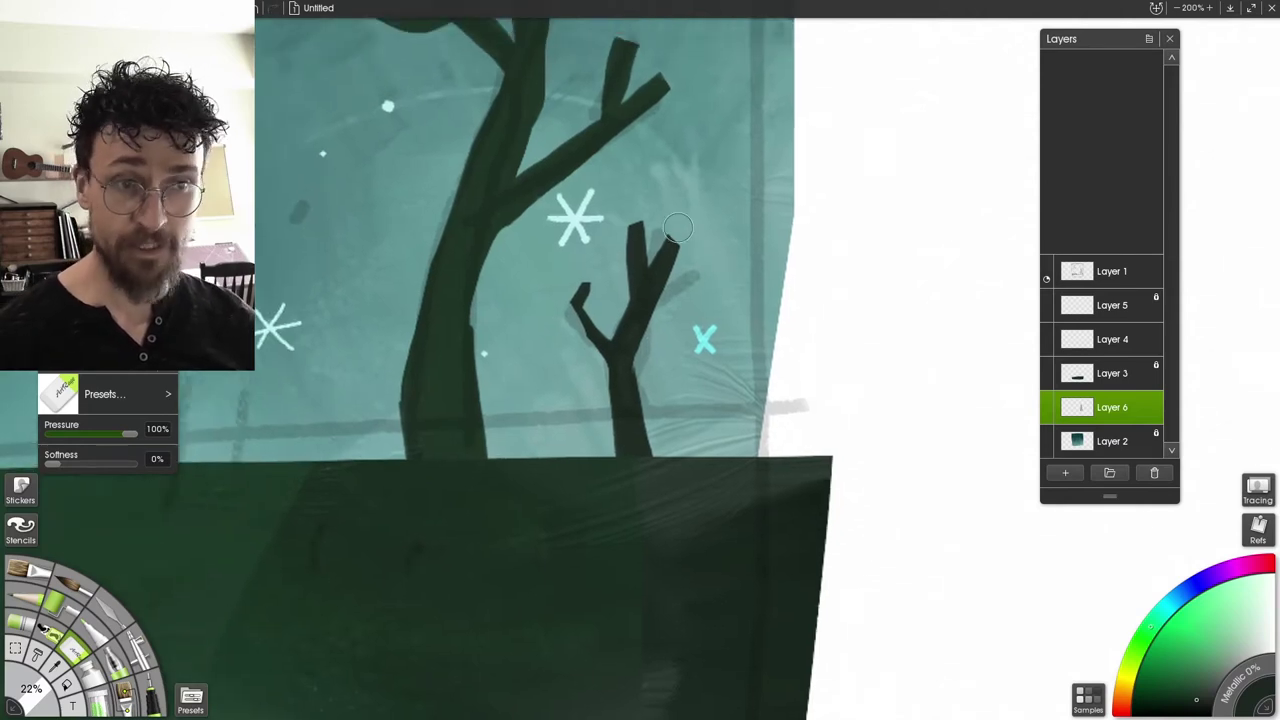
drag(697, 236, 660, 322)
Paint five dark fence posts along the left side of the hill on Layer 6, and trim the leftmost post narrower
key(ctrl+minus)
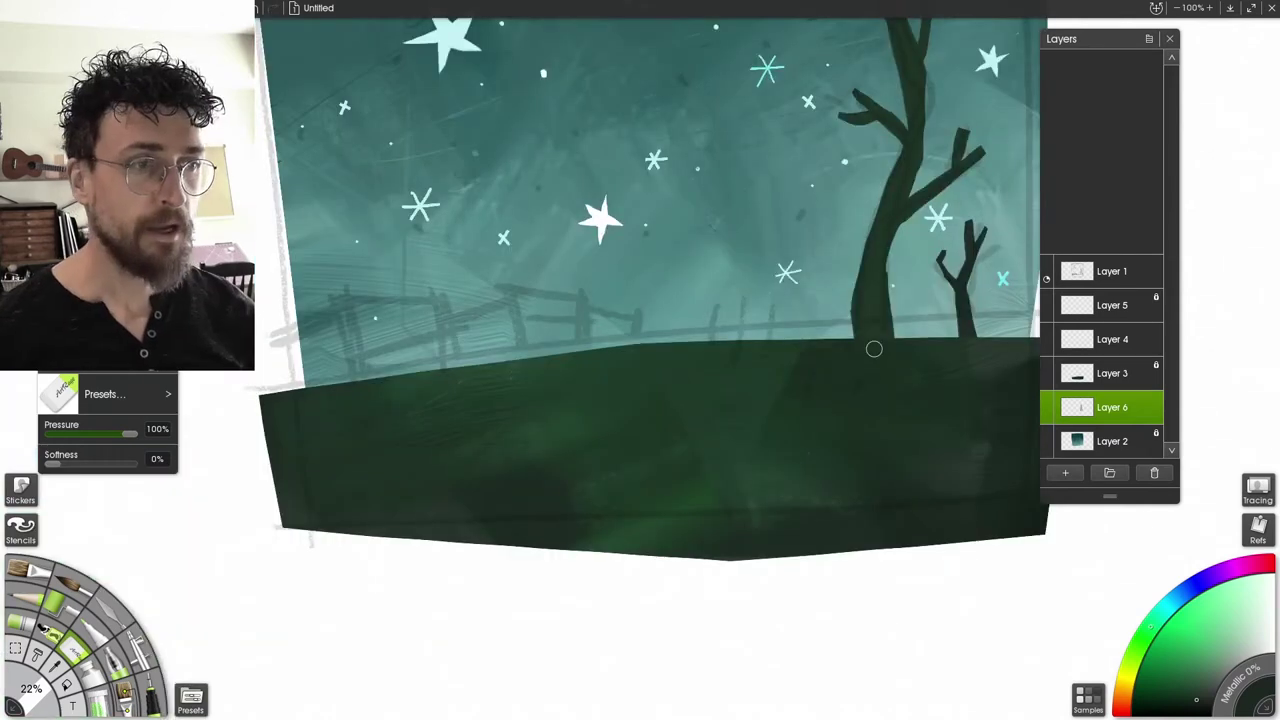
mouse_move(868, 342)
mouse_down()
mouse_move(659, 568)
mouse_move(851, 411)
mouse_up()
key(ctrl+plus)
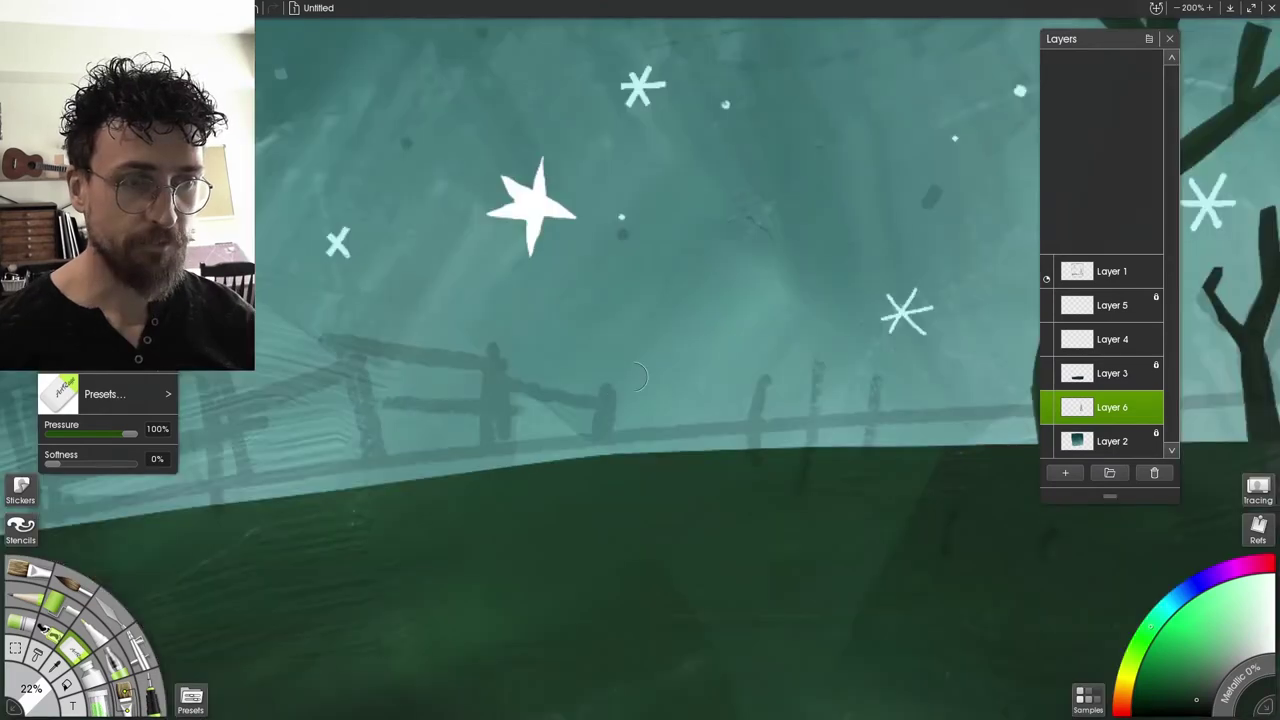
drag(450, 420, 696, 320)
key(b)
mouse_move(297, 432)
mouse_down()
mouse_move(252, 242)
mouse_move(308, 494)
mouse_up()
key(ctrl+z)
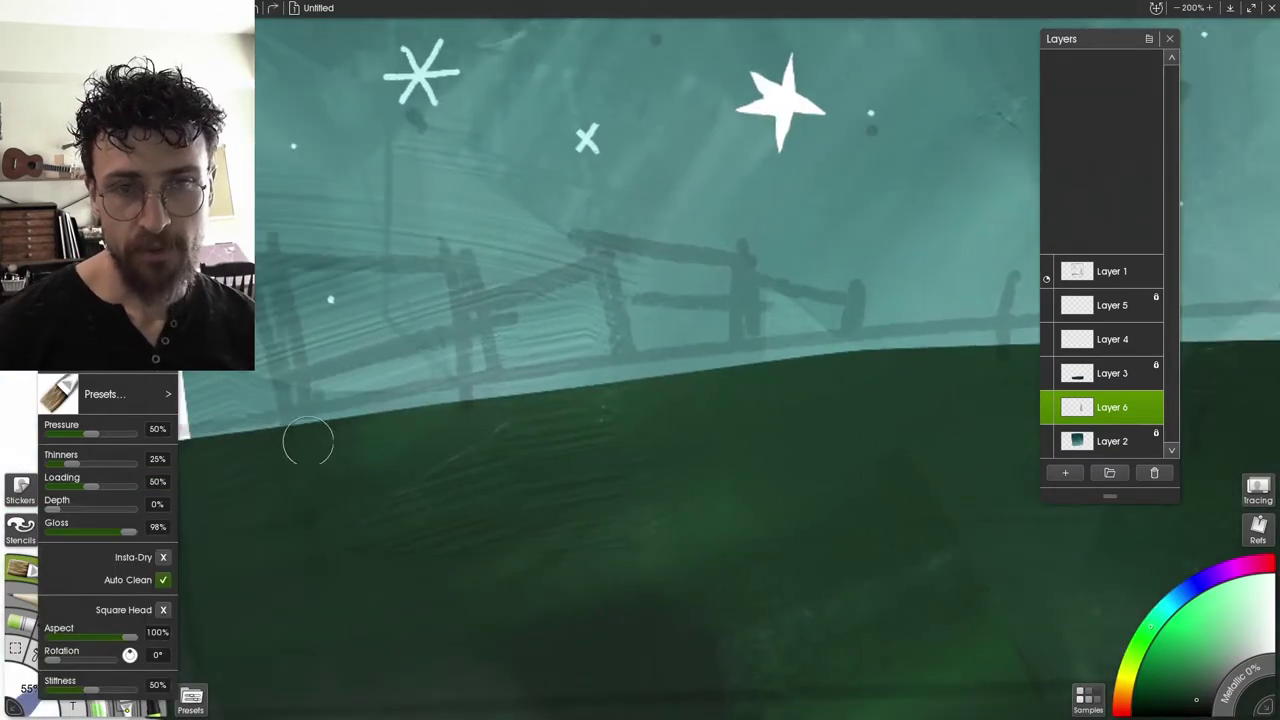
mouse_move(308, 445)
mouse_down()
mouse_move(264, 226)
mouse_move(302, 440)
mouse_up()
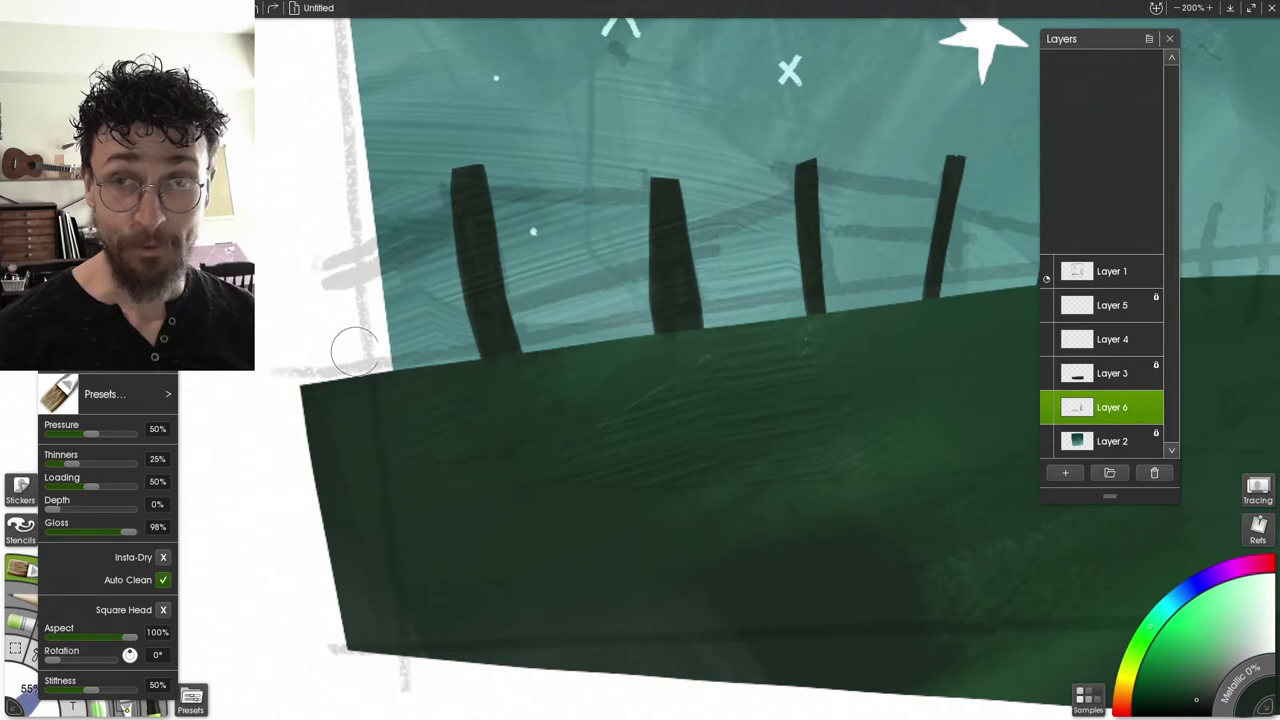
drag(318, 378, 295, 238)
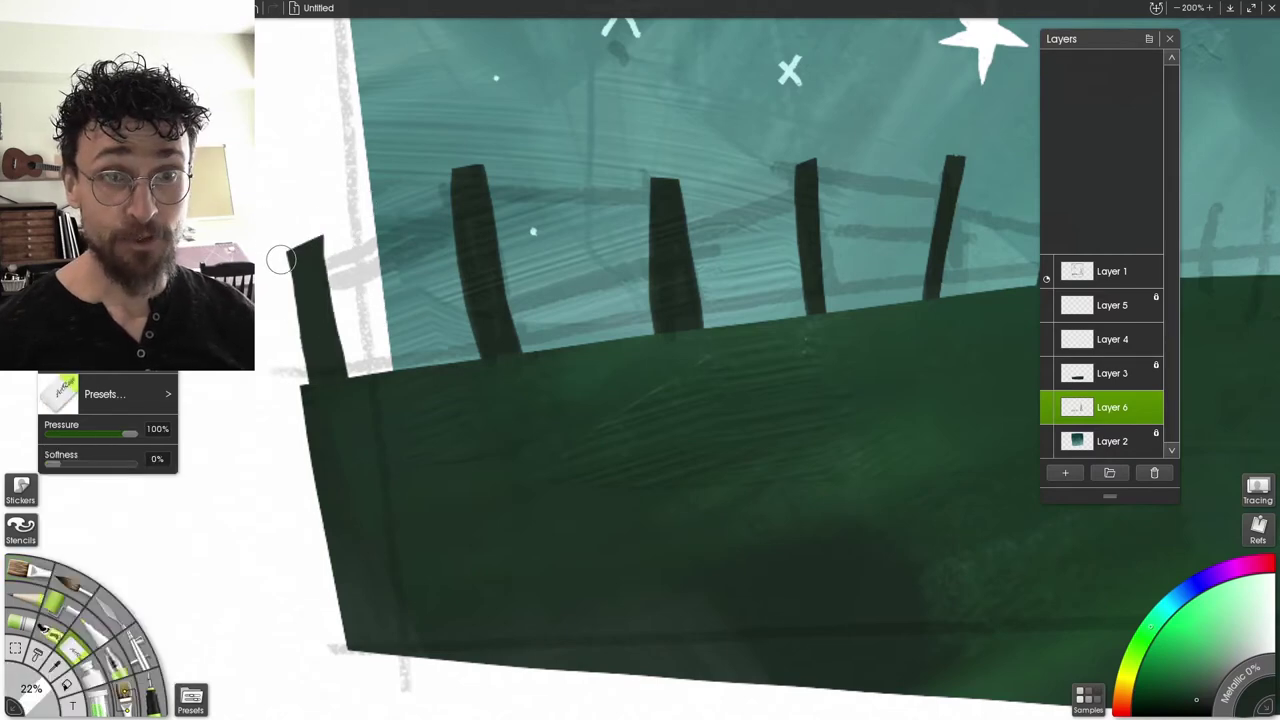
drag(281, 259, 331, 429)
Paint the fence rails between the posts, continuing the fence down to small posts near the hill's middle
key(b)
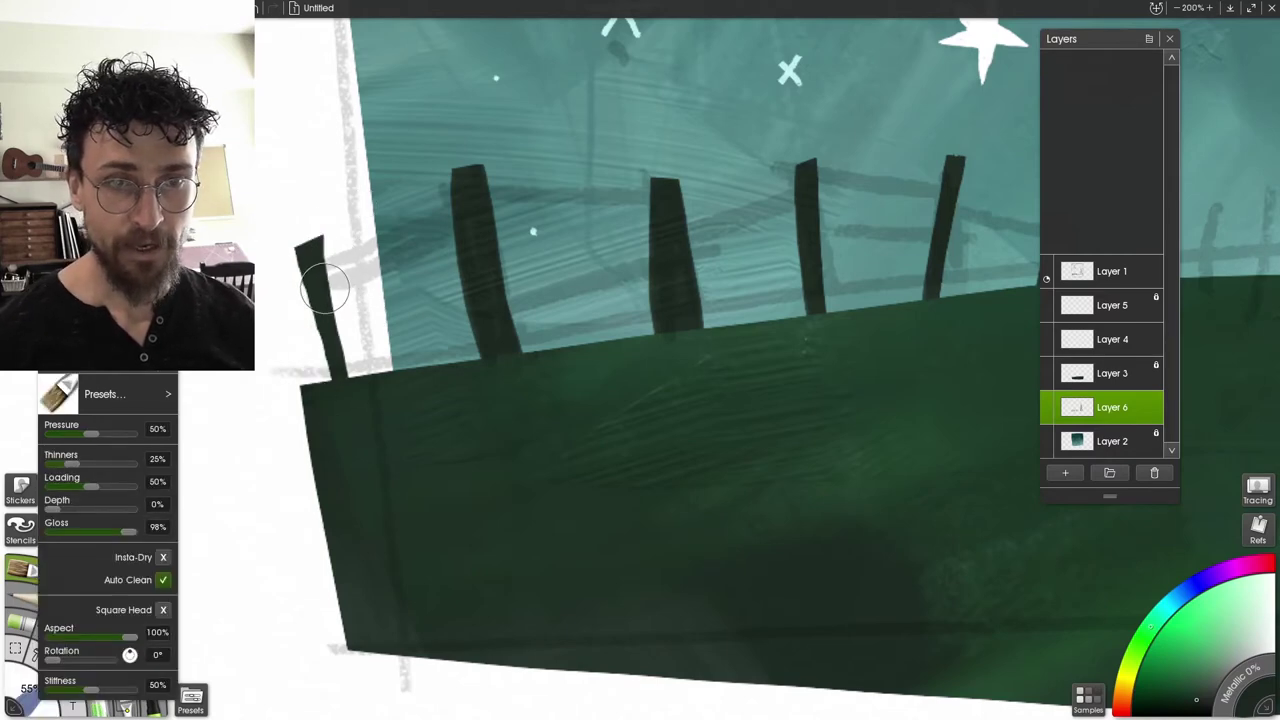
mouse_move(325, 288)
mouse_down()
mouse_move(436, 243)
mouse_move(326, 291)
mouse_up()
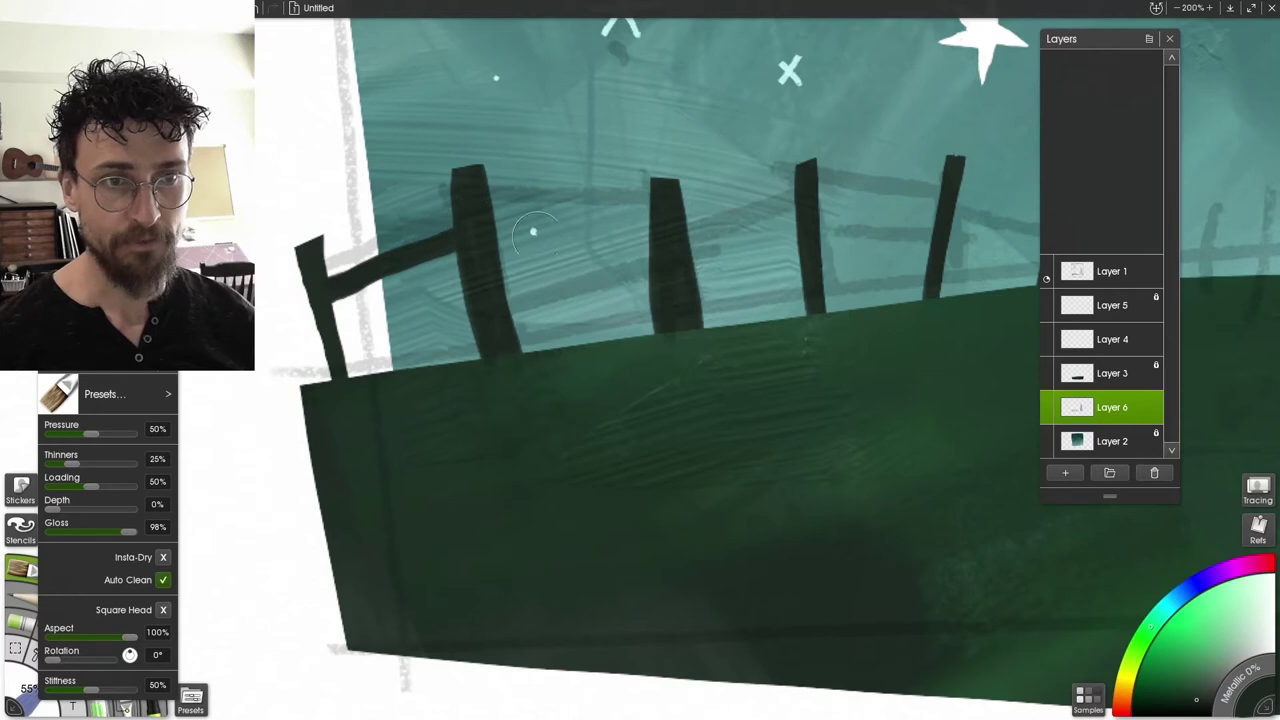
drag(473, 205, 601, 208)
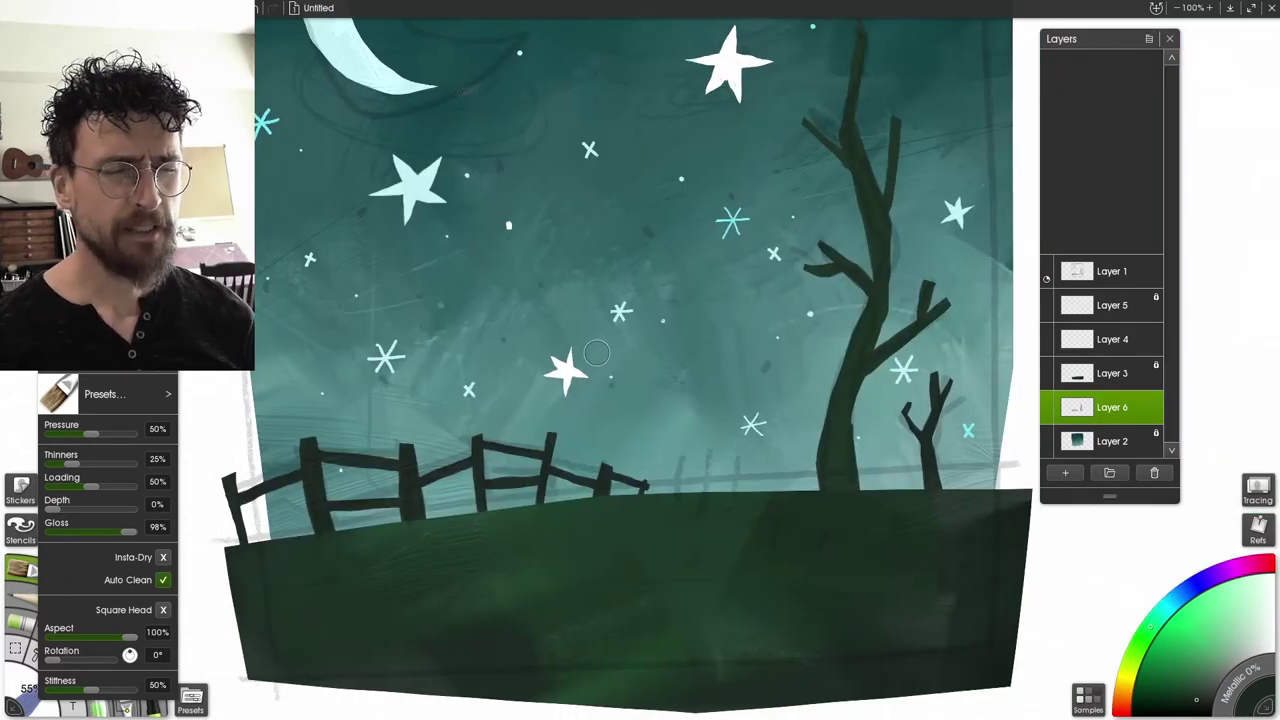
Add a new layer directly above the sky on Layer 2 and choose a dark teal paint color
click(1092, 441)
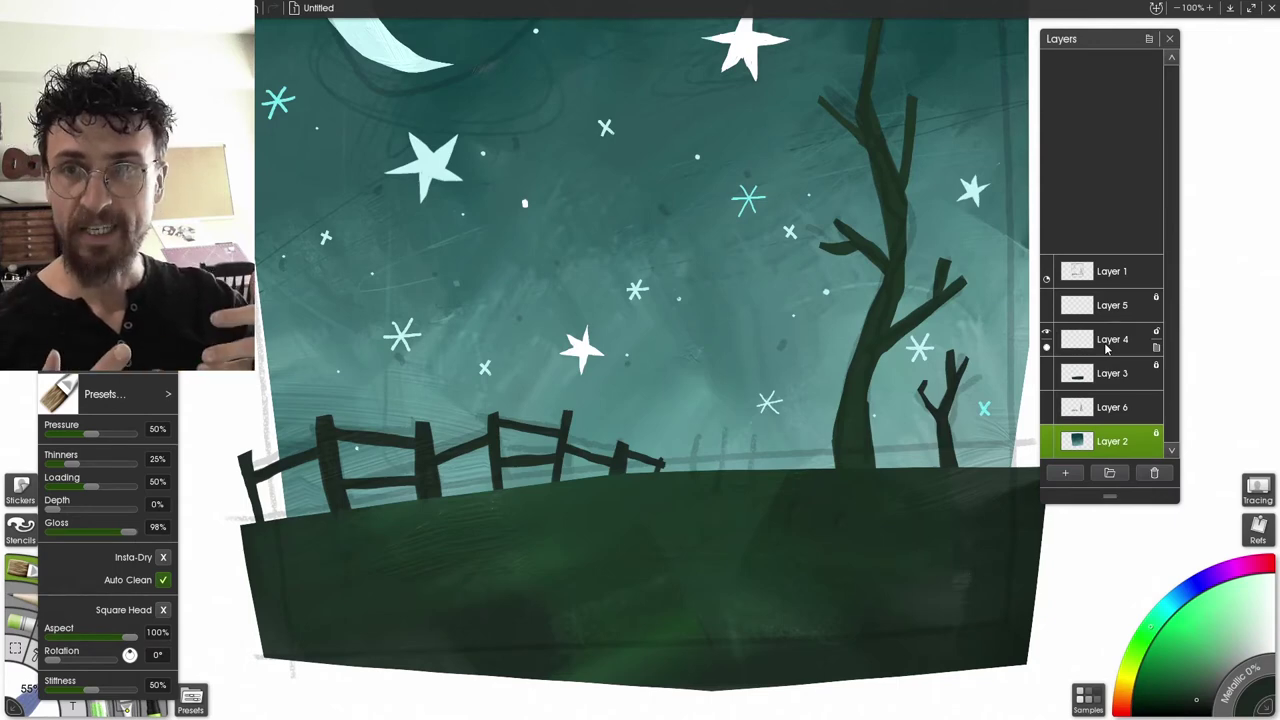
click(1065, 472)
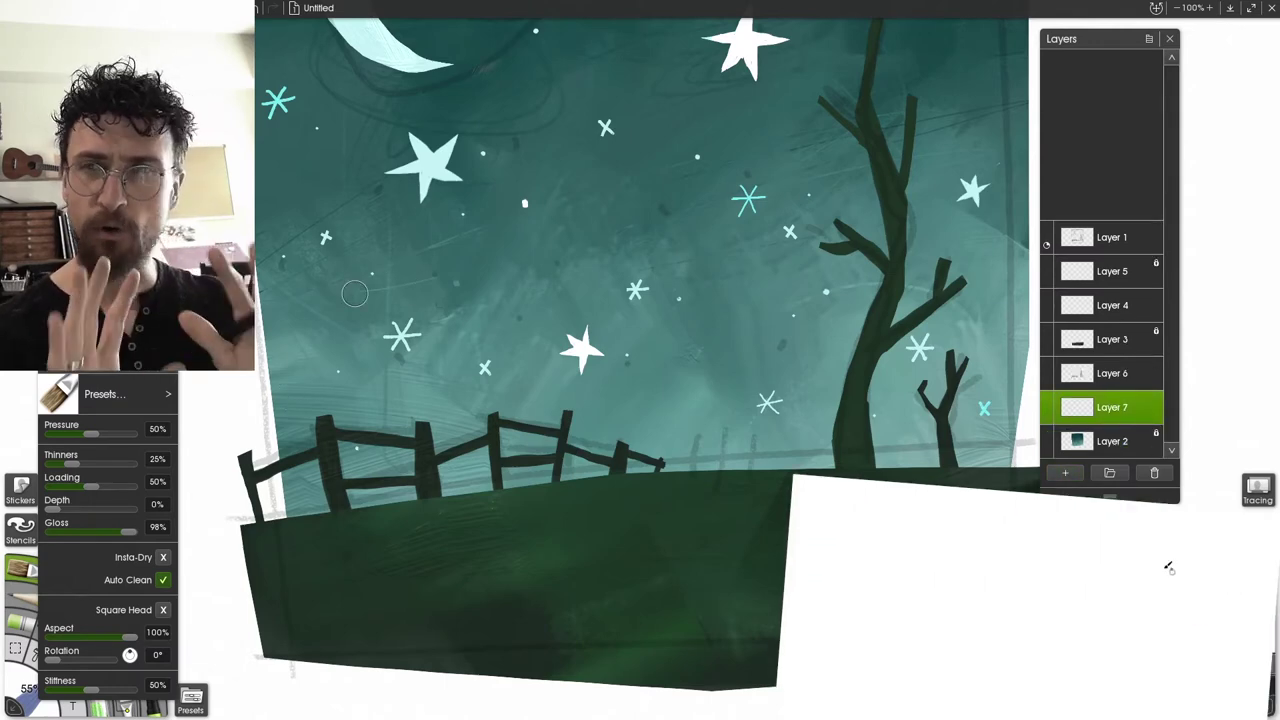
mouse_move(1168, 567)
mouse_down()
mouse_move(1185, 575)
mouse_move(1140, 600)
mouse_move(880, 620)
mouse_move(914, 610)
mouse_up()
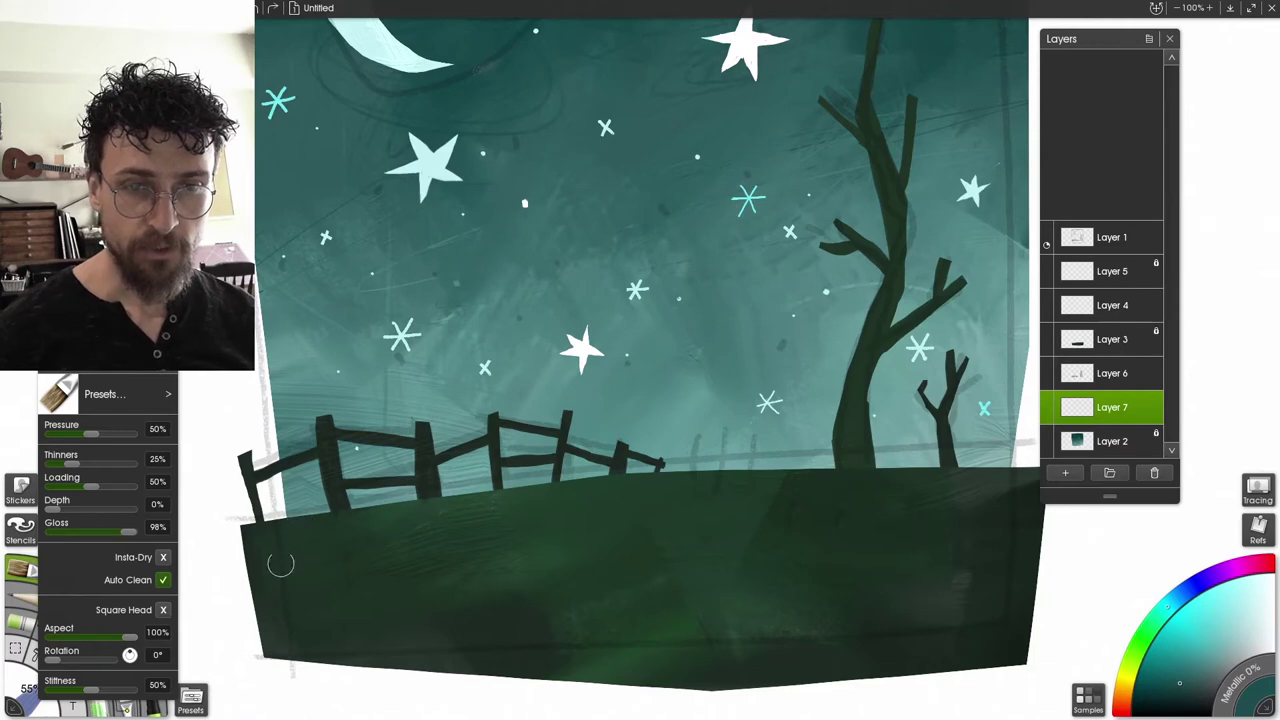
Paint pointed teal tree silhouettes on Layer 7 behind the fence, the horizon and the small bare tree, tapering a tip with the eraser
mouse_move(298, 528)
mouse_down()
mouse_move(294, 348)
mouse_move(328, 539)
mouse_move(299, 368)
mouse_move(299, 543)
mouse_move(293, 431)
mouse_move(302, 476)
mouse_move(426, 393)
mouse_move(409, 516)
mouse_move(429, 377)
mouse_move(425, 507)
mouse_move(438, 528)
mouse_move(553, 373)
mouse_move(570, 499)
mouse_move(558, 399)
mouse_move(540, 478)
mouse_up()
key(e)
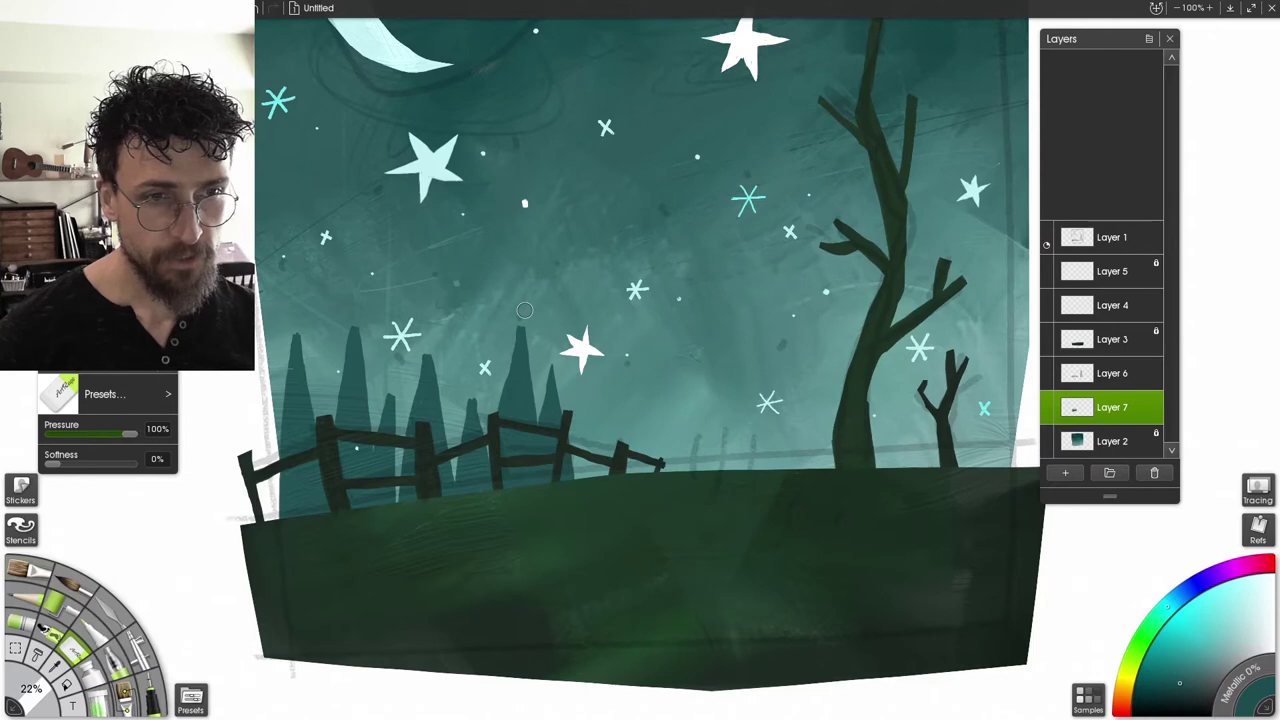
drag(520, 326, 501, 397)
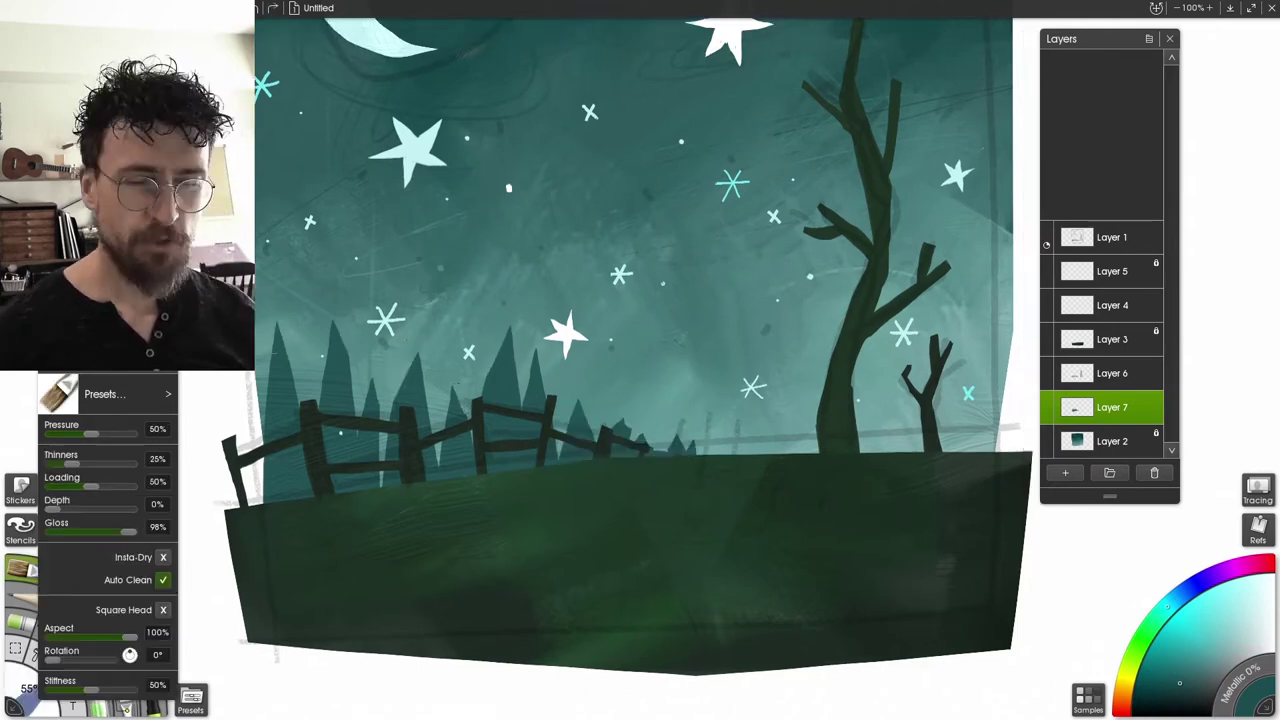
mouse_move(716, 161)
mouse_down()
mouse_move(736, 412)
mouse_move(721, 398)
mouse_up()
drag(716, 471, 640, 298)
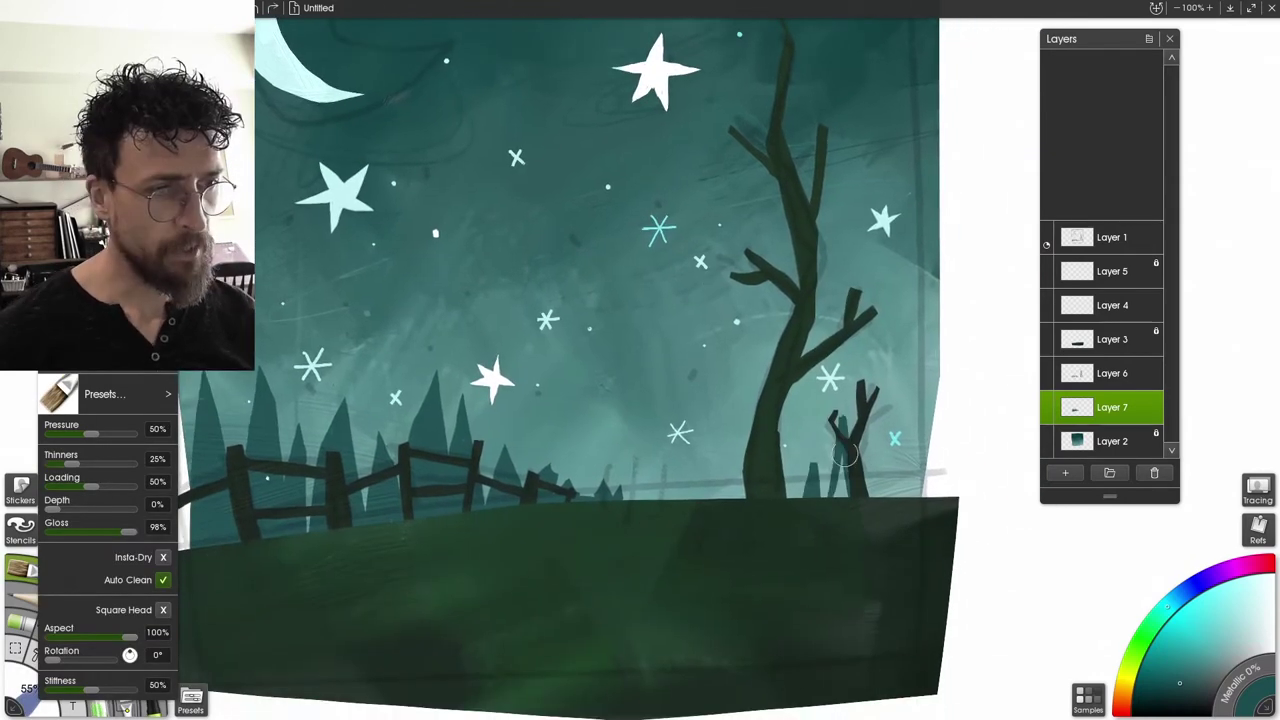
drag(846, 462, 836, 514)
drag(455, 239, 416, 345)
mouse_move(402, 277)
mouse_down()
mouse_move(413, 348)
mouse_move(450, 305)
mouse_up()
key(ctrl+z)
key(ctrl+z)
Paint two more pointed teal trees on Layer 7, one tall beside the small bare tree and one at the ground's right edge
mouse_move(895, 467)
mouse_down()
mouse_move(903, 384)
mouse_move(919, 508)
mouse_move(902, 416)
mouse_move(900, 504)
mouse_move(891, 456)
mouse_up()
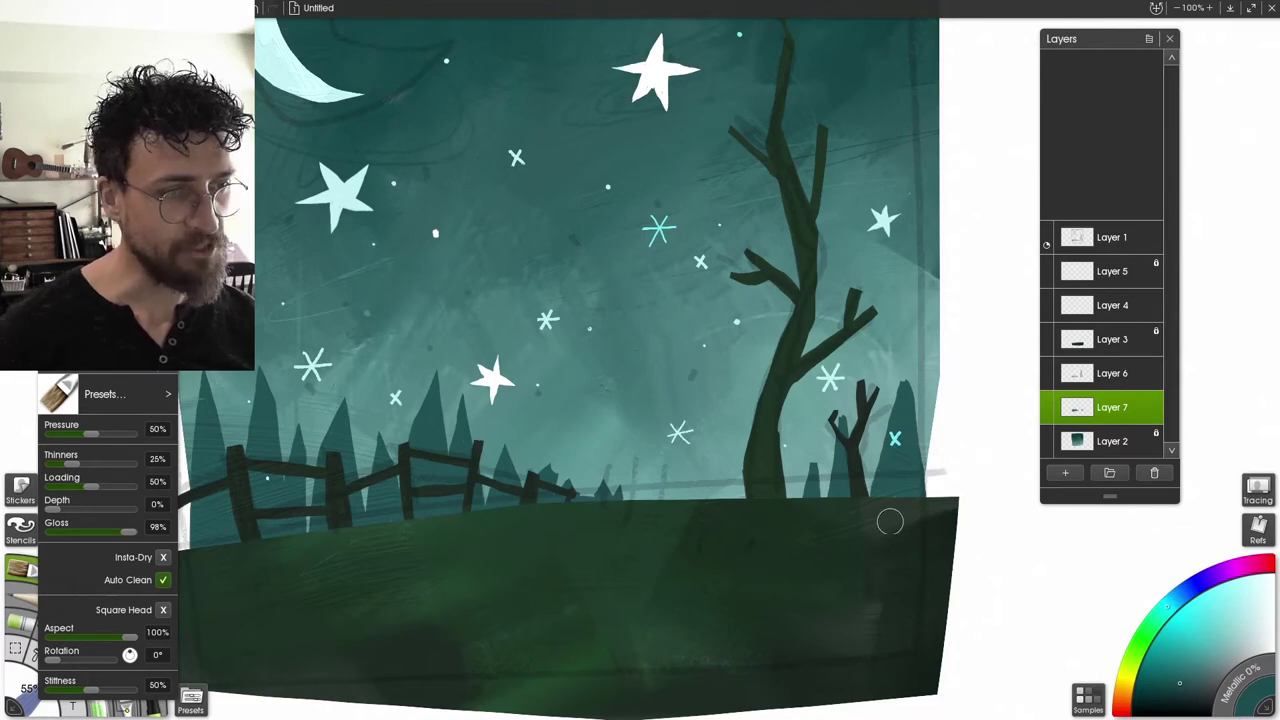
mouse_move(939, 487)
mouse_down()
mouse_move(946, 450)
mouse_move(957, 486)
mouse_move(940, 510)
mouse_up()
drag(737, 393, 756, 369)
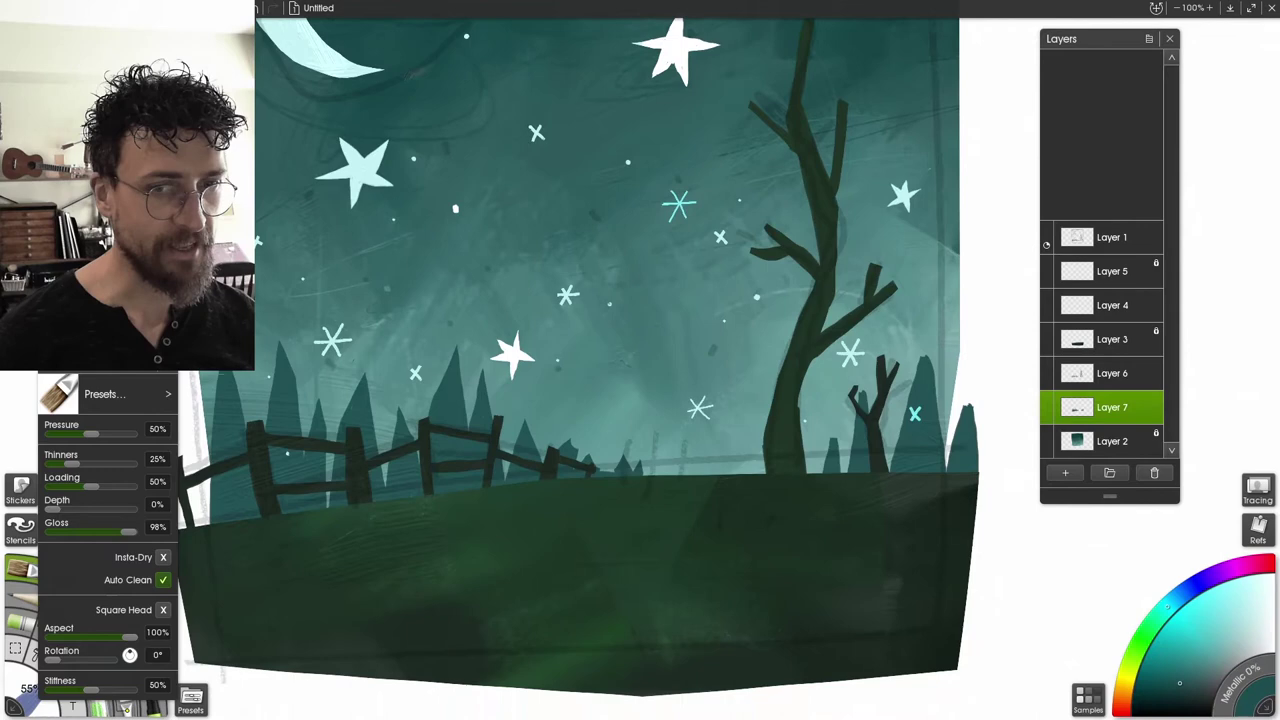
Sharpen the tips and sides of the two rightmost background trees with the eraser at 22% size
key(e)
key(ctrl+z)
drag(966, 397, 992, 476)
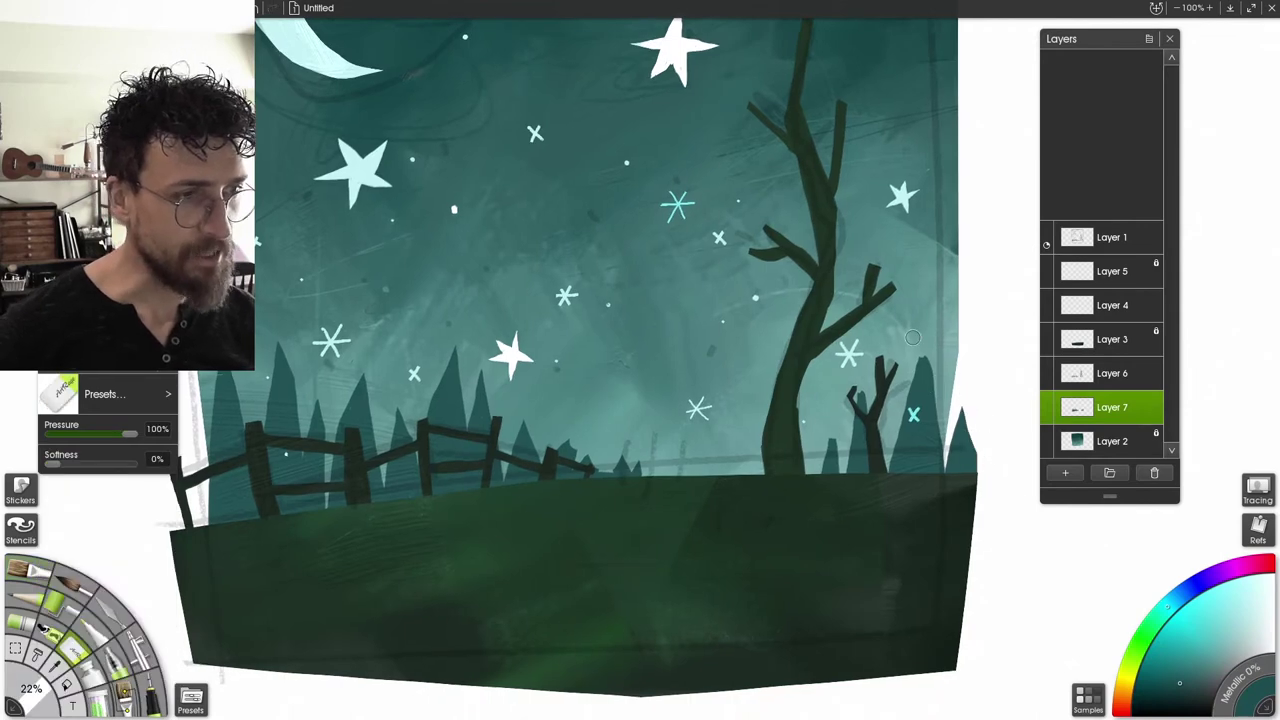
drag(912, 338, 934, 390)
key(ctrl+z)
drag(914, 341, 935, 410)
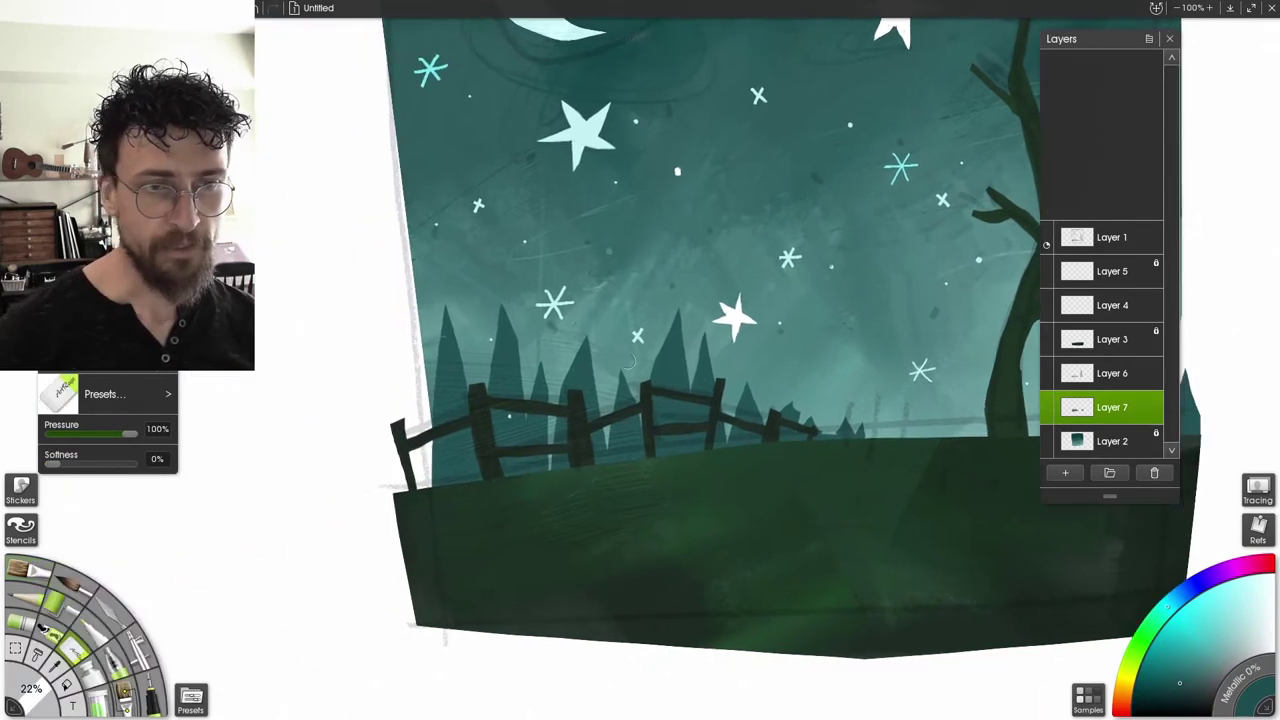
key(e)
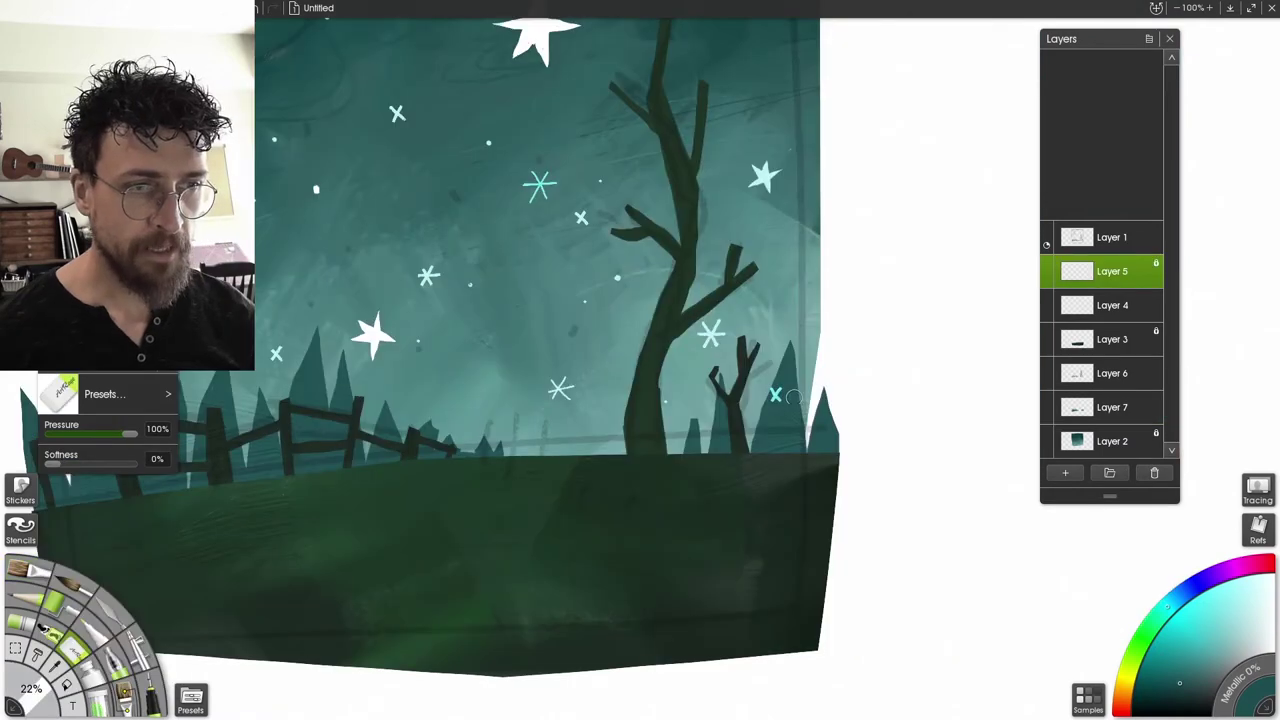
Unlock transparency on Layer 5 and add small cyan cross-shaped stars low in the sky with the Wax crayon
click(1156, 264)
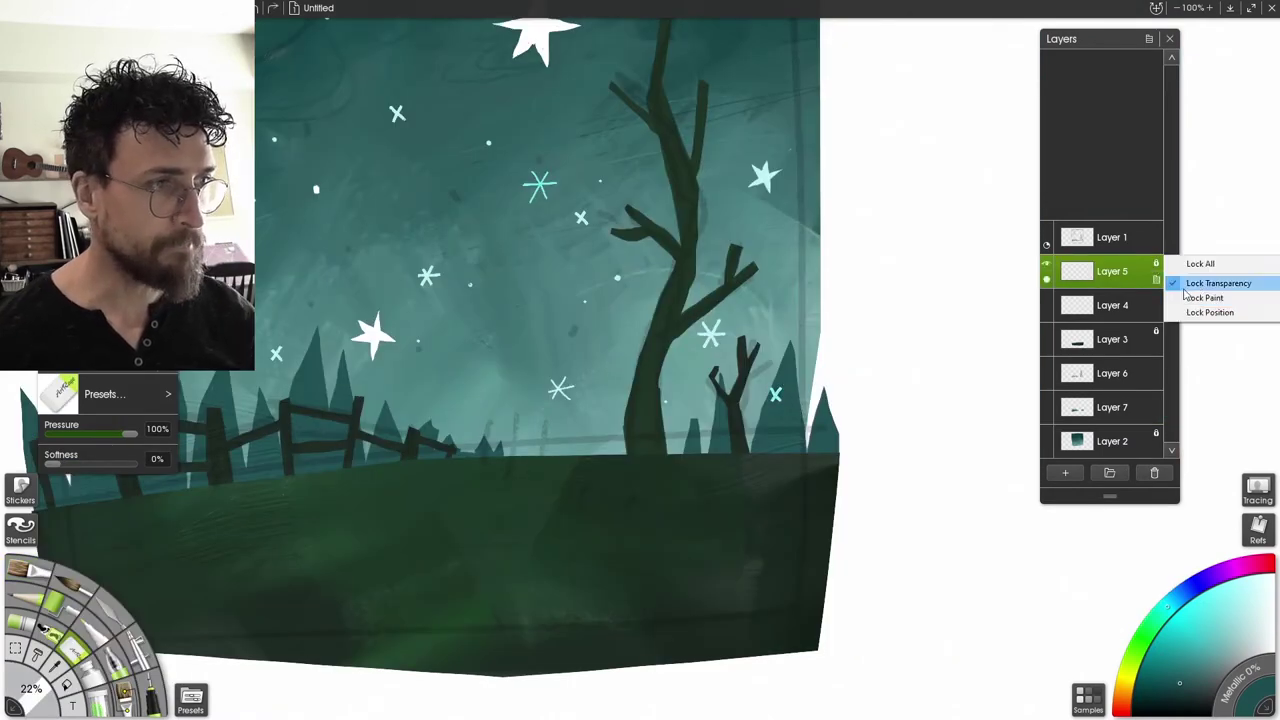
click(1205, 281)
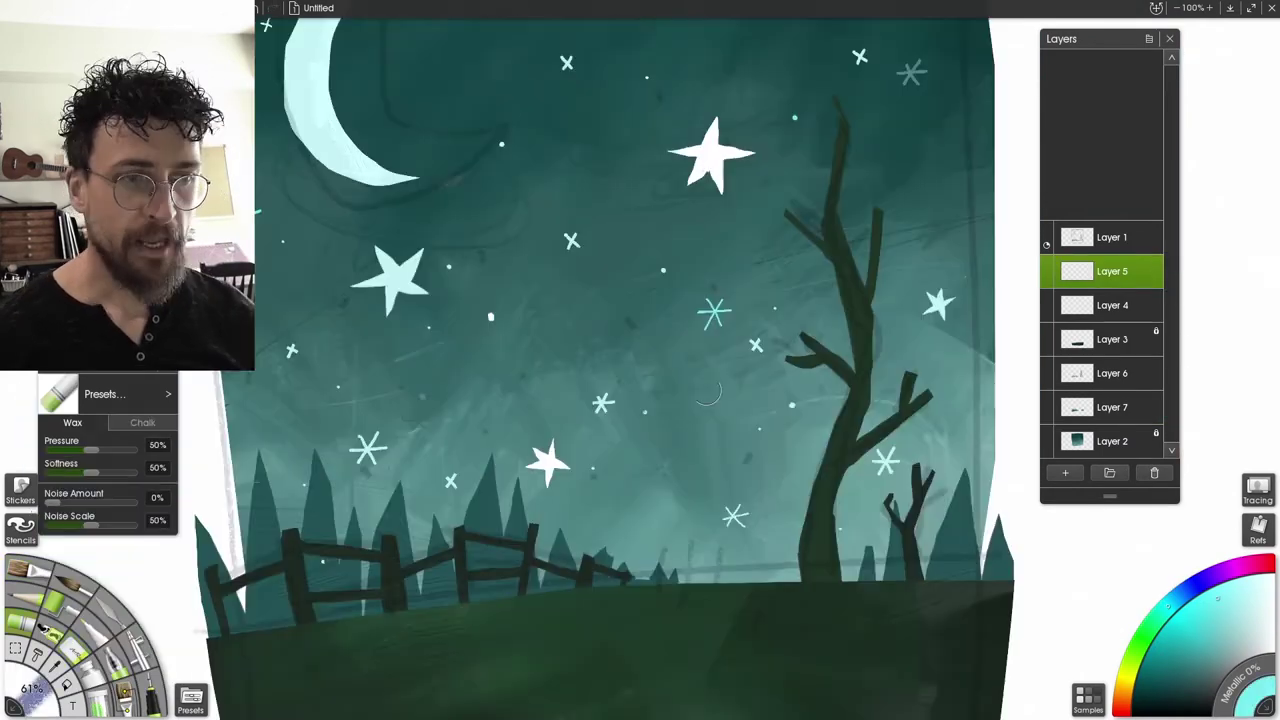
mouse_move(654, 340)
mouse_down()
mouse_move(691, 548)
mouse_move(614, 316)
mouse_move(635, 301)
mouse_up()
mouse_move(695, 395)
mouse_down()
mouse_move(768, 352)
mouse_move(685, 355)
mouse_up()
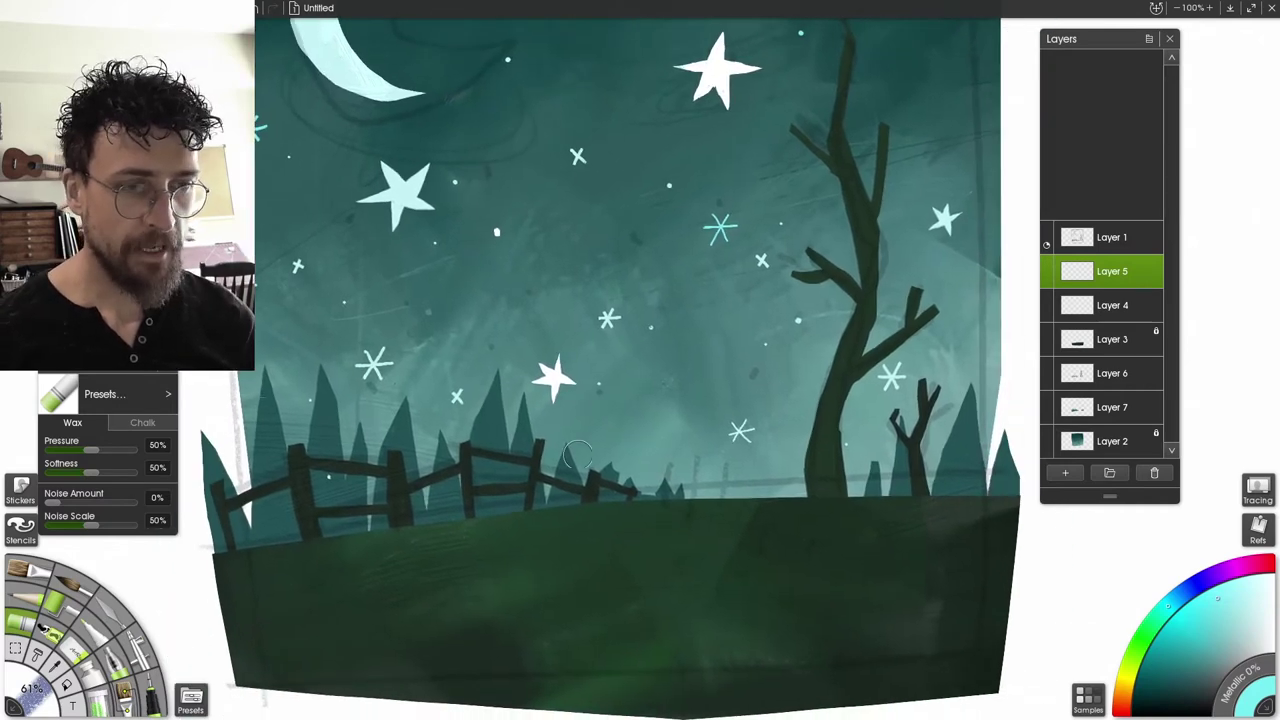
drag(697, 408, 613, 410)
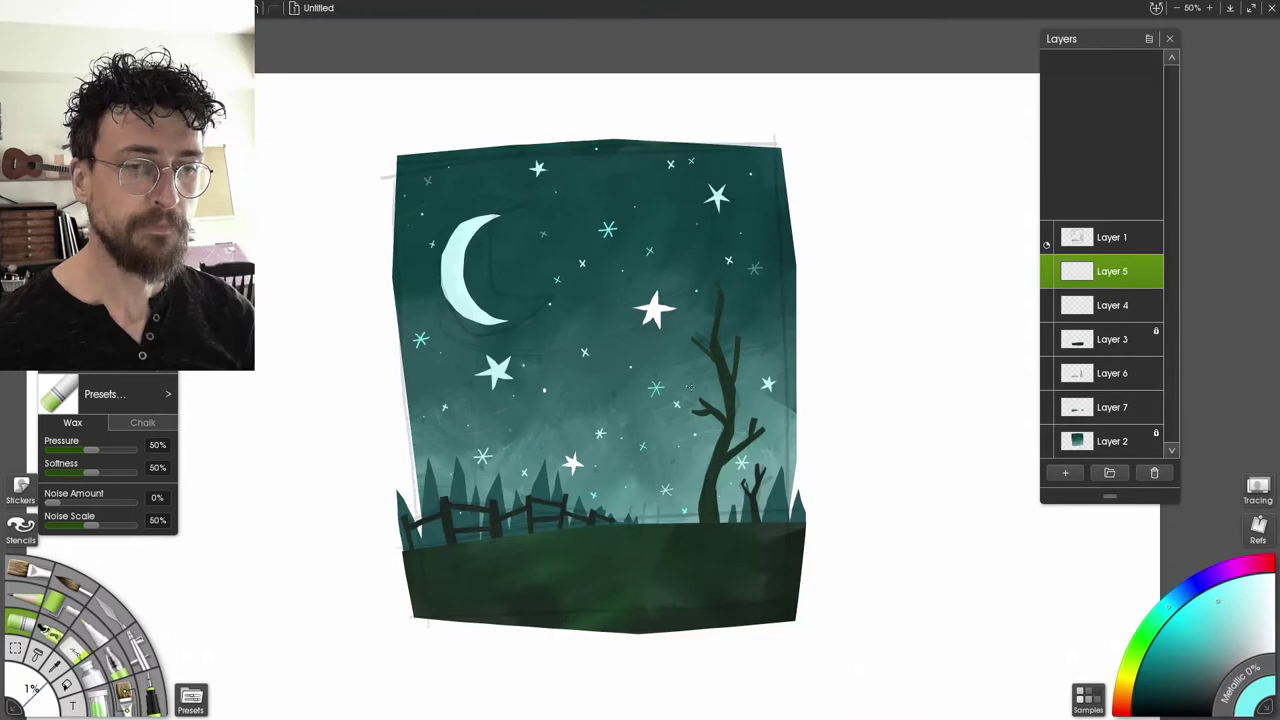
Select the background trees' Layer 7 and lock its transparency, with the paint brush active
drag(620, 400, 626, 384)
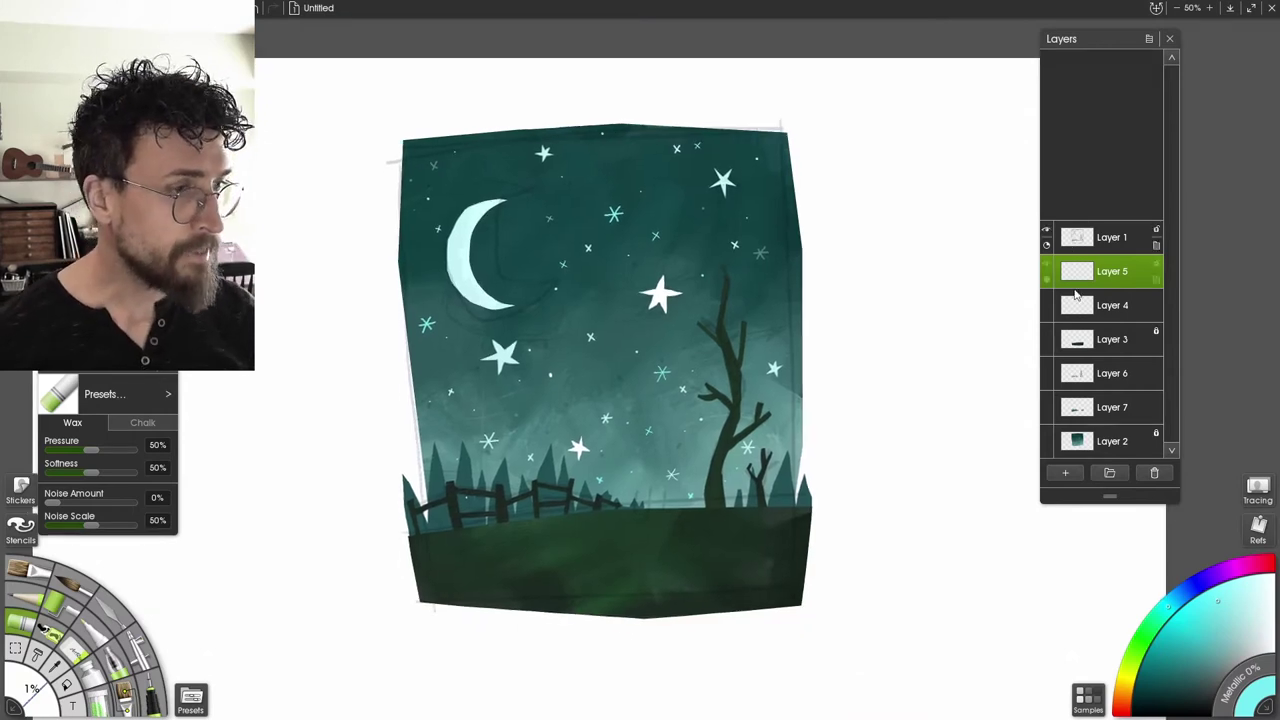
click(1078, 418)
scroll(641, 365, up, 2)
drag(657, 458, 675, 238)
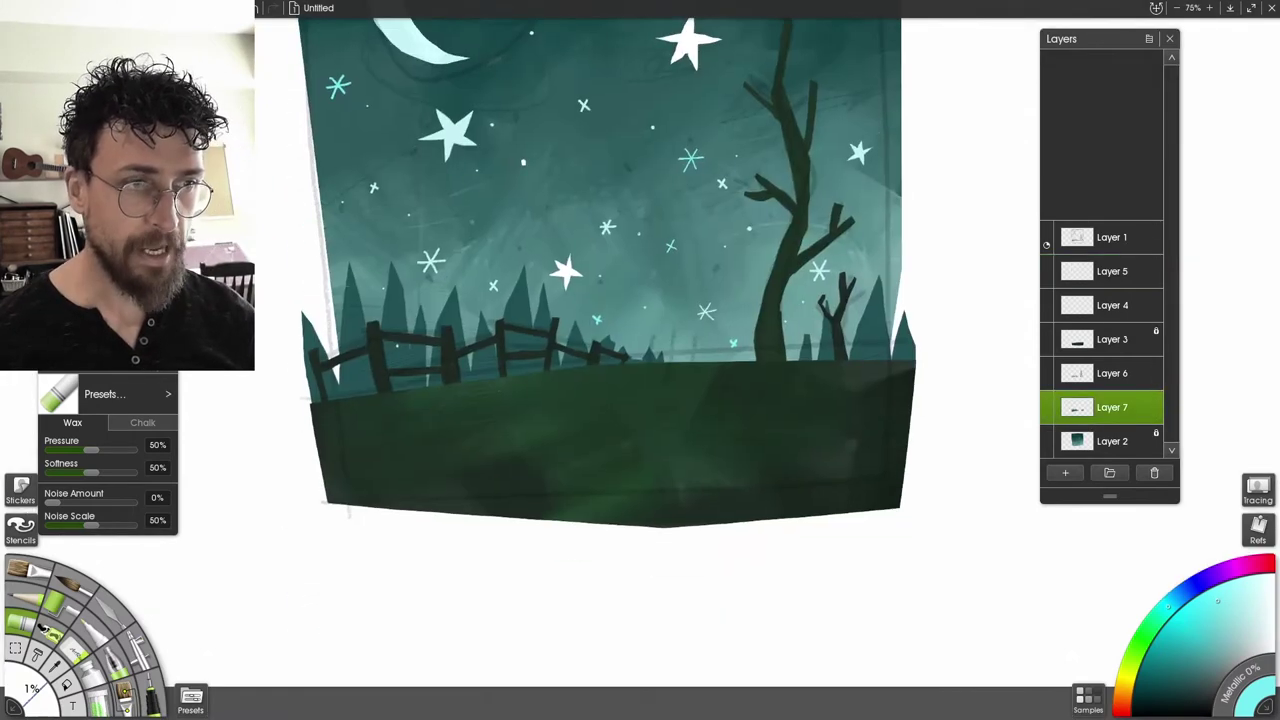
click(1083, 441)
click(1085, 416)
key(b)
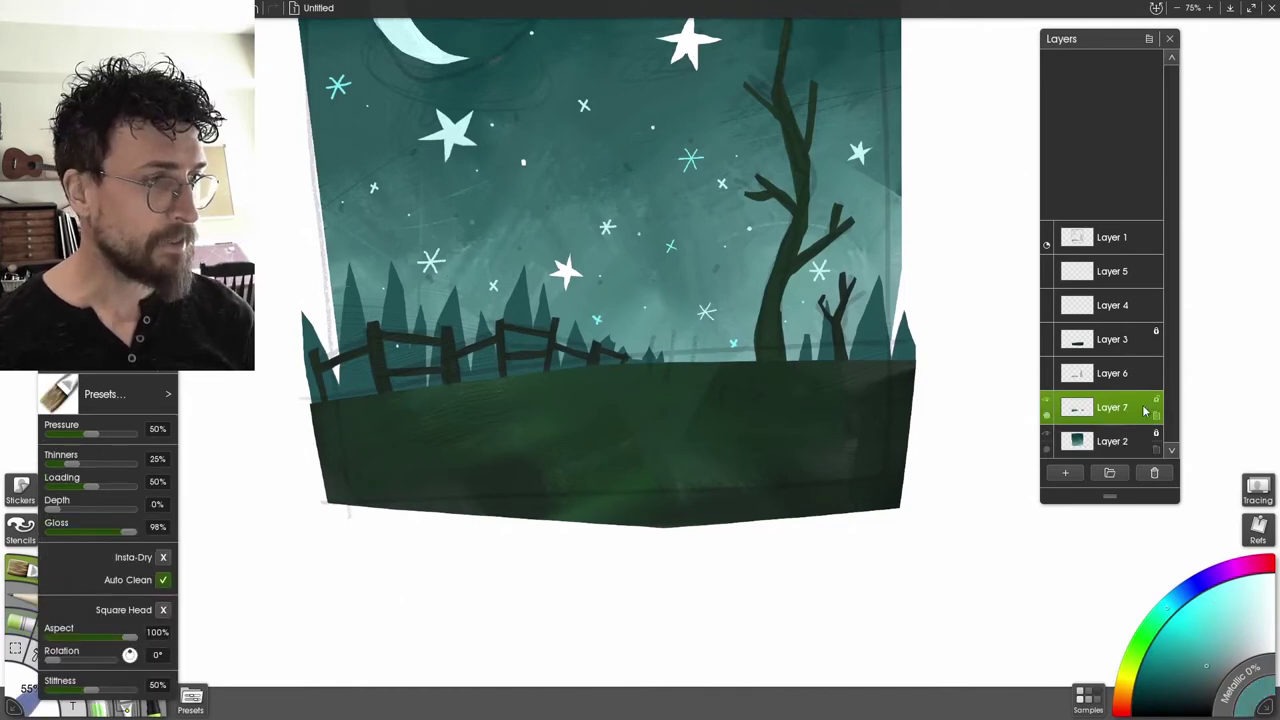
click(1156, 415)
click(1210, 419)
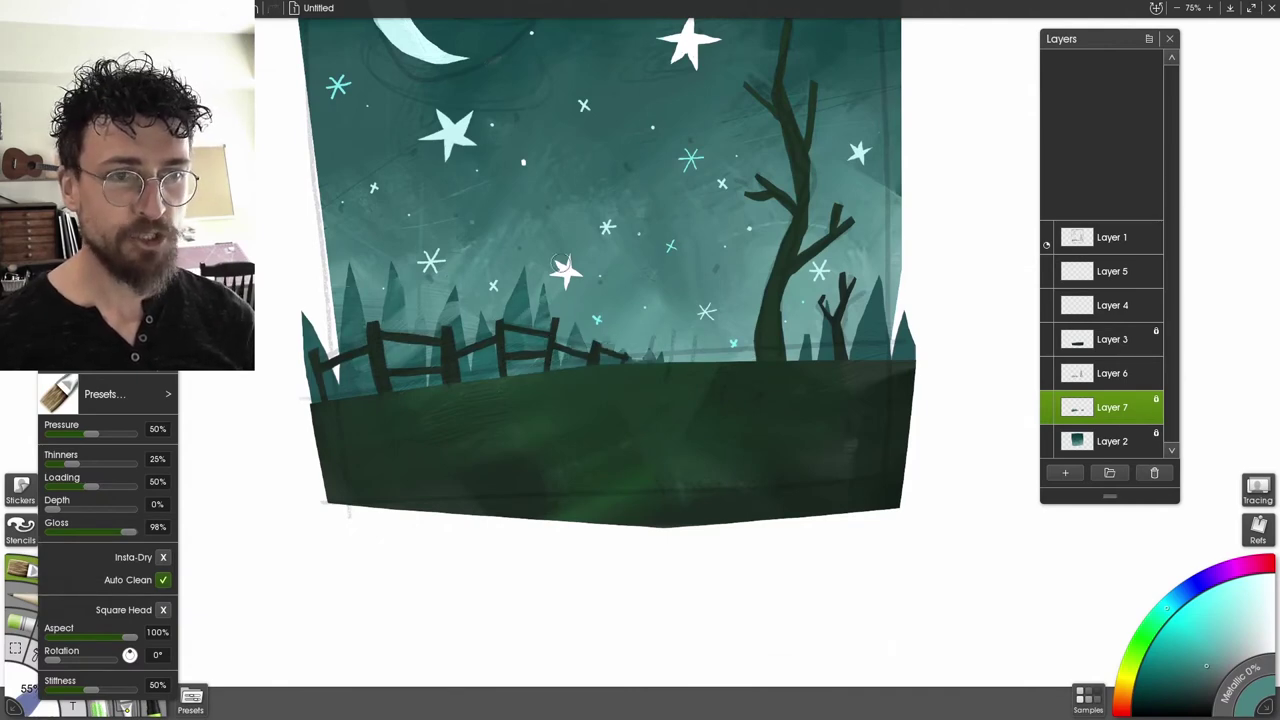
Shade the background trees on Layer 7 with the airbrush at 114% size and open the color adjustment for their brightness
key(a)
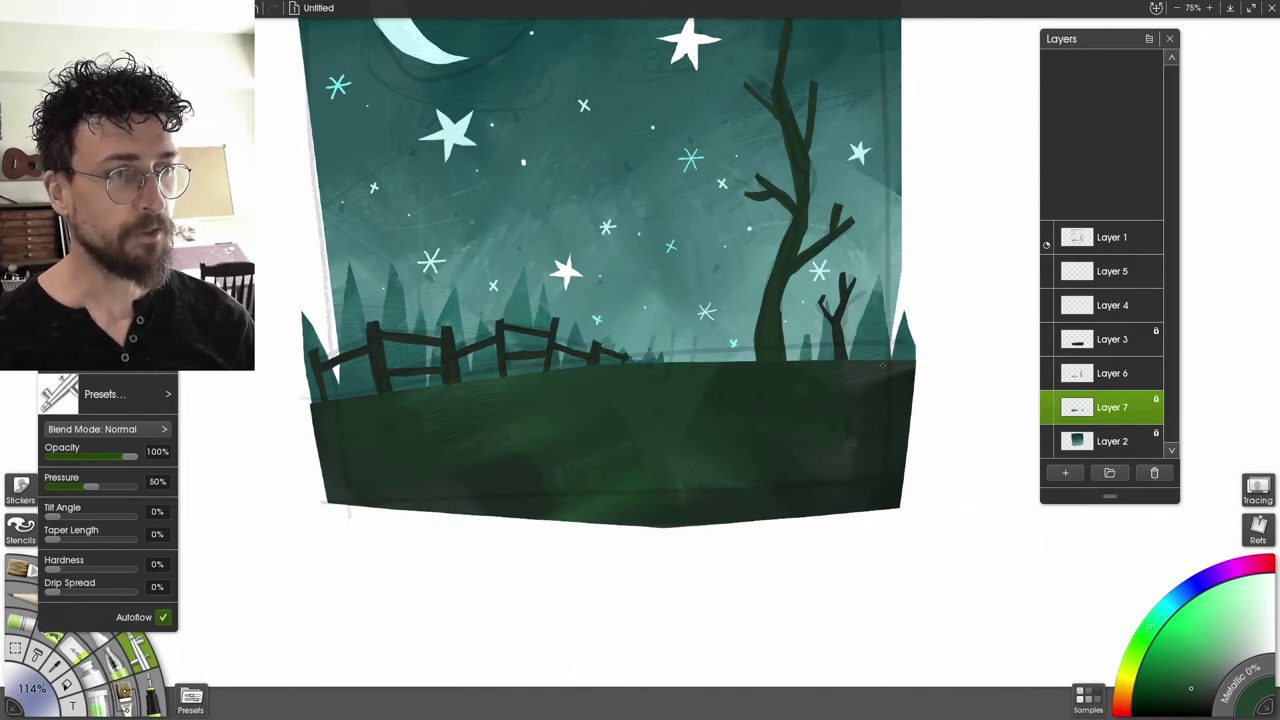
drag(605, 375, 557, 528)
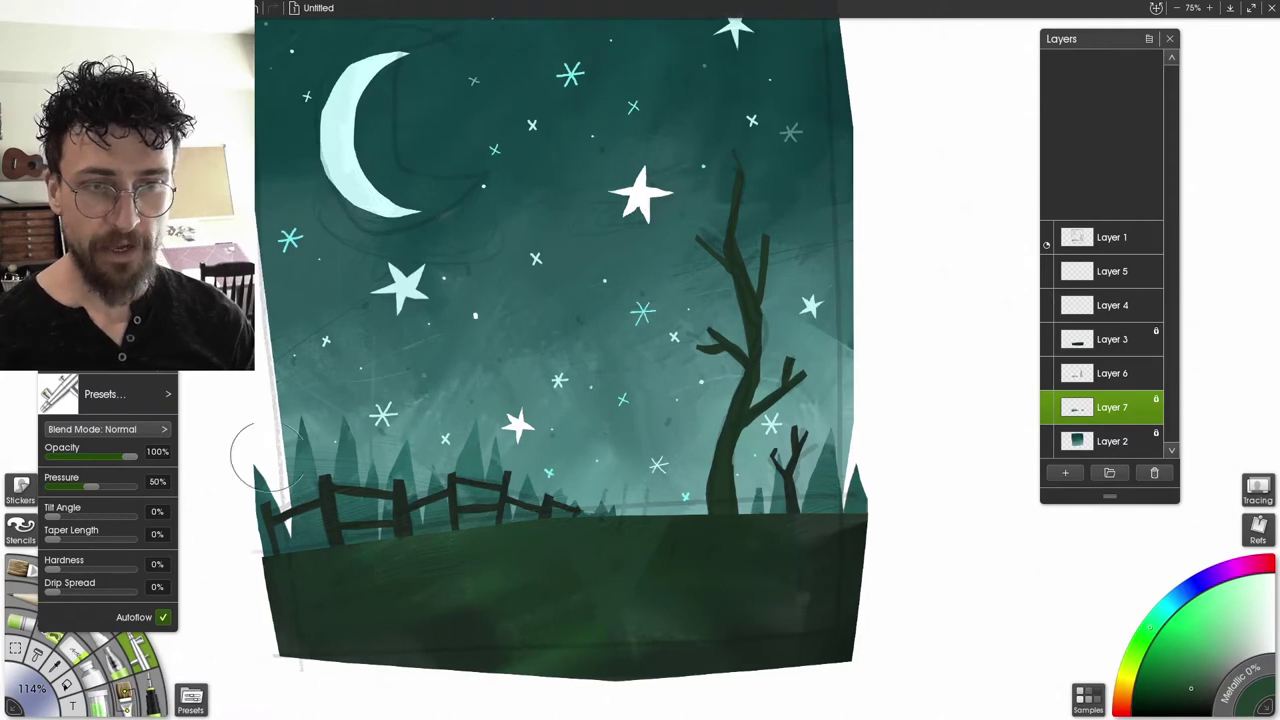
key(ctrl+u)
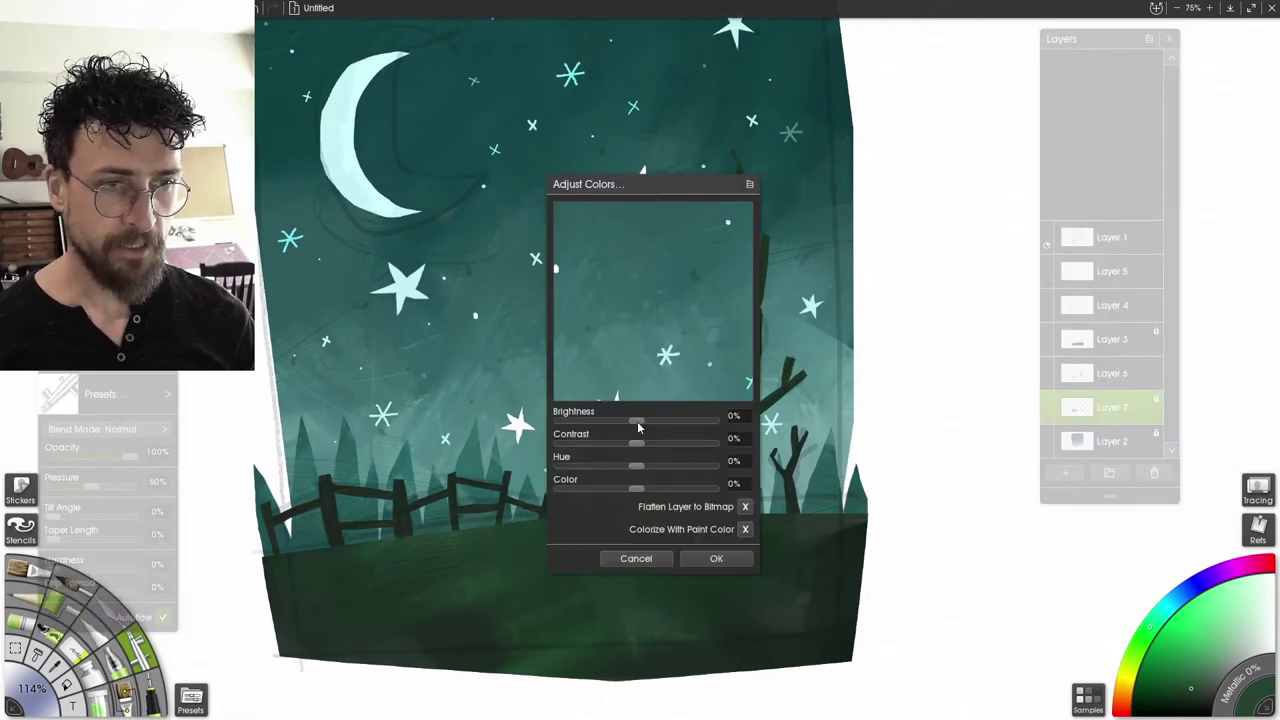
drag(638, 422, 637, 423)
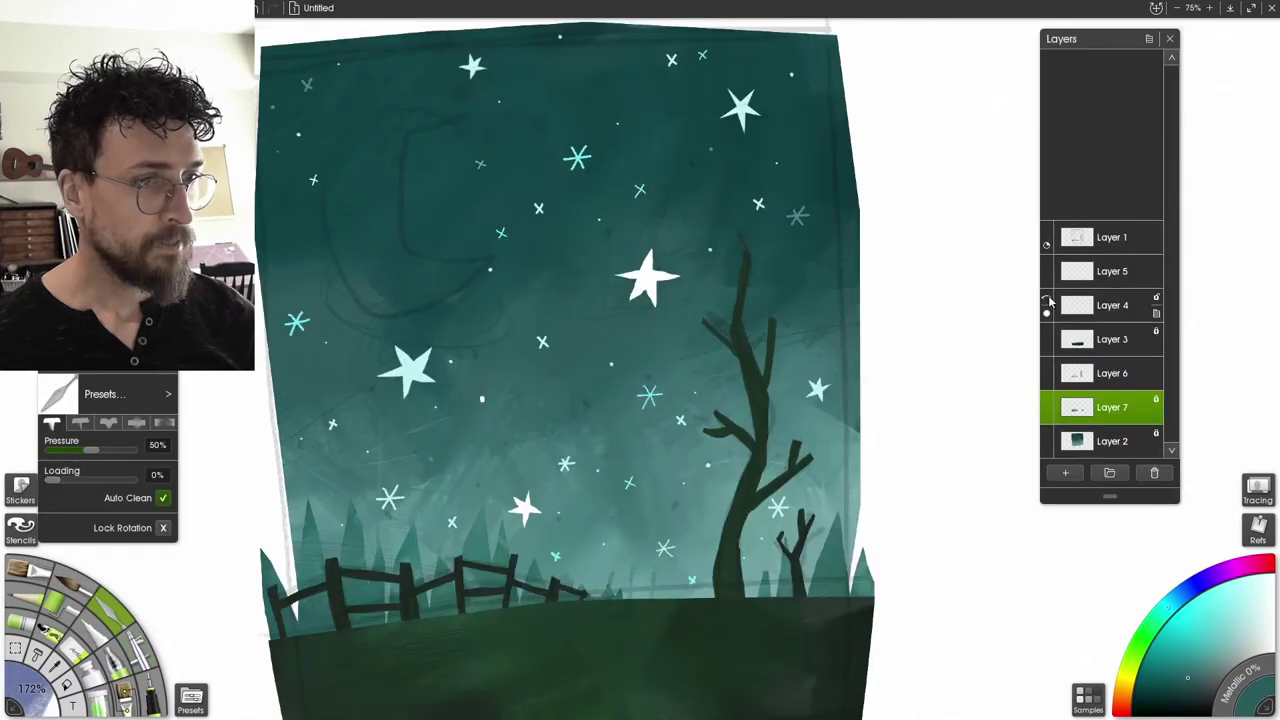
Show the moon's Layer 4 again and lock the transparency of Layer 6 with the bare trees and fence
click(1046, 300)
click(1075, 370)
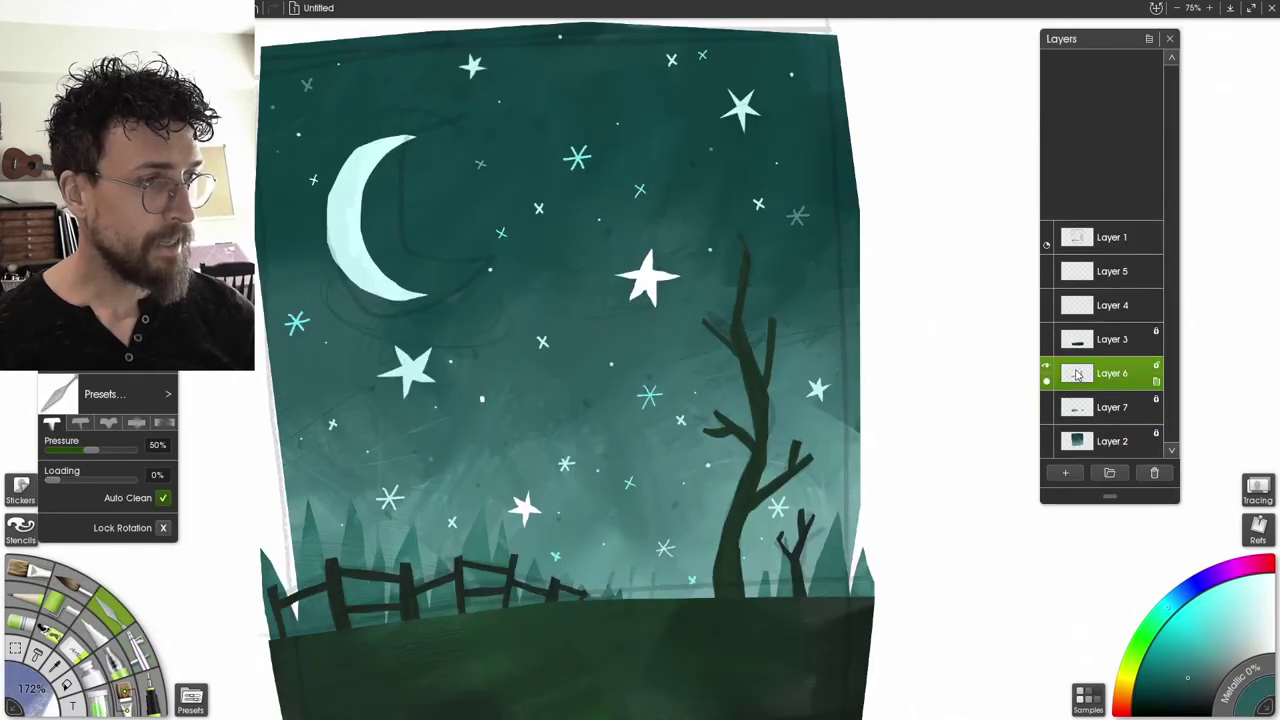
click(1156, 373)
click(1218, 385)
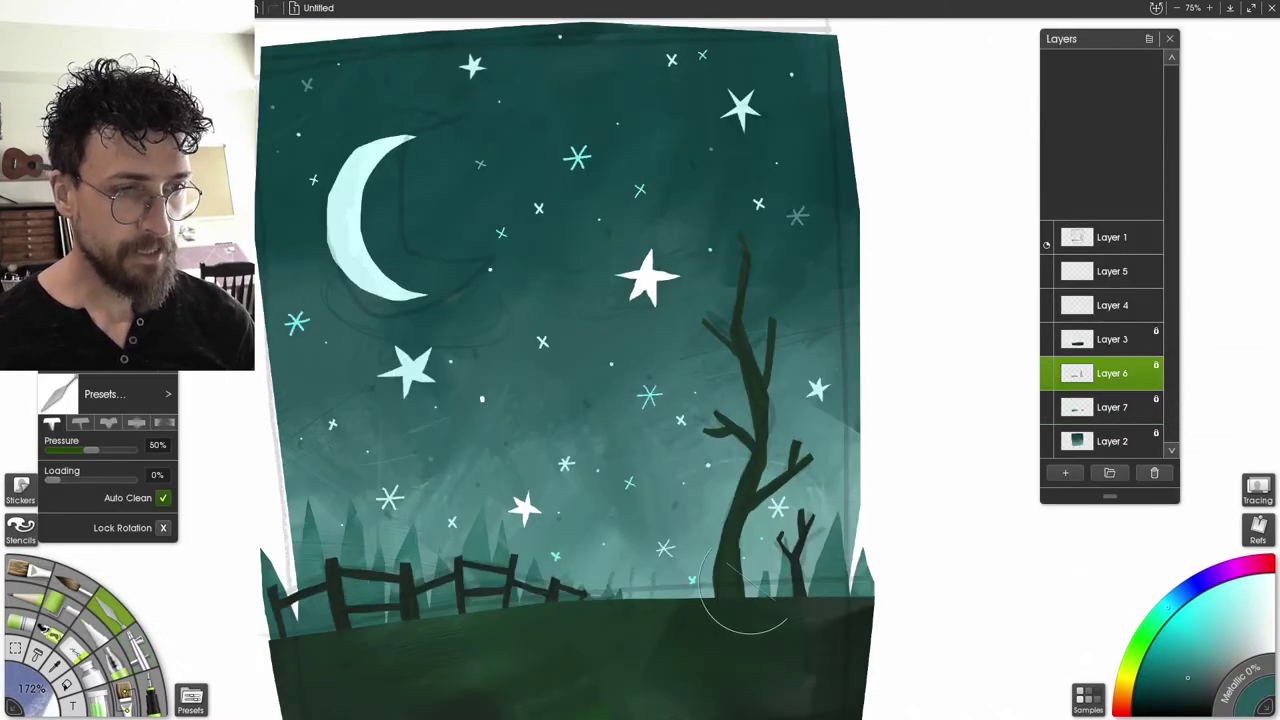
Choose a very dark green and brush shadows onto the lower trunk of the tall bare tree on Layer 6
drag(745, 600, 731, 486)
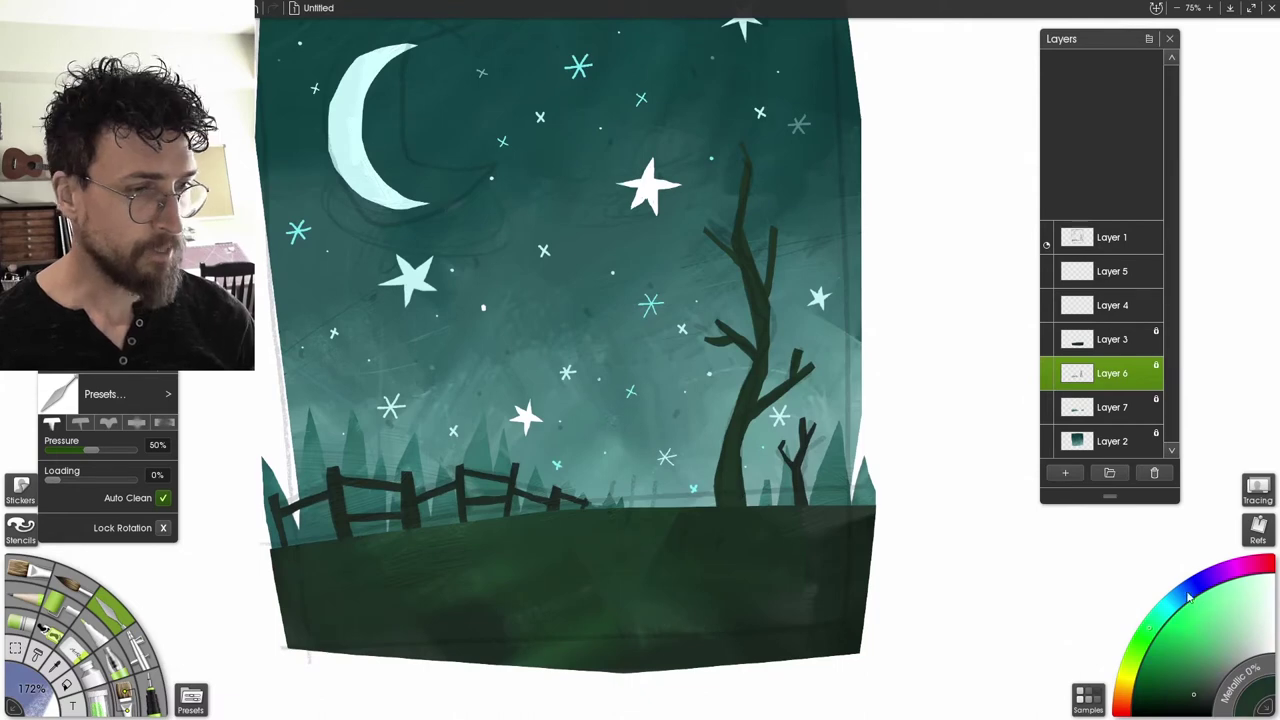
click(1176, 706)
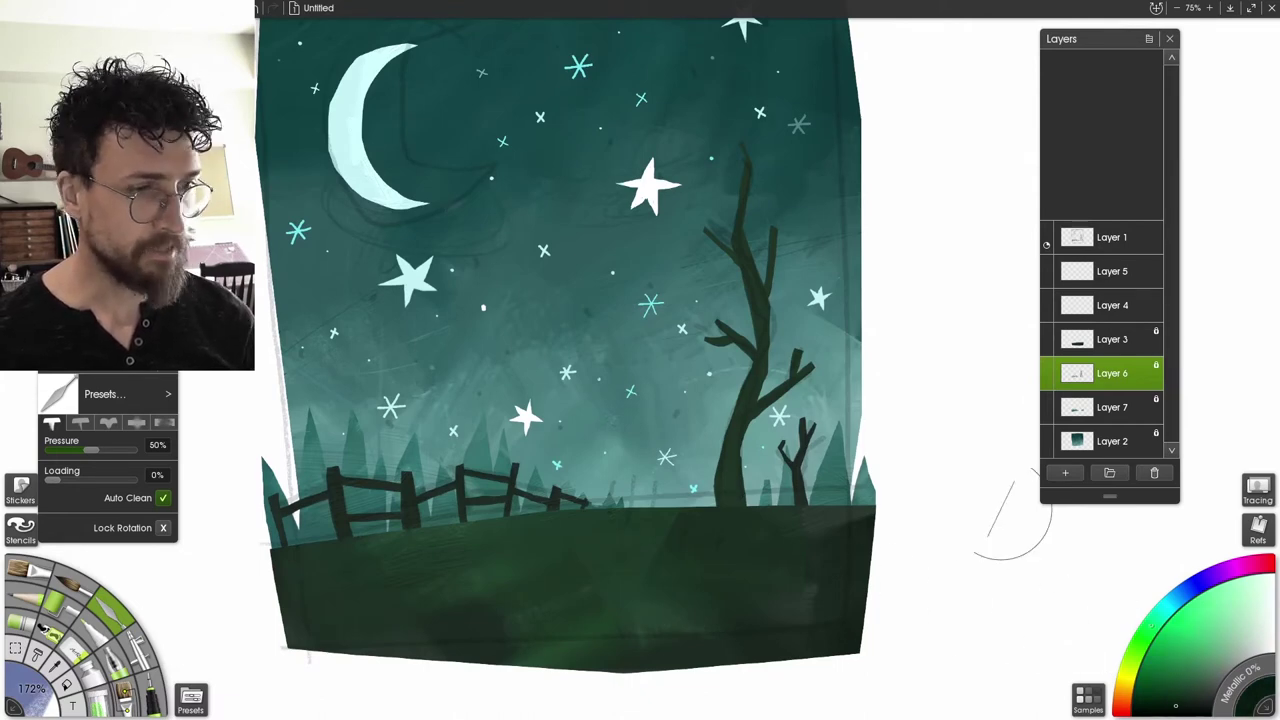
key(a)
key(b)
mouse_move(734, 511)
mouse_down()
mouse_move(727, 468)
mouse_move(744, 398)
mouse_up()
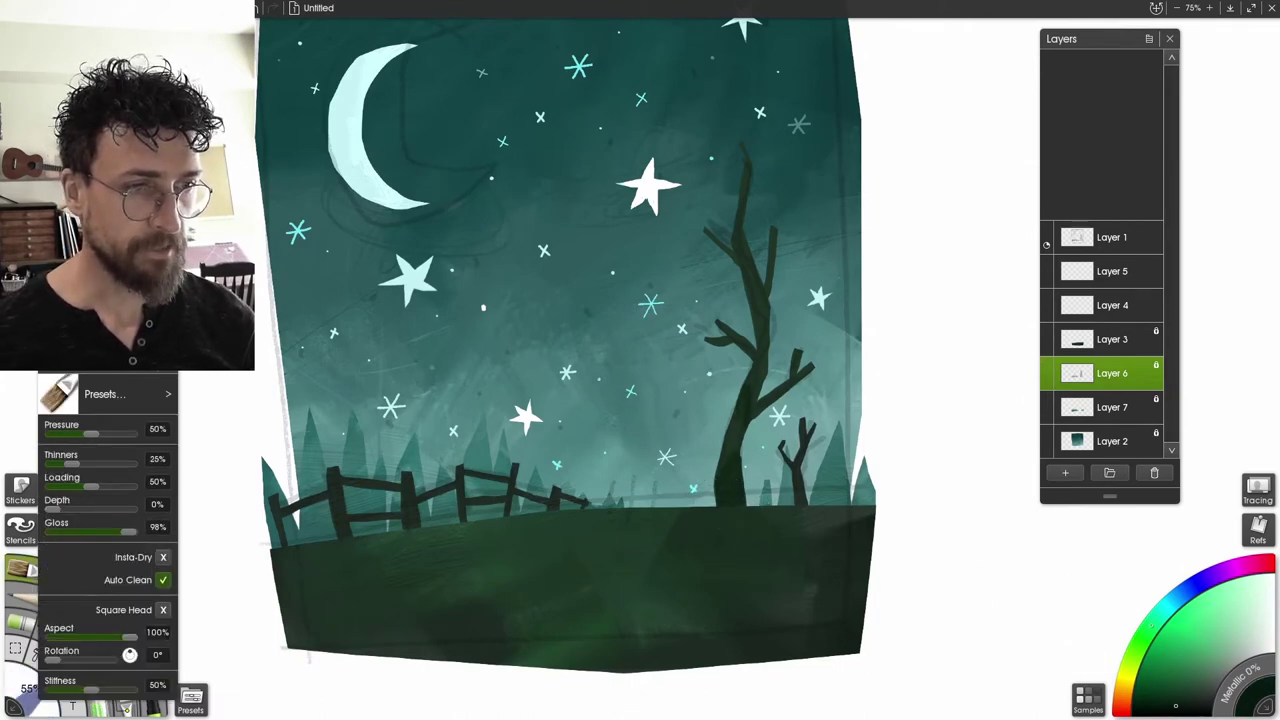
drag(725, 464, 735, 419)
drag(620, 262, 628, 304)
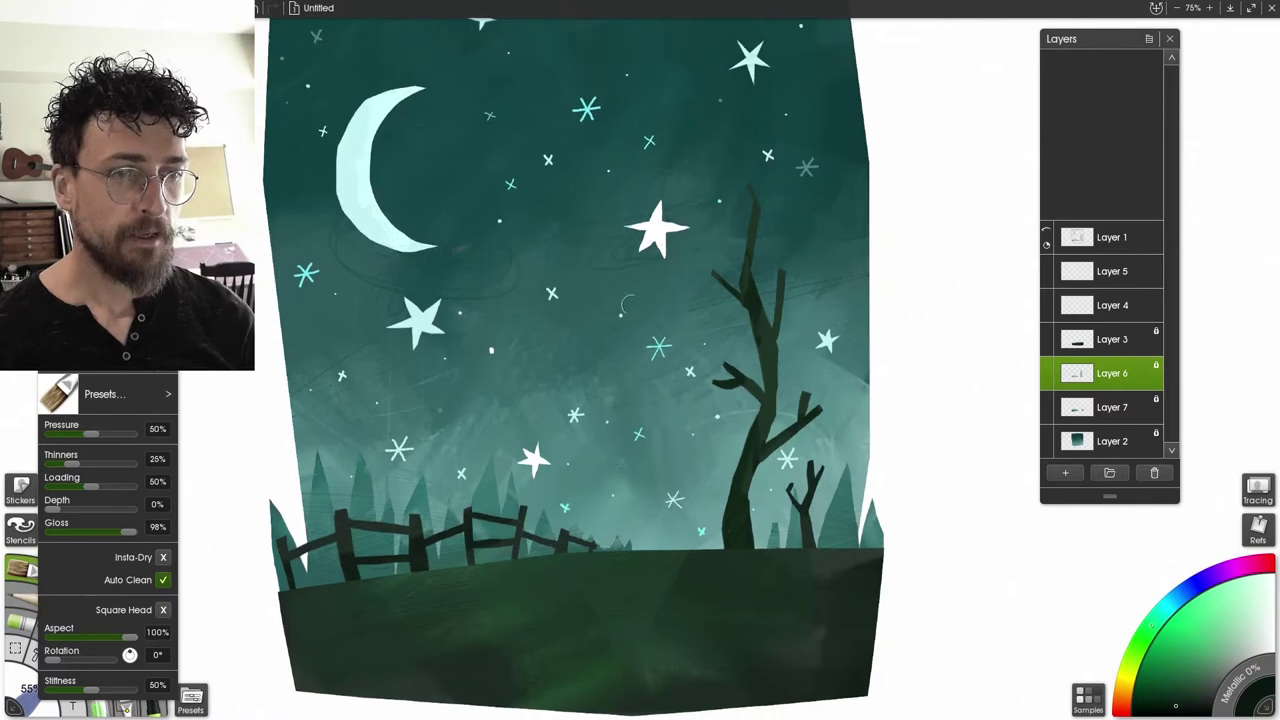
Delete the sketch layer, Layer 1
click(1133, 246)
right_click(1160, 248)
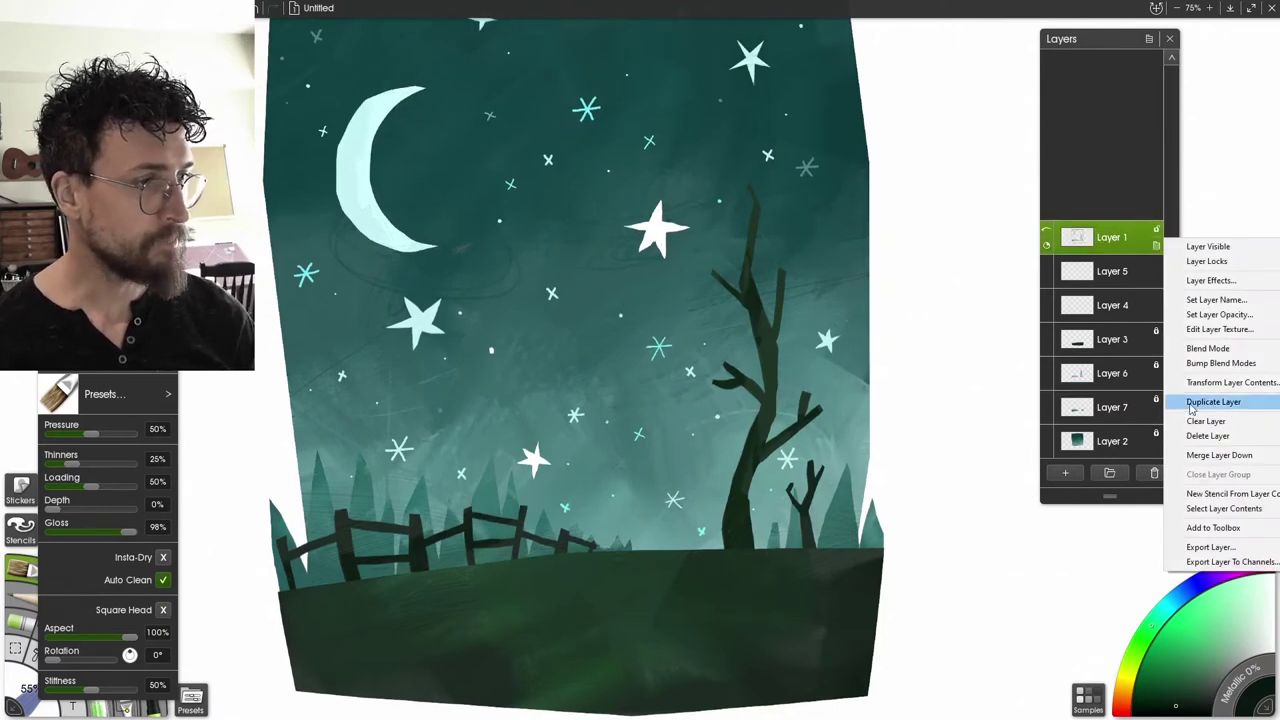
click(1207, 435)
Save the painting in the DailyDoodle folder as an ArtRage painting named 100
mouse_move(705, 323)
mouse_down()
mouse_move(780, 368)
mouse_move(680, 350)
mouse_move(679, 325)
mouse_up()
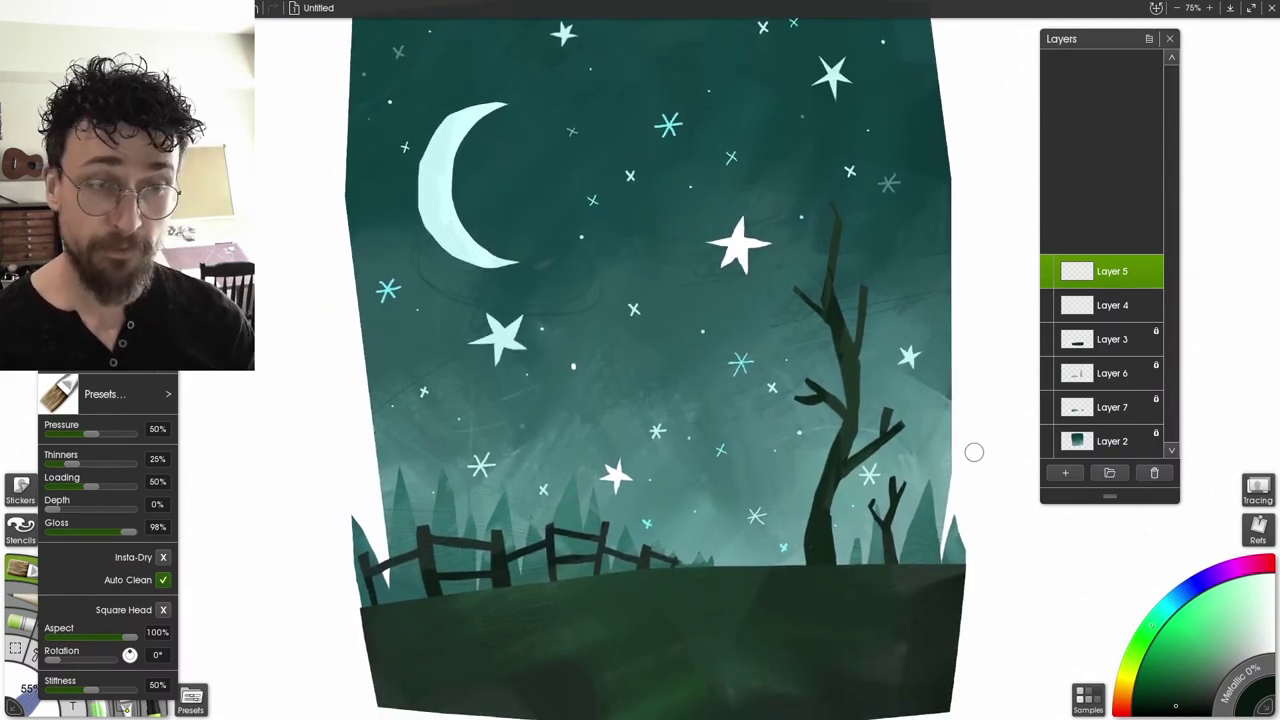
drag(799, 412, 829, 438)
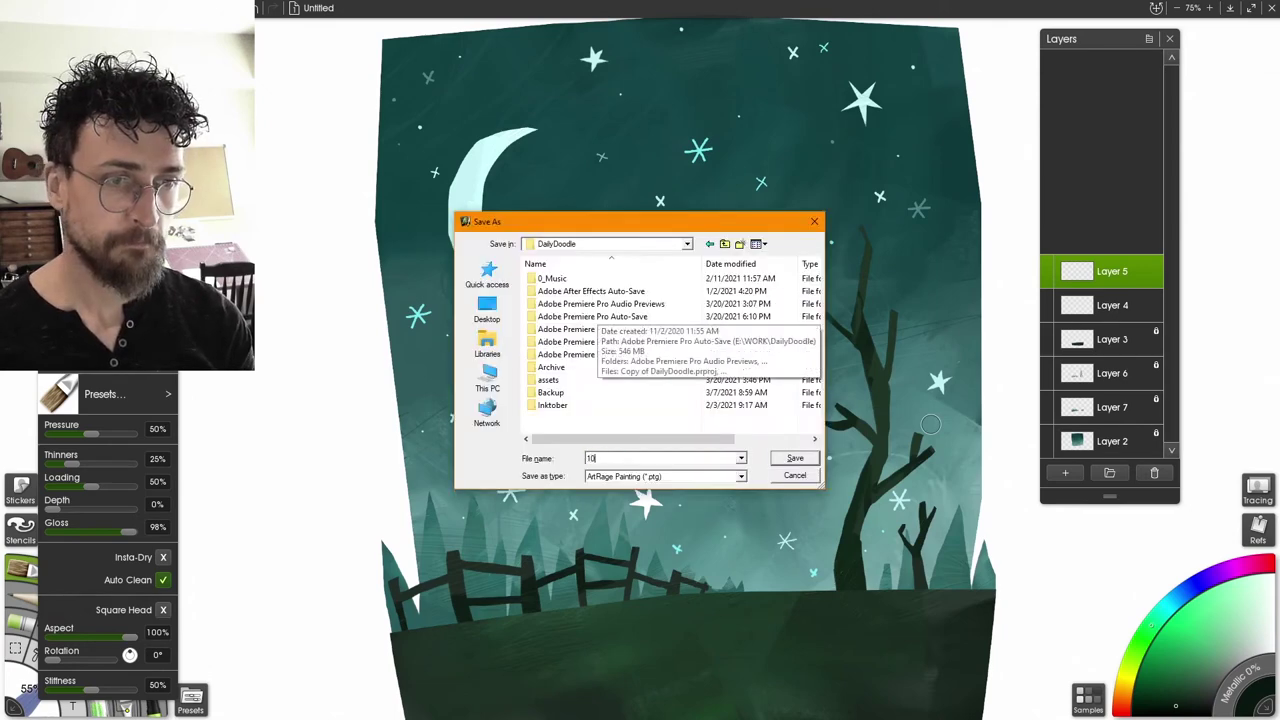
key(Return)
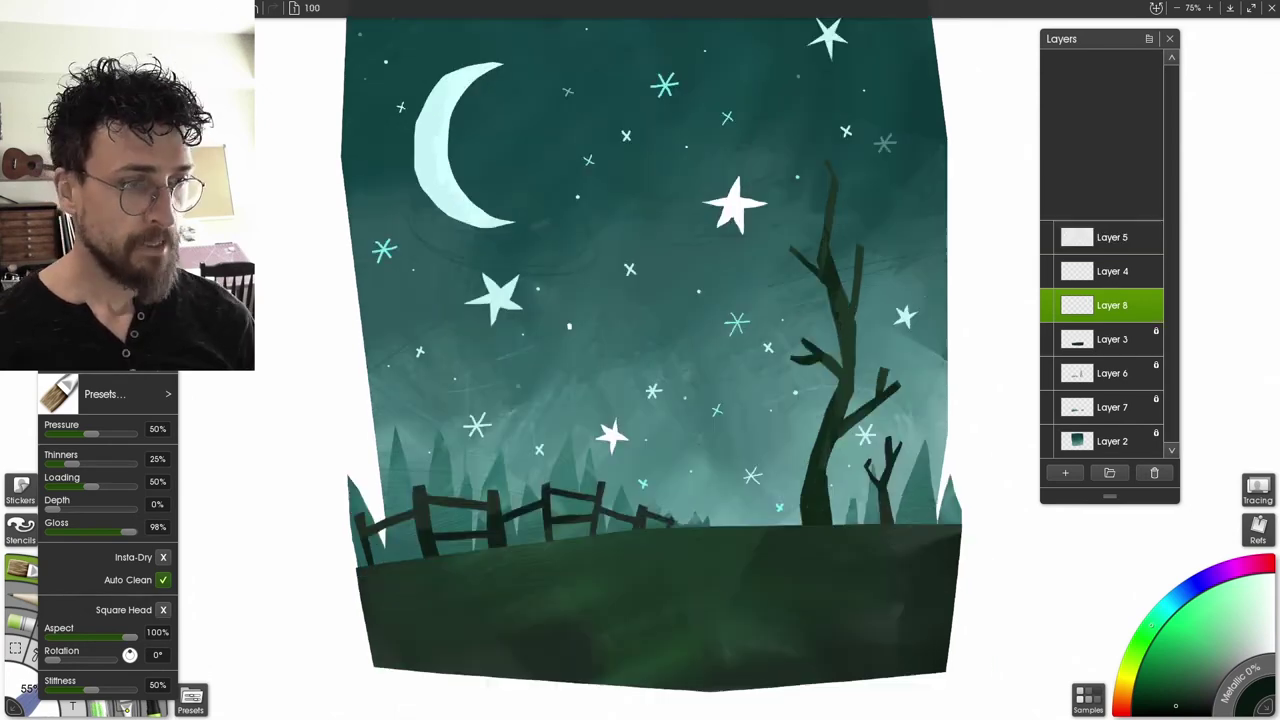
Draw groups of short, thin upright grass strokes across the ground on Layer 8 with the Wax crayon at 1% size, using sampled greens
drag(710, 400, 533, 276)
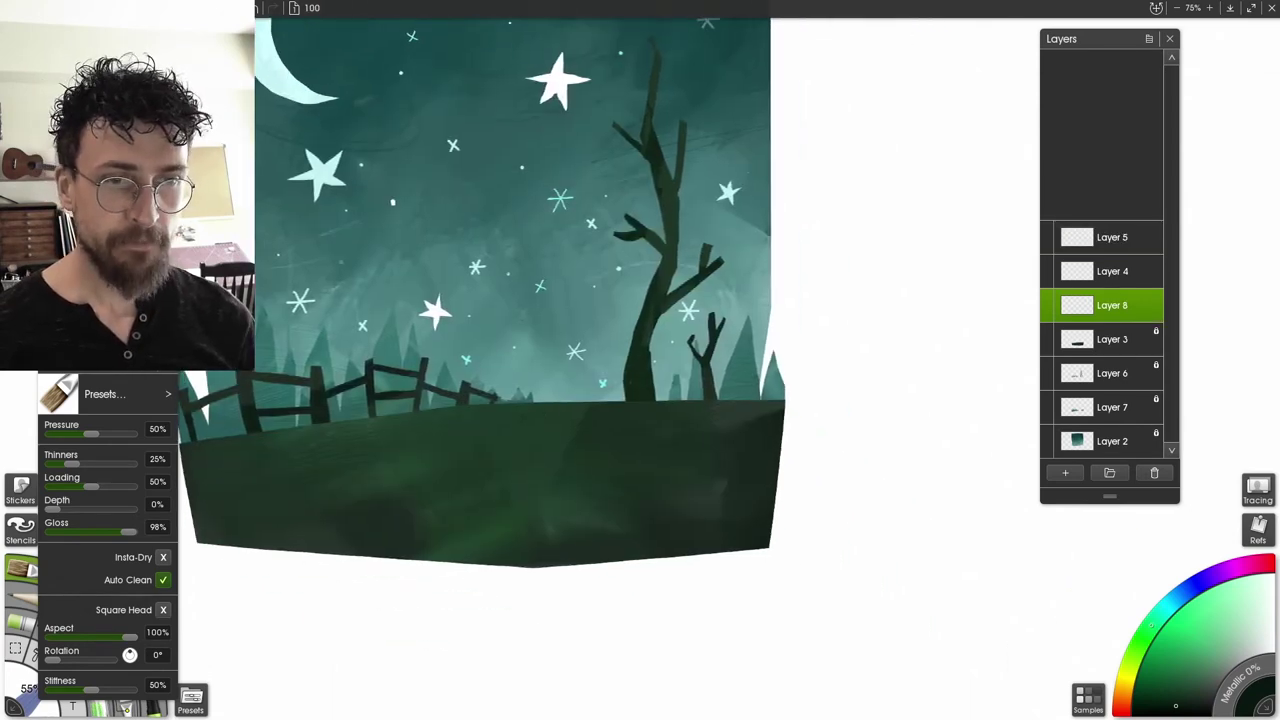
alt+click(386, 467)
key(c)
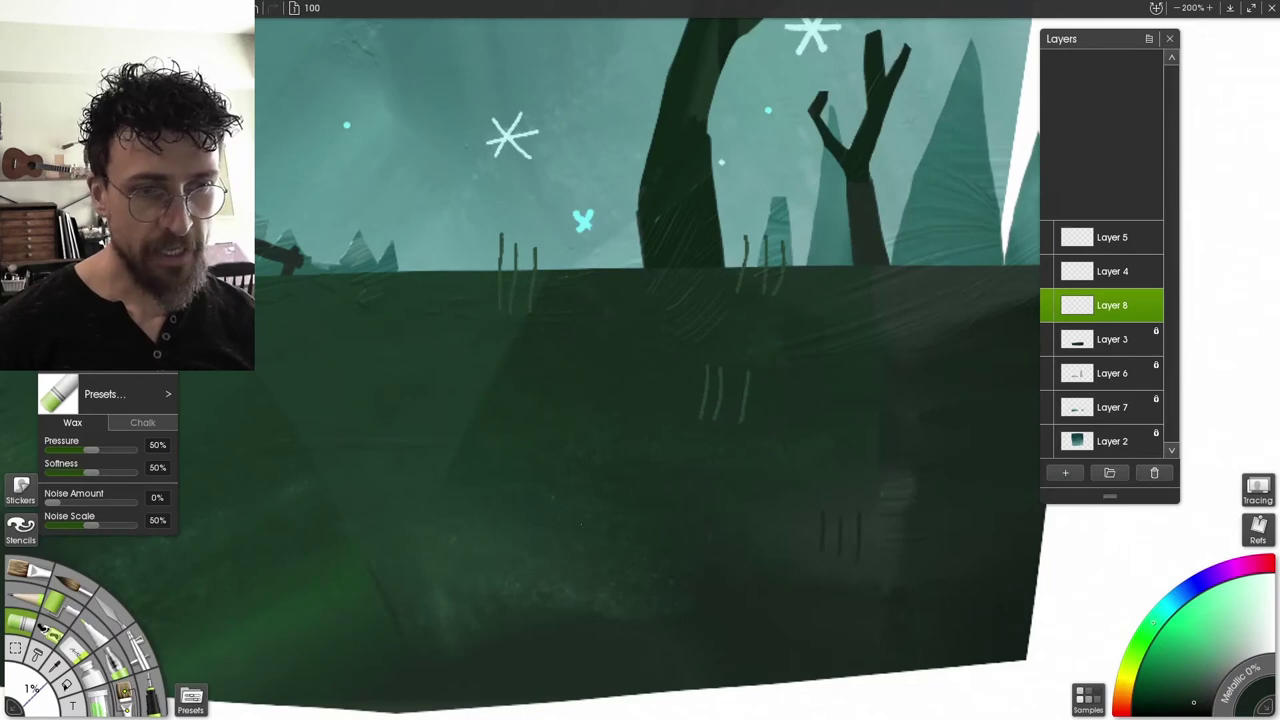
drag(600, 400, 645, 304)
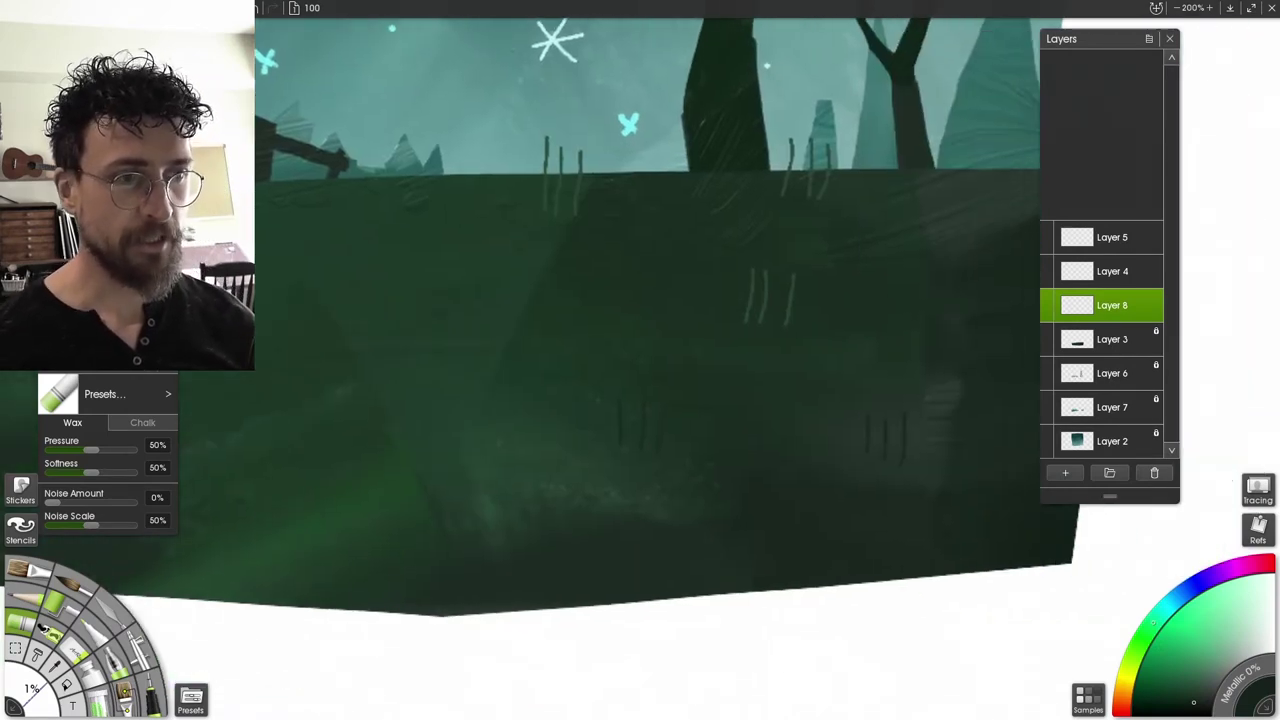
mouse_move(1066, 574)
mouse_down()
mouse_move(858, 606)
mouse_move(1002, 572)
mouse_up()
key(ctrl+z)
mouse_move(904, 680)
mouse_down()
mouse_move(896, 624)
mouse_move(934, 634)
mouse_up()
alt+click(605, 682)
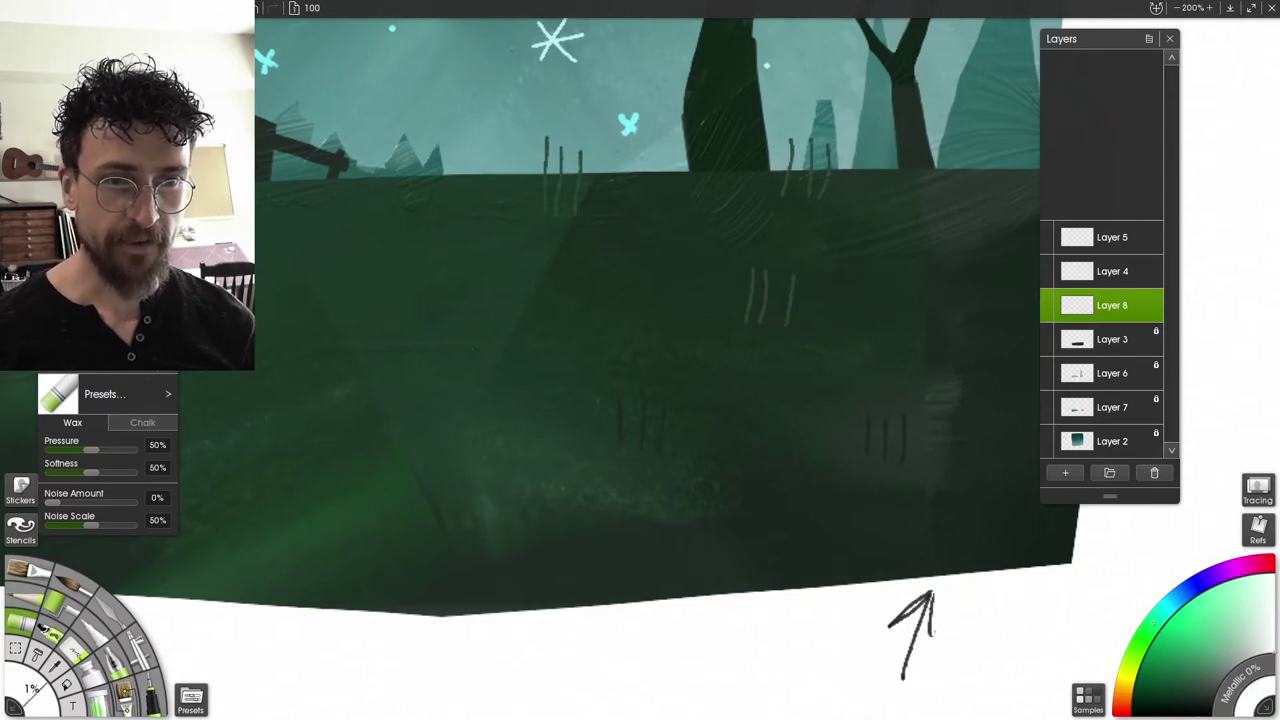
drag(450, 293, 423, 403)
drag(416, 345, 457, 359)
key(ctrl+z)
key(ctrl+z)
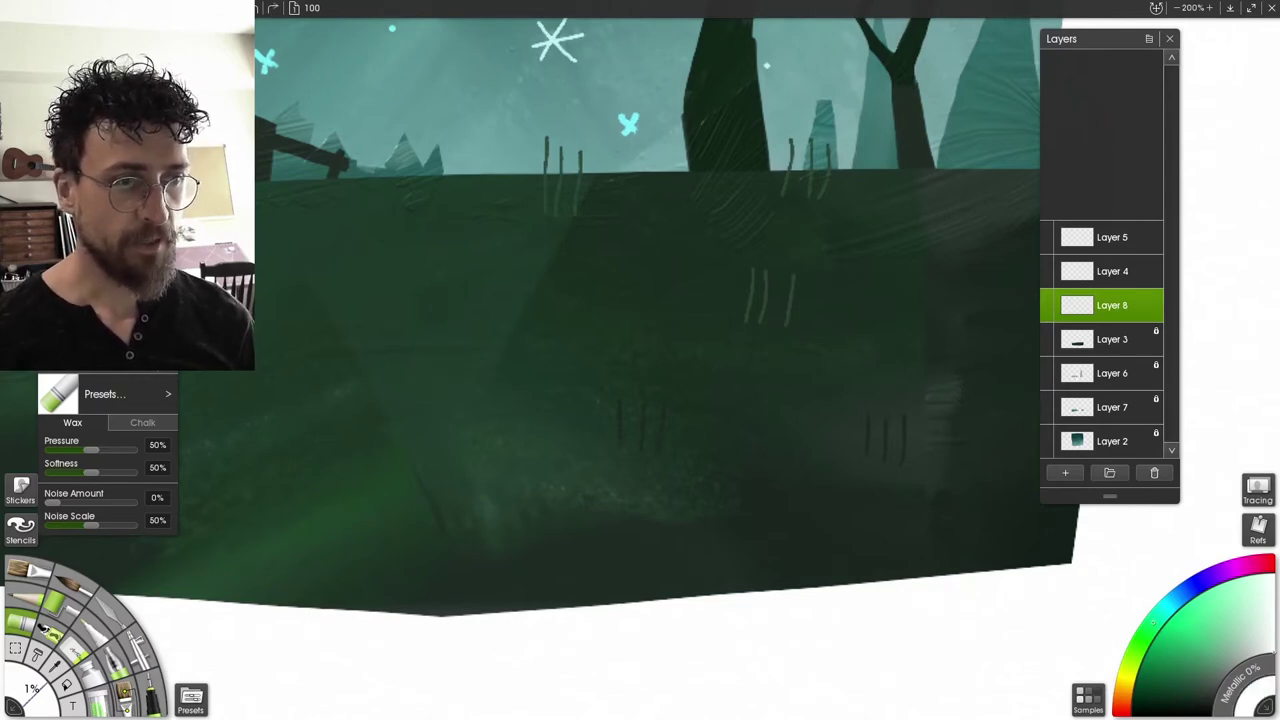
Draw groups of short grass strokes across the lower middle of the ground on Layer 8, adjusting the dark green between groups
drag(640, 360, 604, 354)
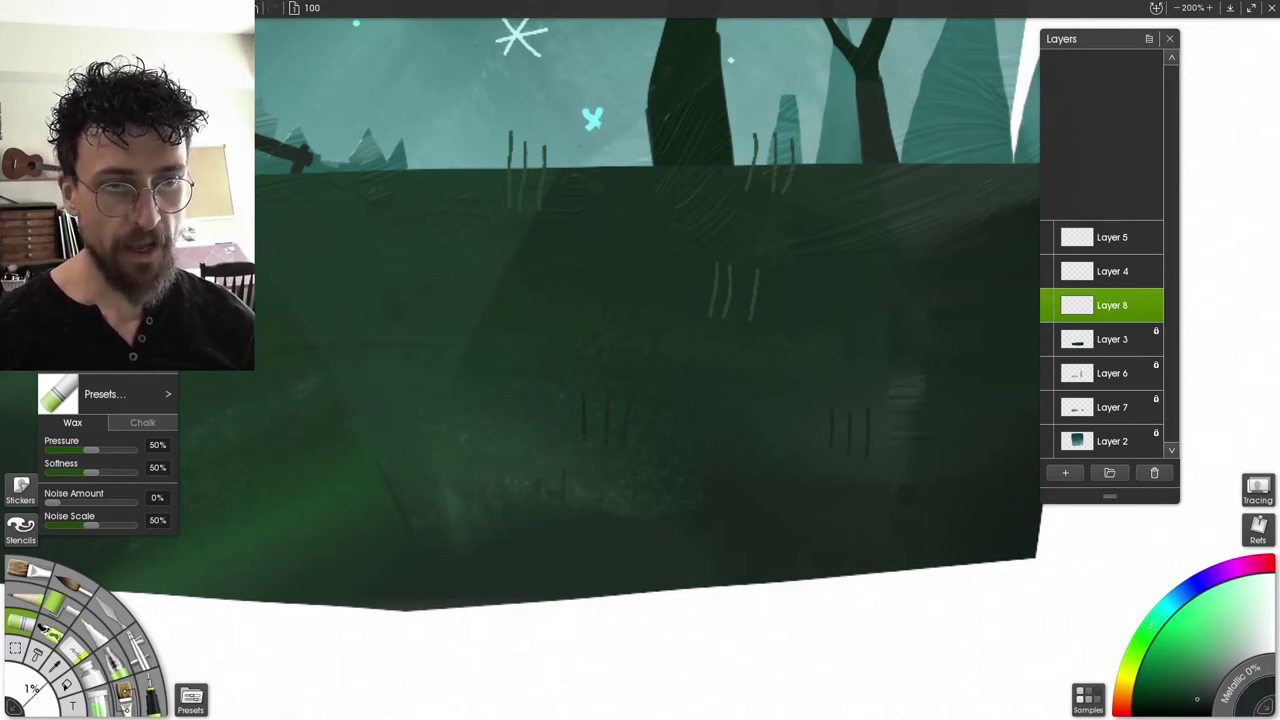
mouse_move(889, 638)
mouse_down()
mouse_move(788, 609)
mouse_move(762, 658)
mouse_up()
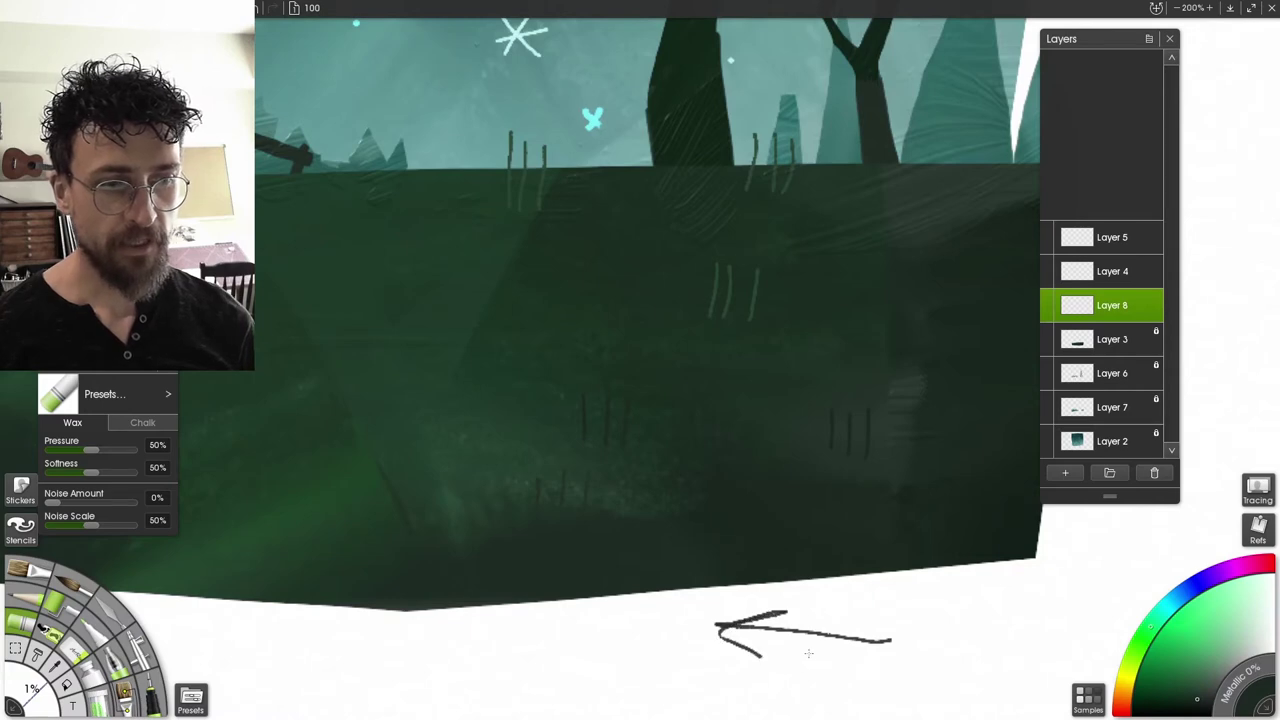
key(ctrl+z)
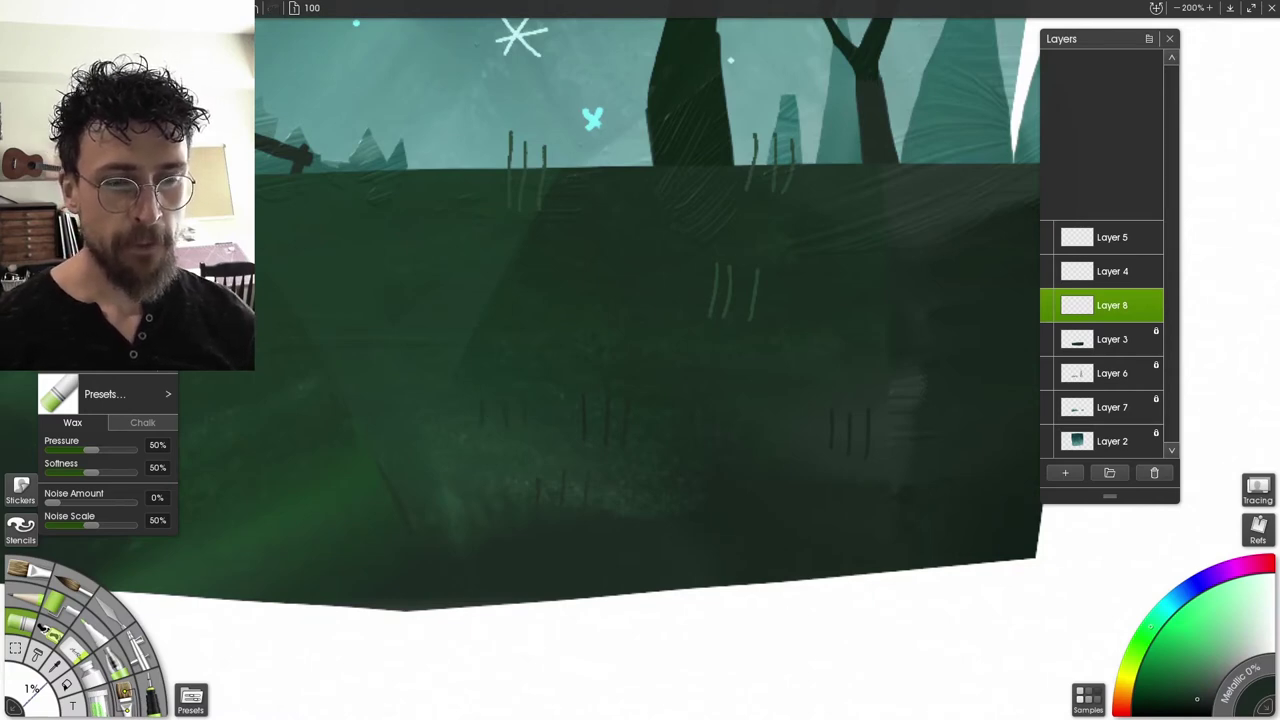
mouse_move(640, 360)
mouse_down()
mouse_move(767, 381)
mouse_move(621, 355)
mouse_up()
click(1190, 691)
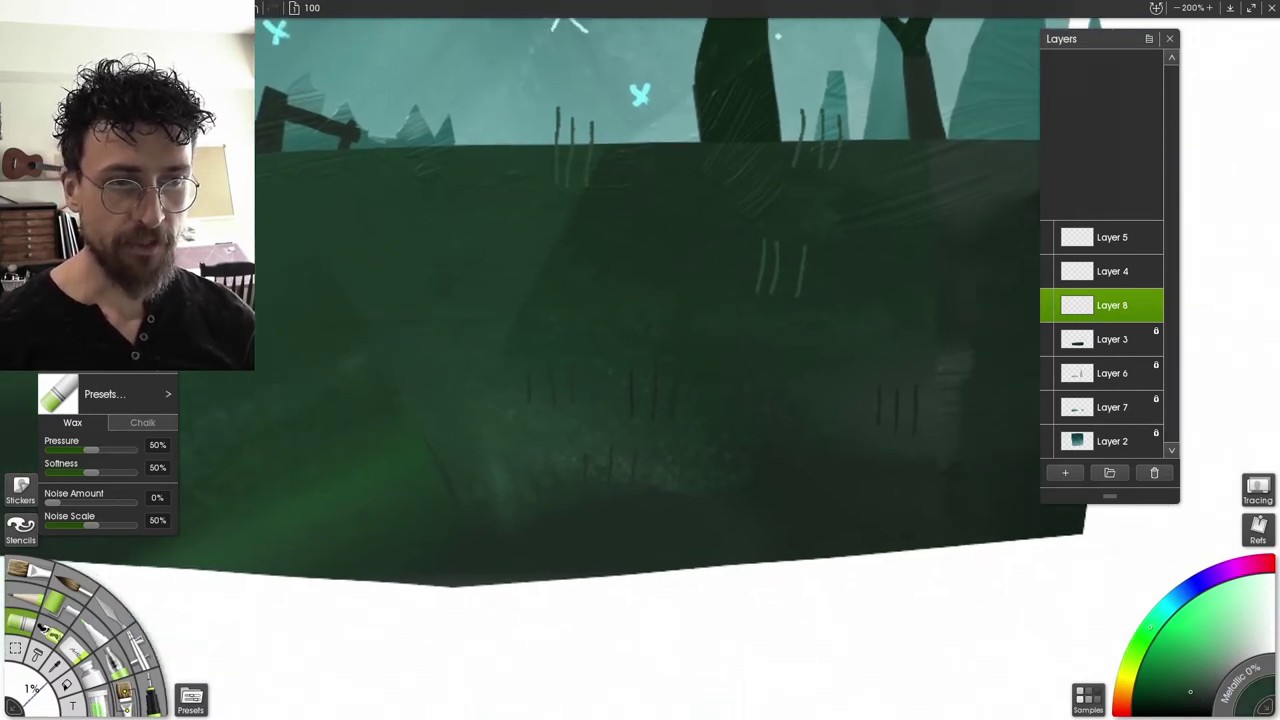
drag(536, 266, 531, 267)
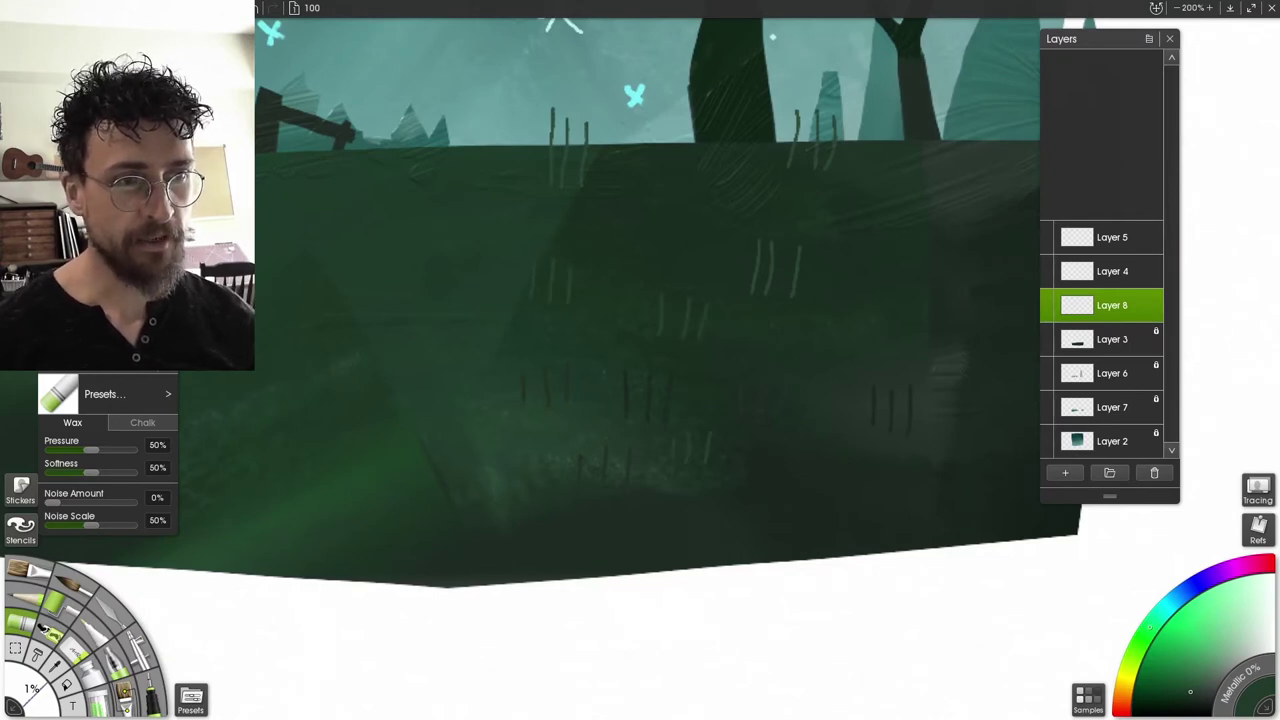
Sample dark greens from the ground and draw grass strokes over its right part and along the horizon near the small bare tree
alt+click(960, 260)
drag(1010, 222, 681, 330)
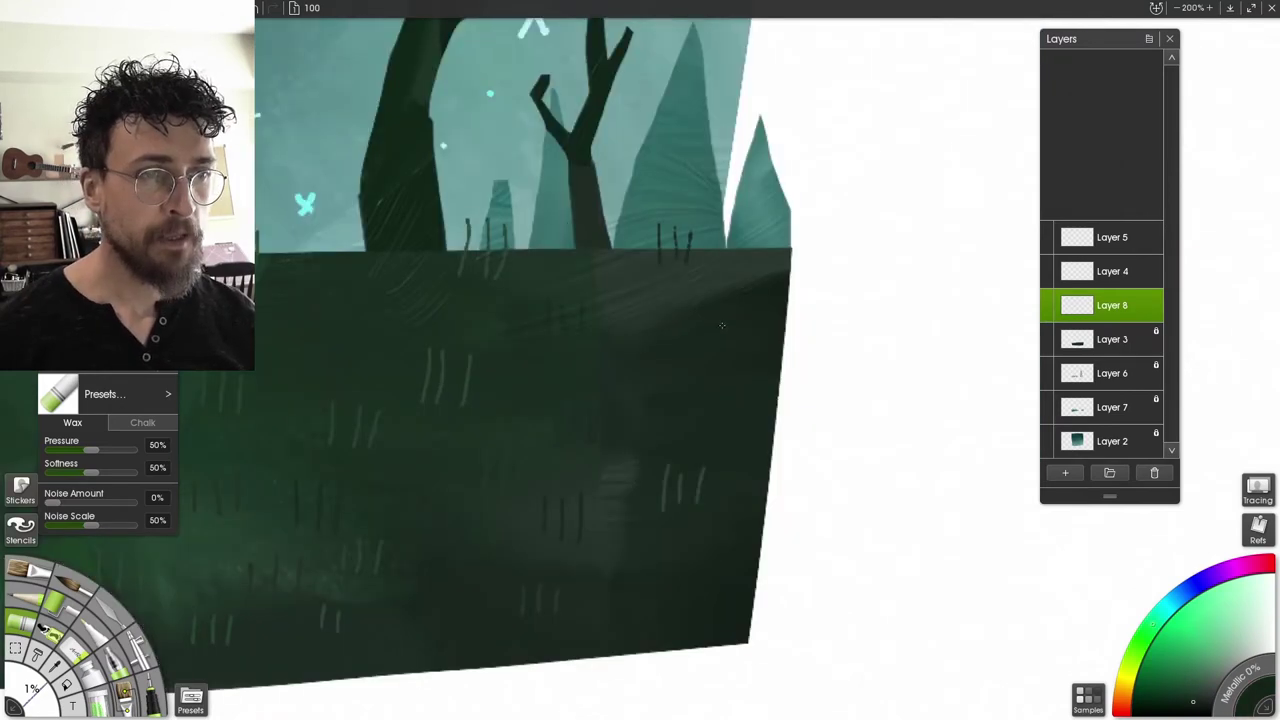
alt+click(737, 271)
mouse_move(748, 248)
mouse_down()
mouse_move(748, 228)
mouse_move(761, 230)
mouse_up()
Draw more grass strokes on the slope below the fence and along the horizon between the fence and the tall tree
mouse_move(284, 379)
mouse_down()
mouse_move(533, 288)
mouse_move(523, 319)
mouse_up()
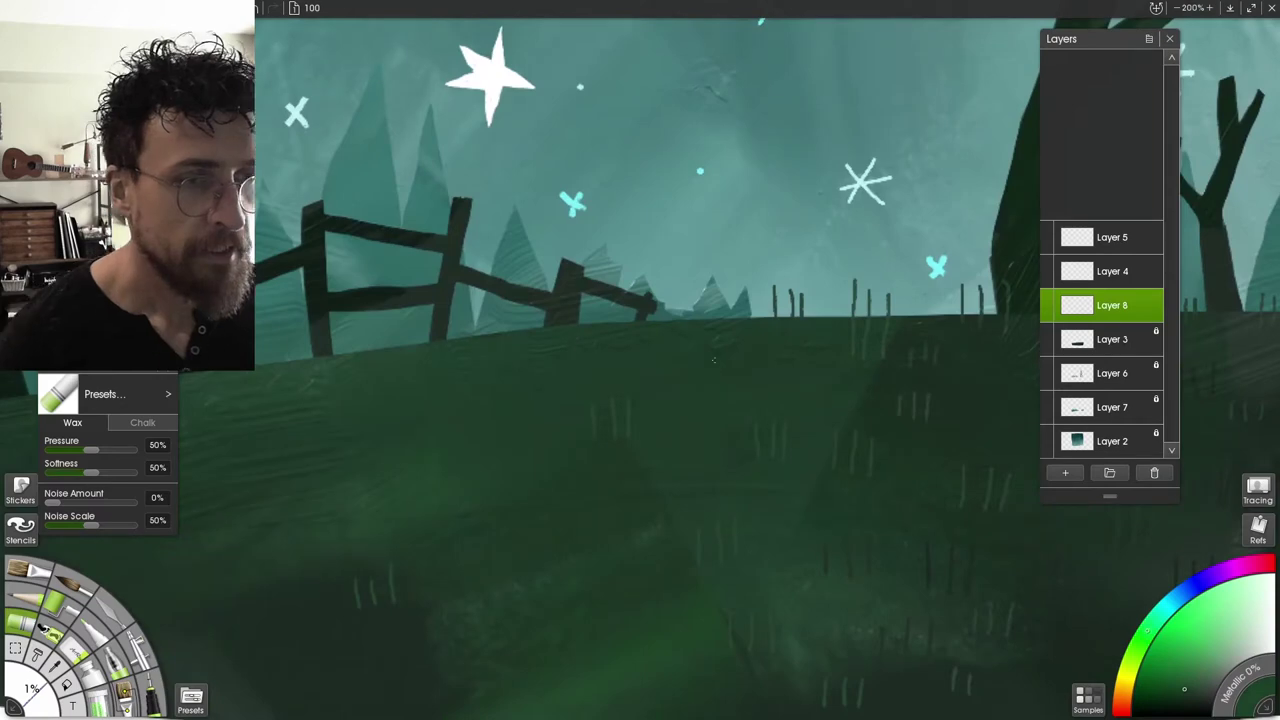
drag(708, 378, 678, 374)
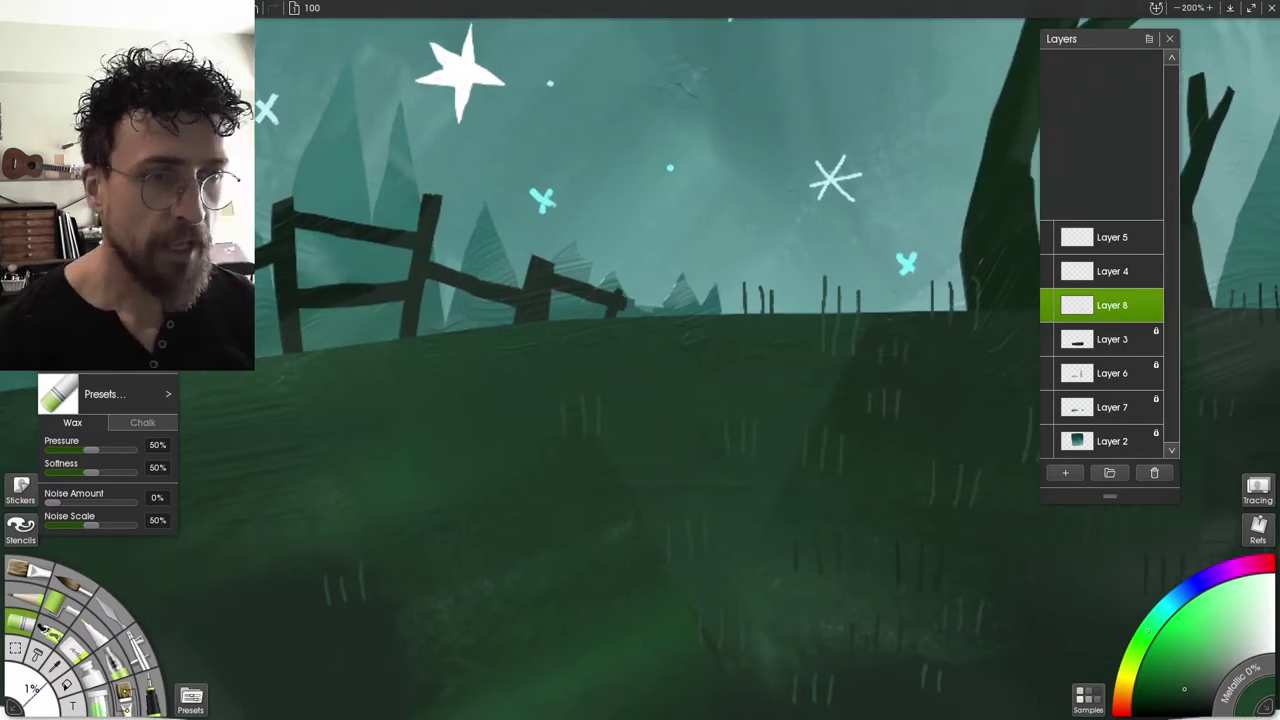
drag(753, 351, 643, 309)
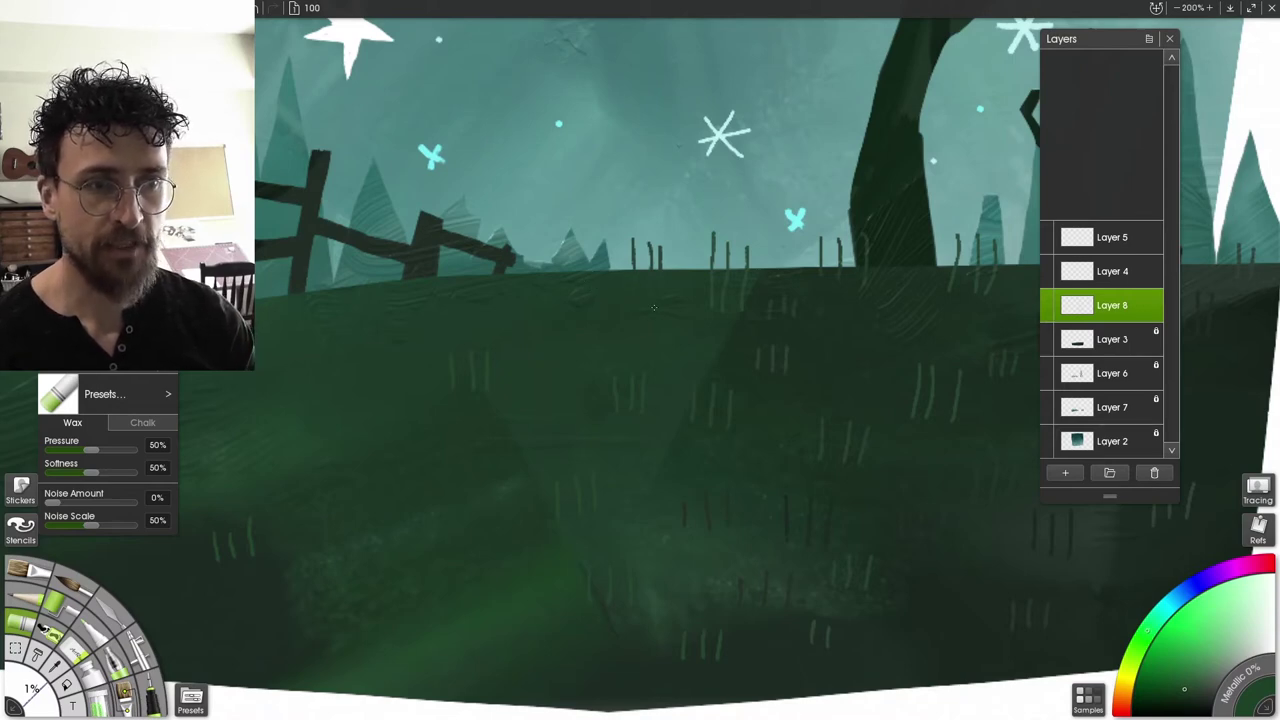
drag(654, 308, 509, 309)
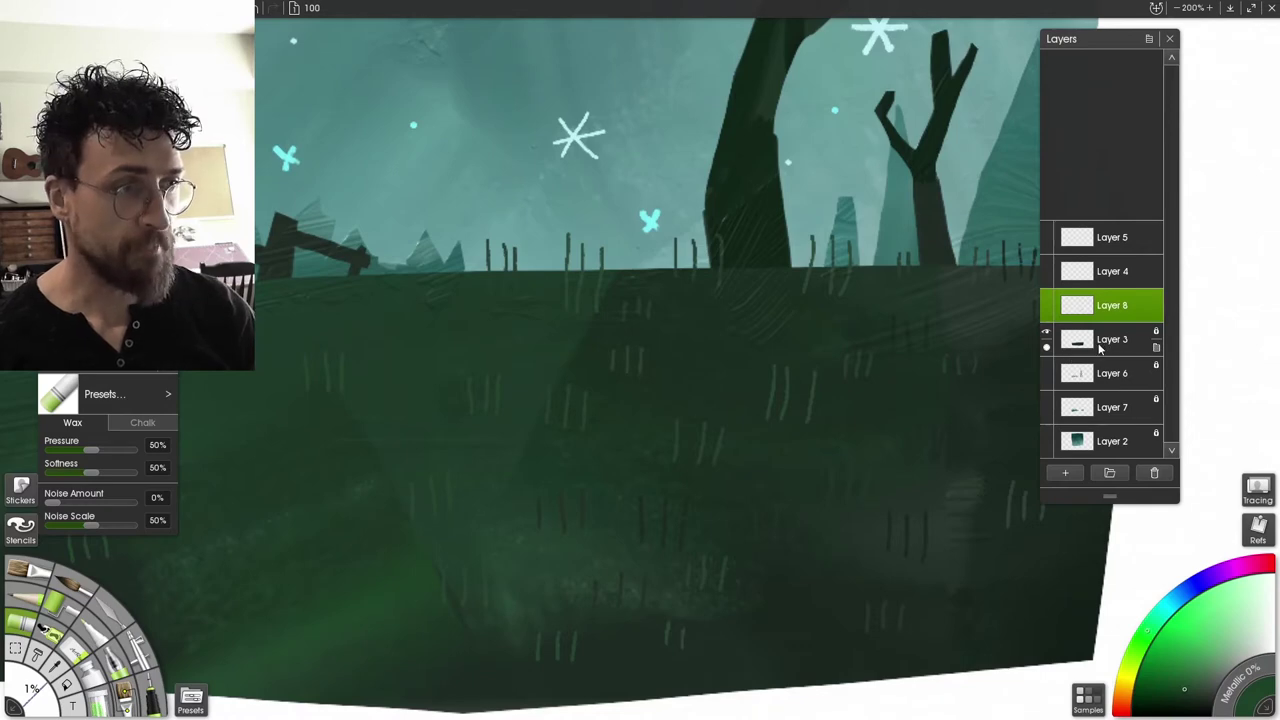
Move the Layers panel over the canvas, then hide and show Layer 3 to check which part of the painting it holds
click(1157, 349)
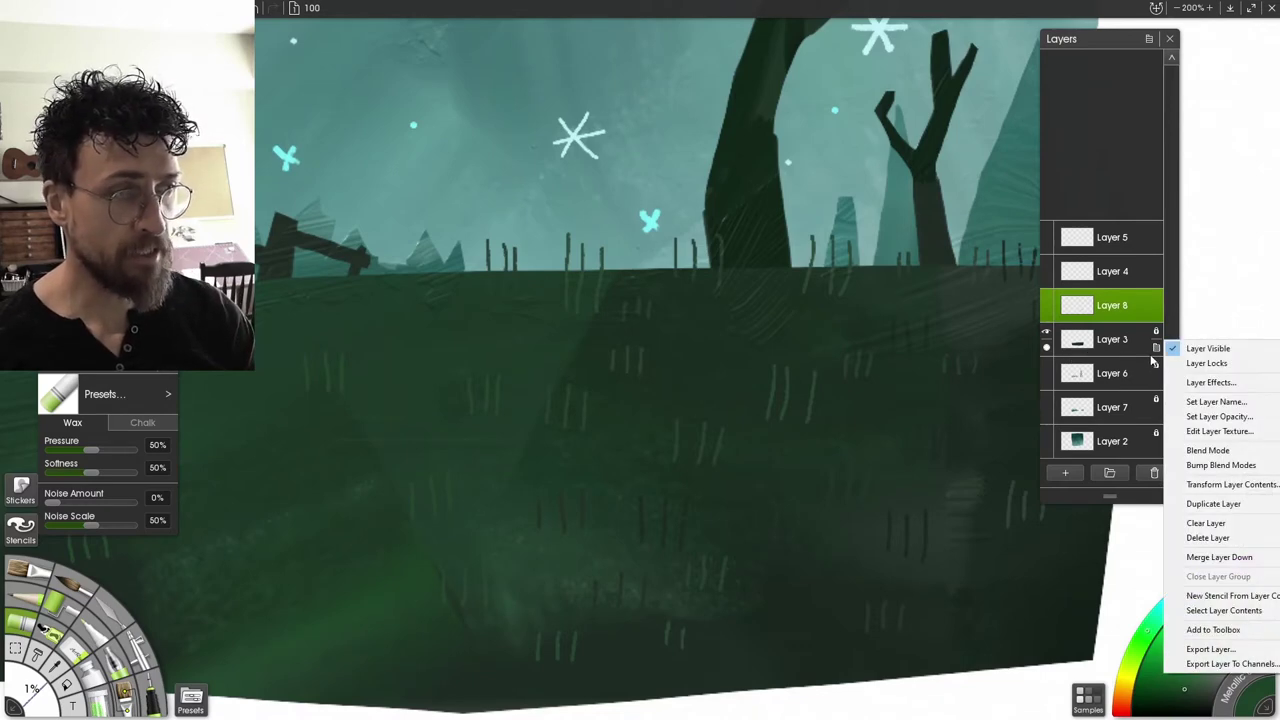
drag(1067, 40, 842, 42)
click(818, 338)
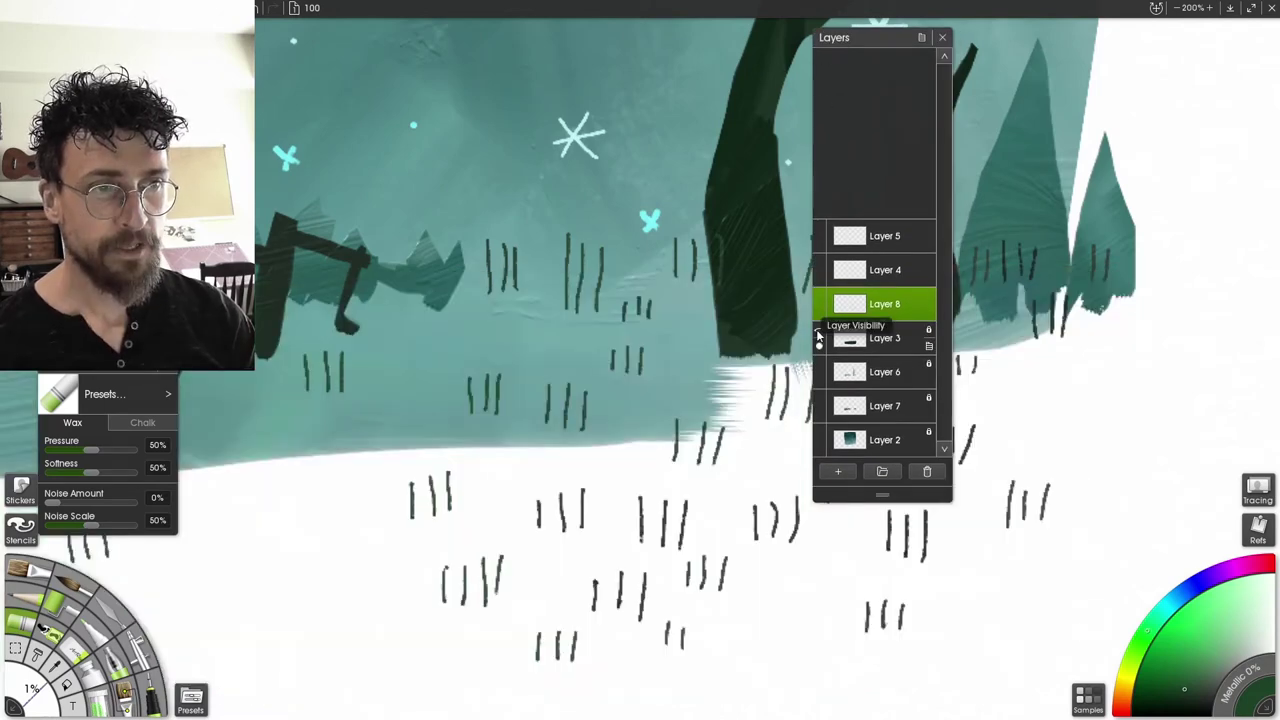
click(818, 338)
Set the bump blend mode of Layer 3 to Replace and move the Layers panel clear of the painting
click(866, 345)
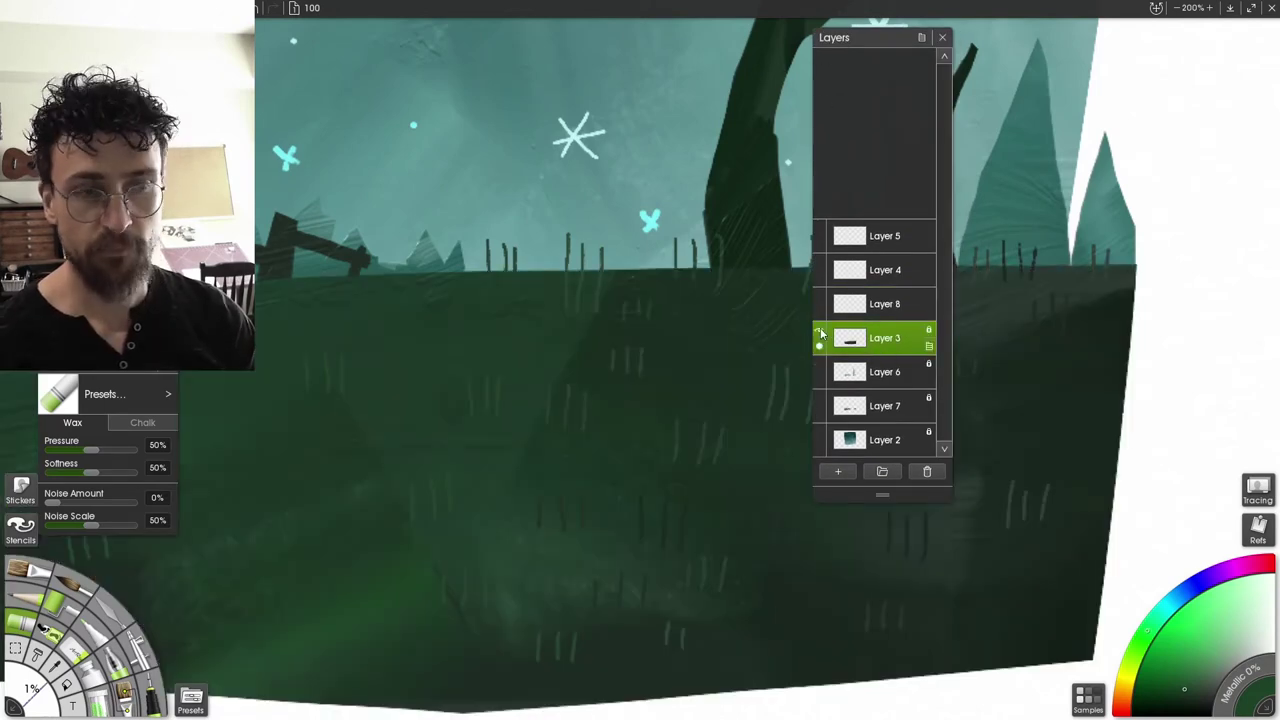
click(929, 346)
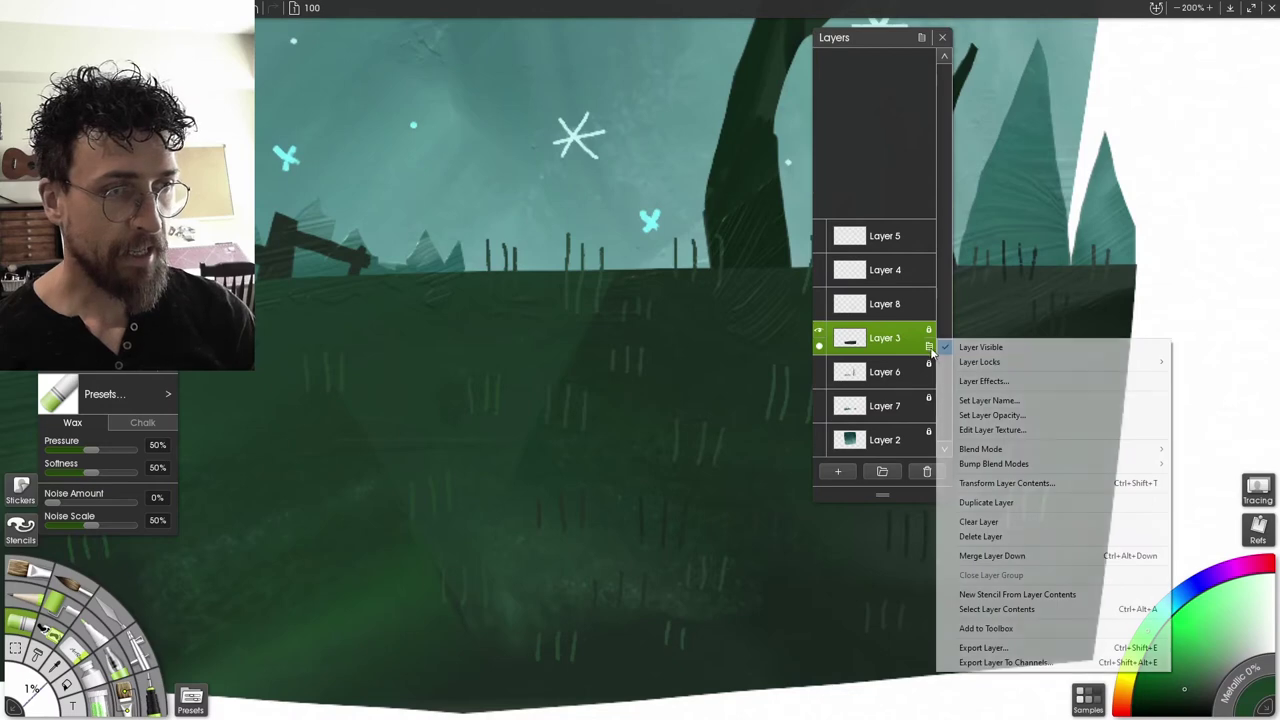
mouse_move(1037, 467)
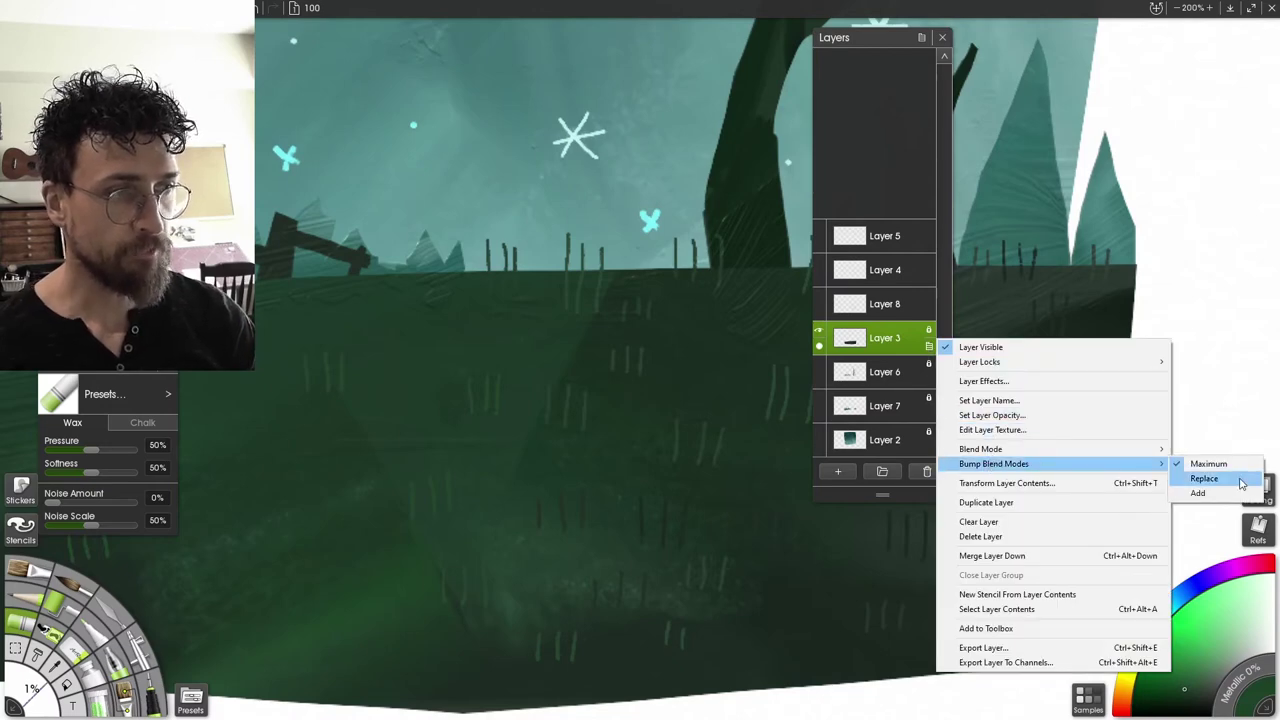
click(1205, 478)
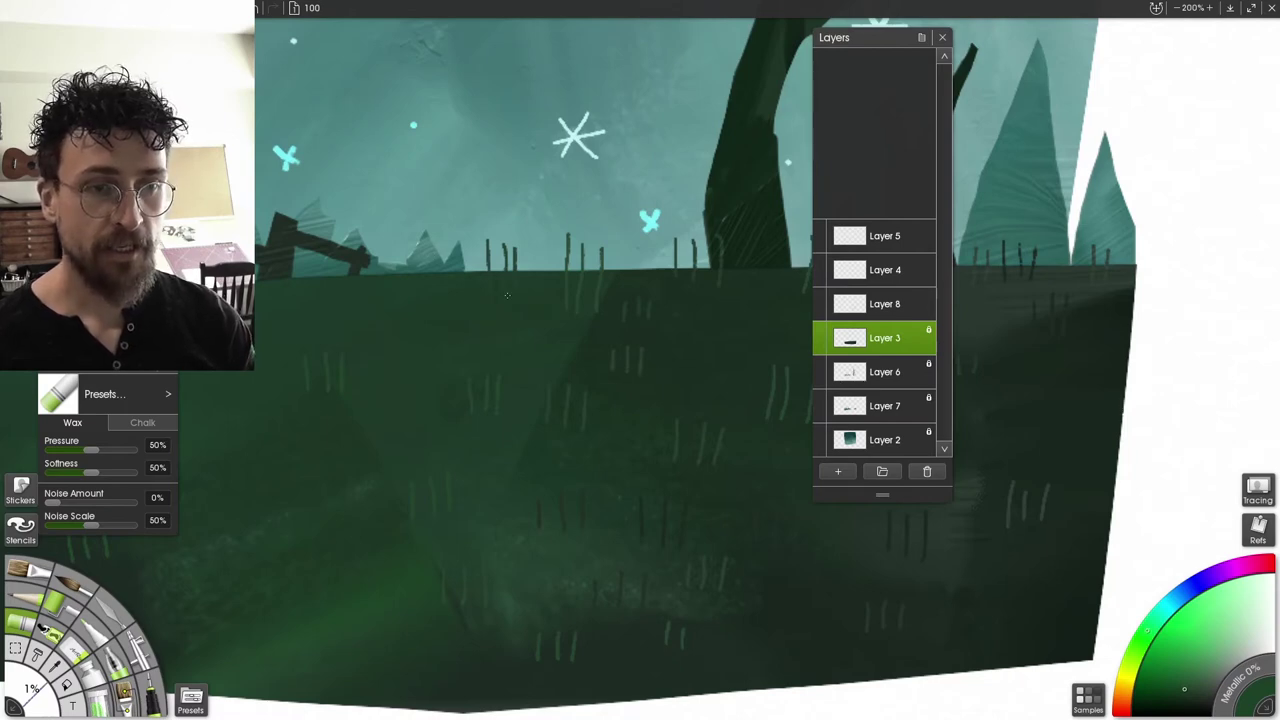
drag(869, 42, 1172, 76)
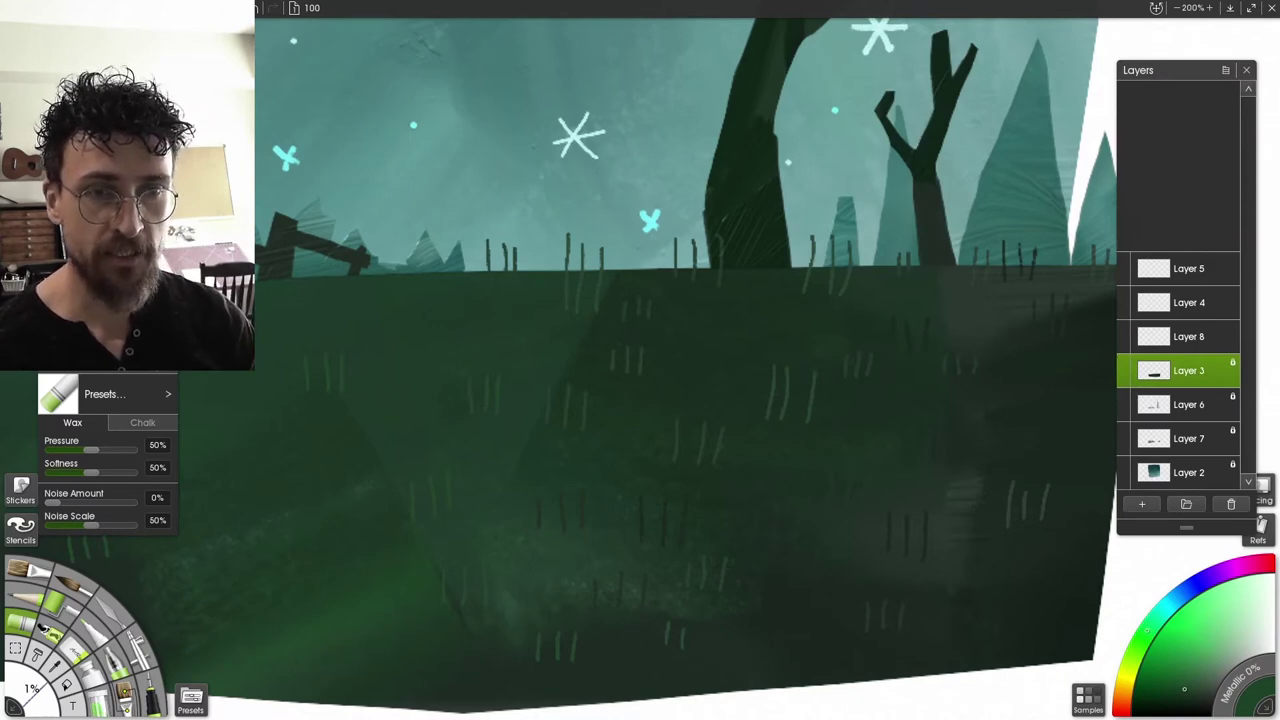
Make Layer 8 active, sample dark greens, and draw grass strokes on the slope and on the horizon beside the fence's low end
drag(620, 400, 830, 365)
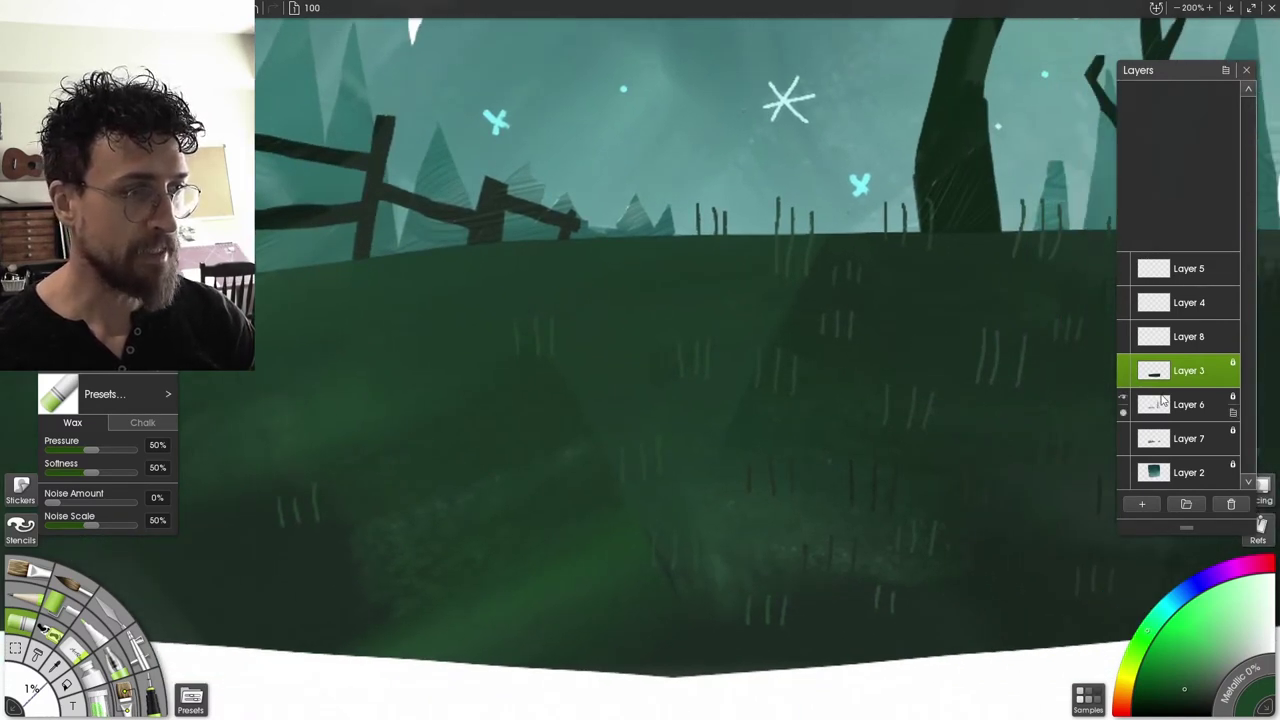
click(1124, 338)
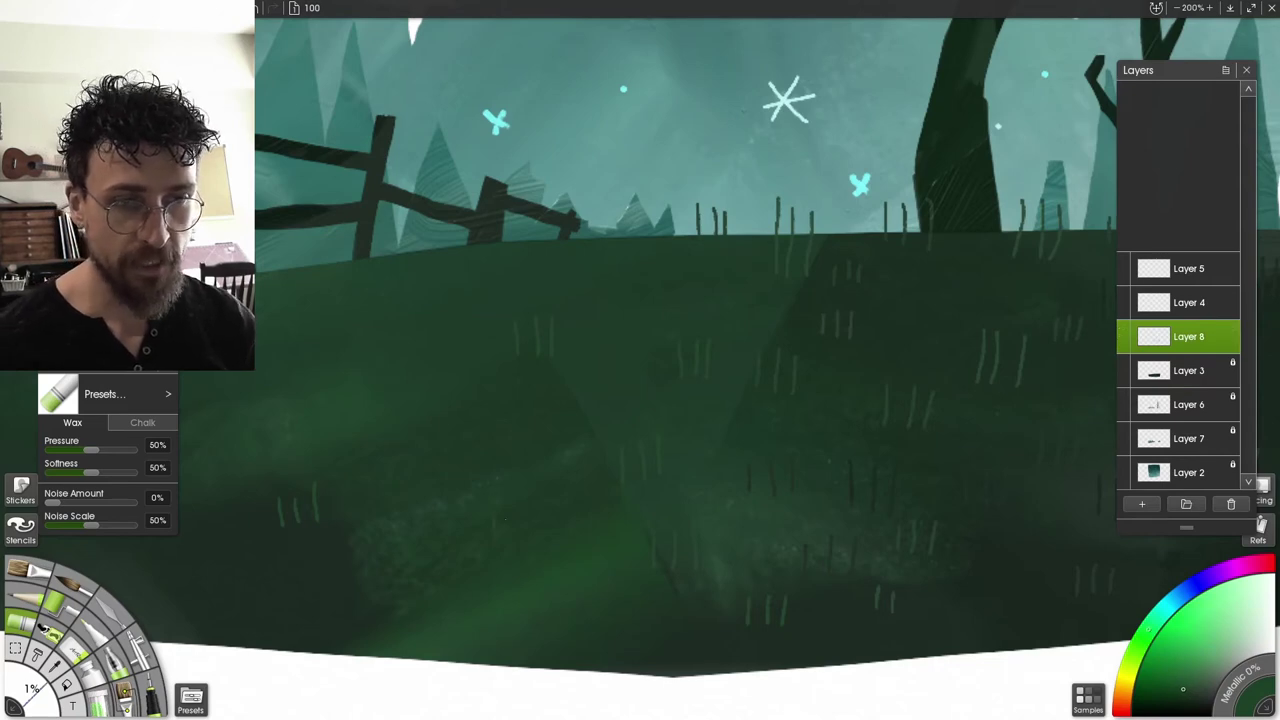
drag(534, 256, 477, 342)
alt+click(477, 342)
alt+click(482, 369)
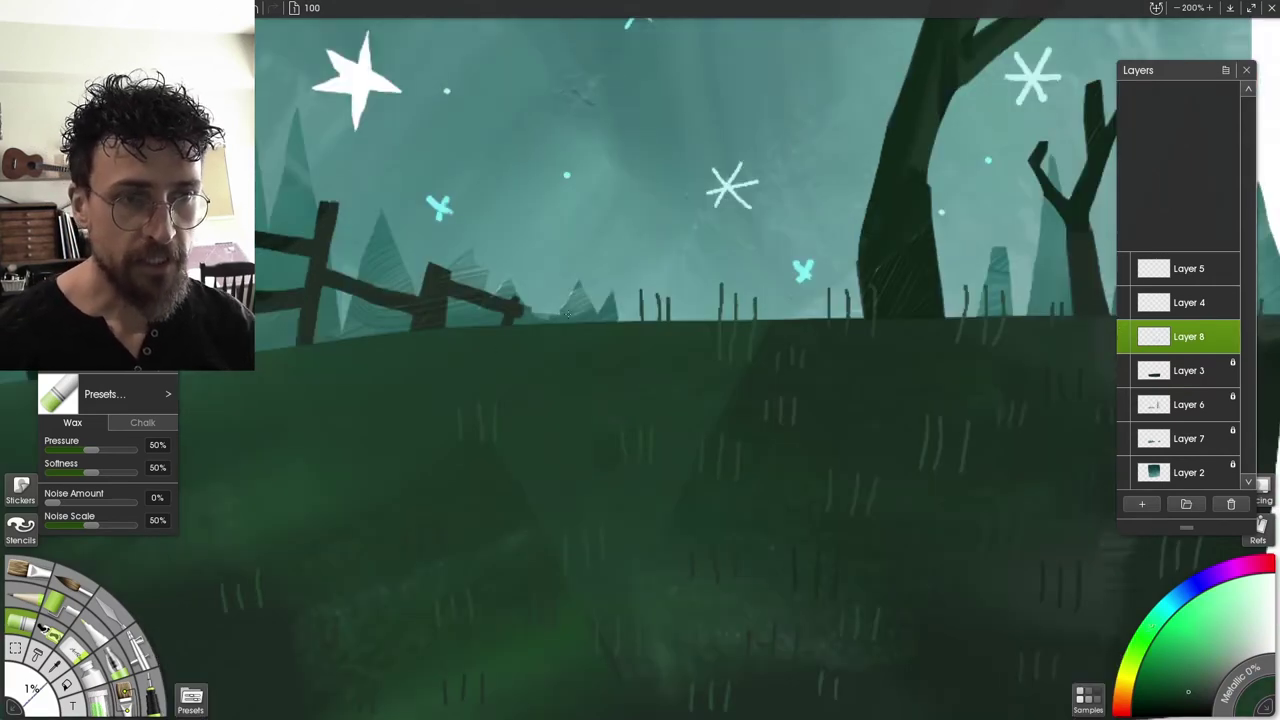
mouse_move(550, 299)
mouse_down()
mouse_move(552, 322)
mouse_move(573, 322)
mouse_up()
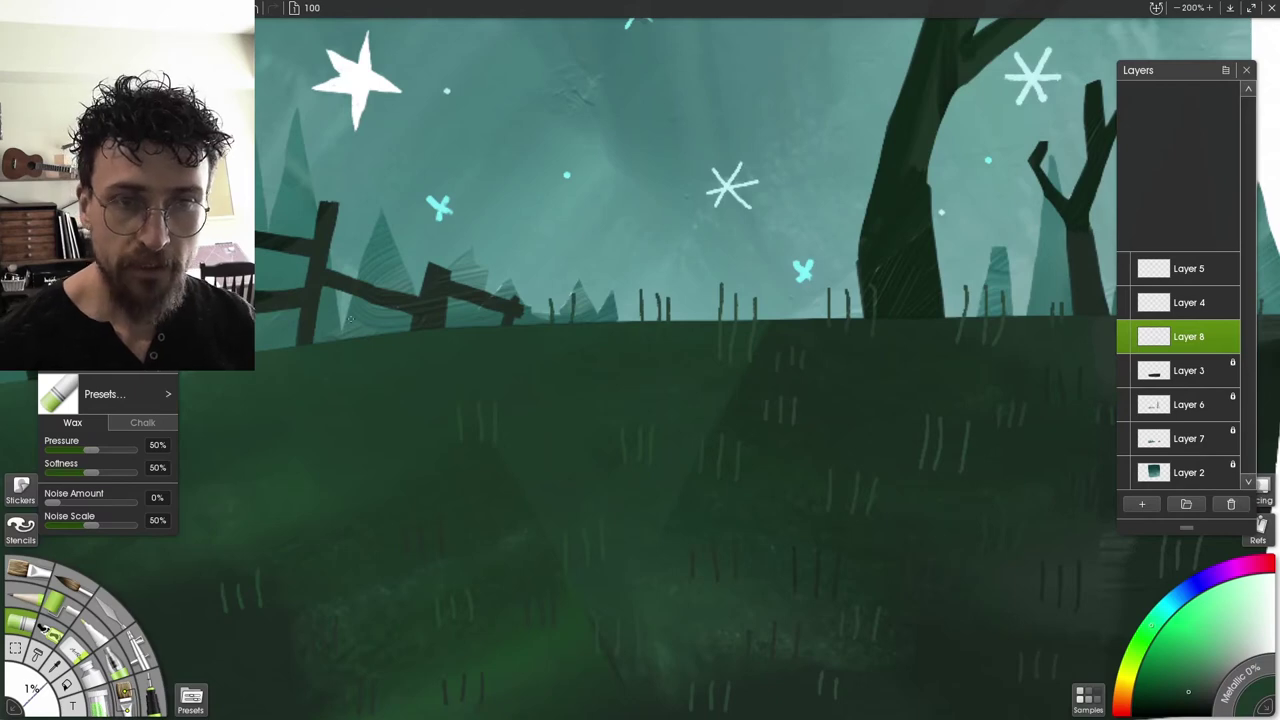
Draw groups of light and dark green grass strokes along the fence base and across the left side of the ground
drag(383, 347, 631, 261)
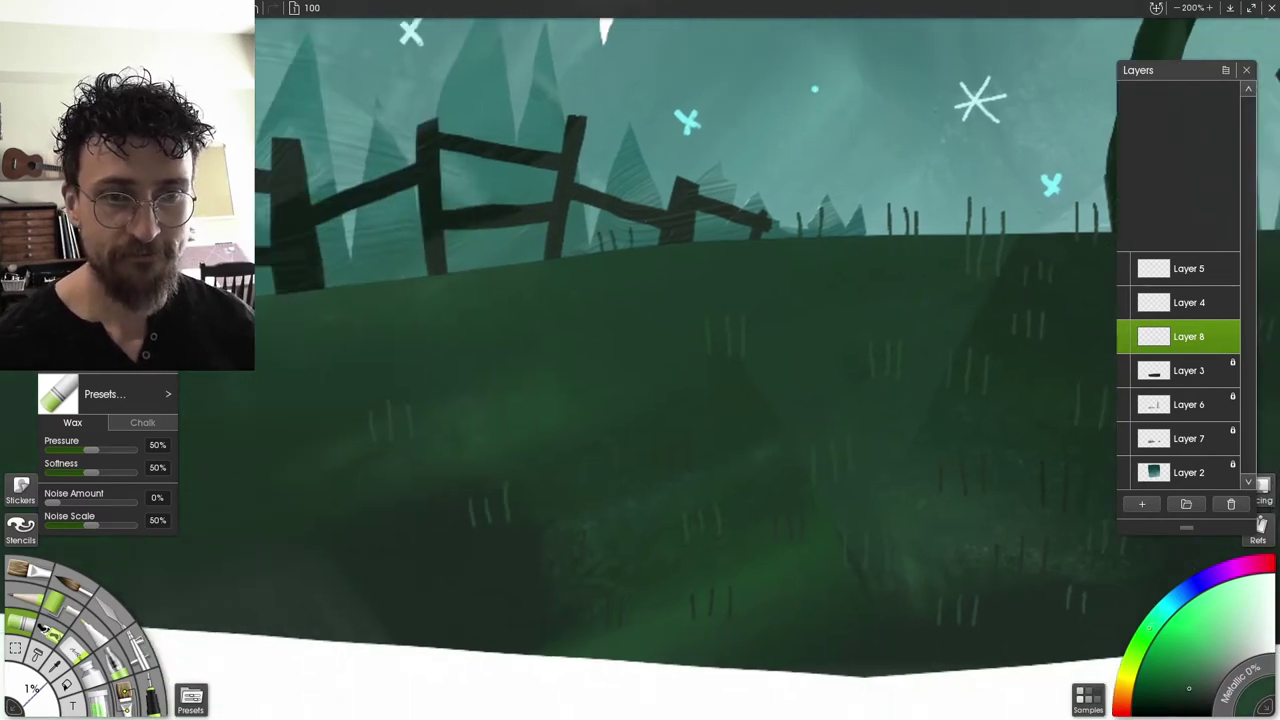
drag(780, 250, 650, 90)
scroll(650, 90, up, 1)
scroll(652, 362, down, 2)
scroll(779, 252, up, 2)
drag(779, 290, 478, 343)
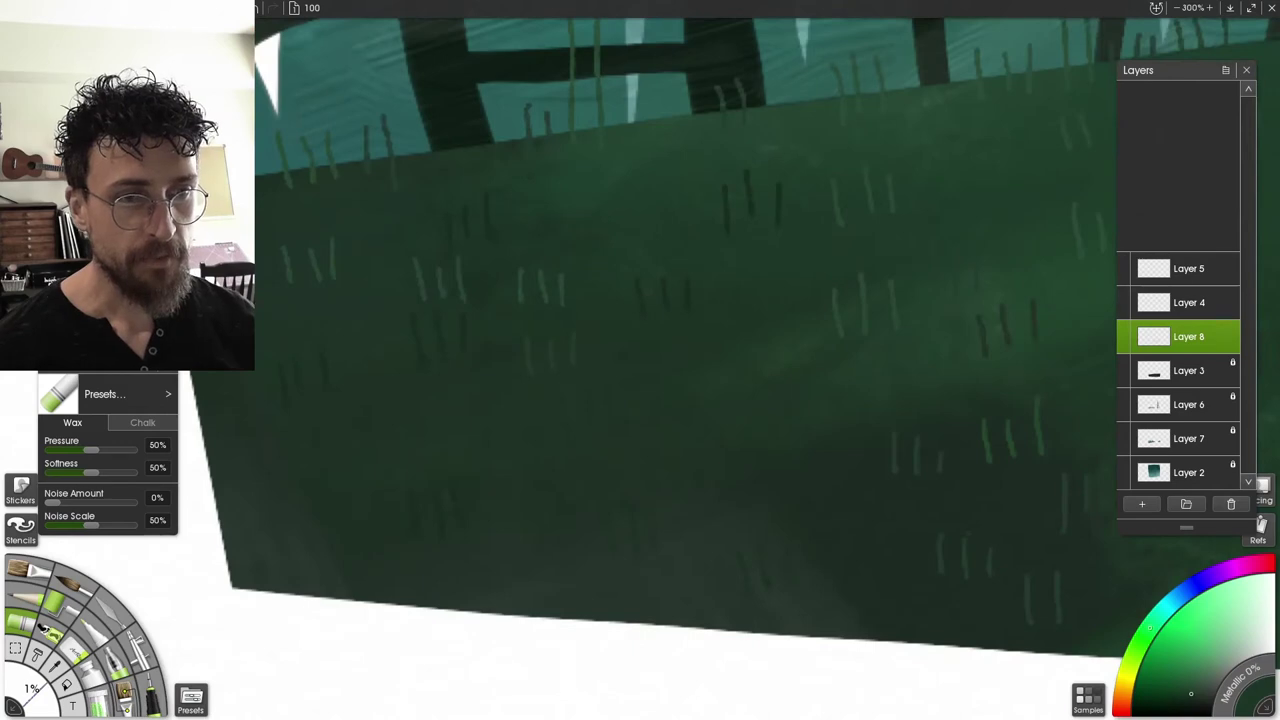
Add small groups of muted green grass strokes near the lower edge of the ground's left side
drag(552, 510, 549, 479)
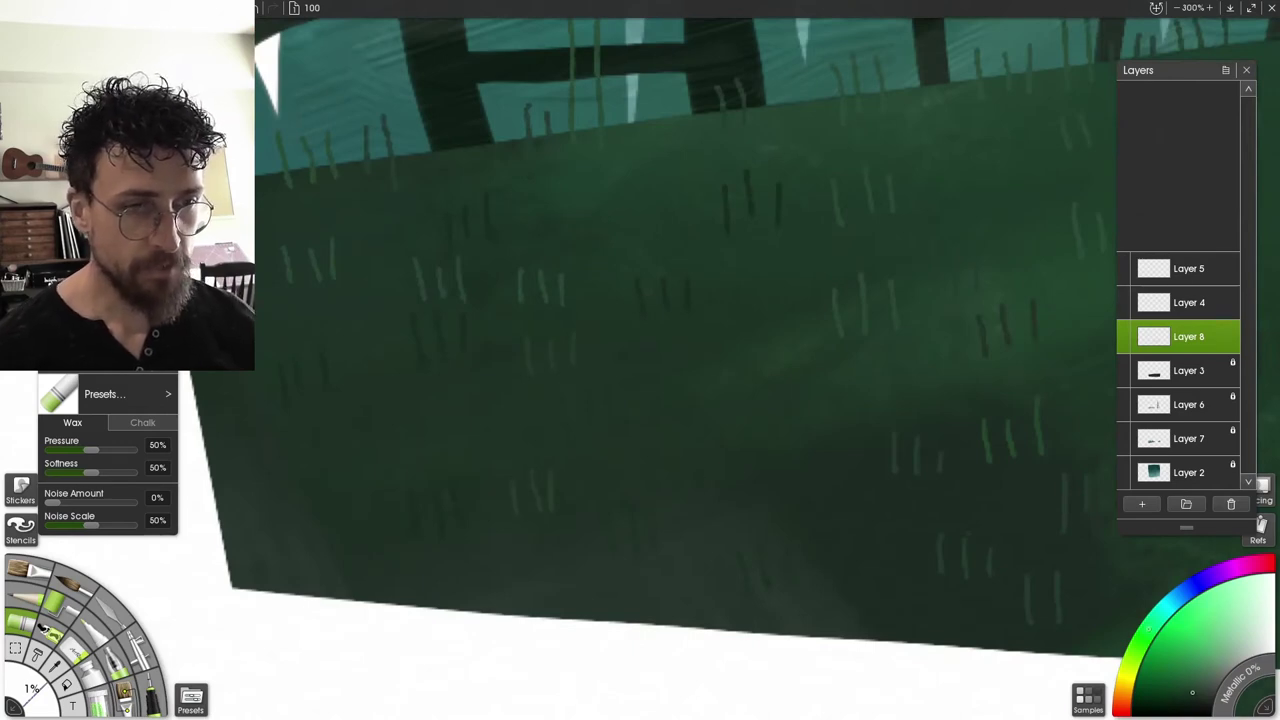
drag(774, 497, 778, 533)
drag(800, 506, 802, 530)
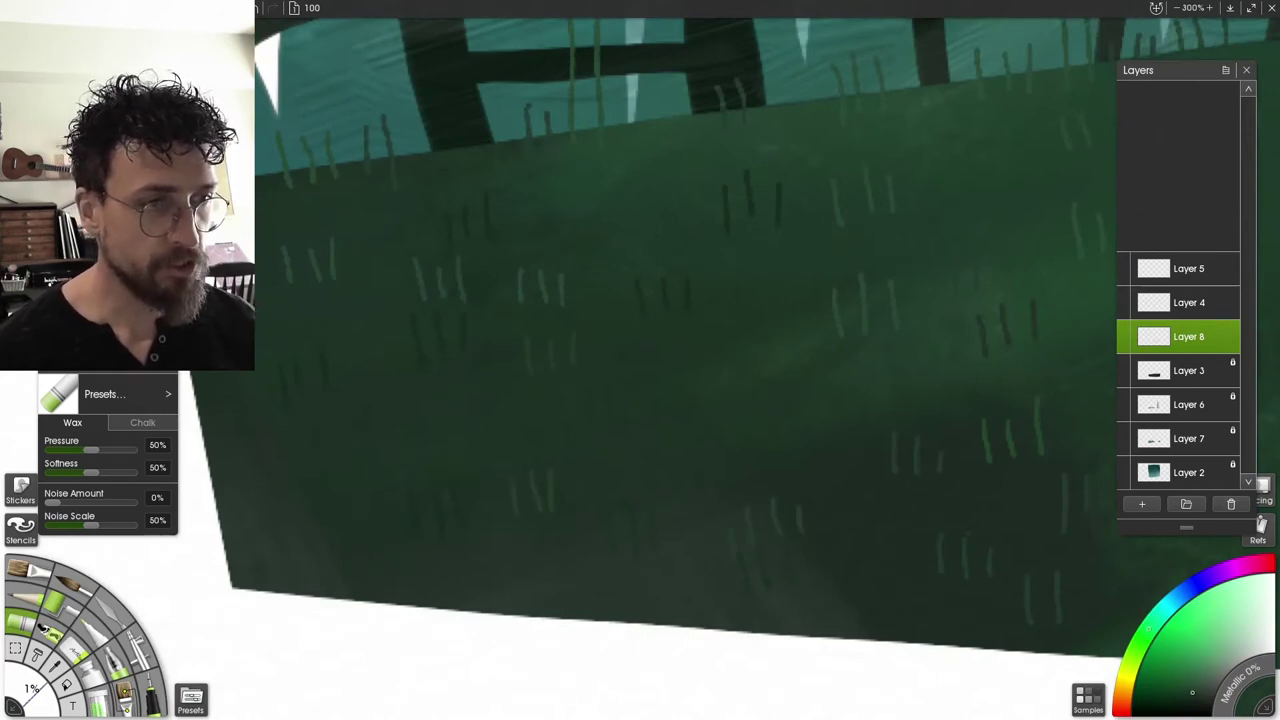
drag(823, 427, 827, 460)
mouse_move(866, 389)
mouse_down()
mouse_move(861, 413)
mouse_move(883, 415)
mouse_up()
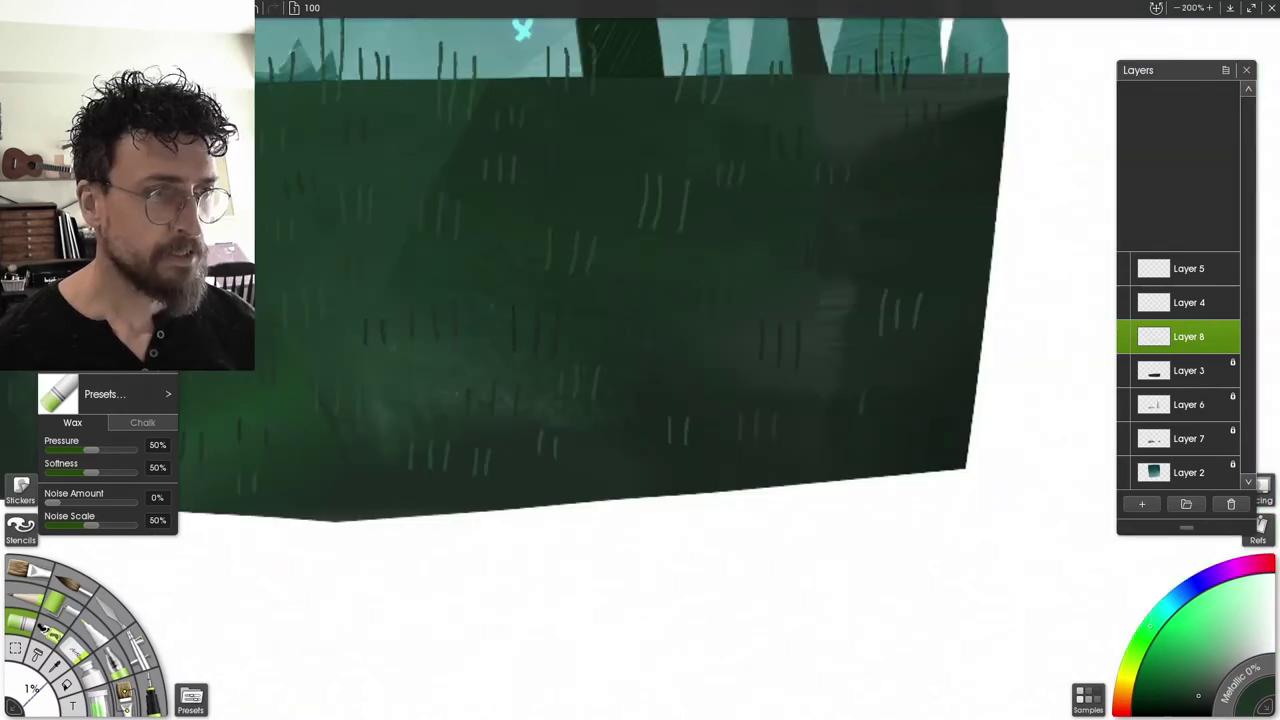
Draw short, slanted grass strokes near the right edge of the ground on Layer 8
drag(901, 387, 897, 409)
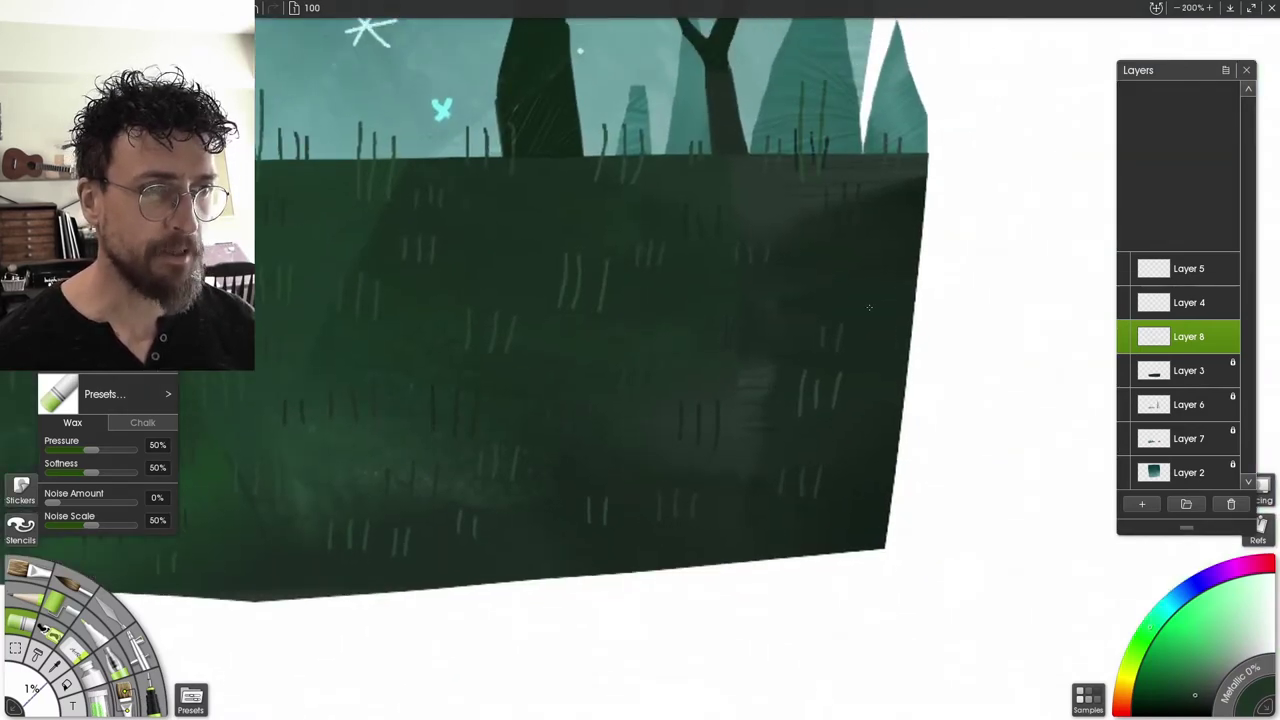
drag(876, 298, 870, 325)
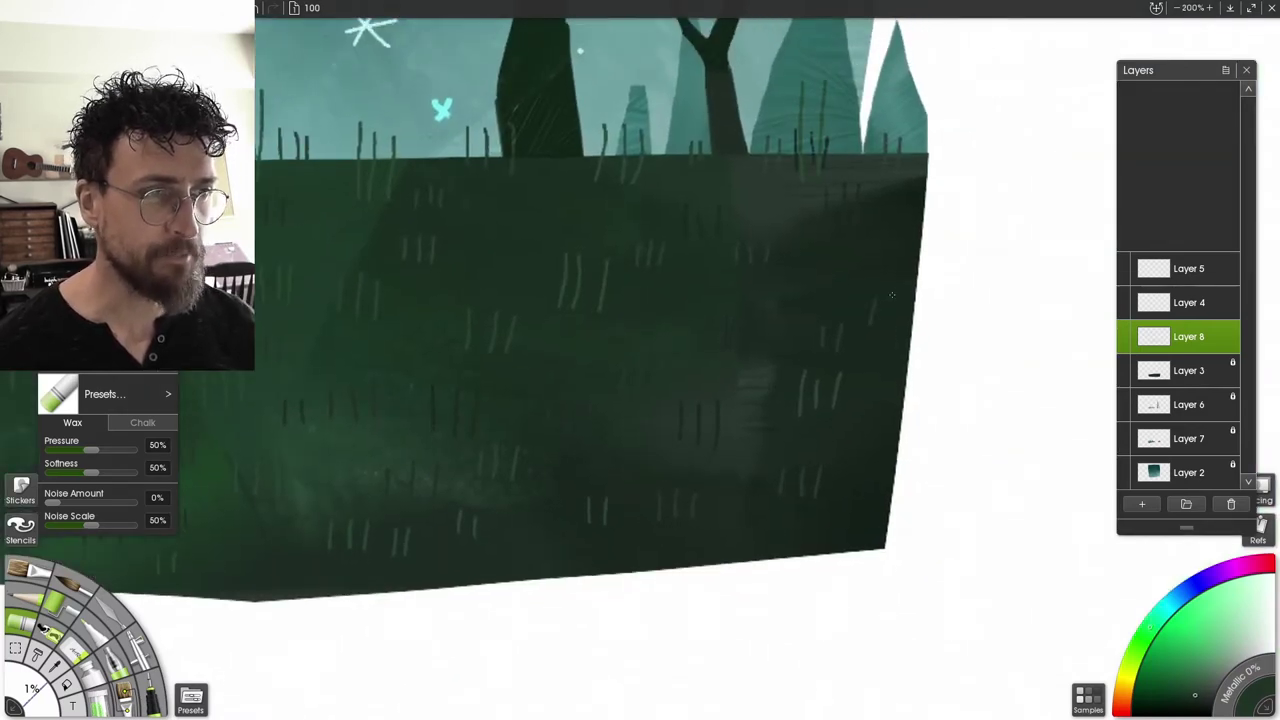
drag(889, 300, 887, 324)
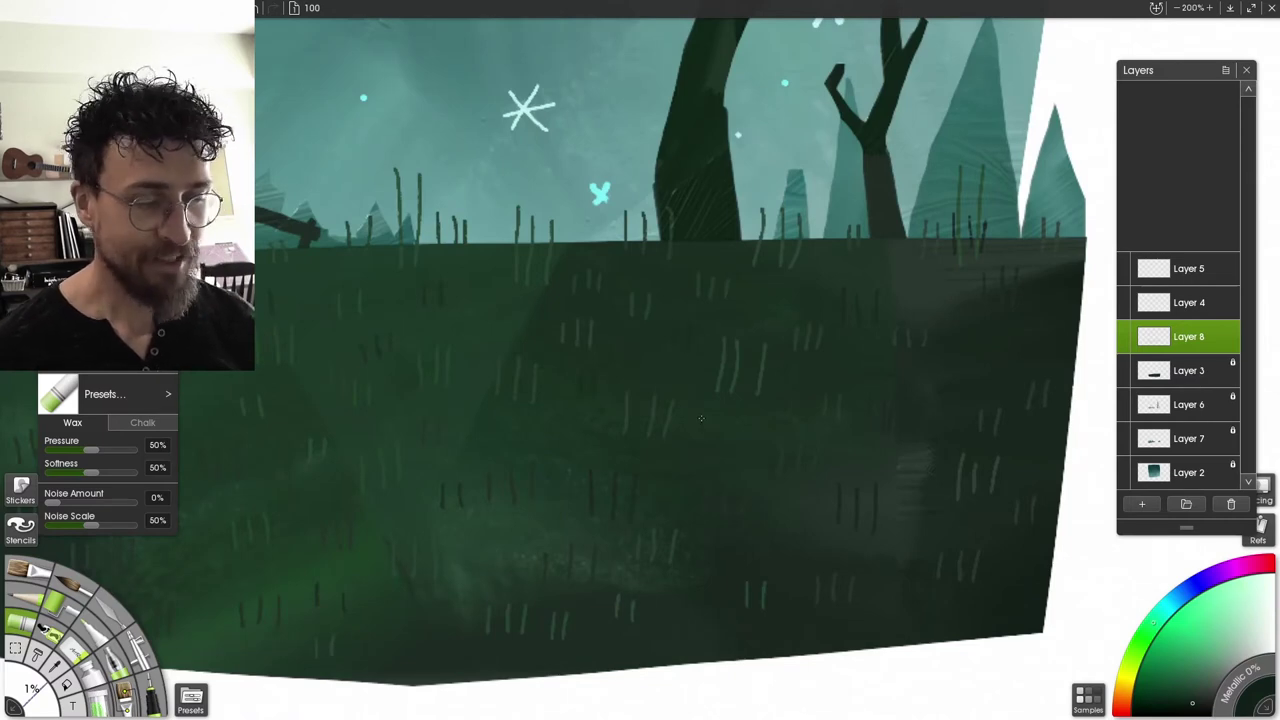
Sample a muted green and add a few short grass strokes near the ground's lower centre edge on Layer 8
drag(500, 298, 484, 414)
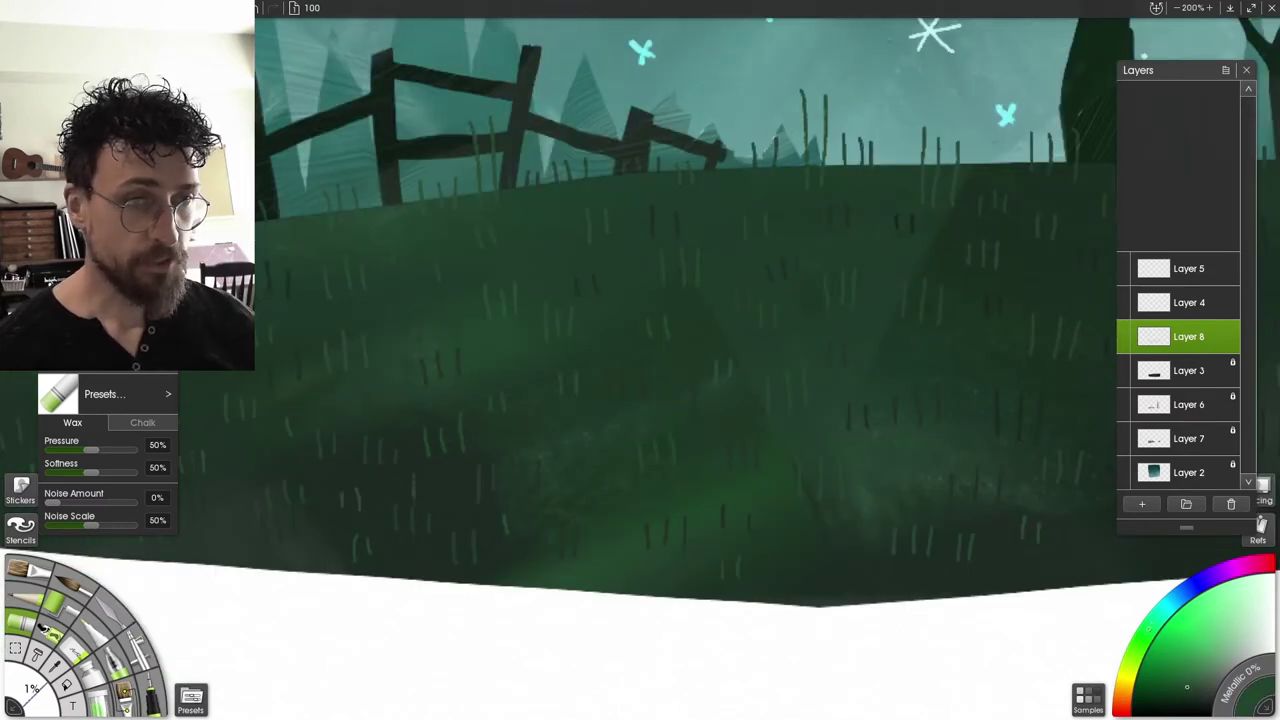
drag(640, 350, 607, 351)
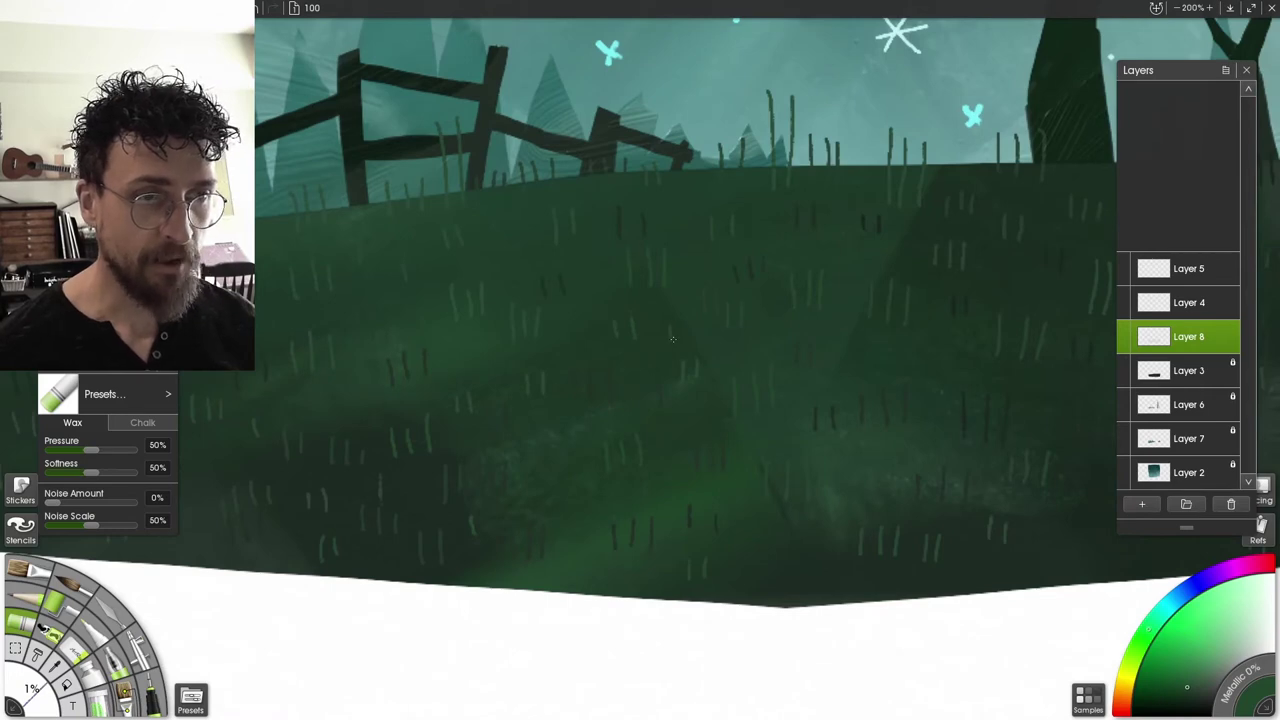
drag(740, 350, 533, 334)
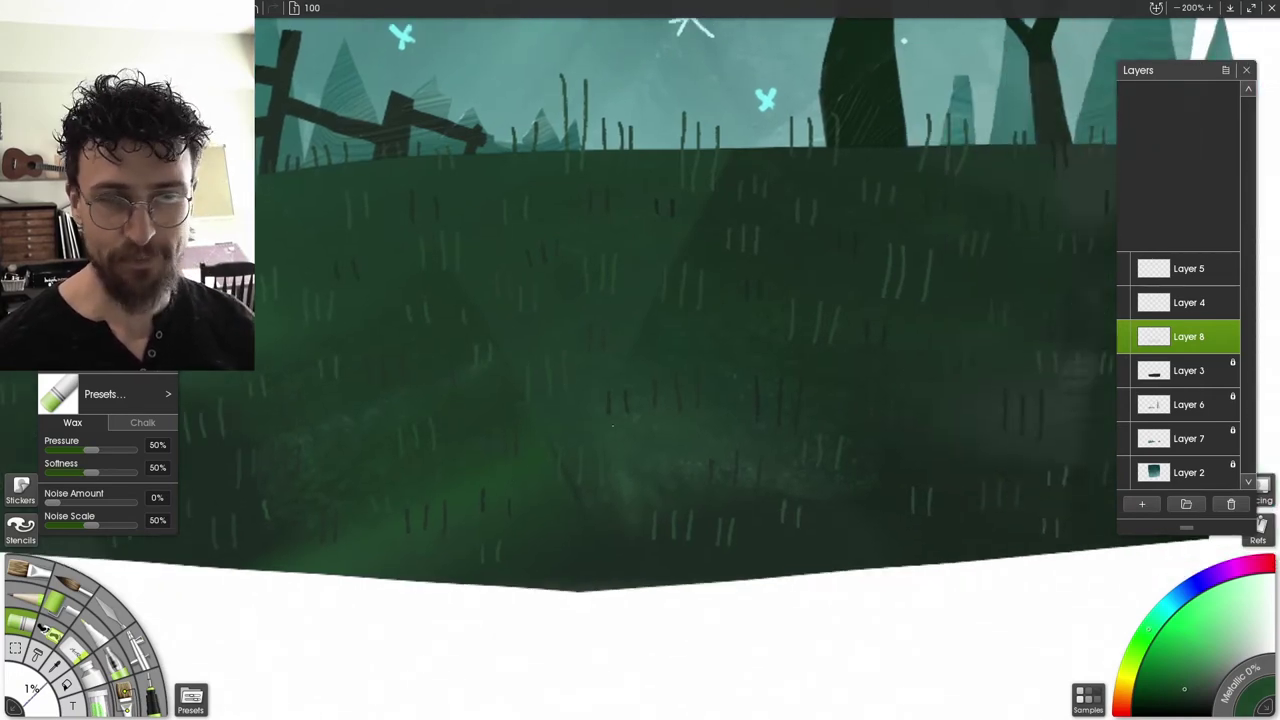
alt+click(635, 493)
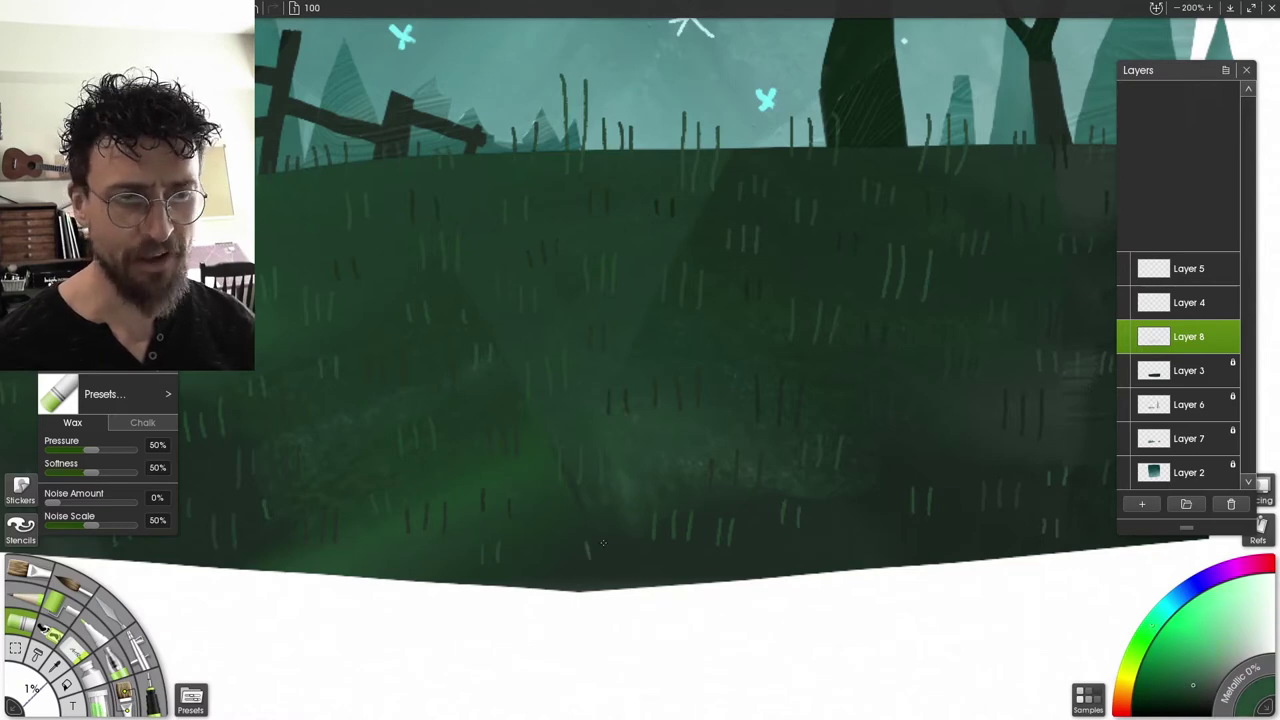
drag(603, 543, 508, 600)
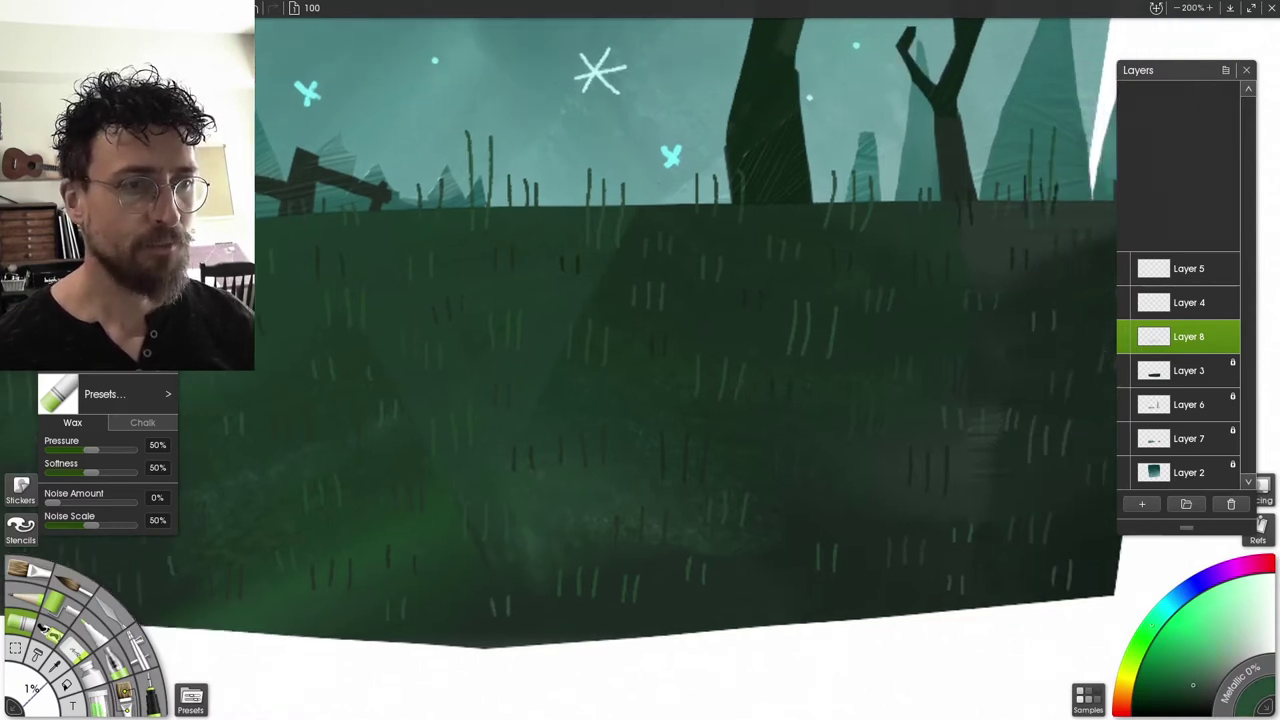
Sample muted greens and add small grass strokes on the ground below the large tree, in its upper and middle parts
alt+click(541, 317)
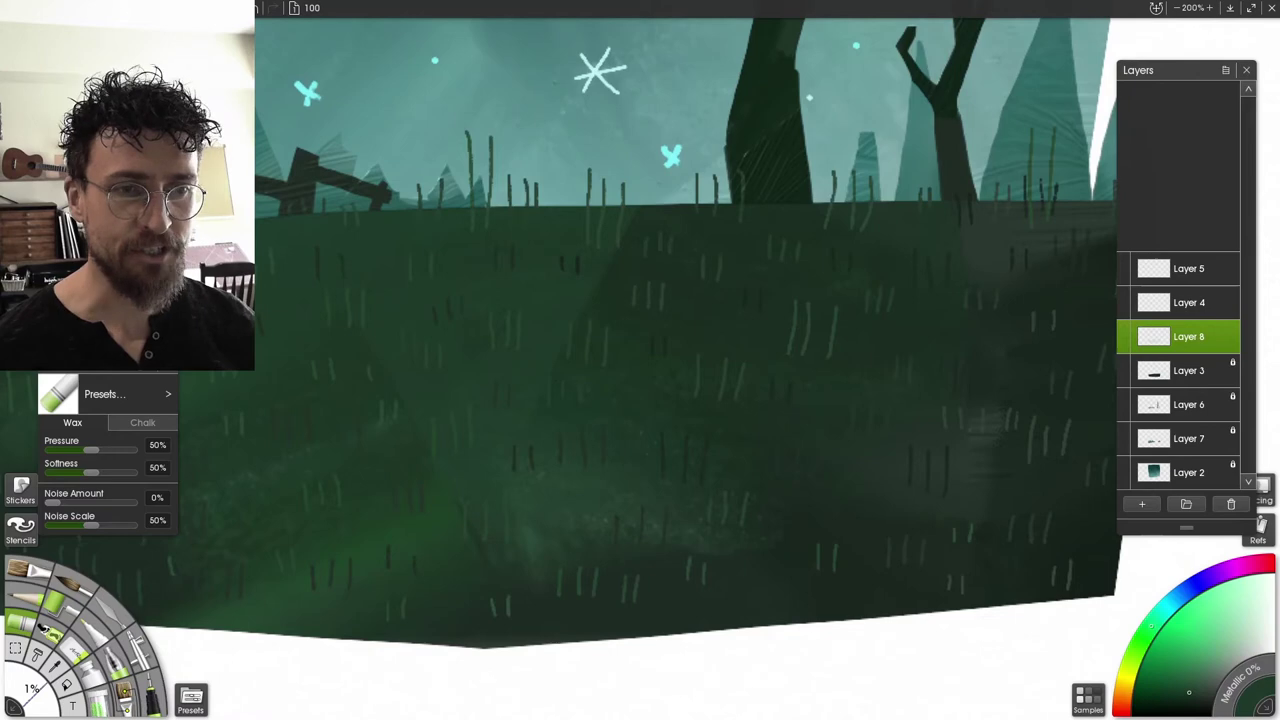
drag(938, 437, 768, 433)
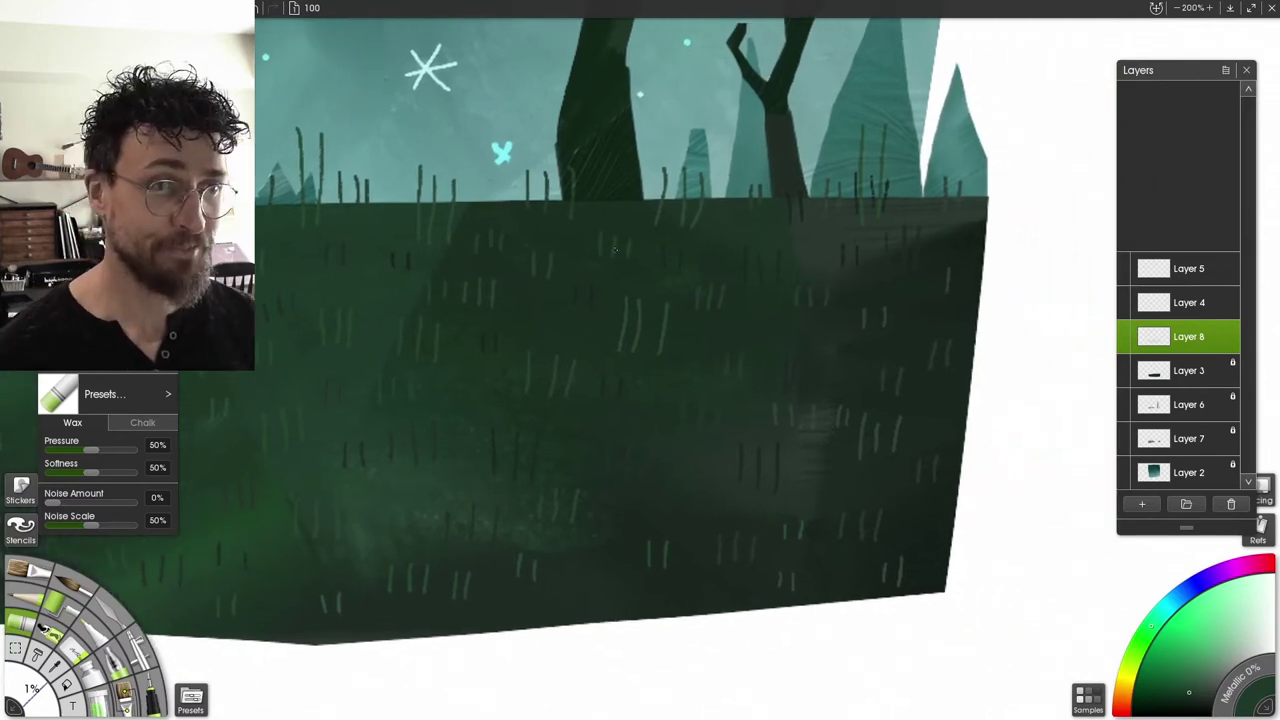
alt+click(621, 335)
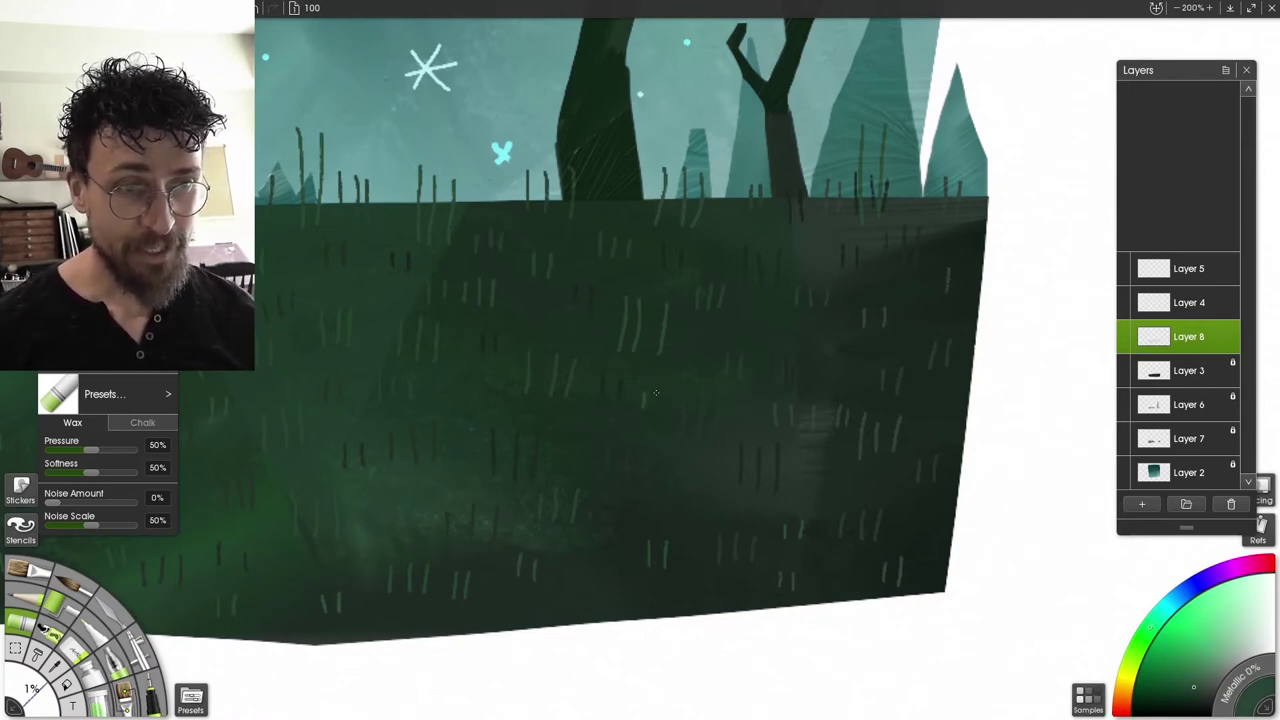
drag(640, 360, 682, 570)
Draw thin grass strokes over the base of the thick fence post near the ground's left end
drag(400, 450, 1043, 336)
mouse_move(496, 341)
mouse_down()
mouse_move(677, 338)
mouse_move(698, 319)
mouse_up()
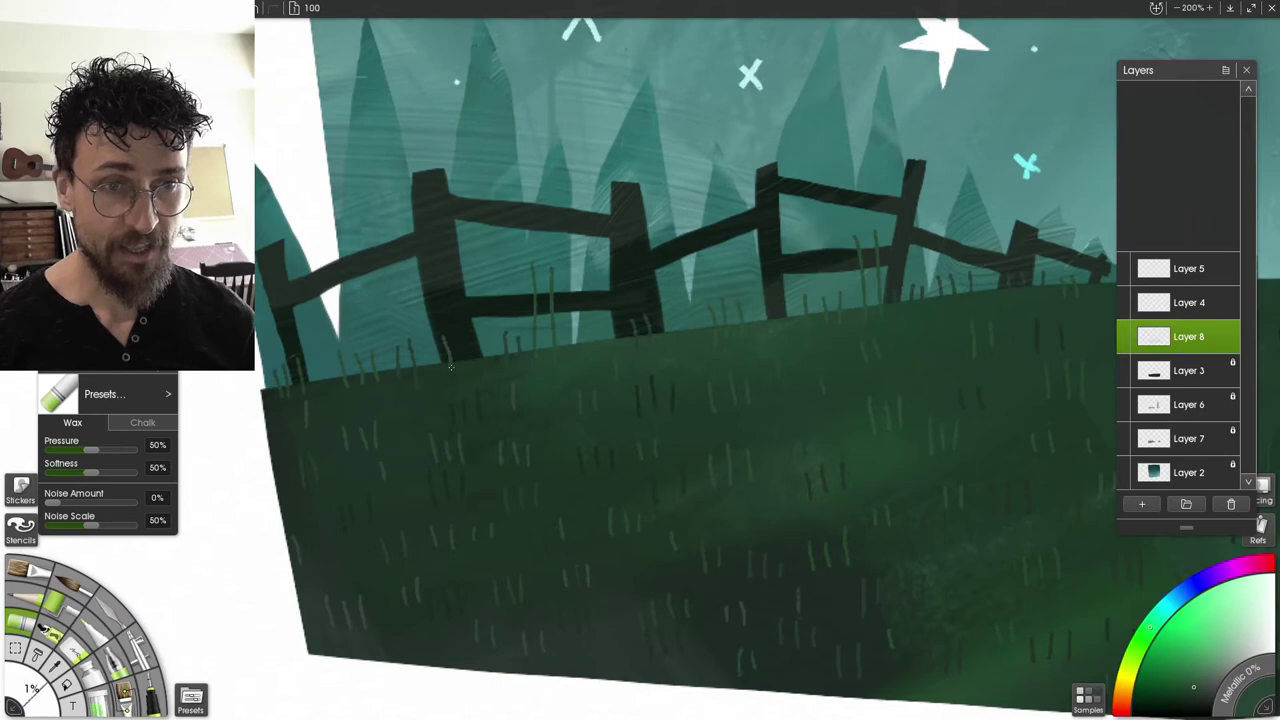
drag(455, 321, 462, 358)
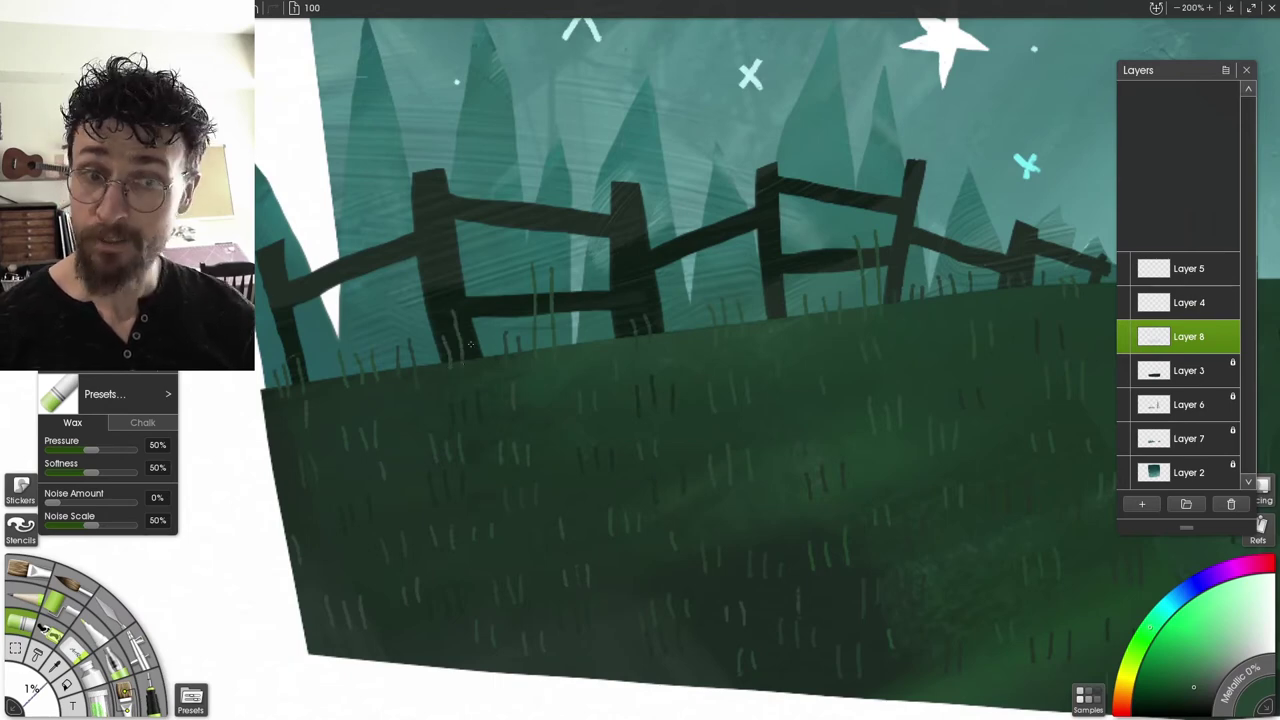
Examine the grass across the whole painting, toggling Layer 8's visibility to compare with and without it
drag(671, 287, 461, 334)
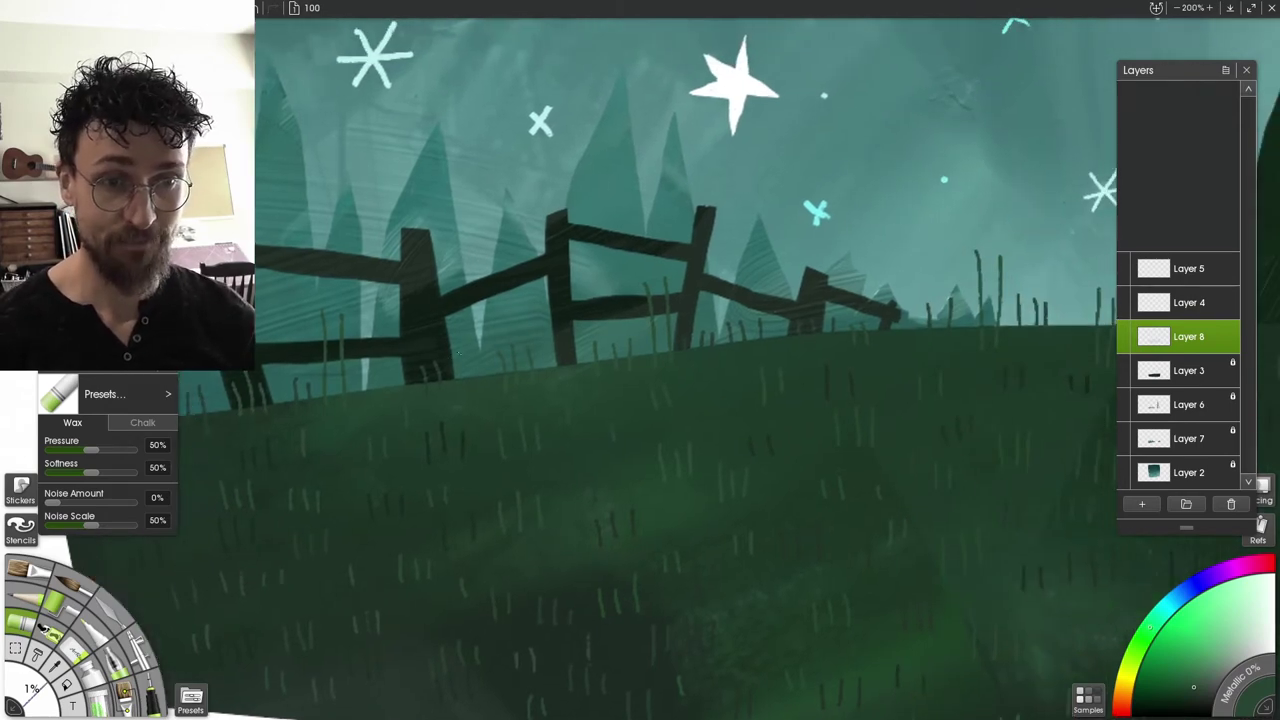
drag(900, 330, 371, 354)
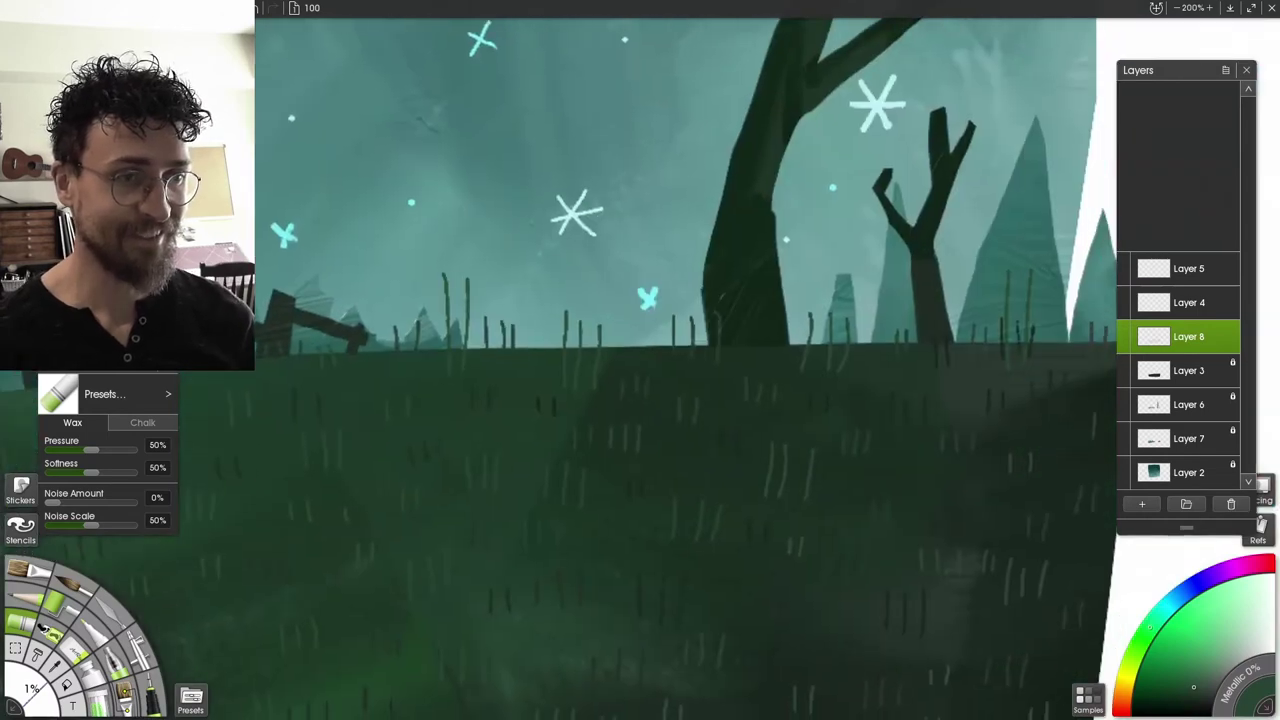
scroll(768, 515, down, 5)
drag(768, 515, 748, 599)
drag(631, 338, 569, 356)
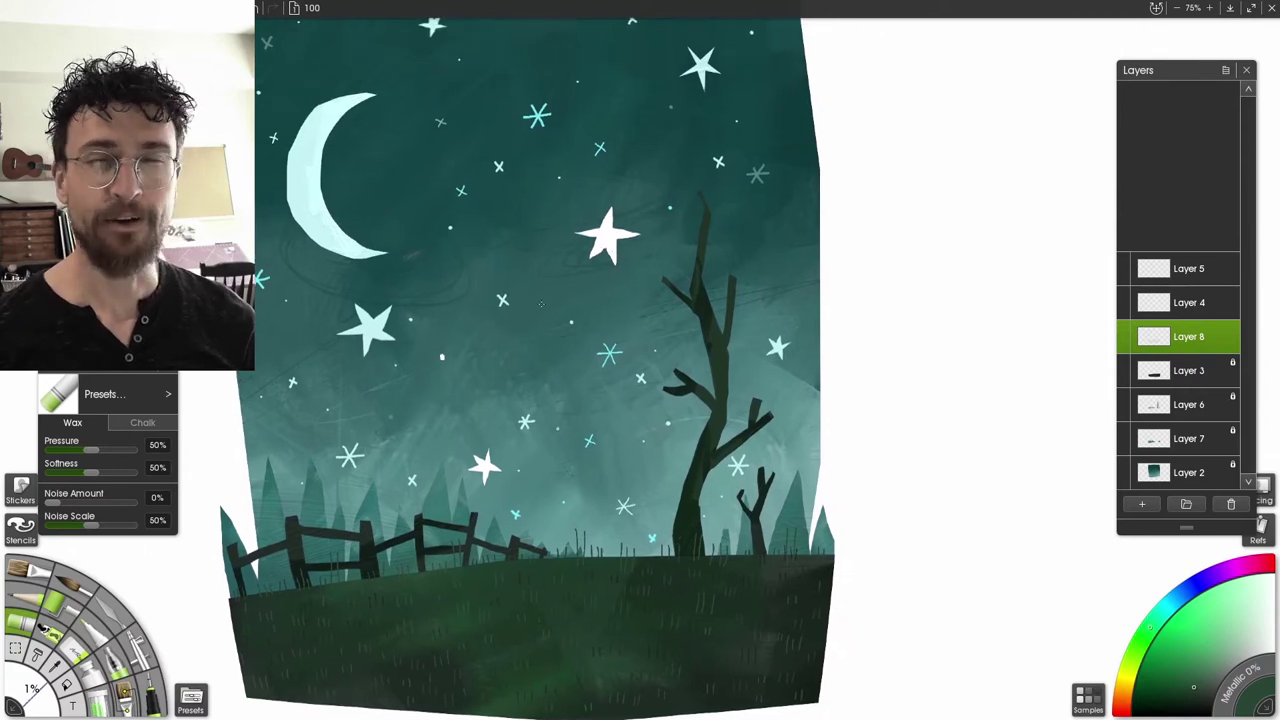
scroll(549, 305, left, 5)
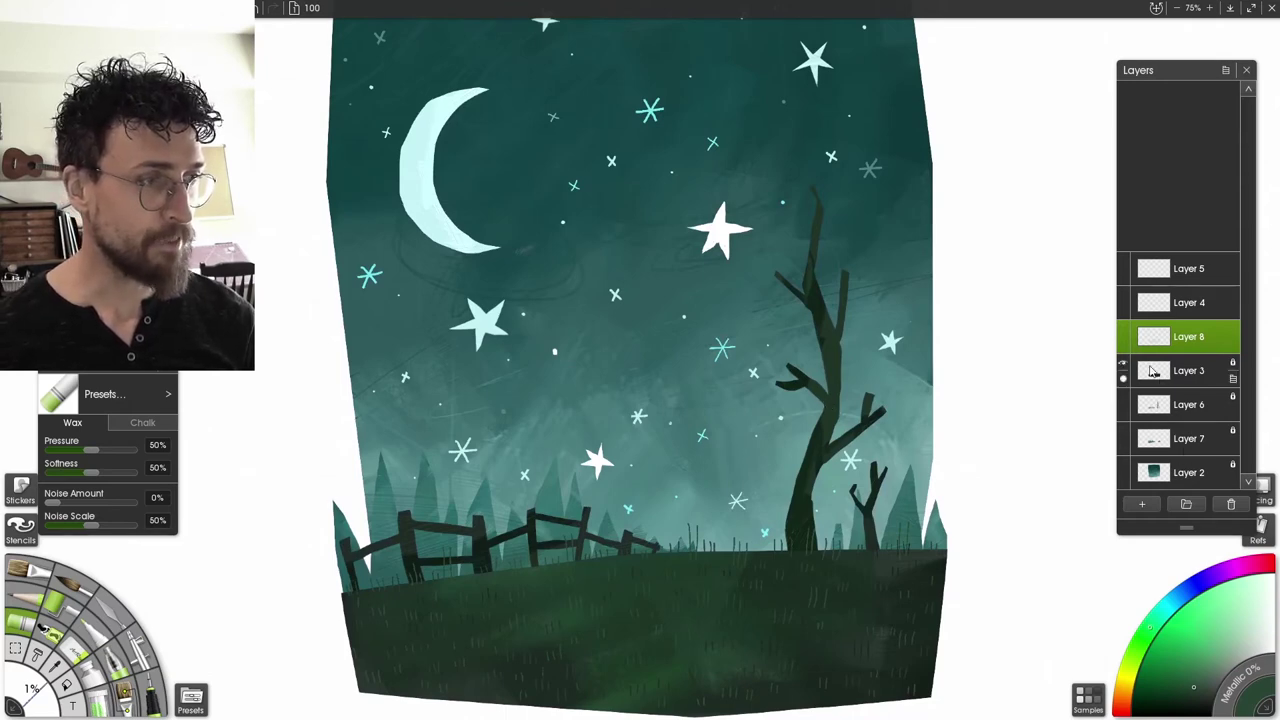
click(1125, 336)
click(1124, 335)
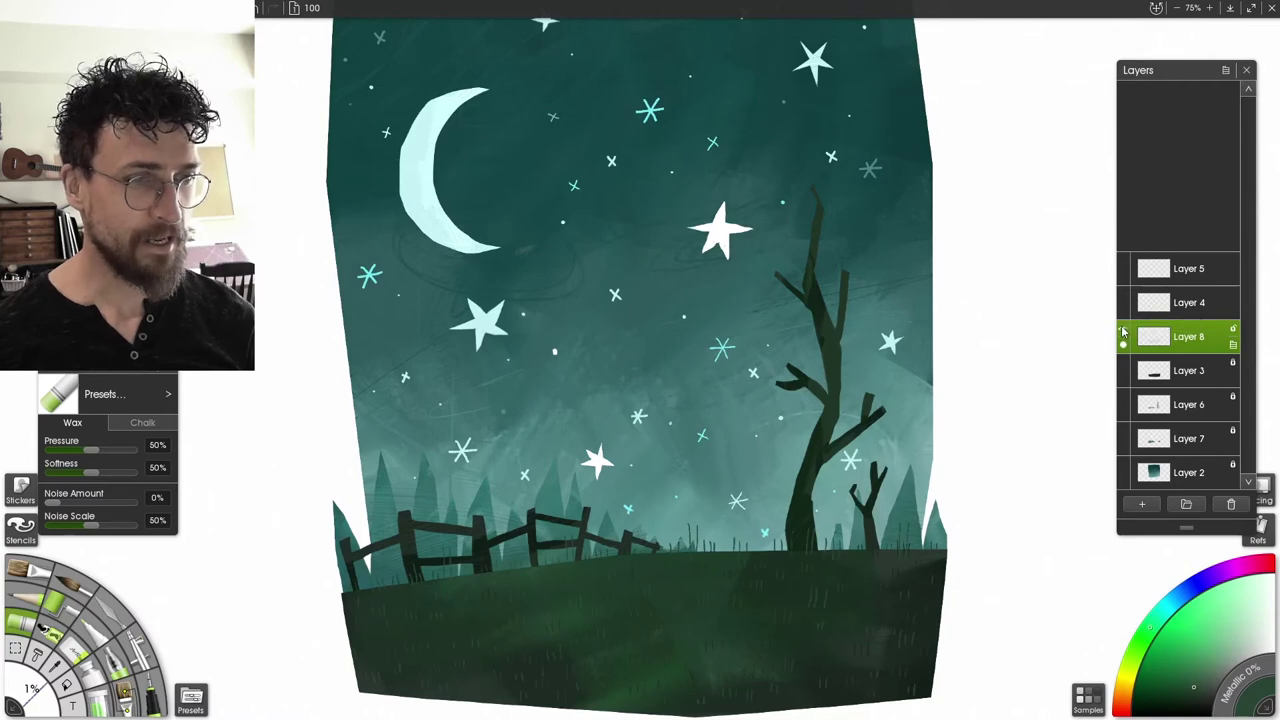
Add a new layer above Layer 8 and choose the Airbrush with a dark teal colour
click(1142, 504)
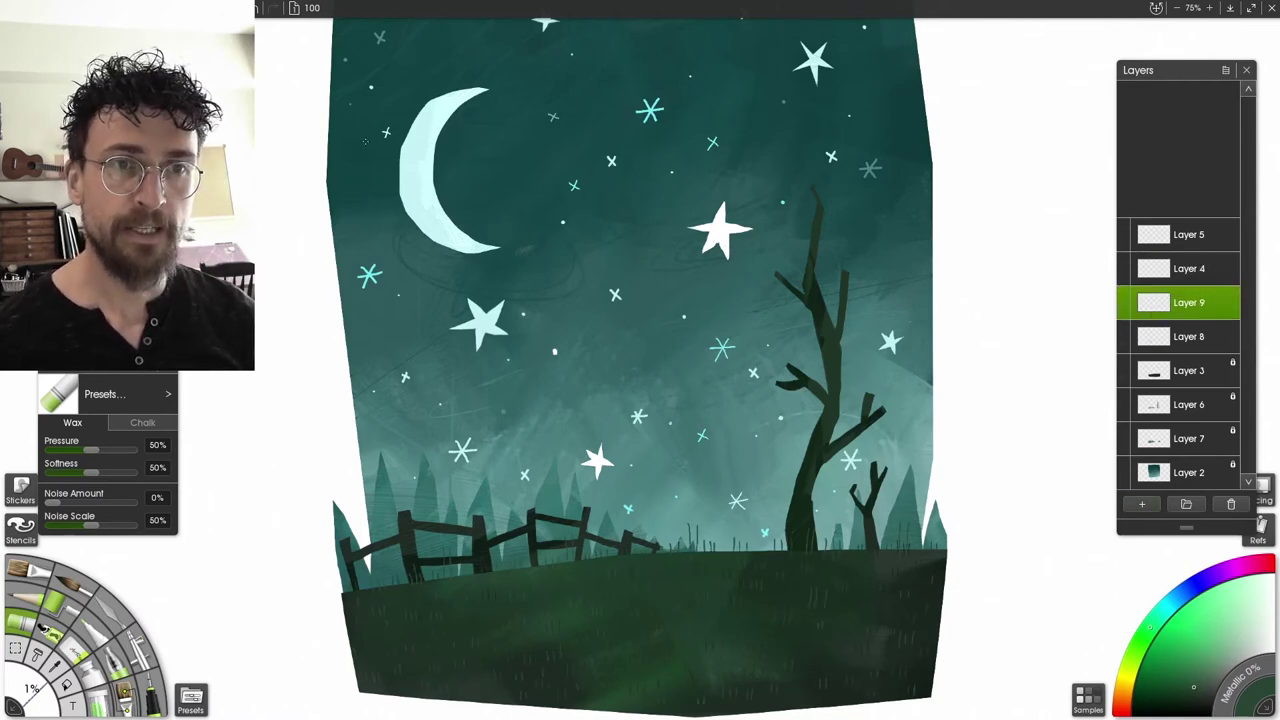
click(1167, 606)
click(1158, 696)
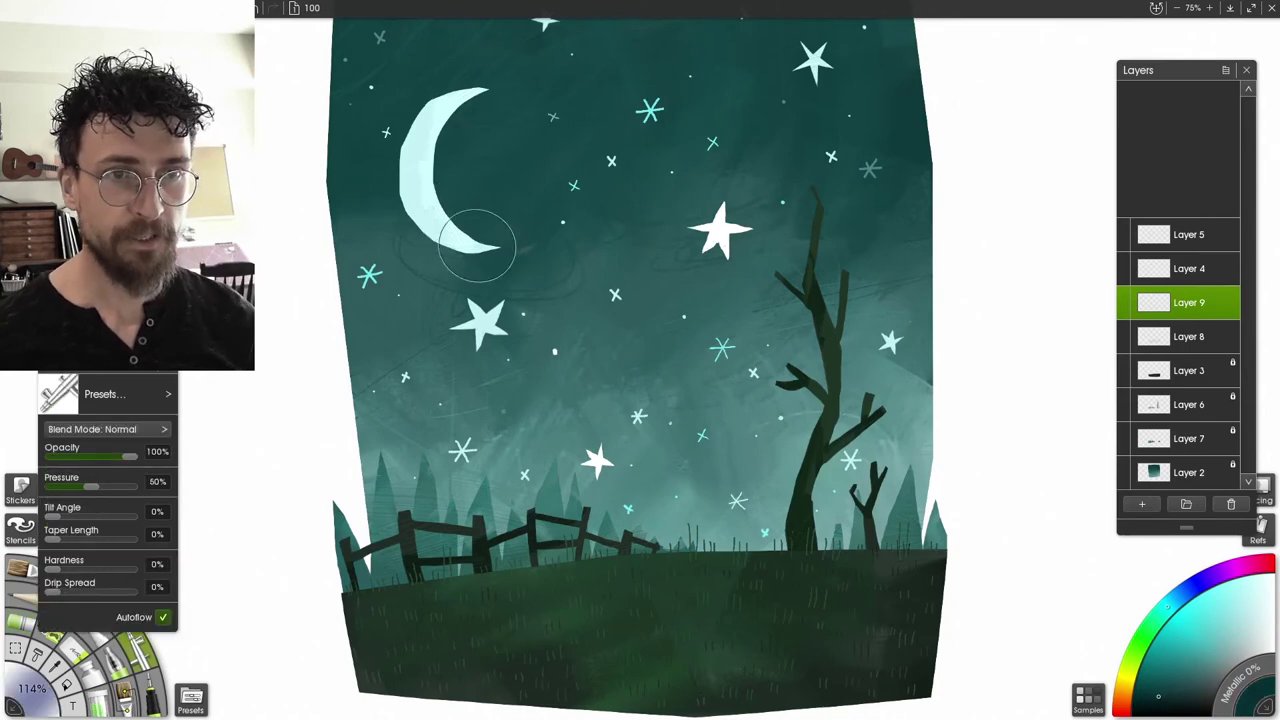
mouse_move(479, 245)
mouse_down()
mouse_move(420, 218)
mouse_move(480, 236)
mouse_move(505, 118)
mouse_move(478, 261)
mouse_move(427, 250)
mouse_up()
key(ctrl+z)
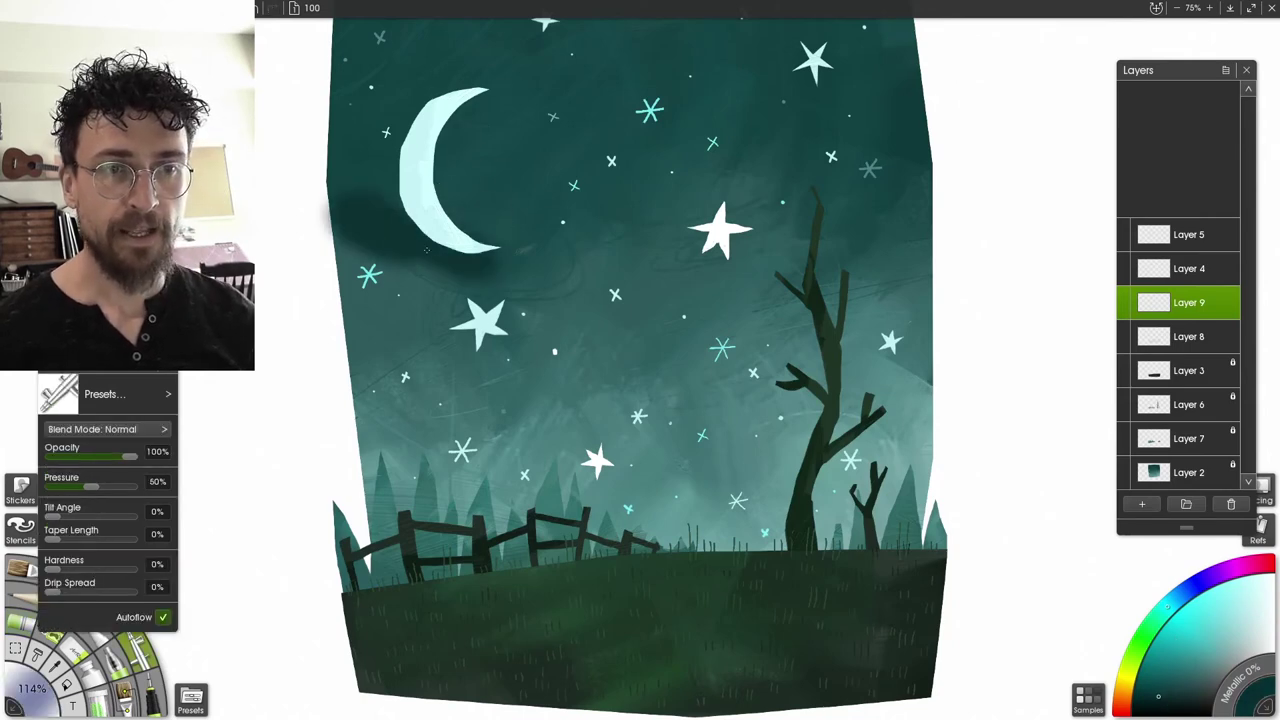
key(ctrl+z)
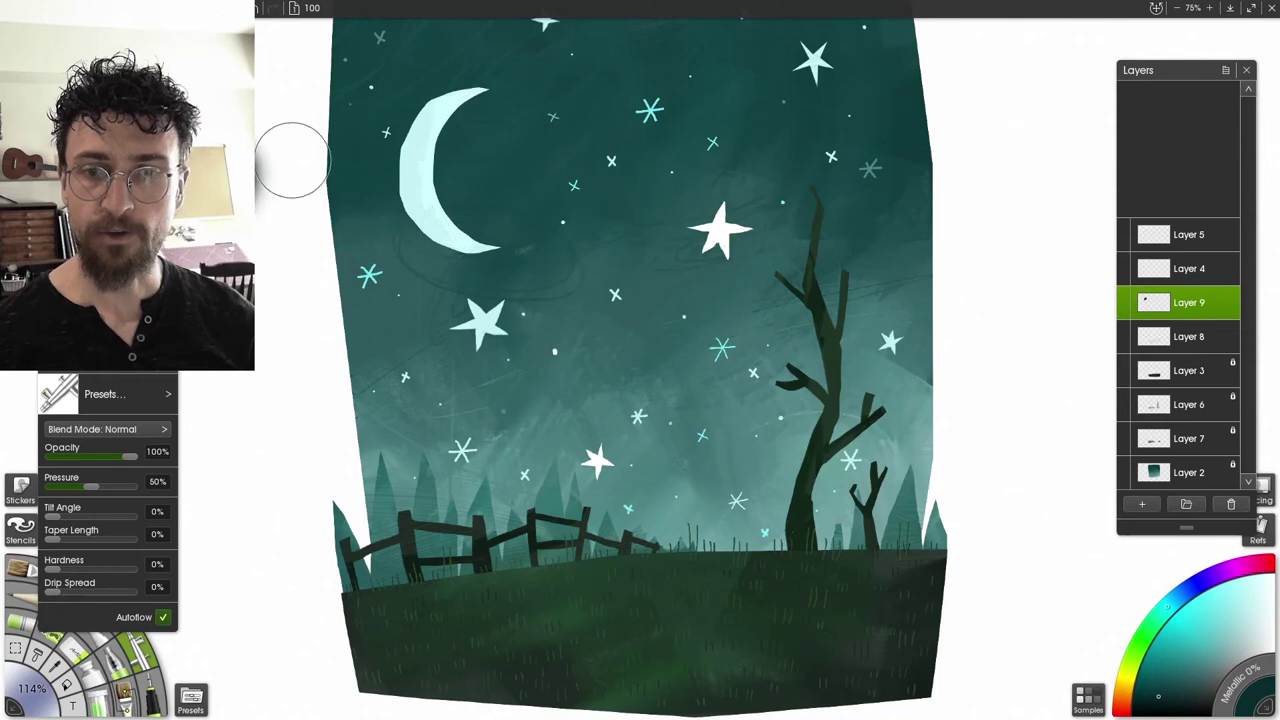
Set the Airbrush pressure to 14% and reduce its size to 21%, testing soft shading around the moon
drag(88, 485, 57, 488)
key(bracketleft)
mouse_move(481, 251)
mouse_down()
mouse_move(430, 222)
mouse_move(500, 249)
mouse_up()
key(ctrl+z)
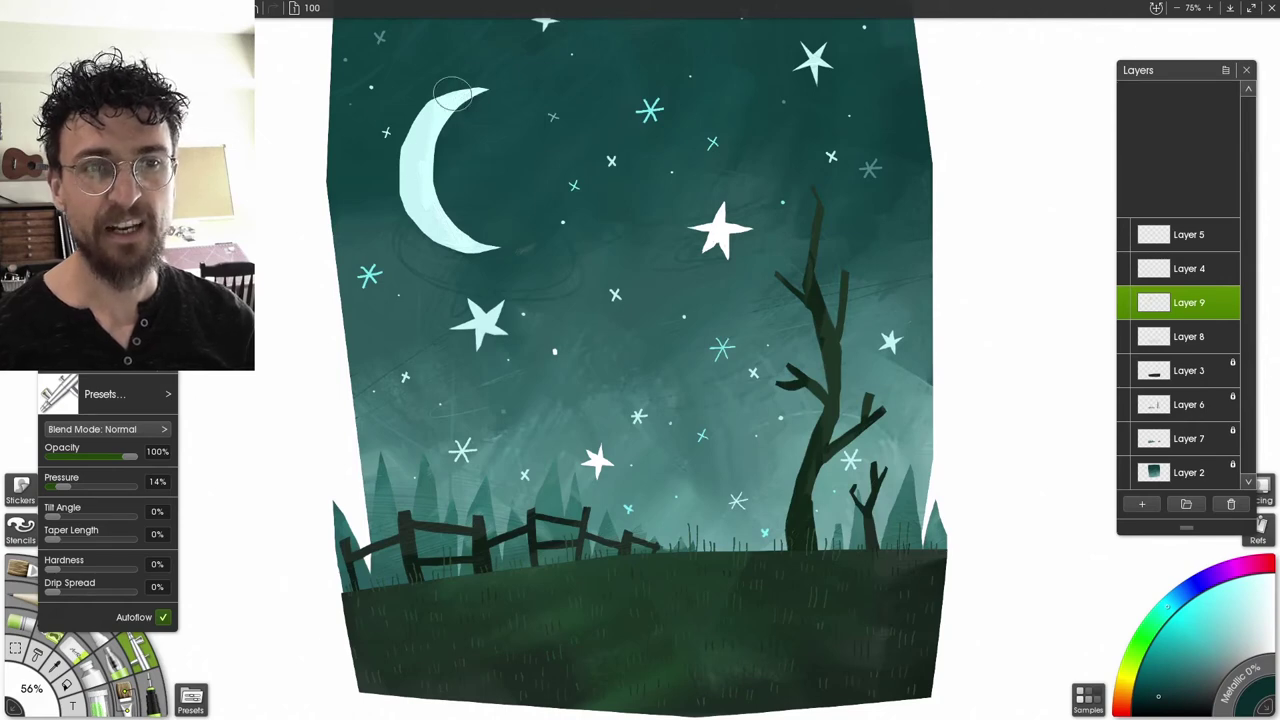
drag(435, 120, 445, 266)
key([)
key([)
key([)
key([)
key([)
key([)
key([)
key([)
key([)
key([)
key([)
key([)
key([)
key([)
key([)
key([)
key([)
key([)
key([)
key([)
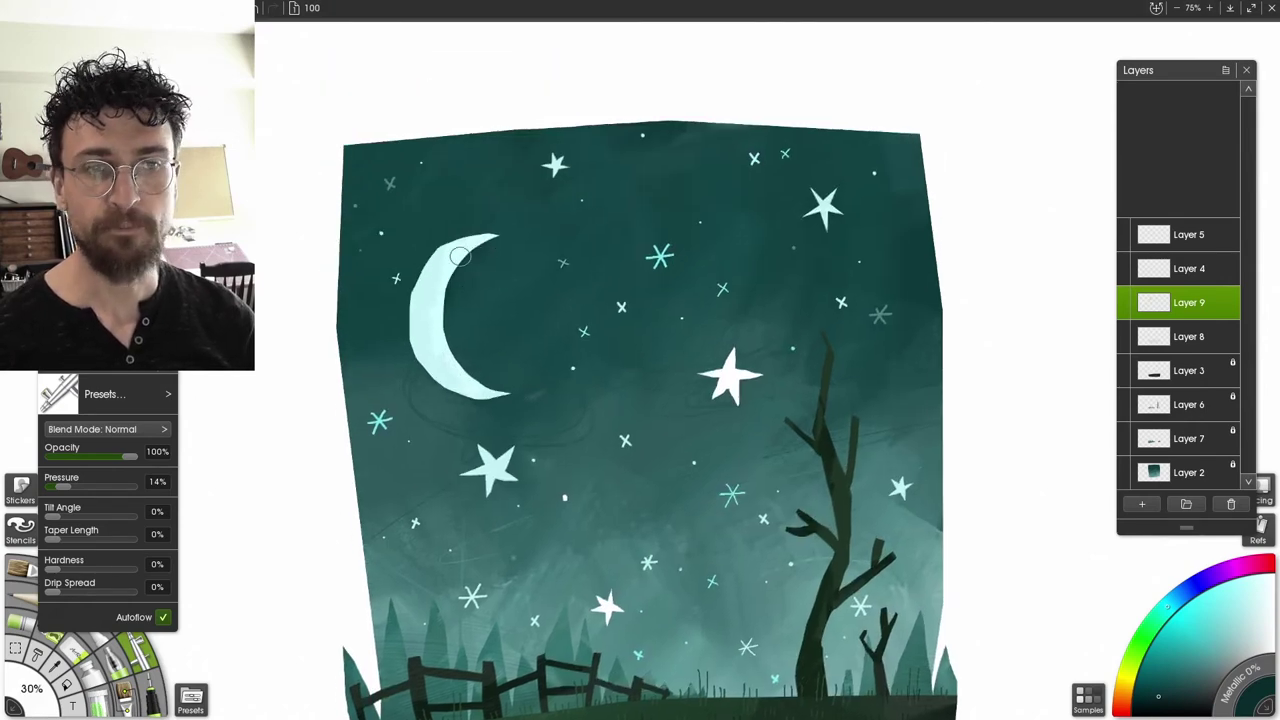
key(bracketleft)
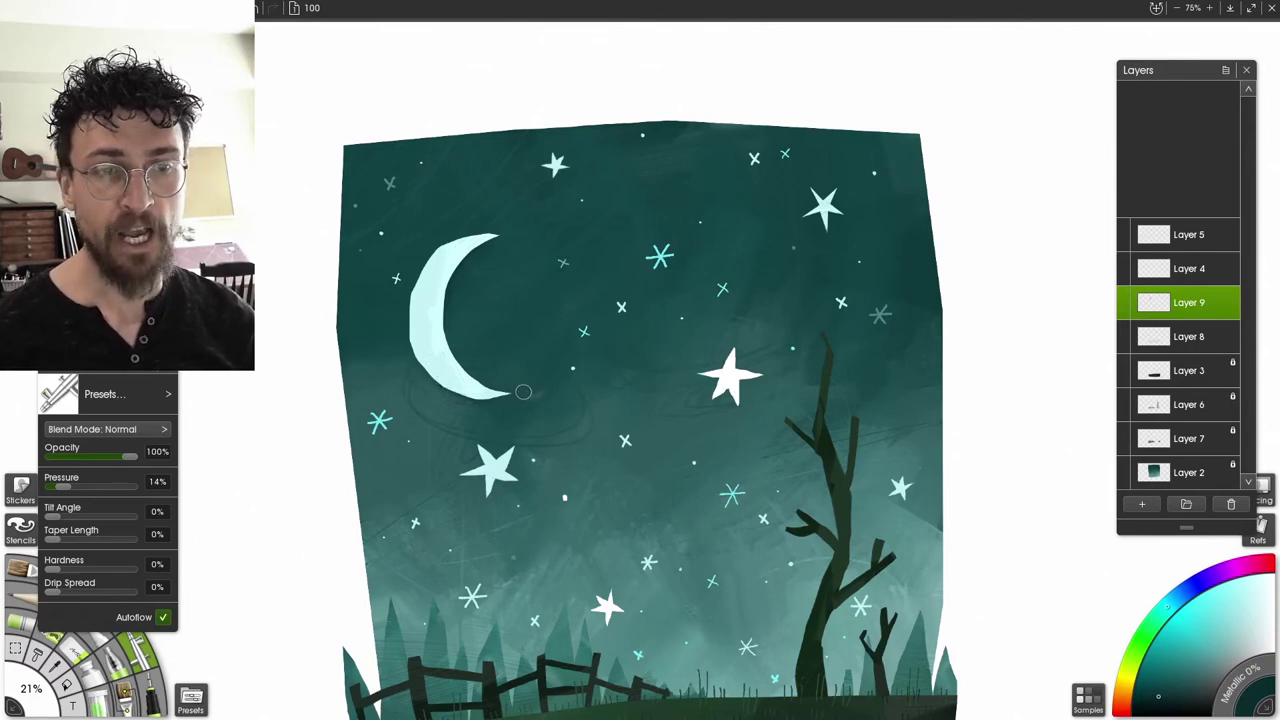
Airbrush soft dark teal shadows beneath the crescent moon and the solid five-pointed stars on Layer 9
drag(539, 328, 506, 250)
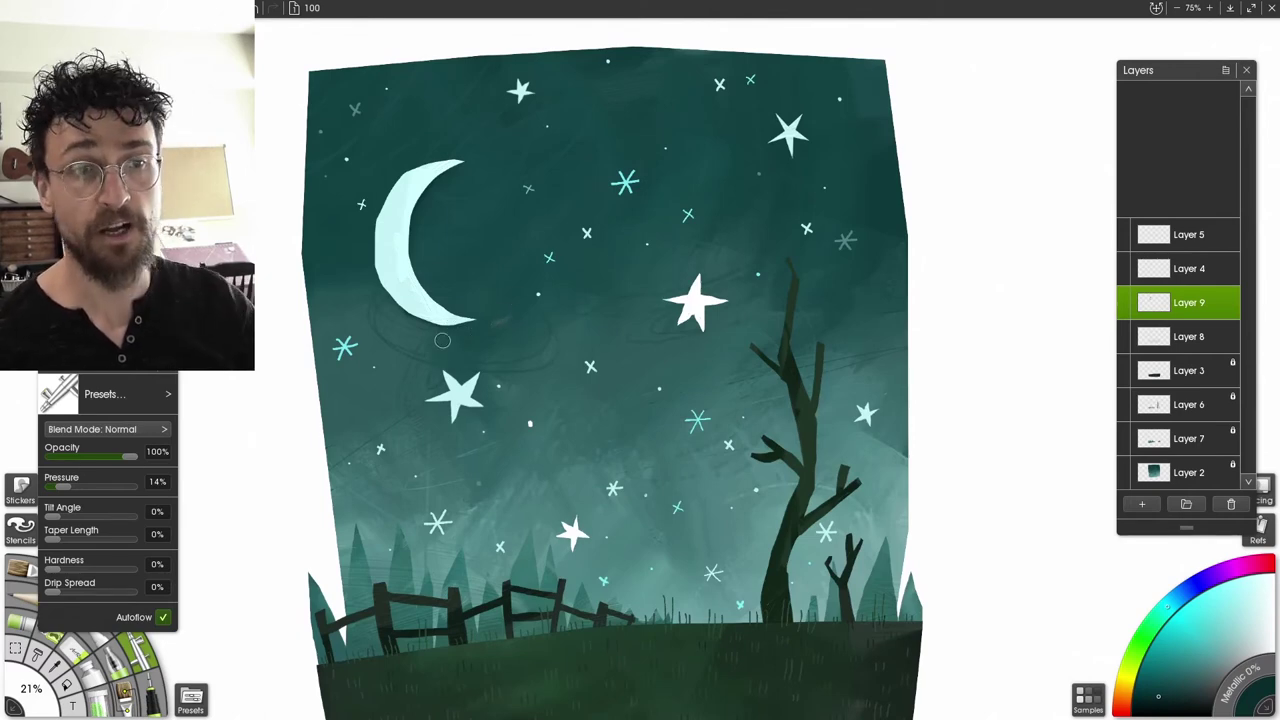
drag(688, 315, 666, 301)
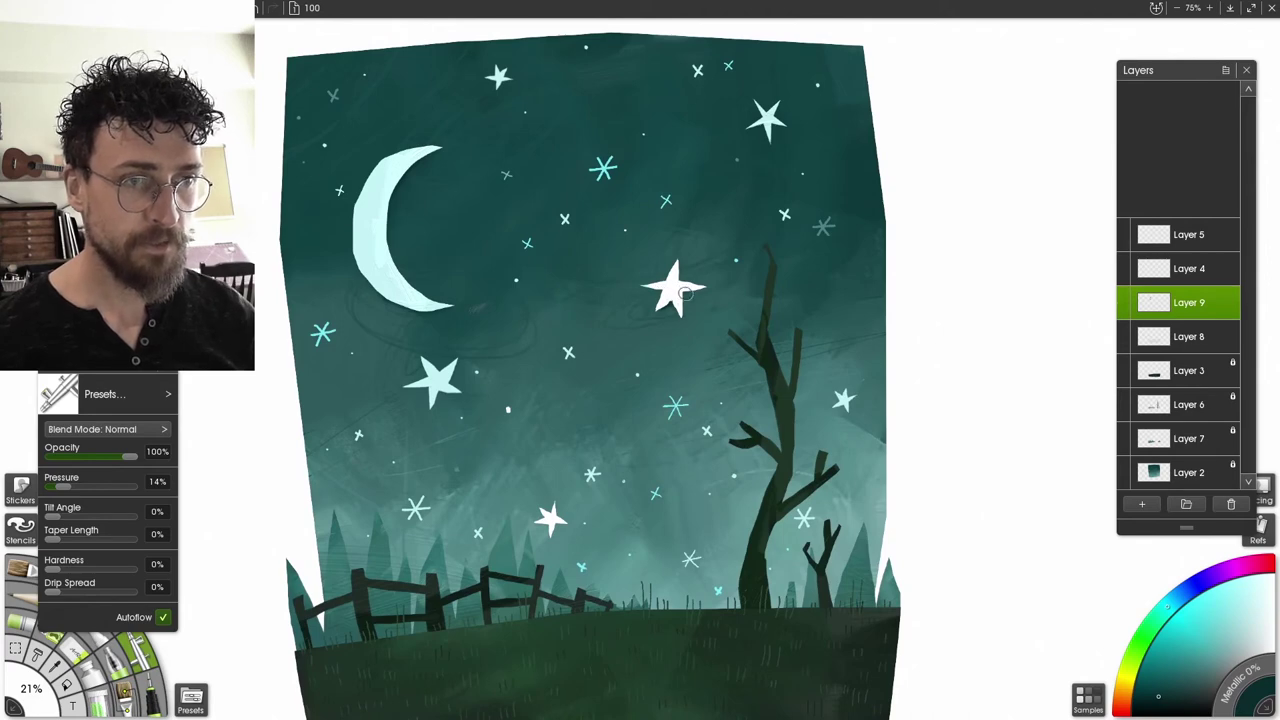
drag(446, 384, 458, 350)
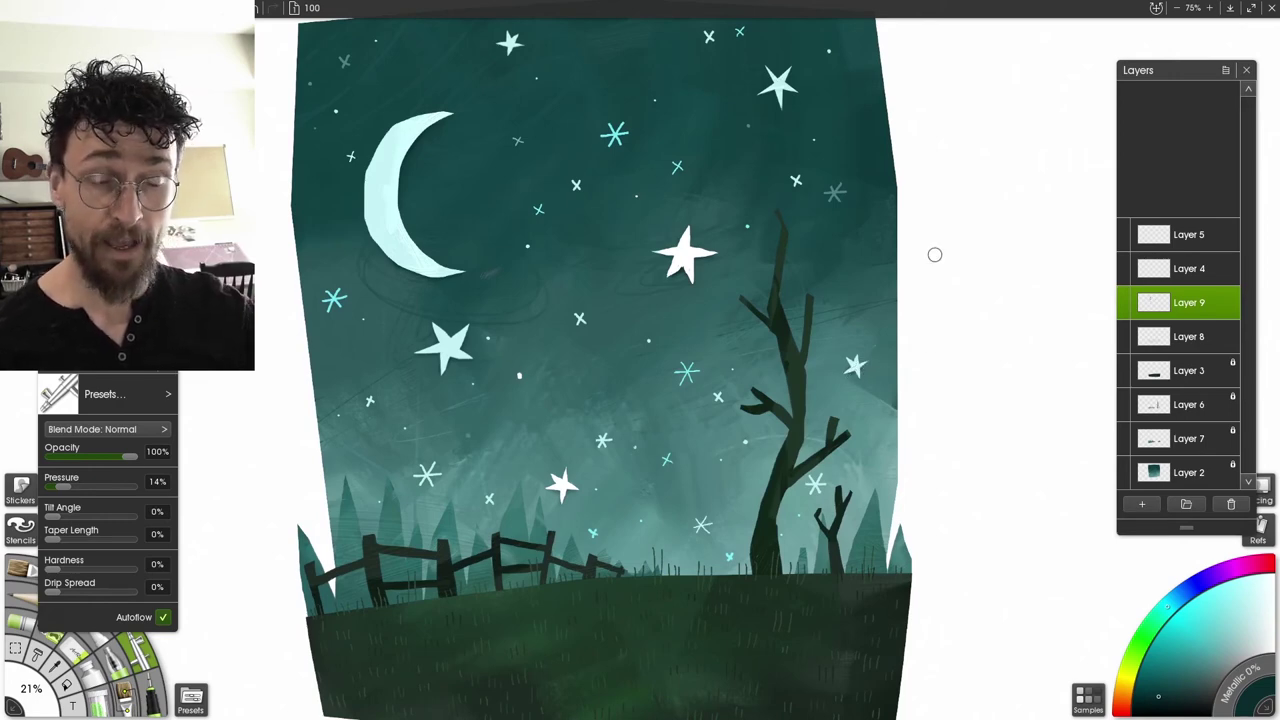
drag(765, 243, 756, 292)
Pick a slightly darker teal, reduce the Airbrush size to 5%, and shade under the bright six-armed star beside the moon
click(1155, 699)
drag(601, 314, 579, 311)
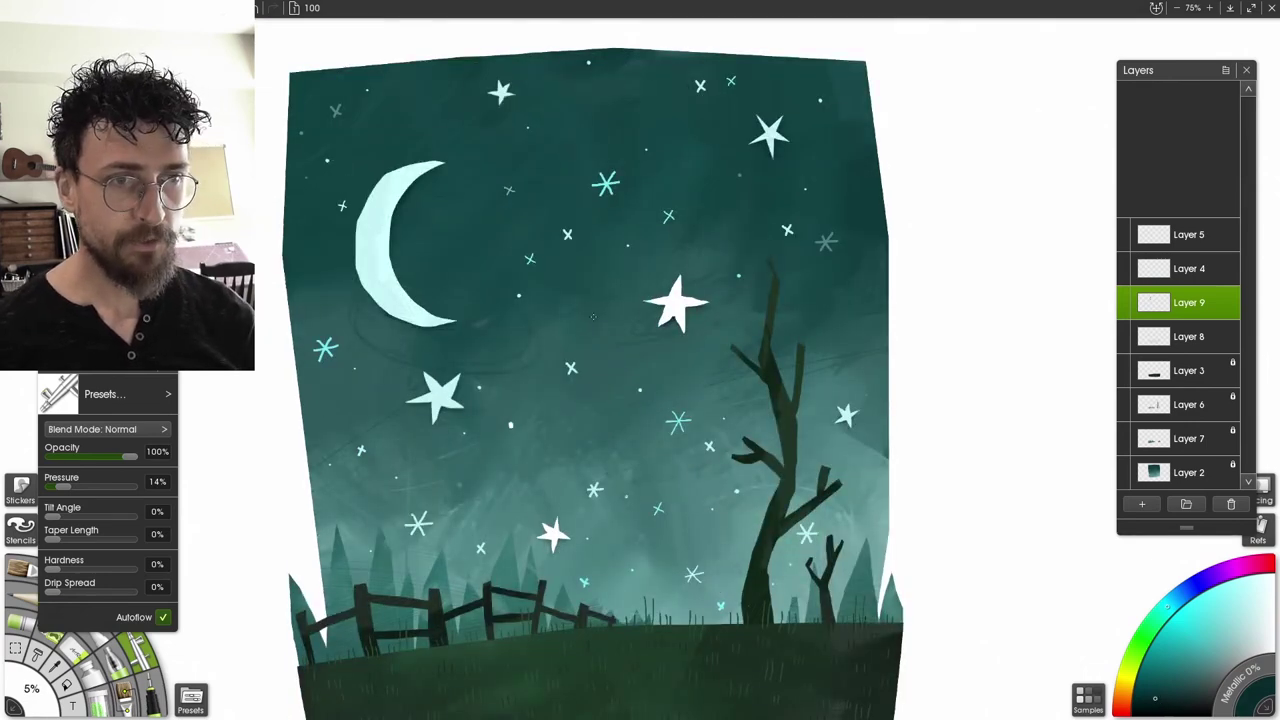
scroll(615, 208, up, 6)
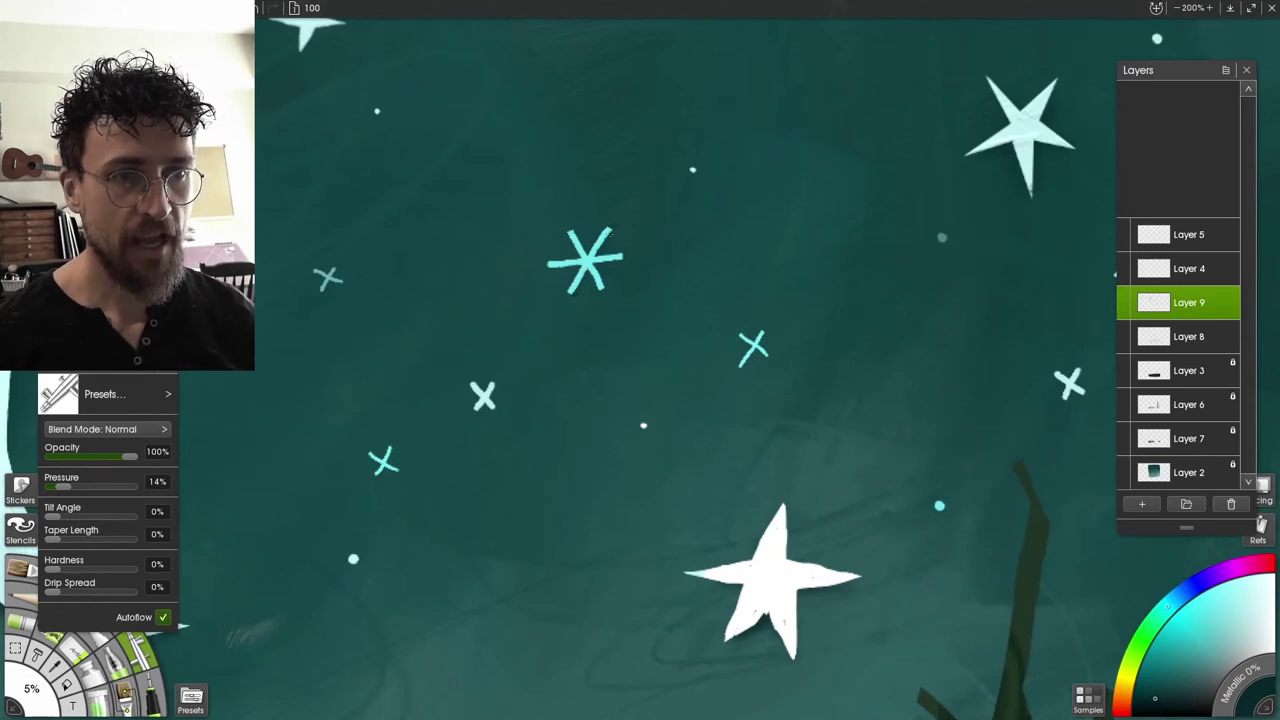
key(ctrl+z)
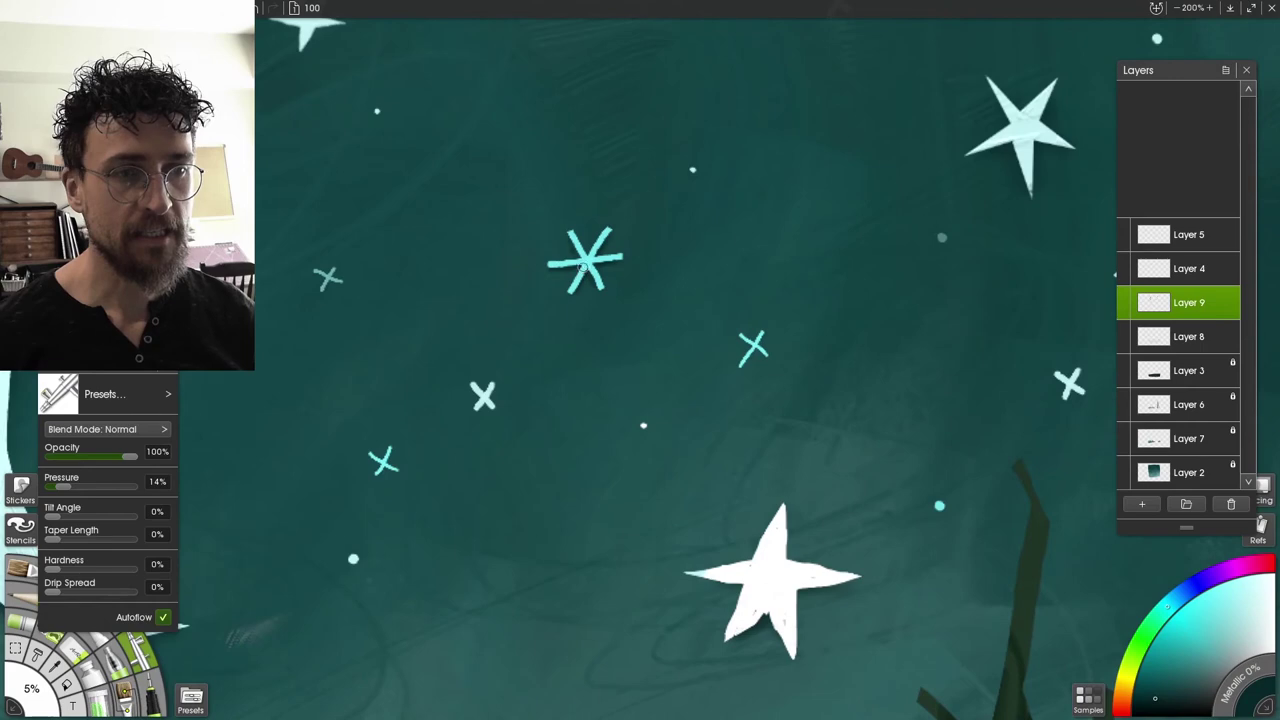
key(ctrl+minus)
drag(627, 303, 642, 173)
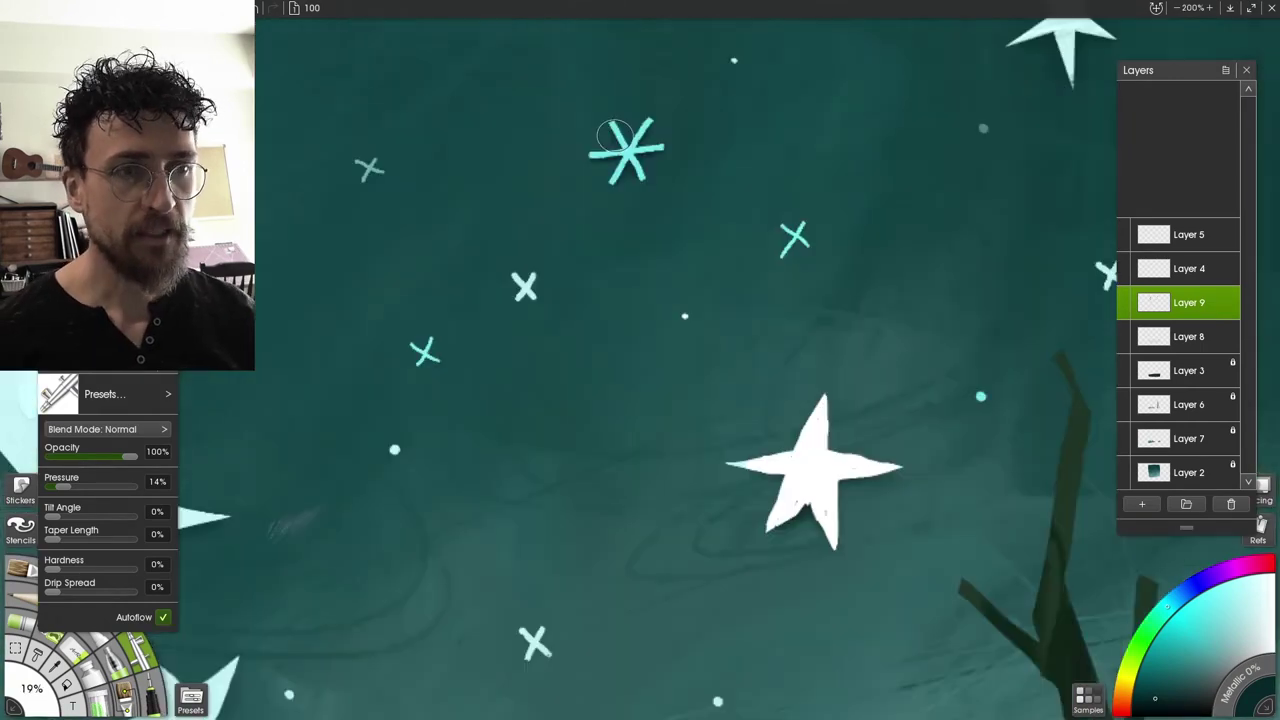
Set the Airbrush size to 7% and add fine shadows under the small six-armed and cross-shaped stars in the lower sky
key(ctrl+minus)
drag(723, 334, 685, 183)
drag(913, 441, 862, 240)
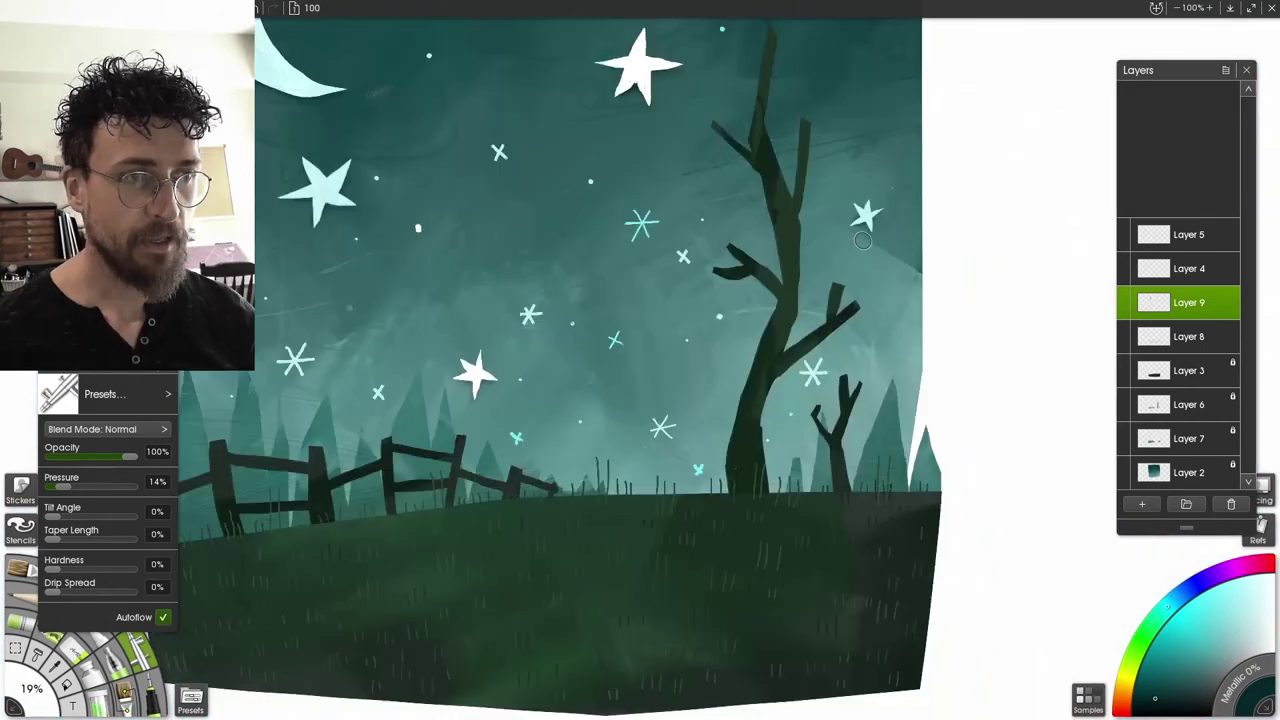
key(ctrl+plus)
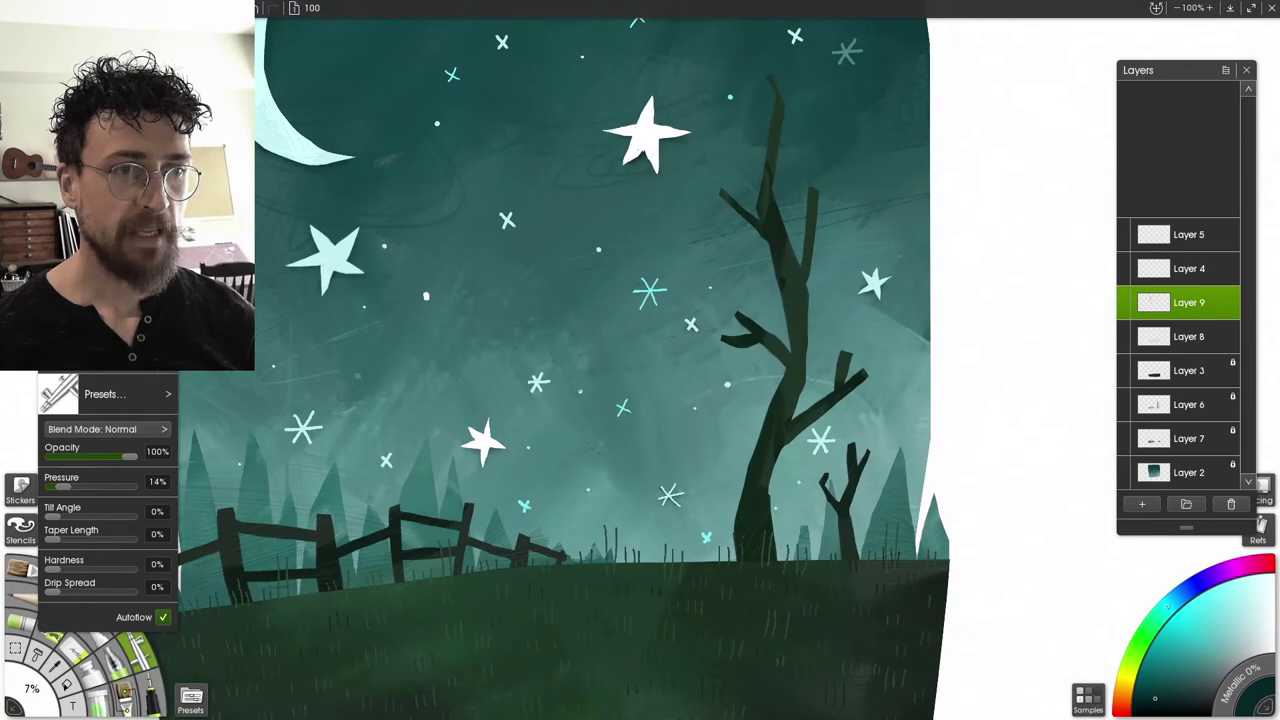
key(ctrl+plus)
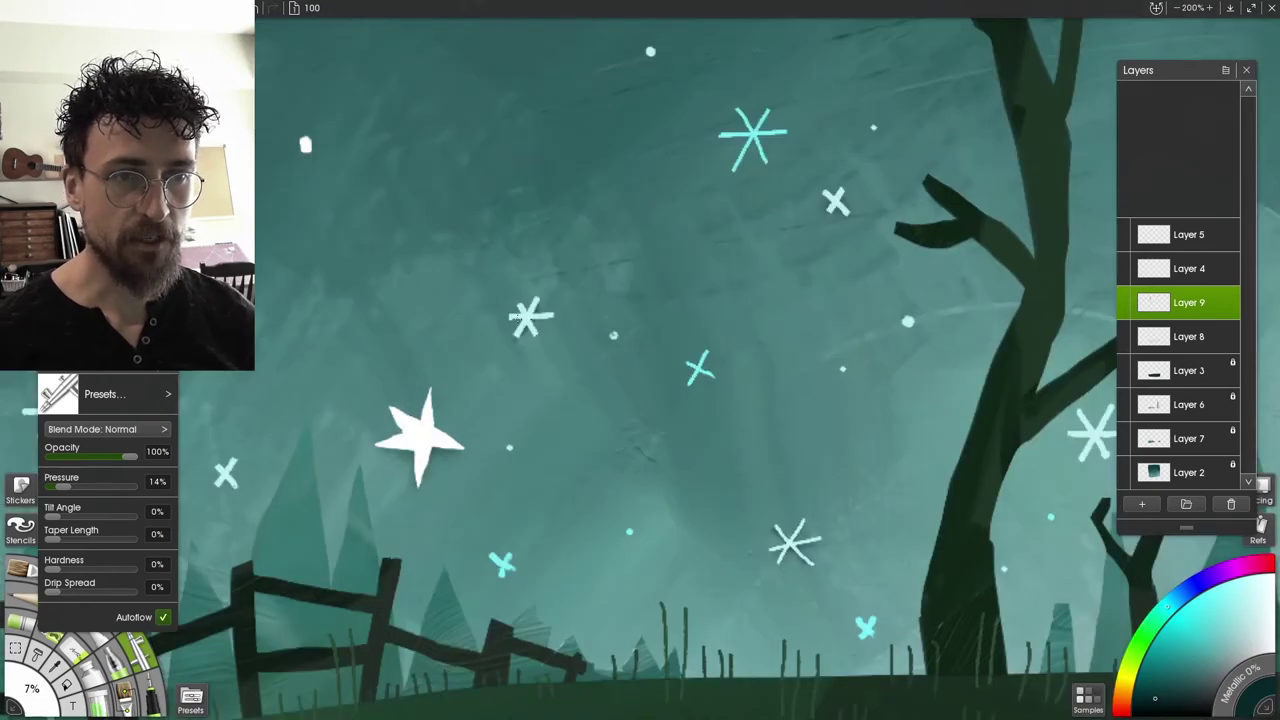
mouse_move(451, 342)
mouse_down()
mouse_move(926, 356)
mouse_move(900, 348)
mouse_up()
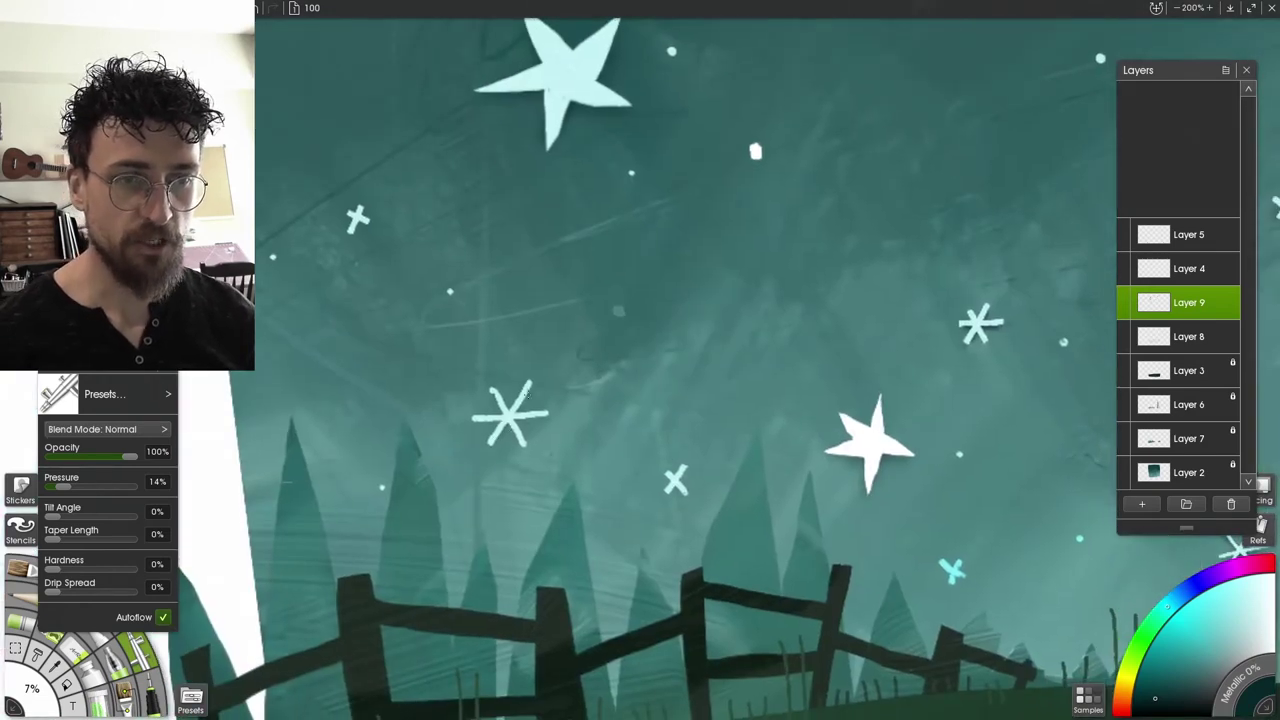
drag(500, 434, 527, 390)
scroll(507, 421, down, 2)
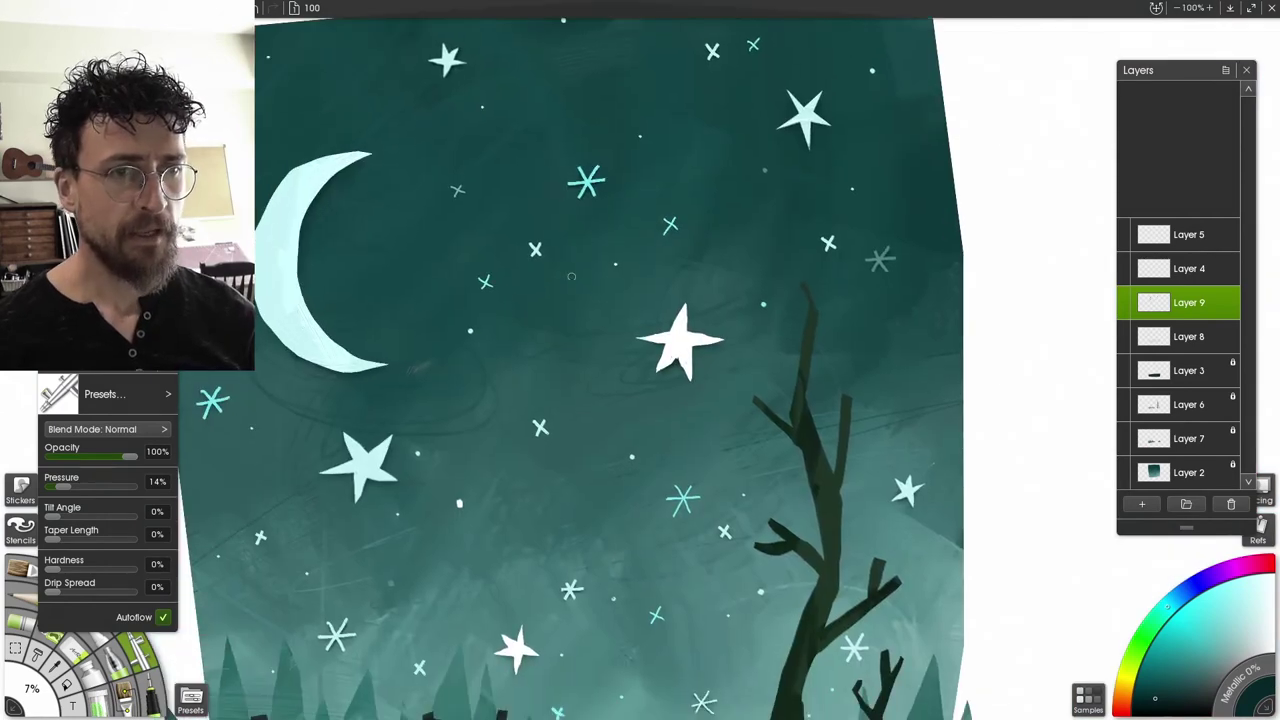
drag(570, 394, 601, 159)
drag(589, 231, 570, 440)
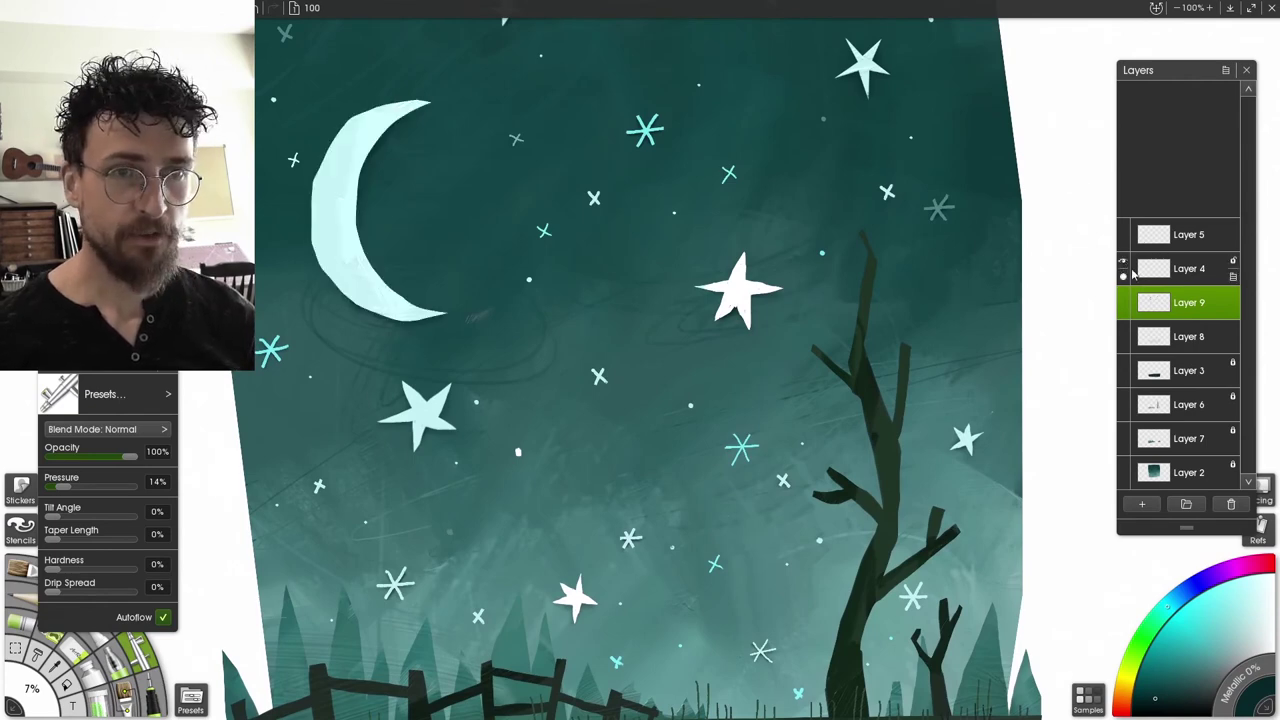
On Layer 4 with transparency locked, sample the moon's pale blue and add textured Oil Brush strokes inside the crescent moon
click(1132, 270)
alt+click(353, 221)
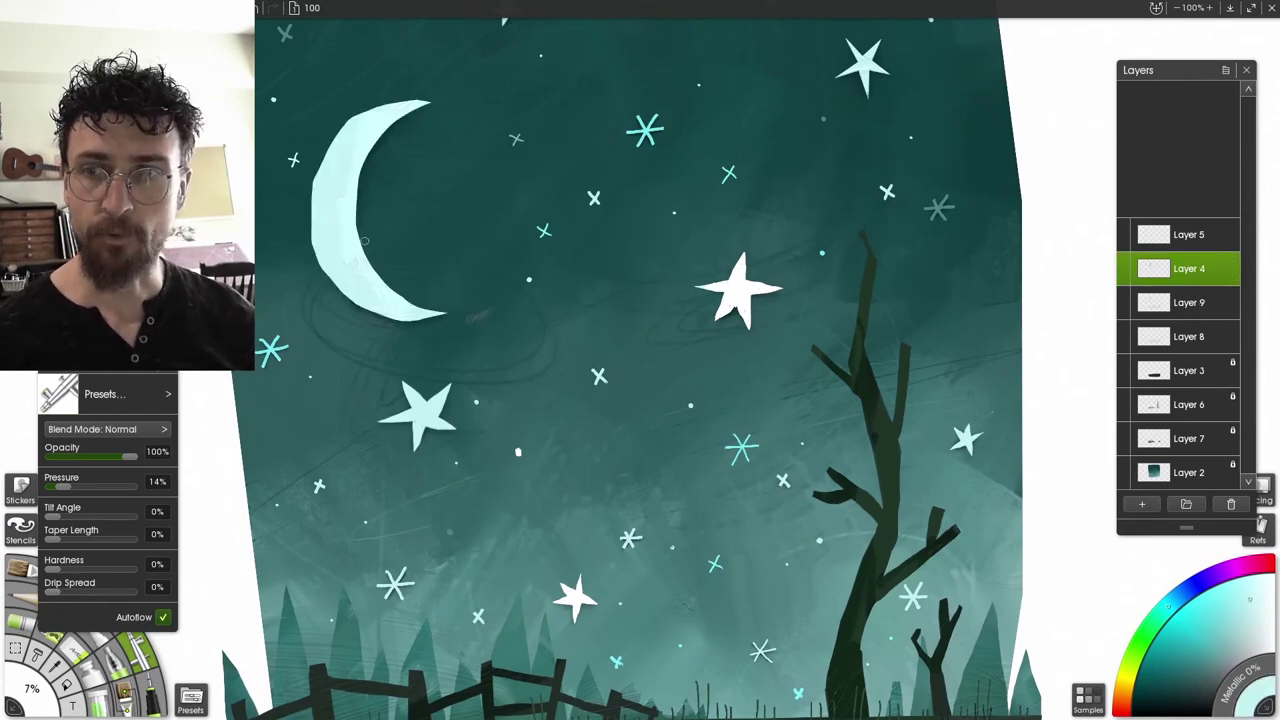
mouse_move(364, 241)
mouse_down()
mouse_move(437, 231)
mouse_move(513, 287)
mouse_up()
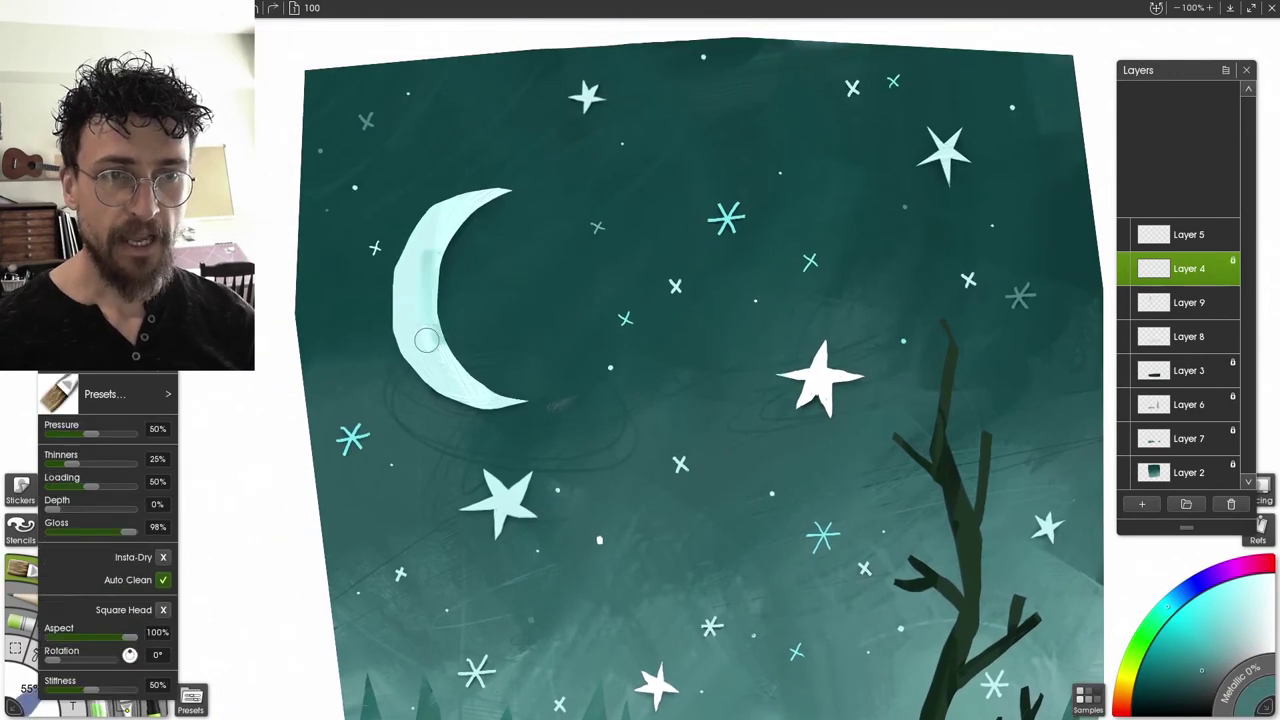
mouse_move(402, 292)
mouse_down()
mouse_move(434, 376)
mouse_move(484, 381)
mouse_up()
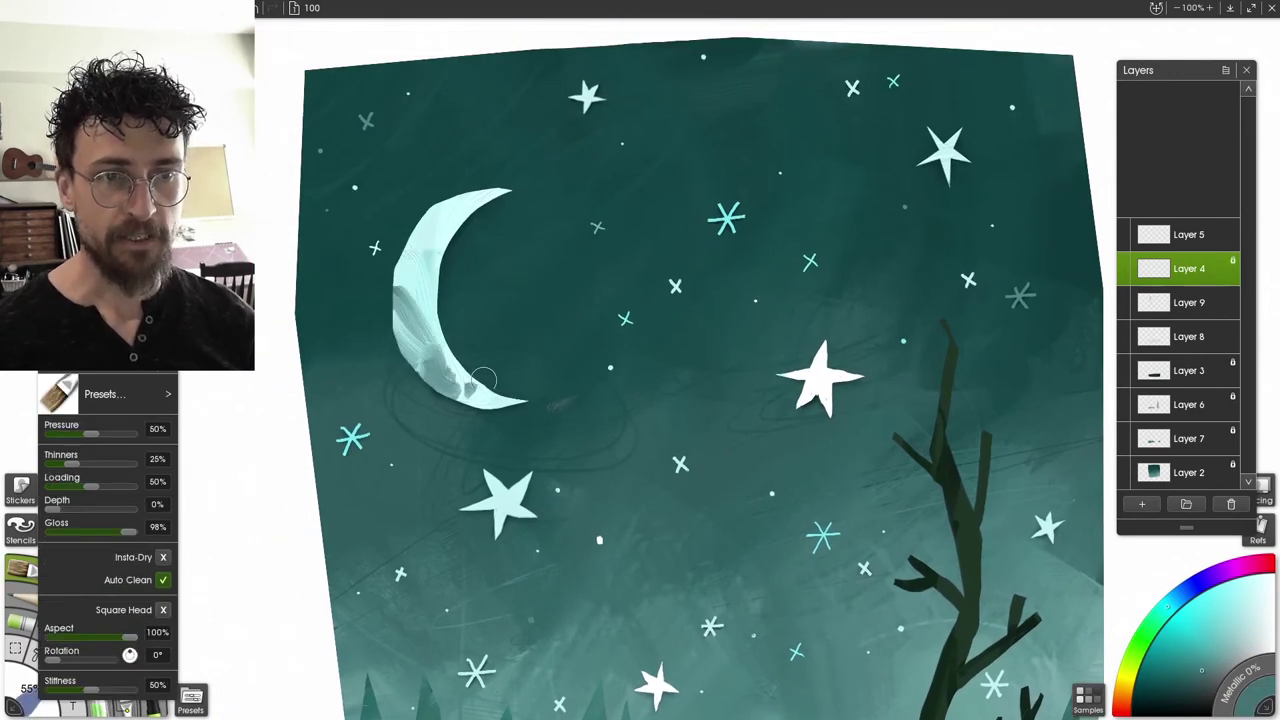
mouse_move(430, 263)
mouse_down()
mouse_move(458, 206)
mouse_move(410, 254)
mouse_up()
drag(450, 213, 427, 256)
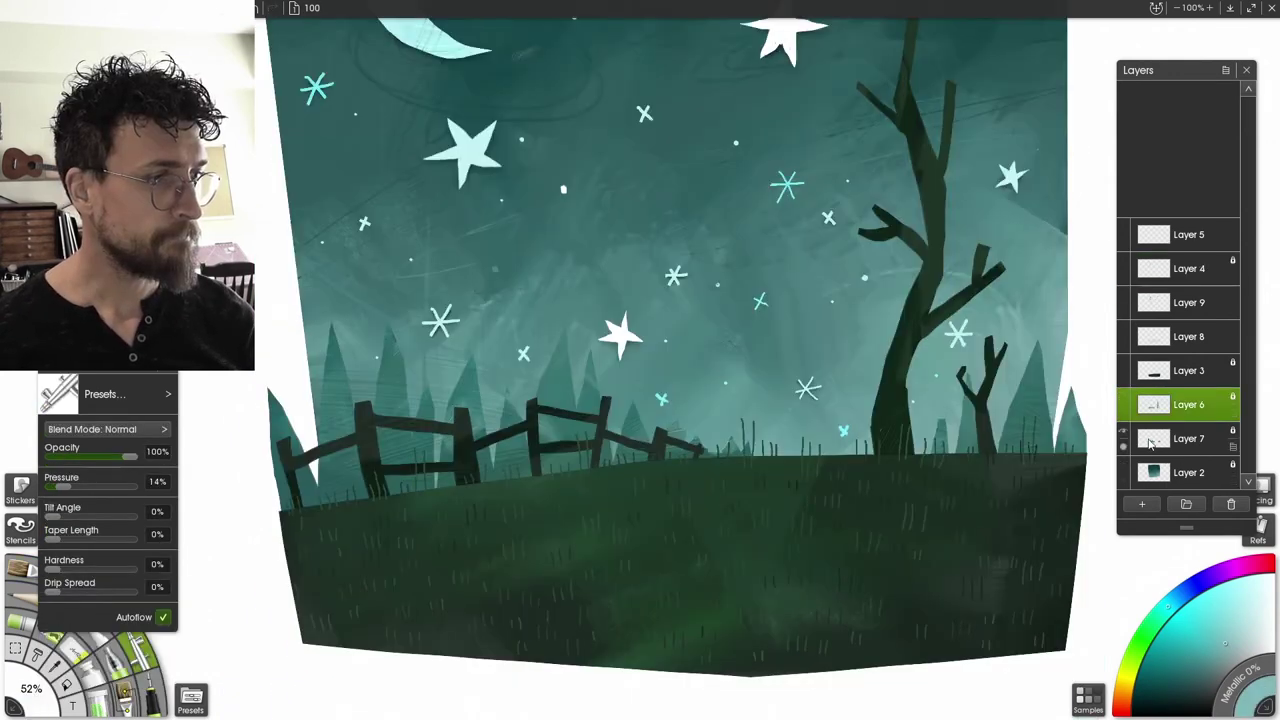
Add a layer directly above Layer 2, pick a near-black teal, and airbrush soft shadows behind the distant pine trees
click(1158, 440)
click(1165, 470)
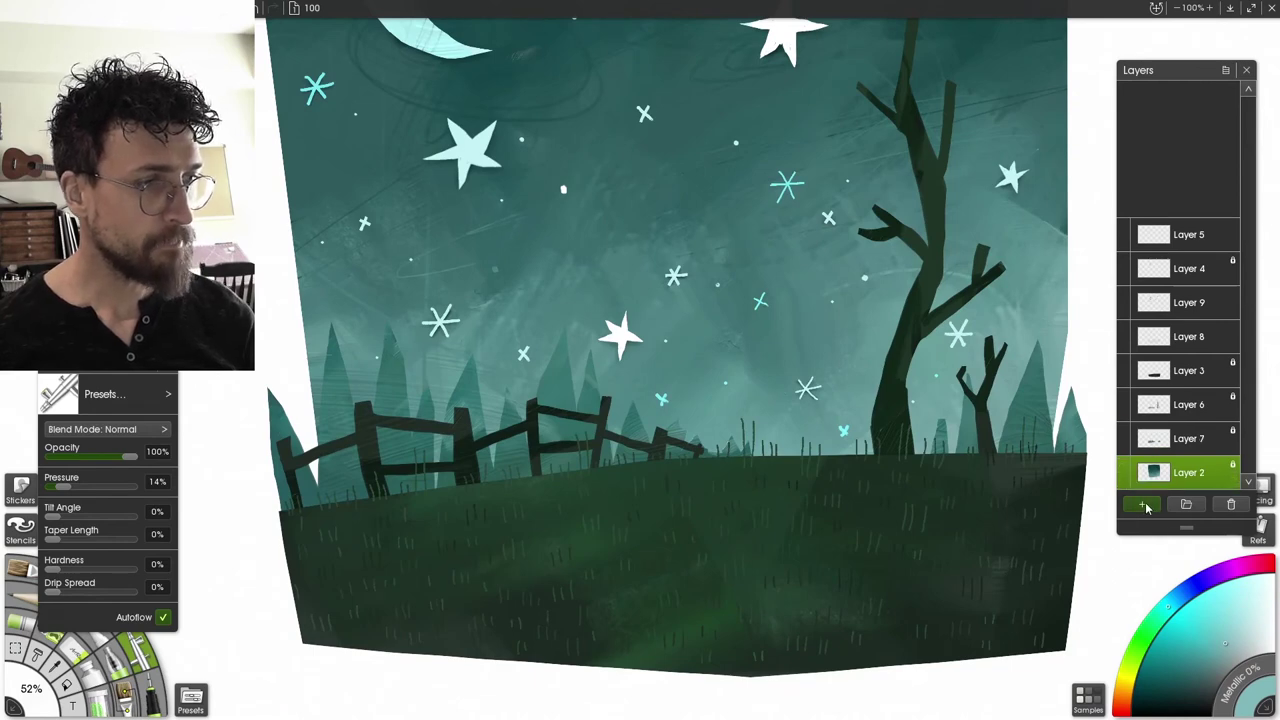
click(1144, 505)
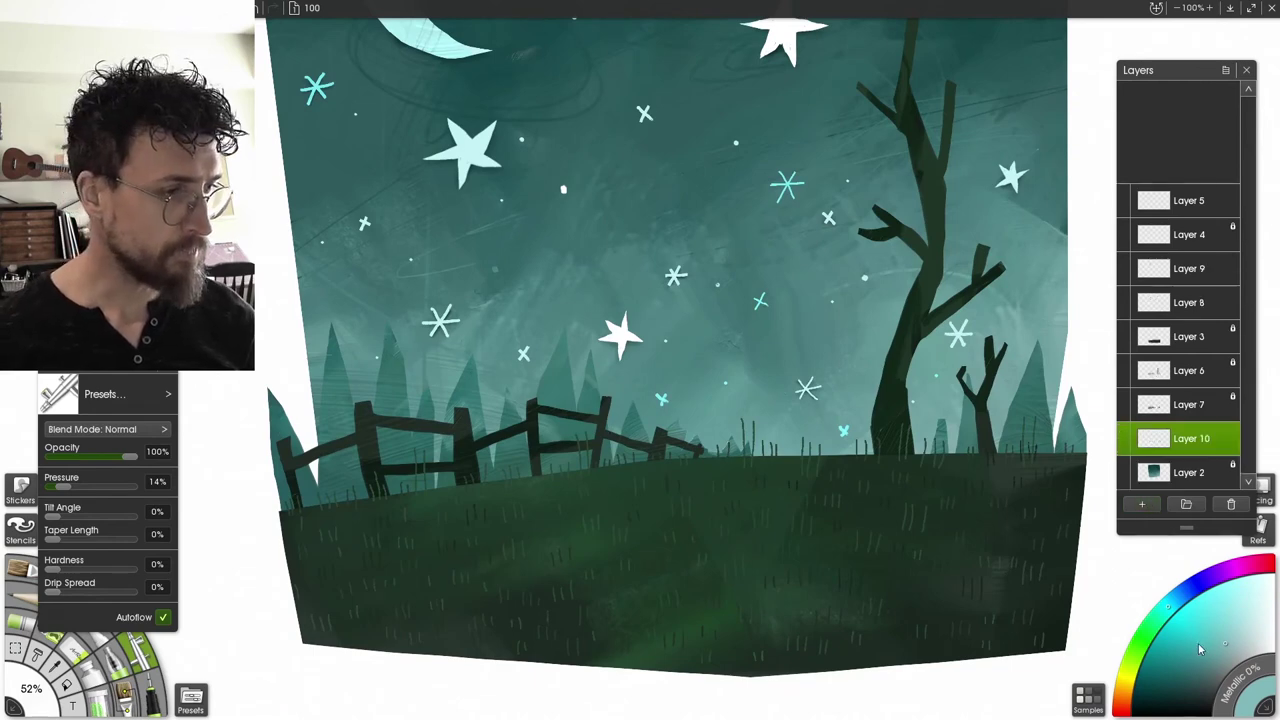
drag(1216, 658, 1213, 676)
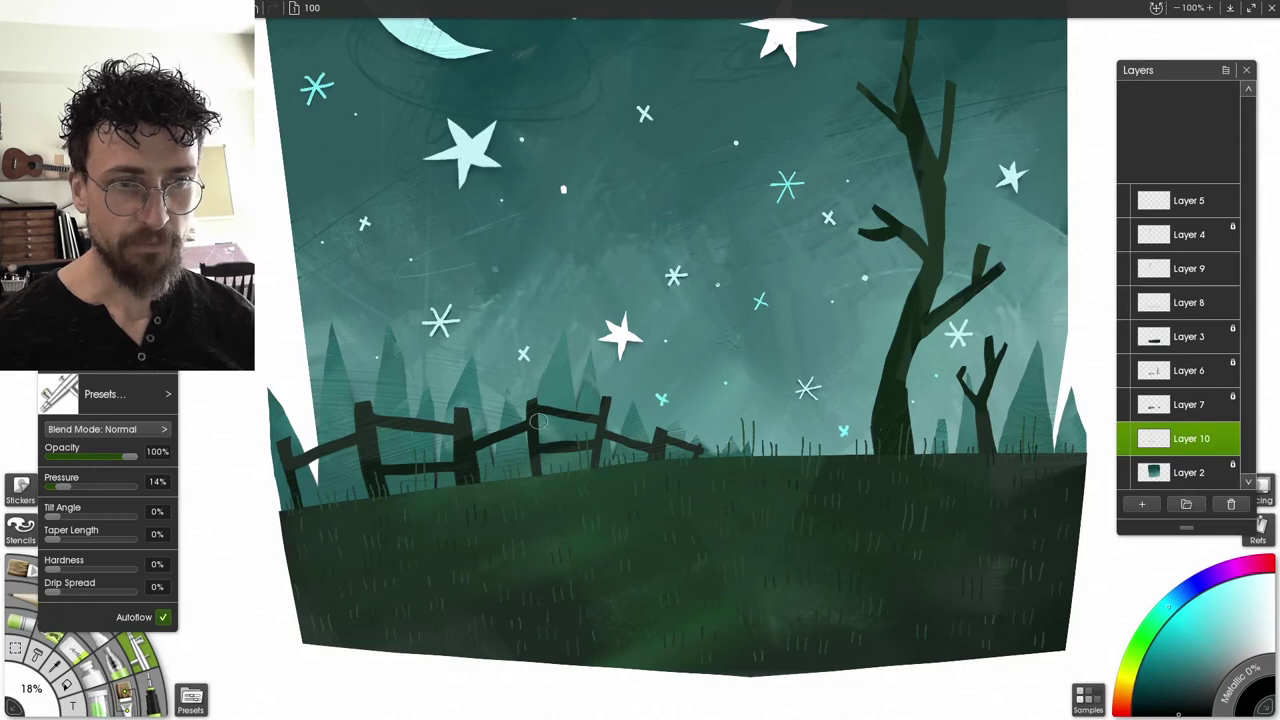
key(ctrl+z)
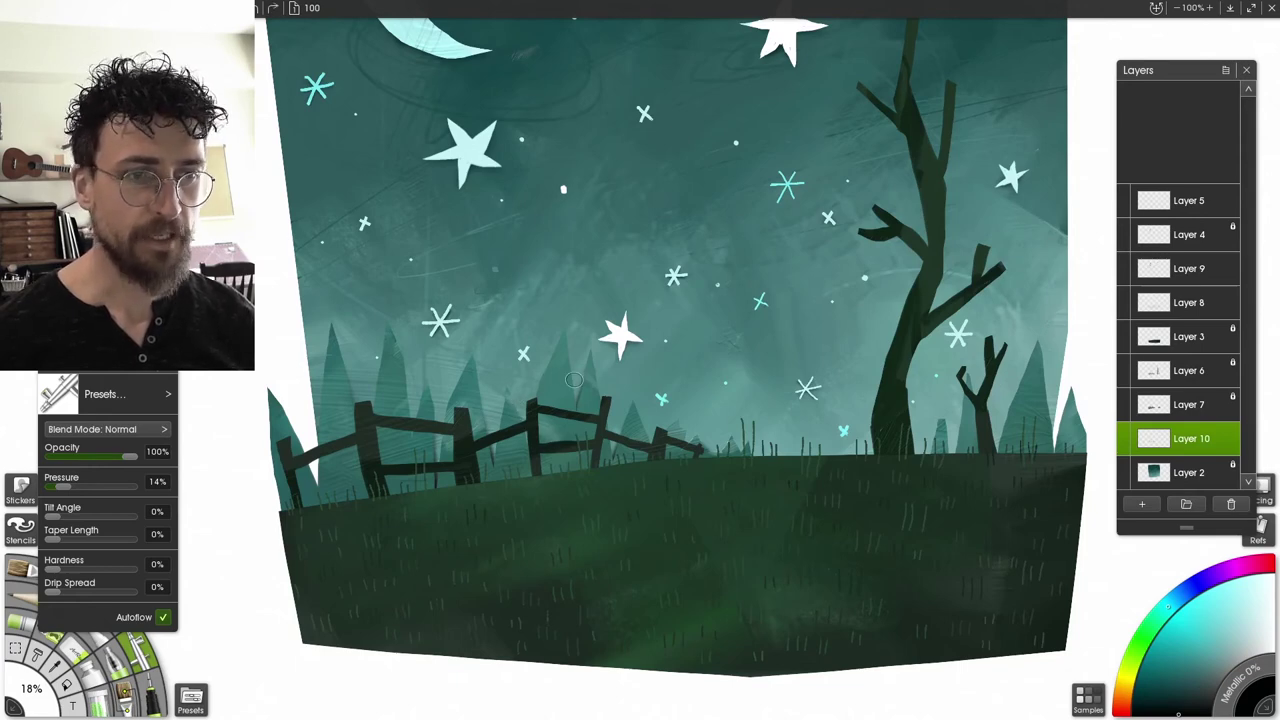
mouse_move(575, 380)
mouse_down()
mouse_move(484, 380)
mouse_move(522, 405)
mouse_up()
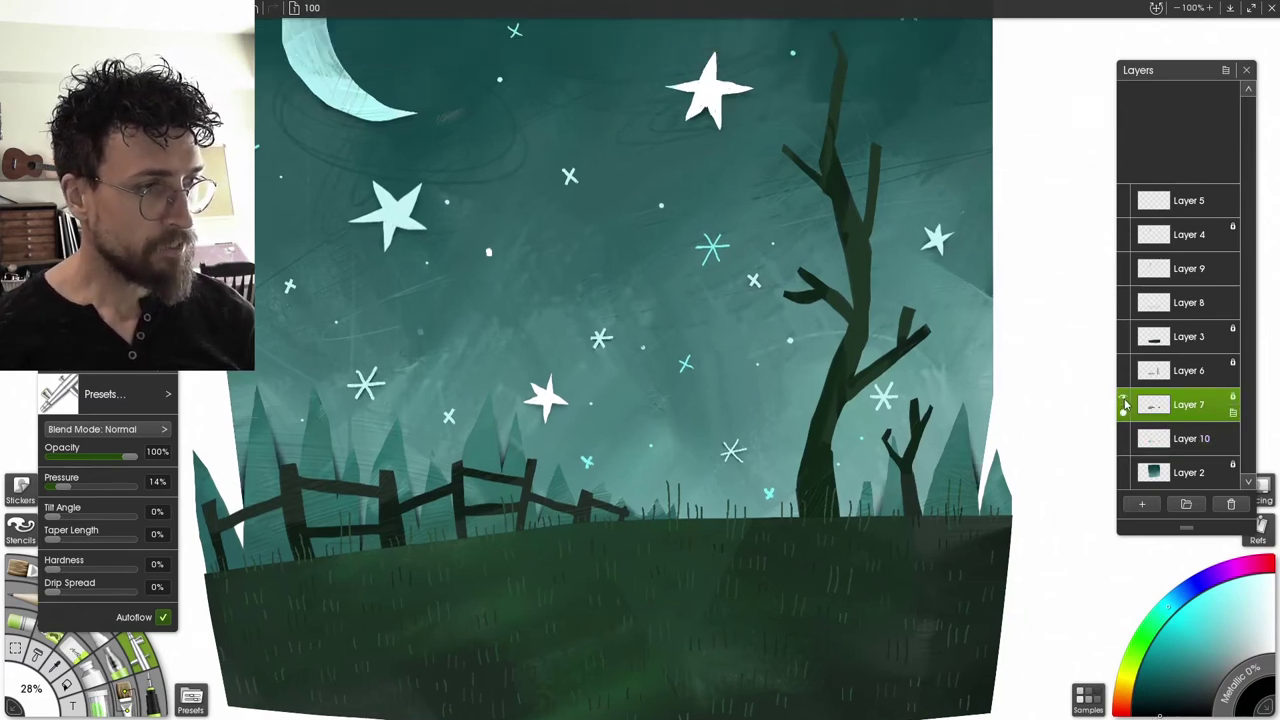
Add a layer between Layers 7 and 6 and airbrush dark shadows along the large bare tree's trunk and lower branches
click(1158, 372)
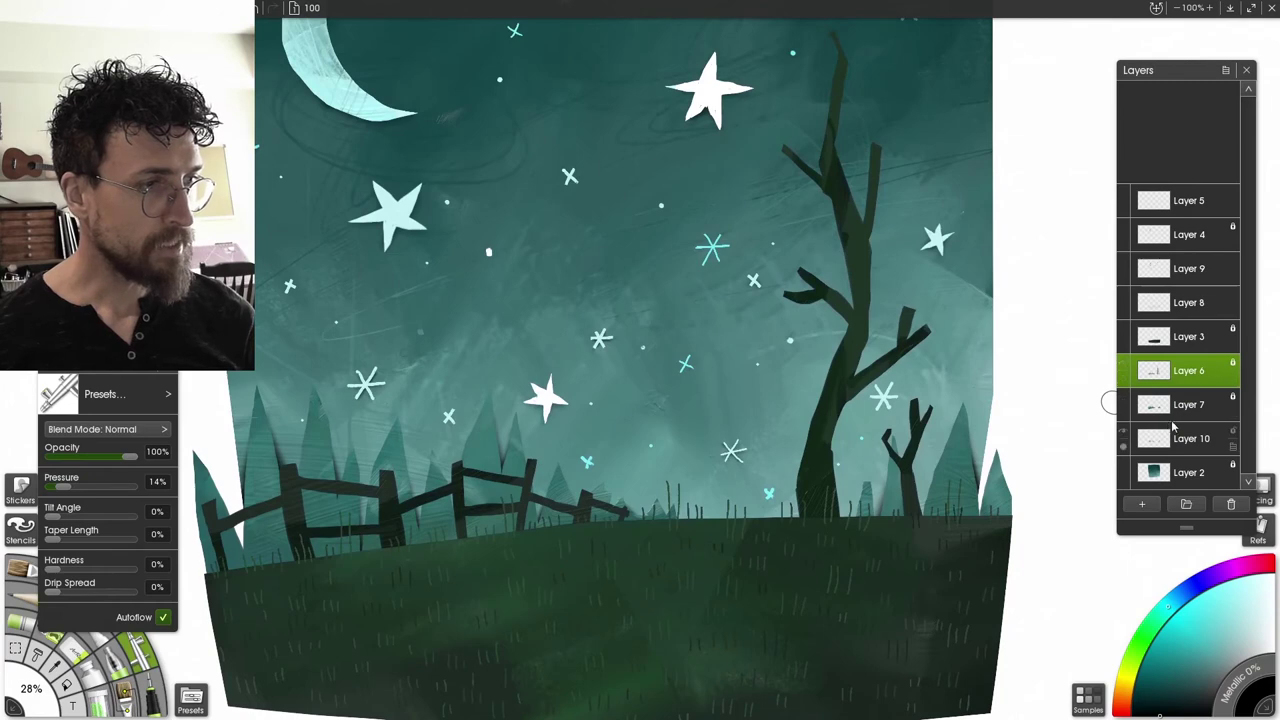
click(1145, 504)
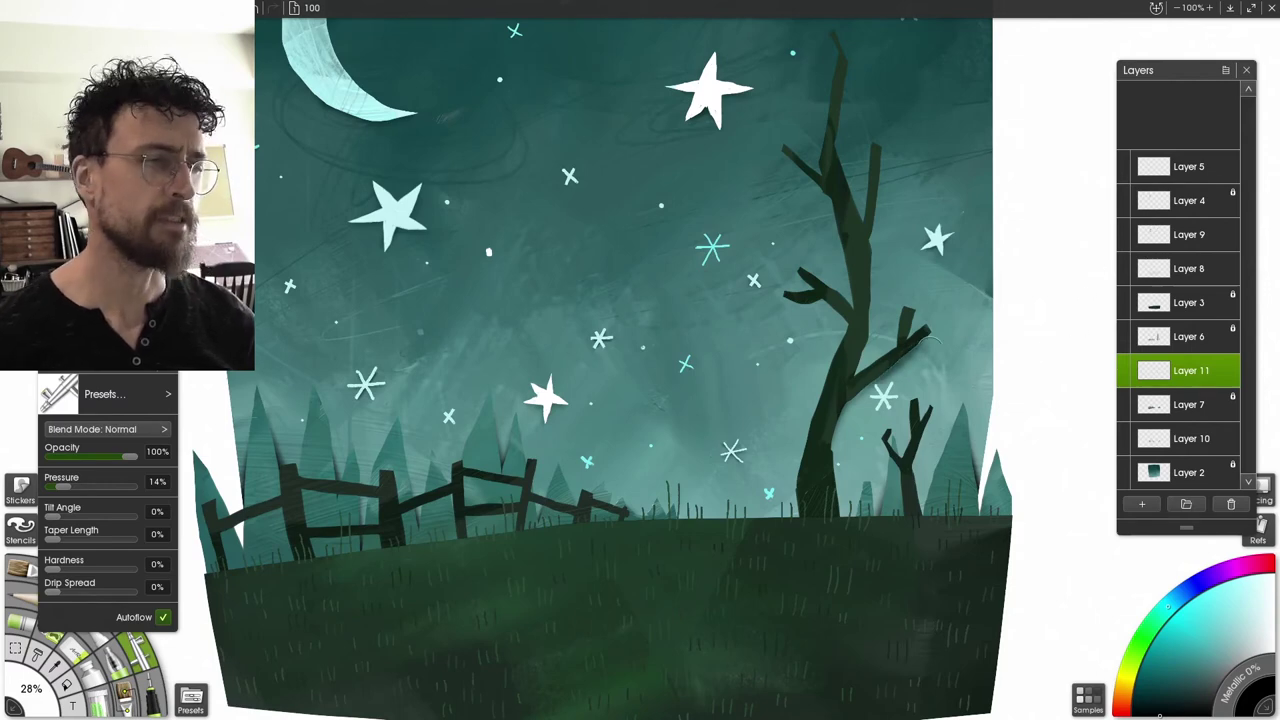
key(ctrl+z)
drag(832, 403, 797, 493)
drag(839, 330, 848, 284)
key(ctrl+z)
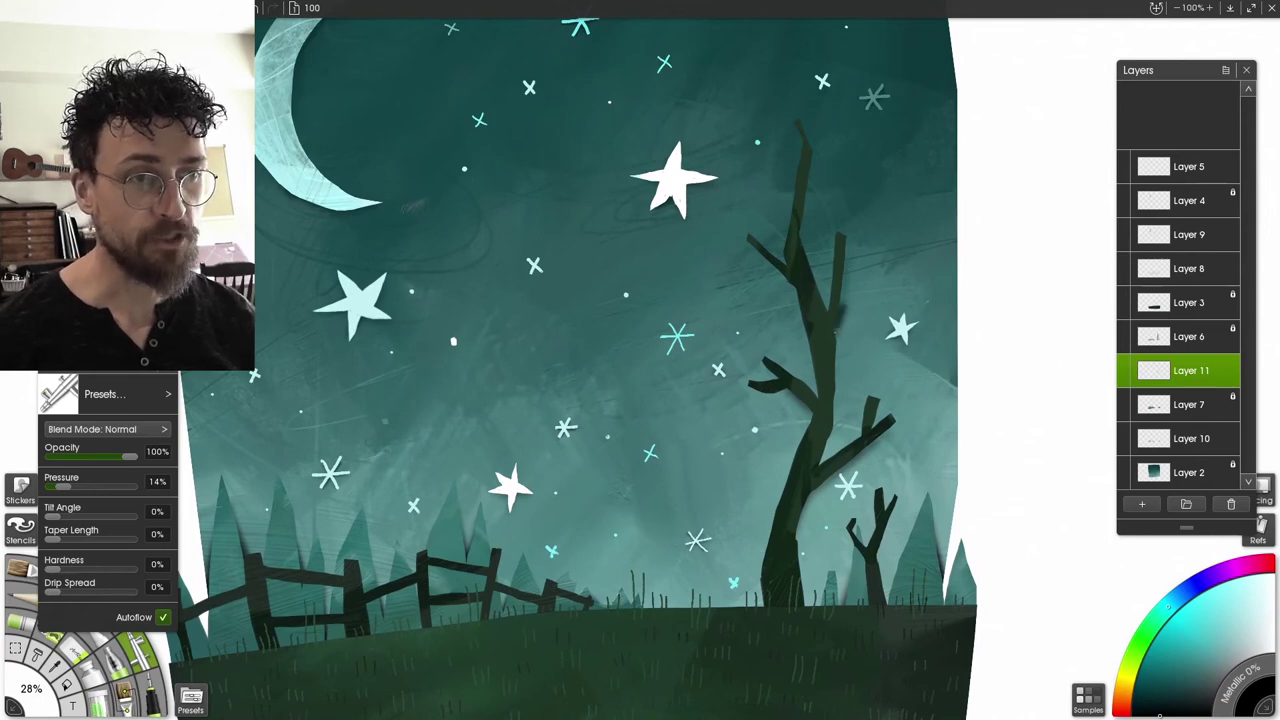
Airbrush soft shadows beside the large bare tree's upper branches, undoing the misplaced strokes
drag(838, 328, 833, 335)
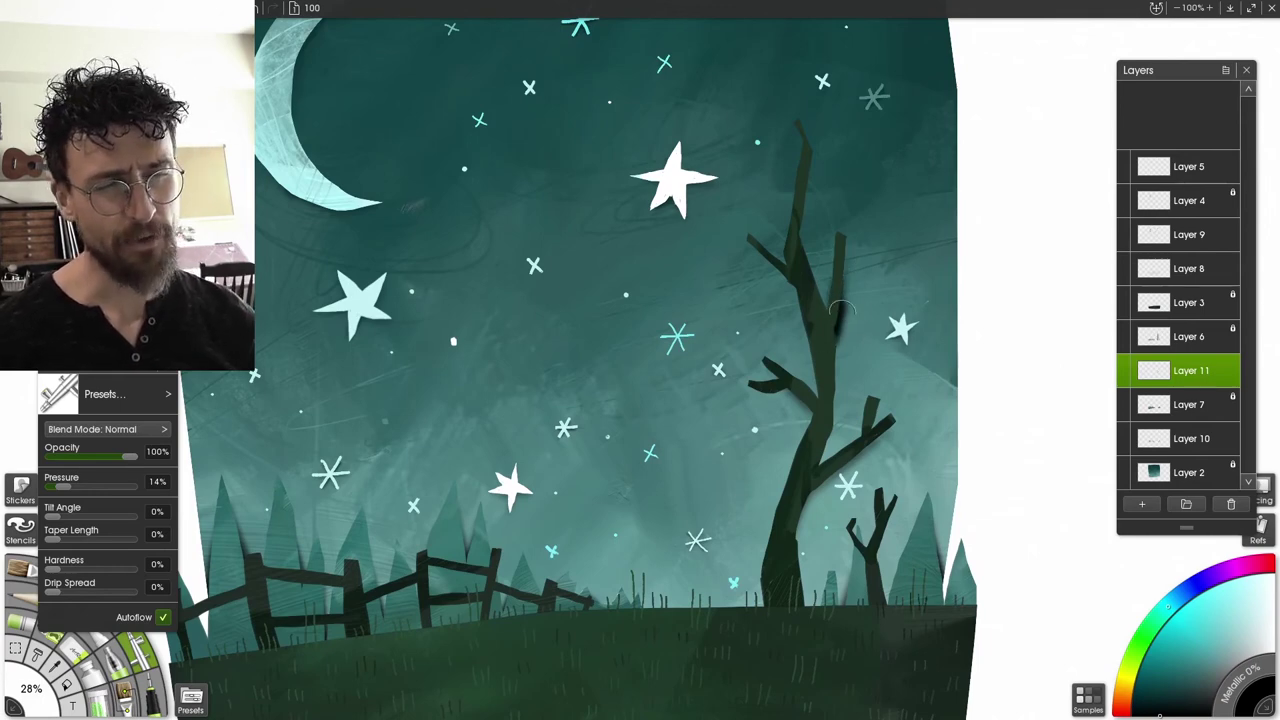
key(ctrl+z)
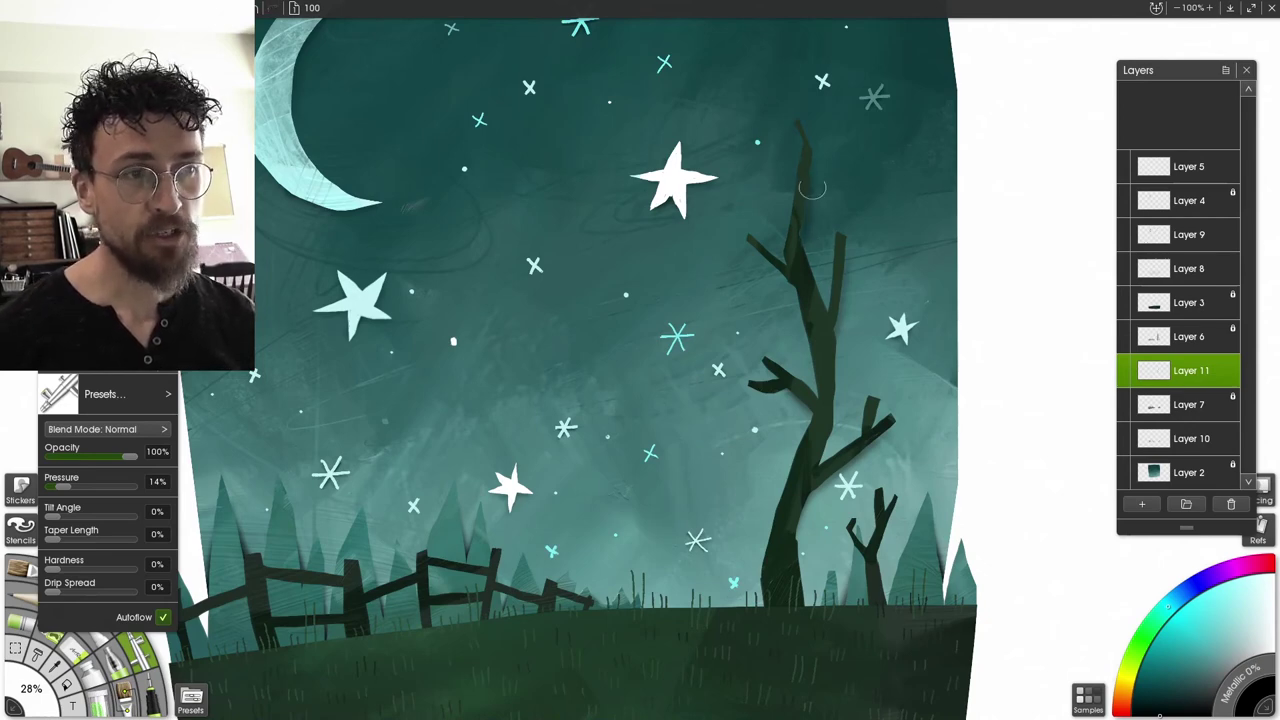
key(ctrl+z)
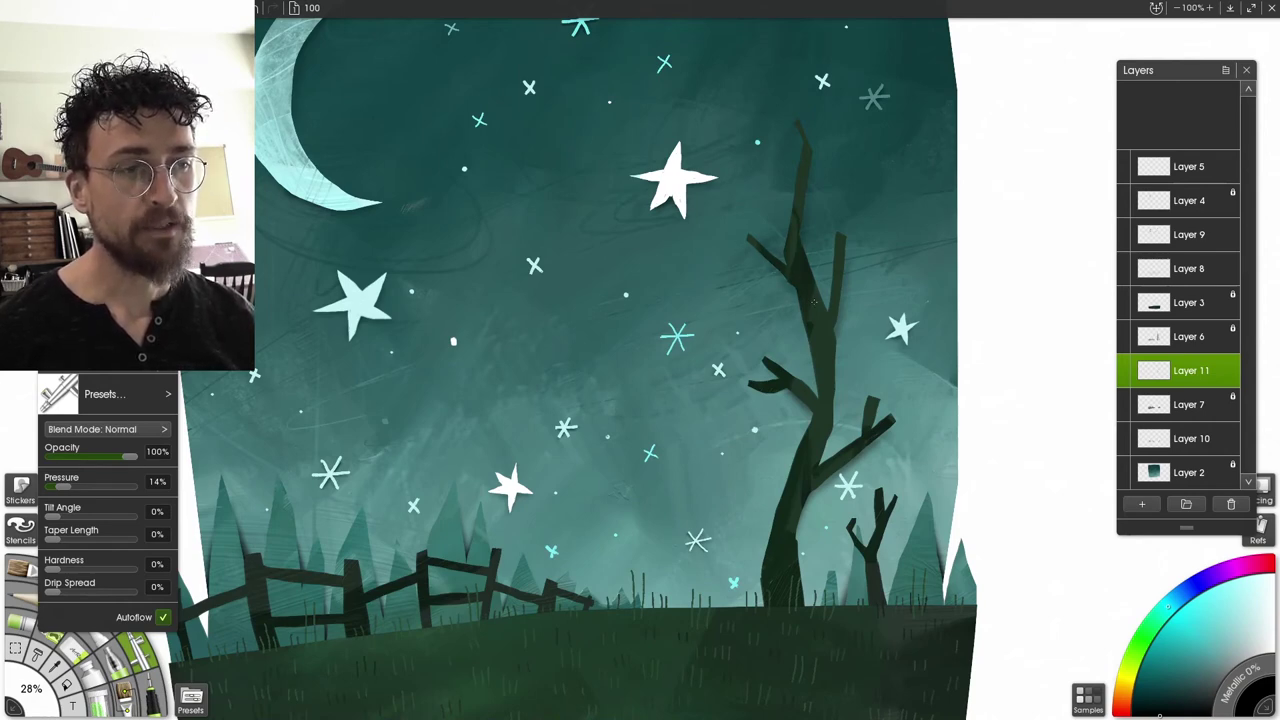
drag(944, 406, 981, 359)
Clean up excess shadow with the Eraser and airbrush soft shading behind the small bare tree at 28% size
key(e)
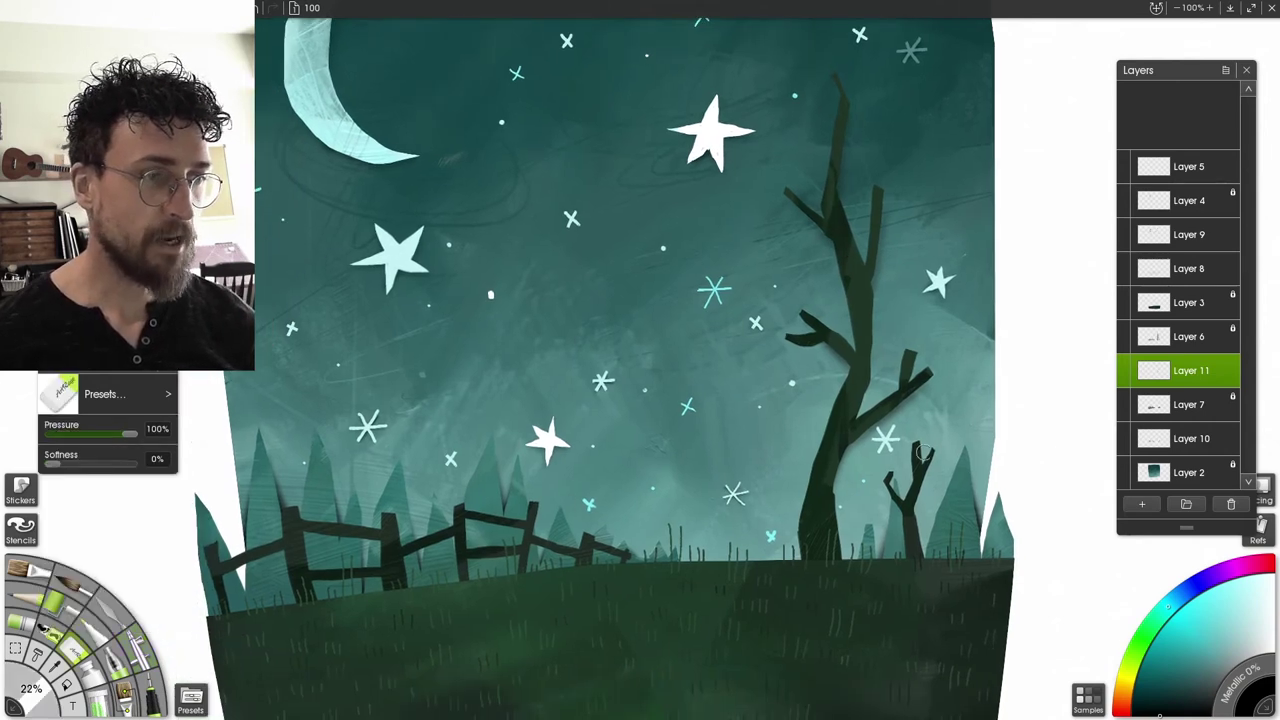
key(b)
key(a)
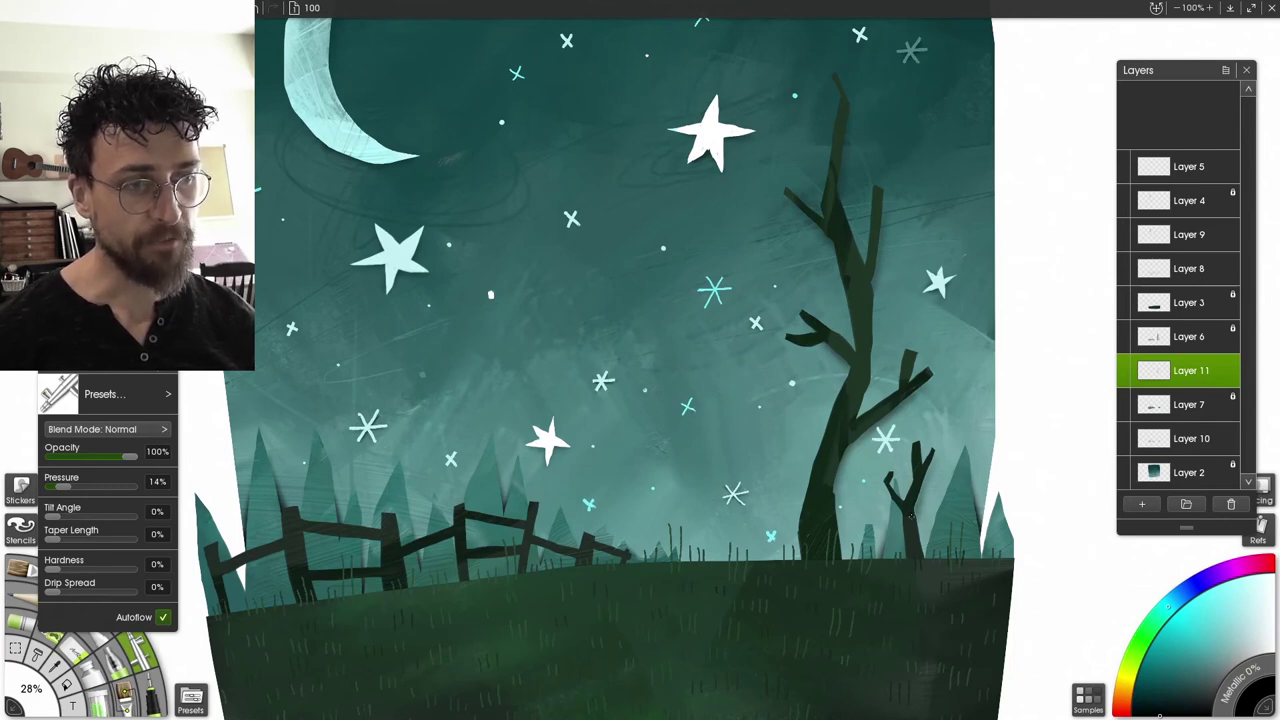
scroll(624, 341, down, 4)
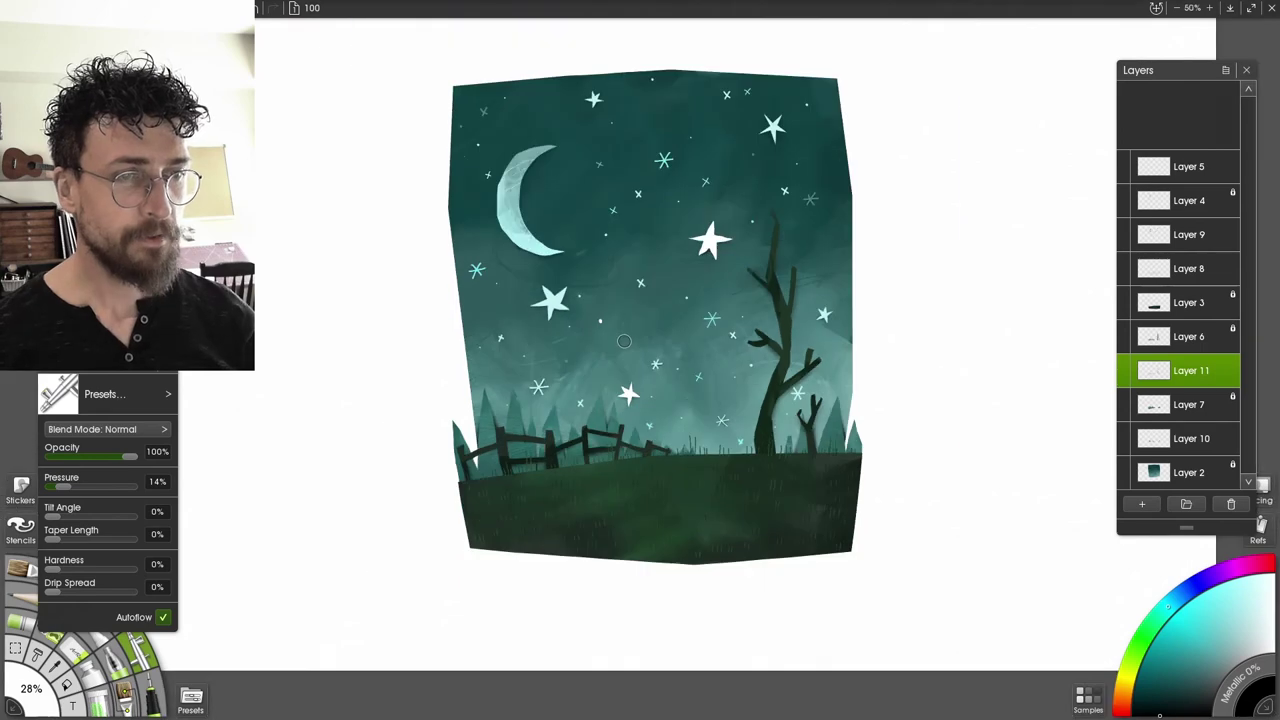
drag(803, 266, 821, 320)
scroll(769, 368, up, 2)
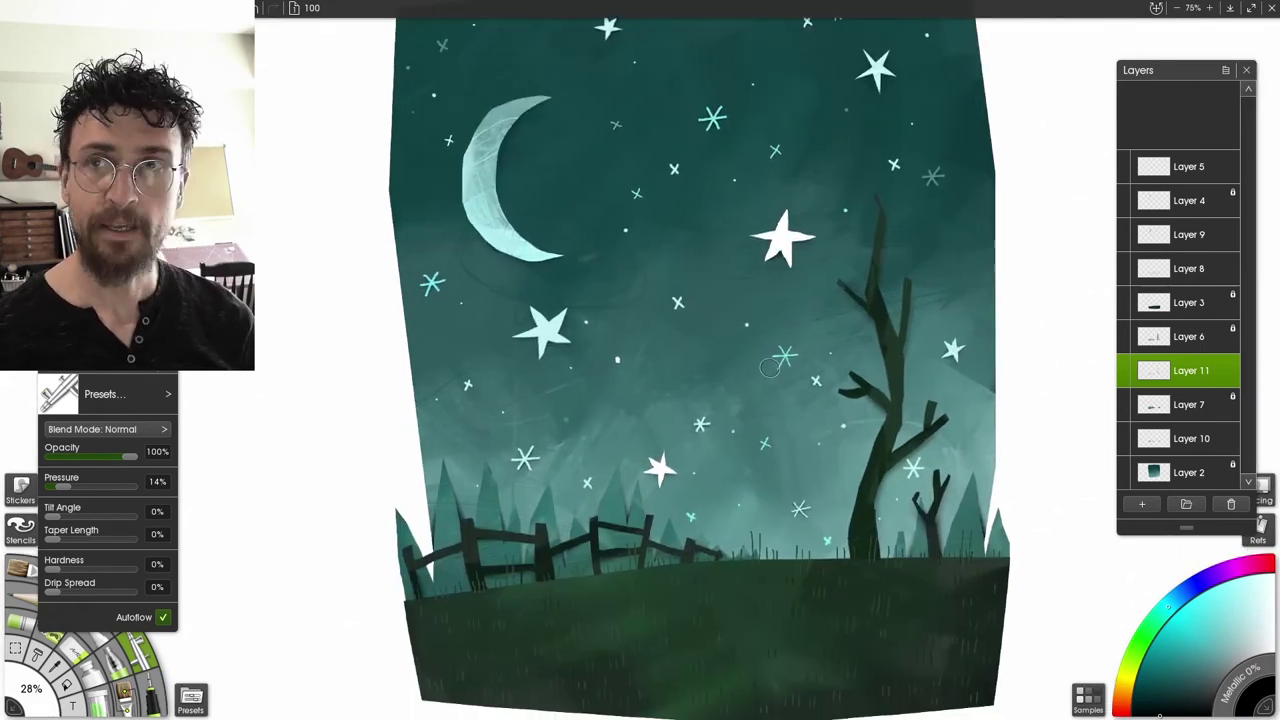
drag(802, 387, 793, 366)
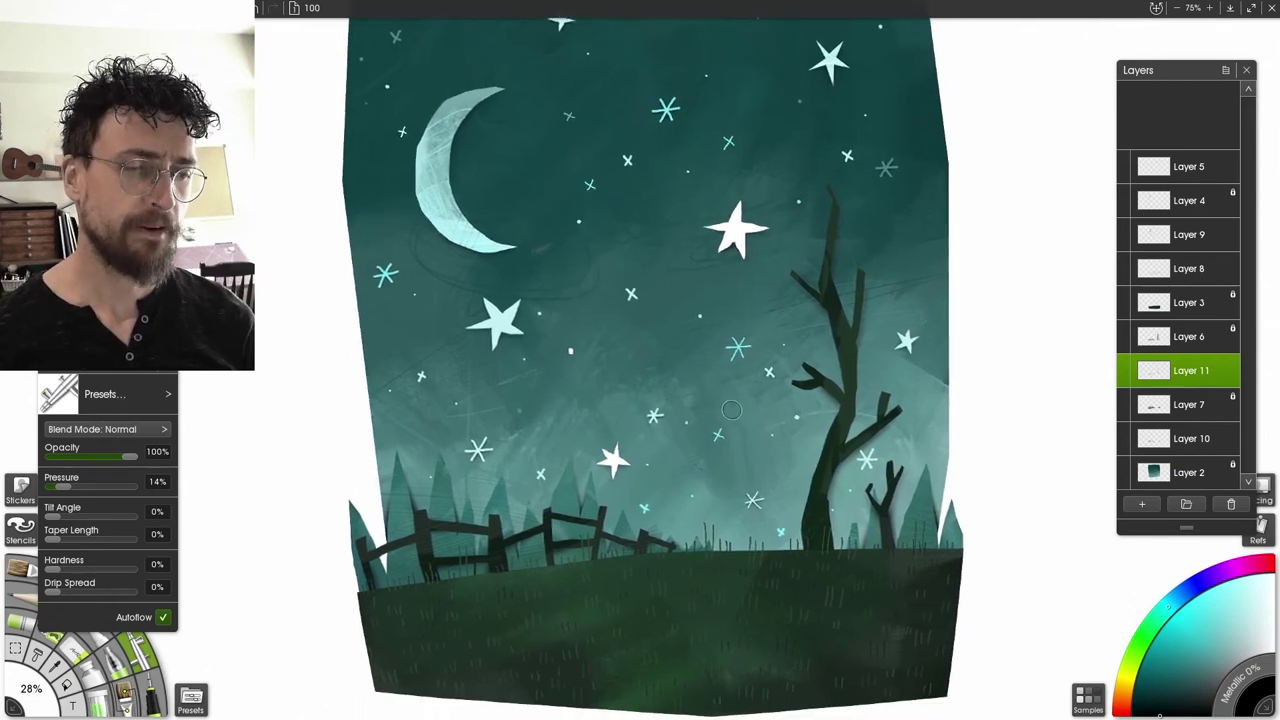
Add a layer above Layer 5, pick a muted yellow-green, and paint three small five-petaled flowers on the grass
click(1155, 170)
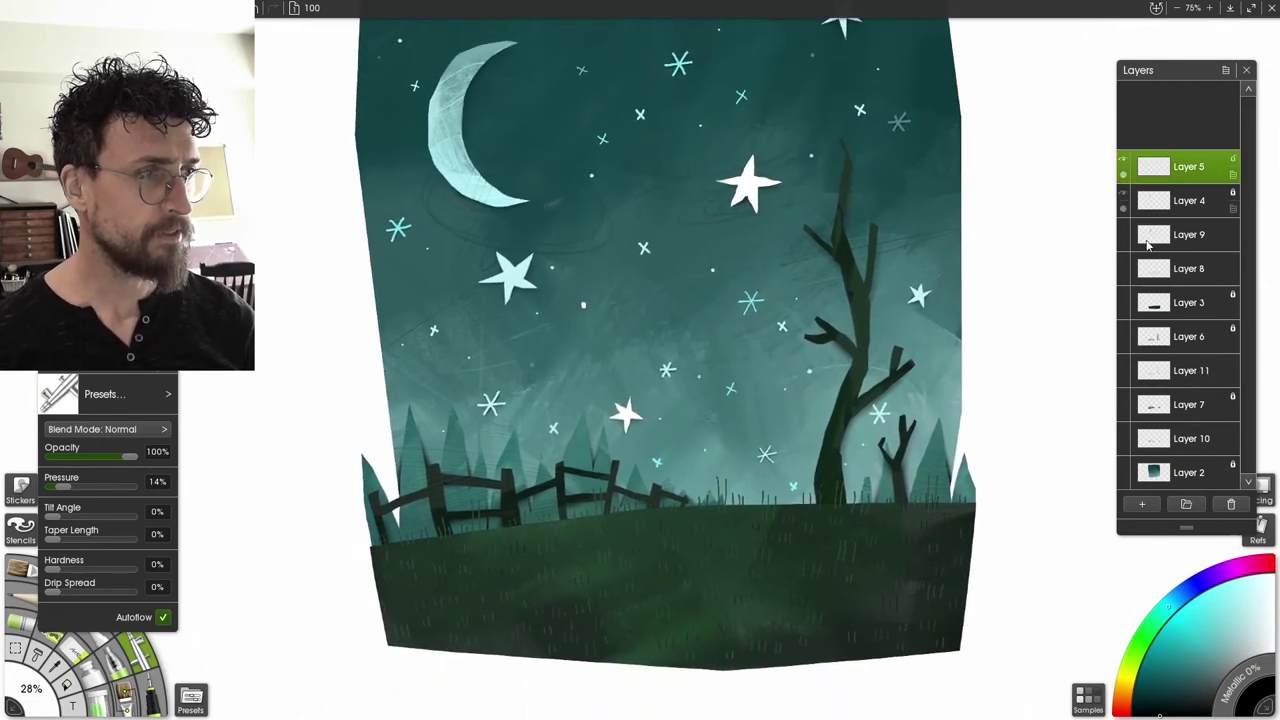
click(1142, 507)
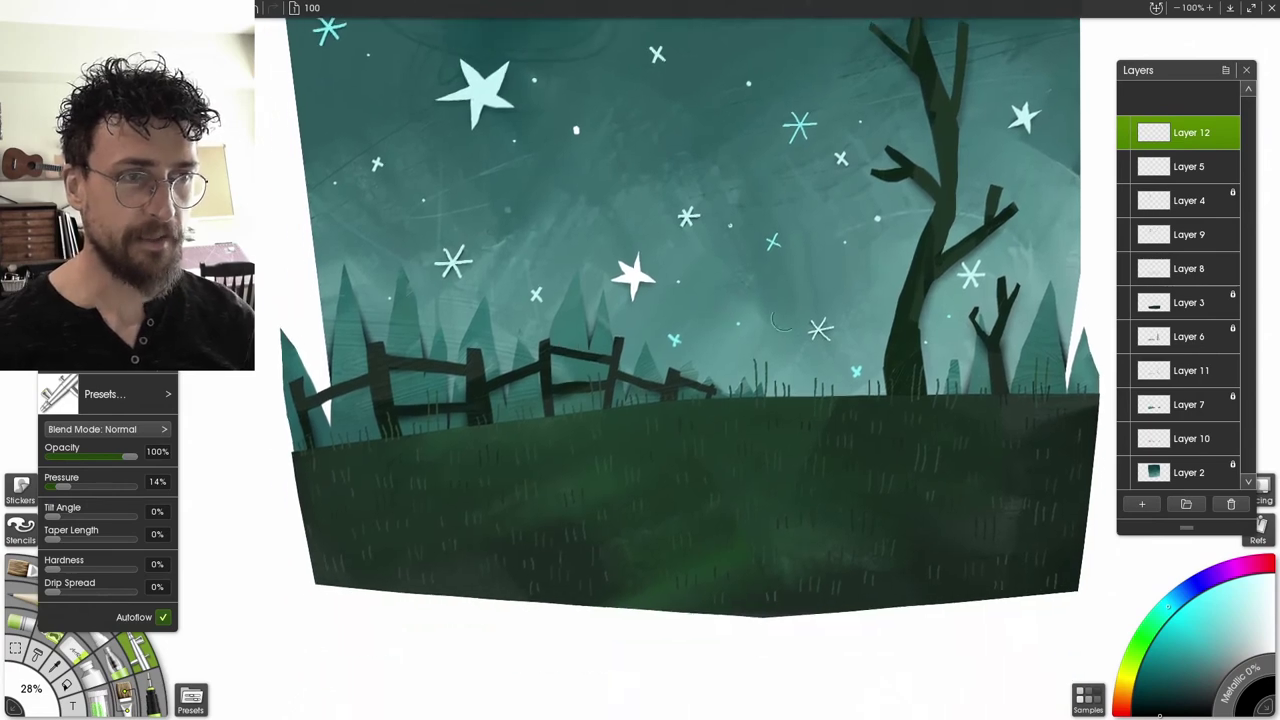
alt+click(780, 300)
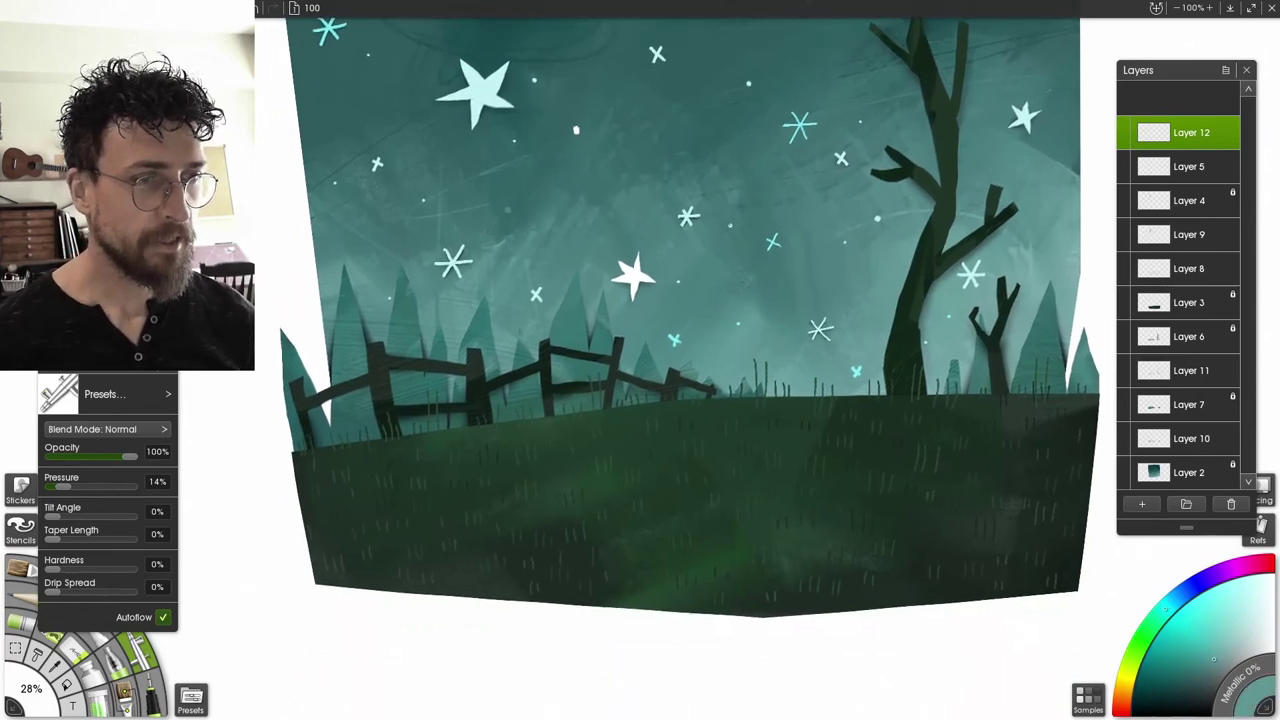
alt+click(755, 489)
click(1206, 680)
key(c)
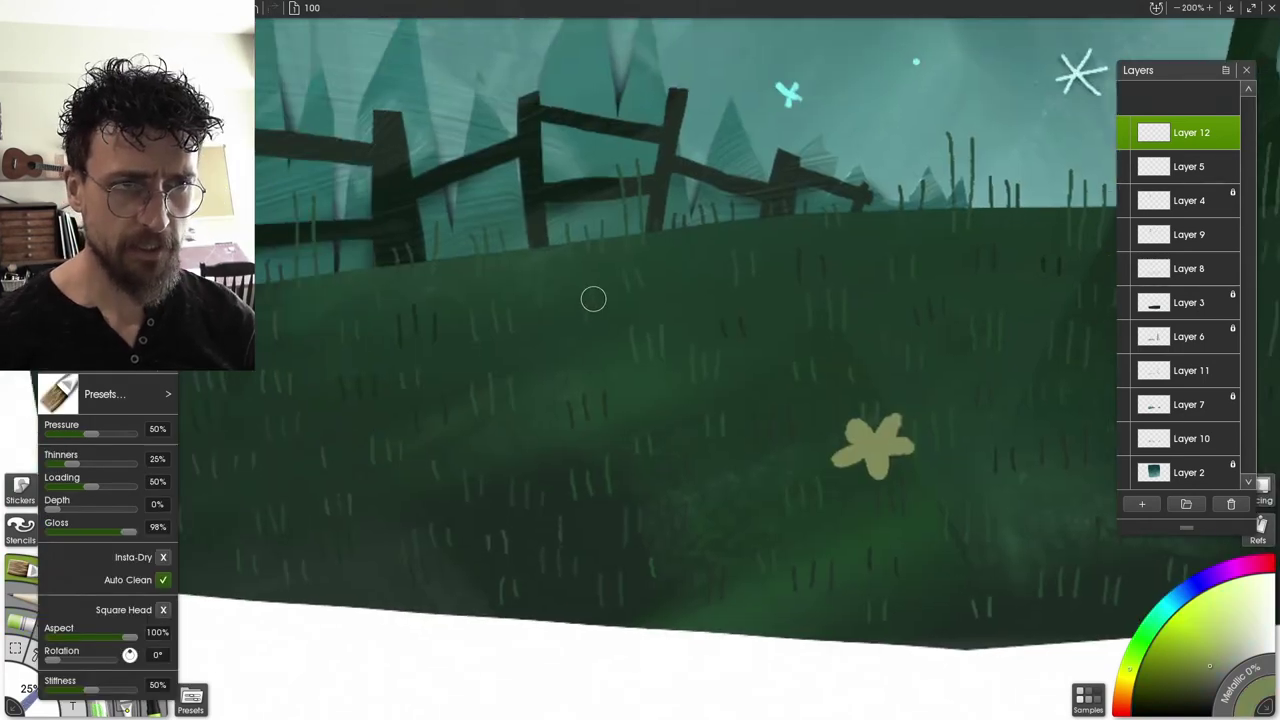
mouse_move(591, 297)
mouse_down()
mouse_move(554, 304)
mouse_move(594, 304)
mouse_move(585, 348)
mouse_move(588, 304)
mouse_move(587, 324)
mouse_move(595, 307)
mouse_move(610, 316)
mouse_move(606, 305)
mouse_move(619, 332)
mouse_move(592, 307)
mouse_up()
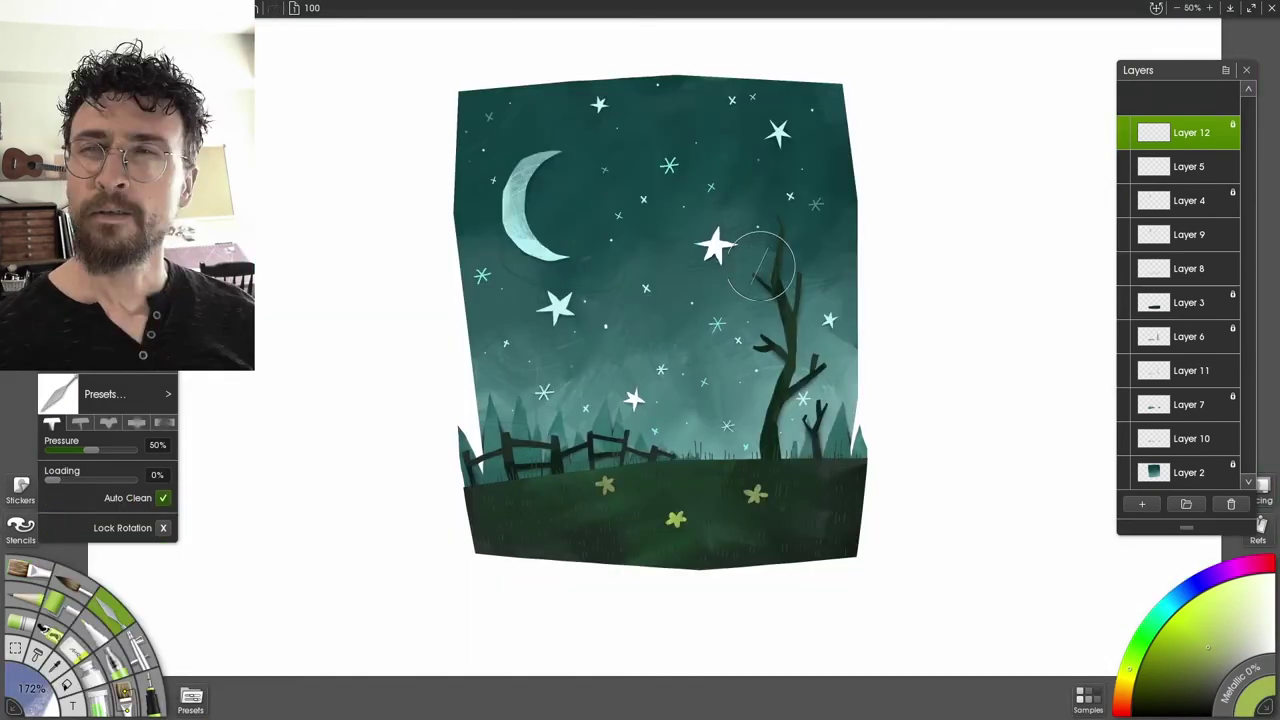
Add a layer above Layer 5 and airbrush small dark shadows beneath the three flowers at 8% size
scroll(914, 329, up, 3)
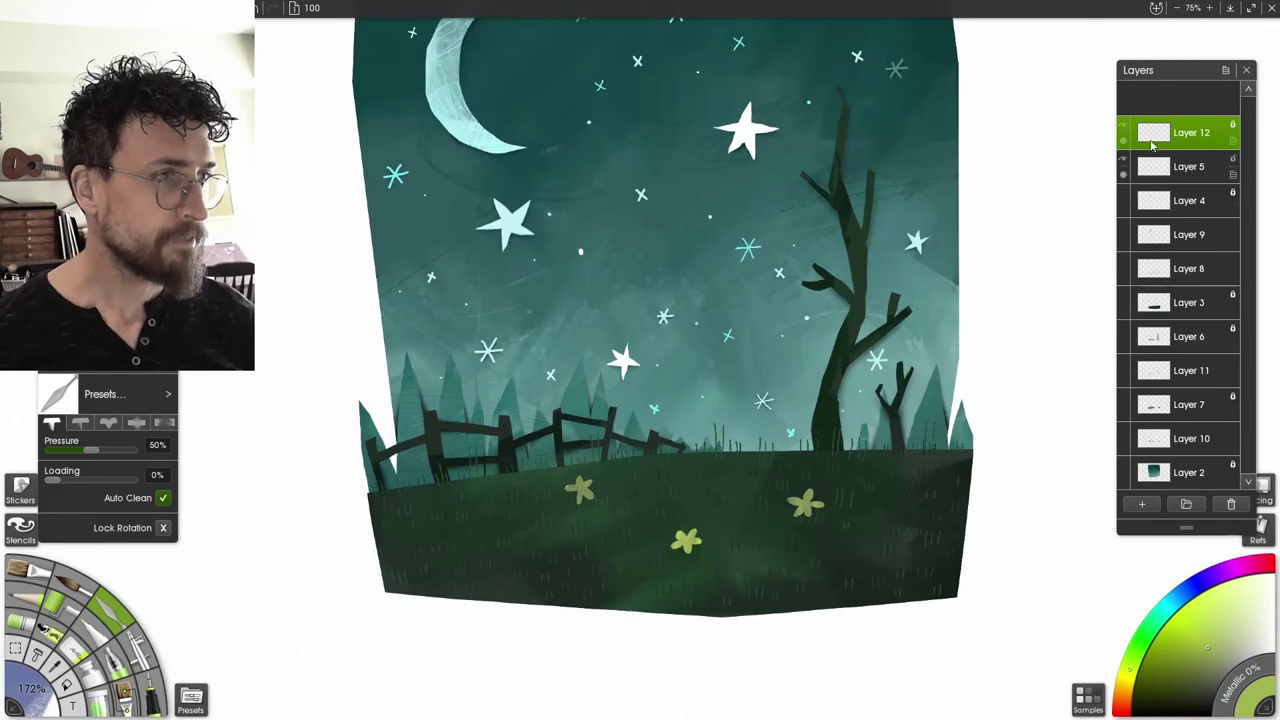
click(1165, 166)
click(1140, 504)
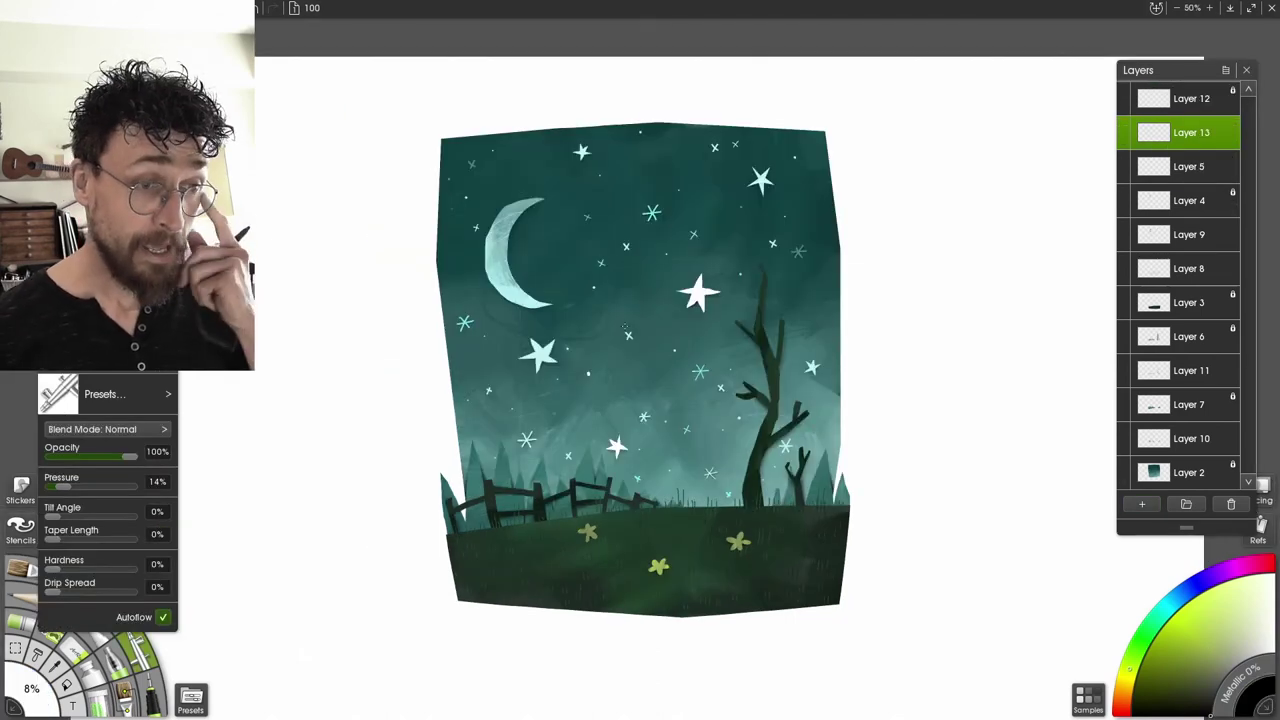
drag(645, 340, 725, 393)
scroll(653, 340, up, 1)
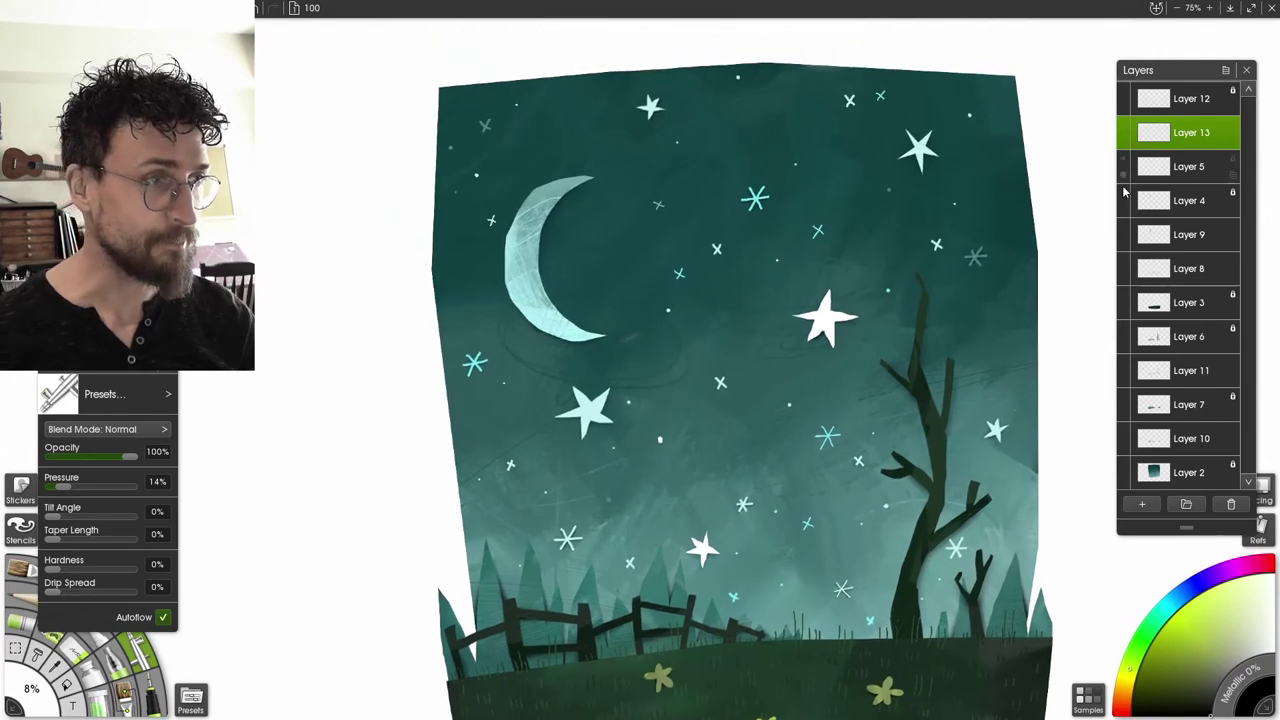
Toggle Layer 4's visibility to check that it holds the moon, select it, and unlock its transparency
click(1123, 195)
click(1123, 195)
click(1217, 204)
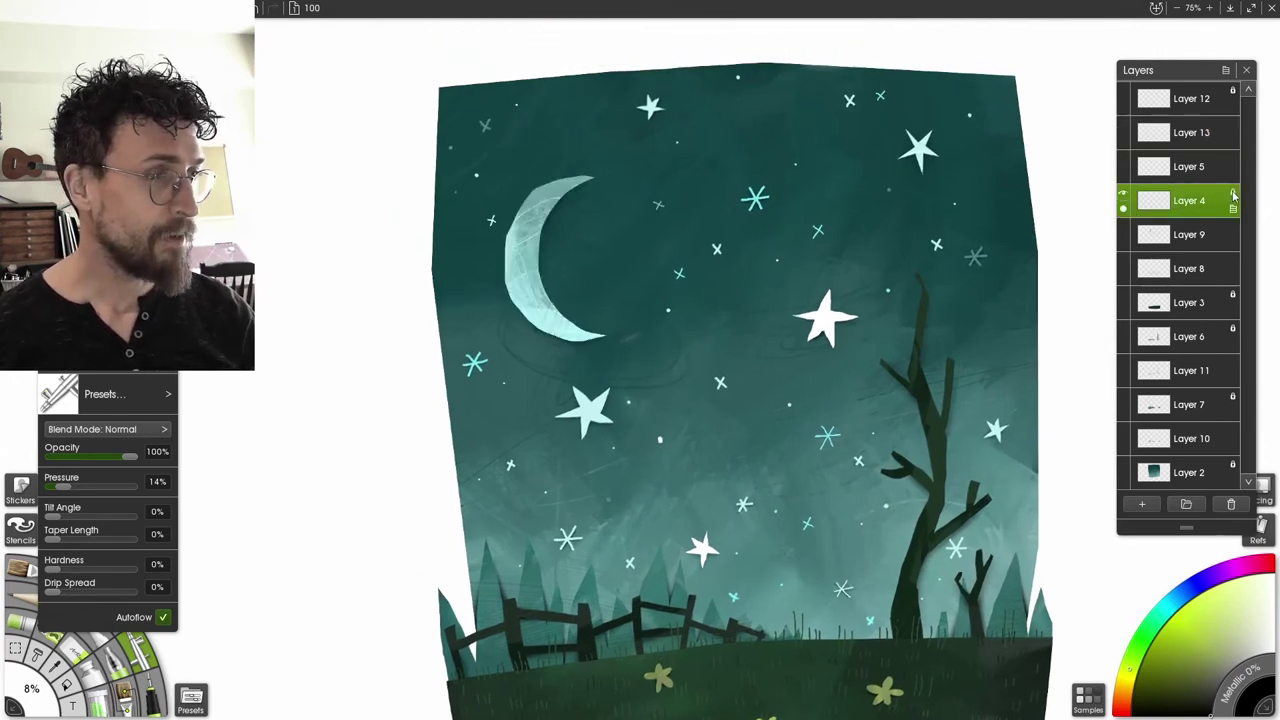
click(1233, 195)
click(1262, 214)
Sample the moon's muted blue and widen the crescent along its inner edge with the Oil Brush
key(ctrl+plus)
drag(513, 154, 467, 287)
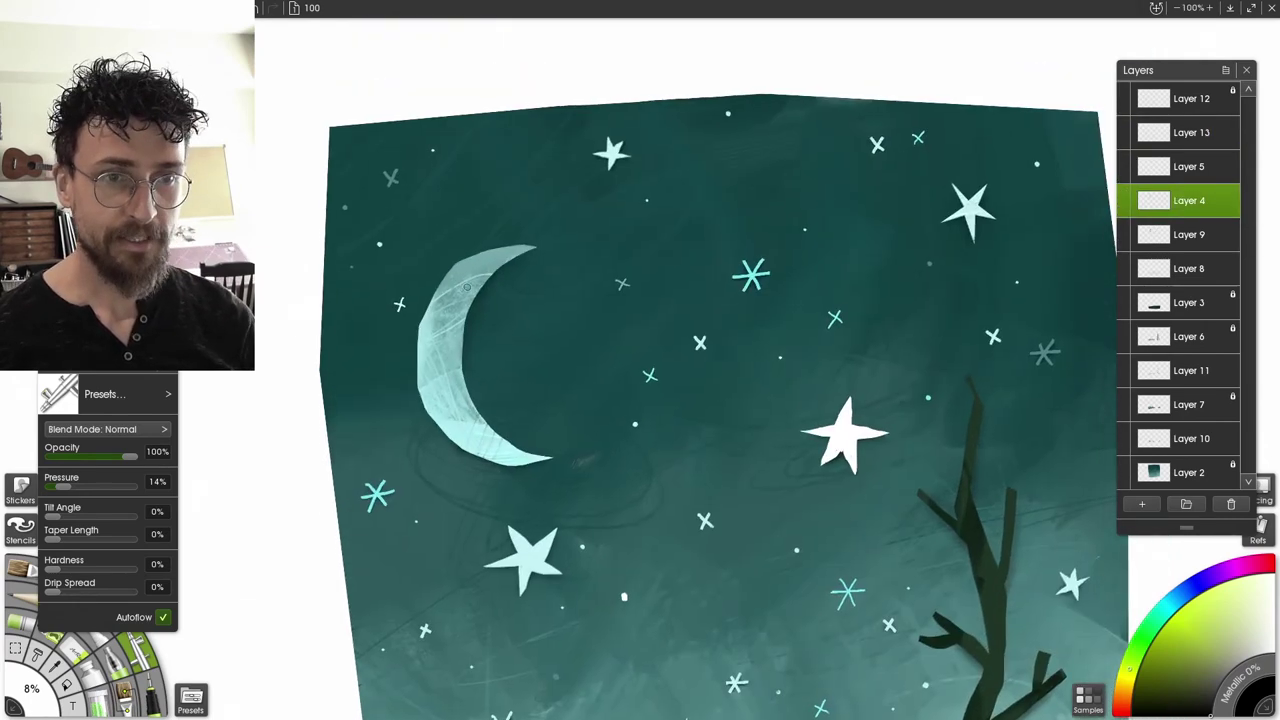
scroll(506, 277, up, 4)
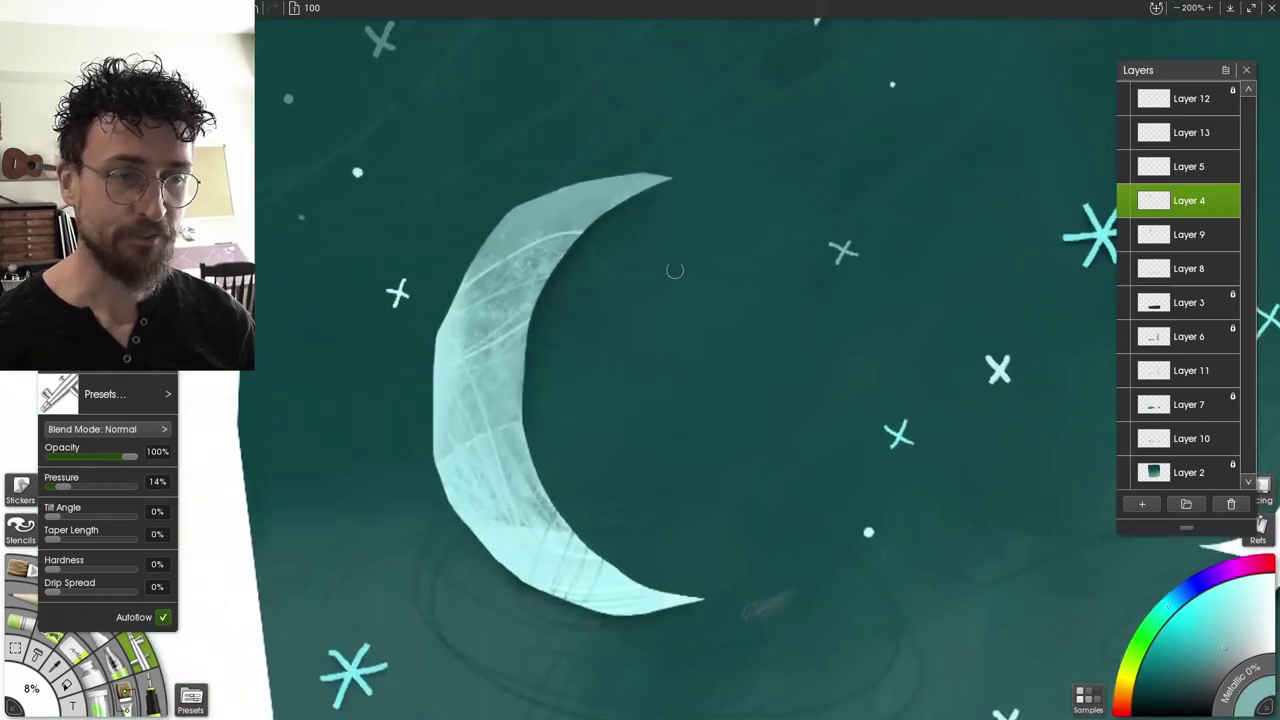
key(o)
mouse_move(560, 202)
mouse_down()
mouse_move(640, 181)
mouse_move(734, 192)
mouse_up()
key(ctrl+z)
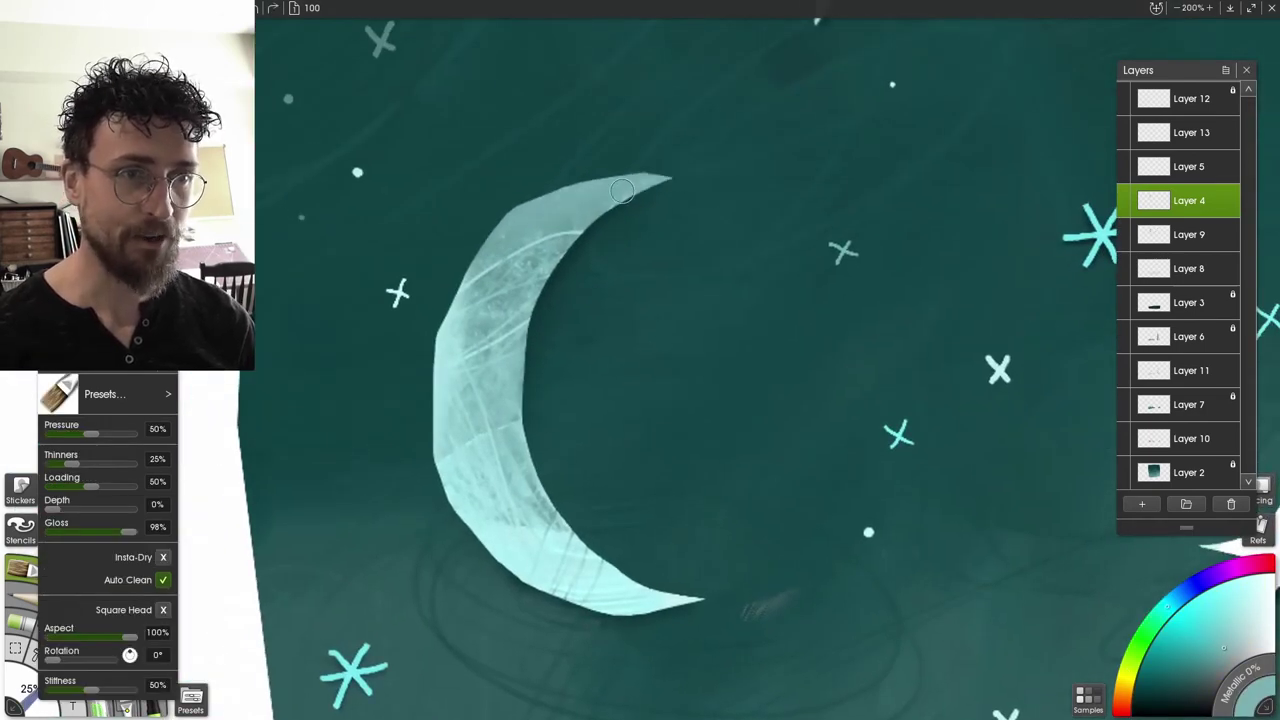
mouse_move(628, 182)
mouse_down()
mouse_move(743, 201)
mouse_move(692, 217)
mouse_move(633, 262)
mouse_move(596, 375)
mouse_move(621, 485)
mouse_move(752, 580)
mouse_move(663, 597)
mouse_move(734, 583)
mouse_move(687, 578)
mouse_up()
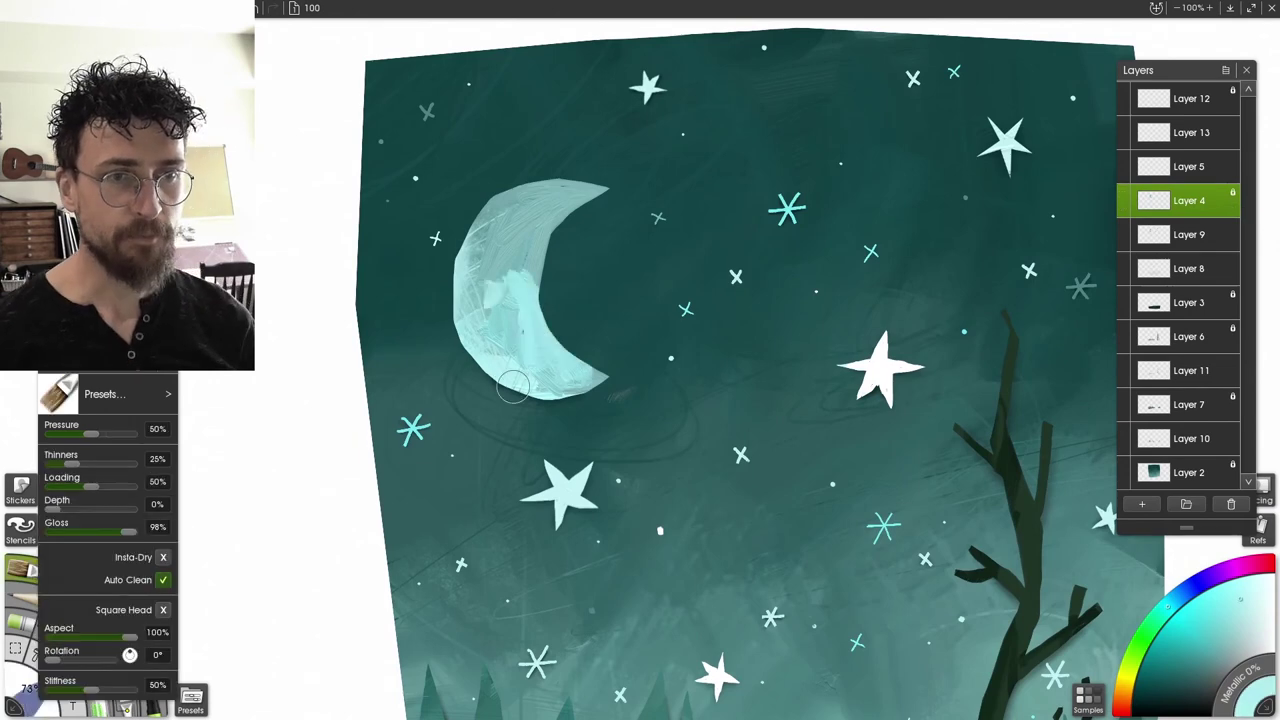
Paint textured patches over the widened moon with the Oil Brush at 73% size, sampling its pale blues
mouse_move(520, 305)
mouse_down()
mouse_move(513, 292)
mouse_move(513, 304)
mouse_up()
mouse_move(465, 254)
mouse_down()
mouse_move(498, 232)
mouse_move(528, 226)
mouse_move(503, 284)
mouse_move(546, 266)
mouse_move(523, 233)
mouse_move(506, 272)
mouse_move(517, 292)
mouse_move(543, 271)
mouse_move(519, 303)
mouse_move(500, 296)
mouse_move(479, 313)
mouse_move(507, 205)
mouse_up()
alt+click(517, 245)
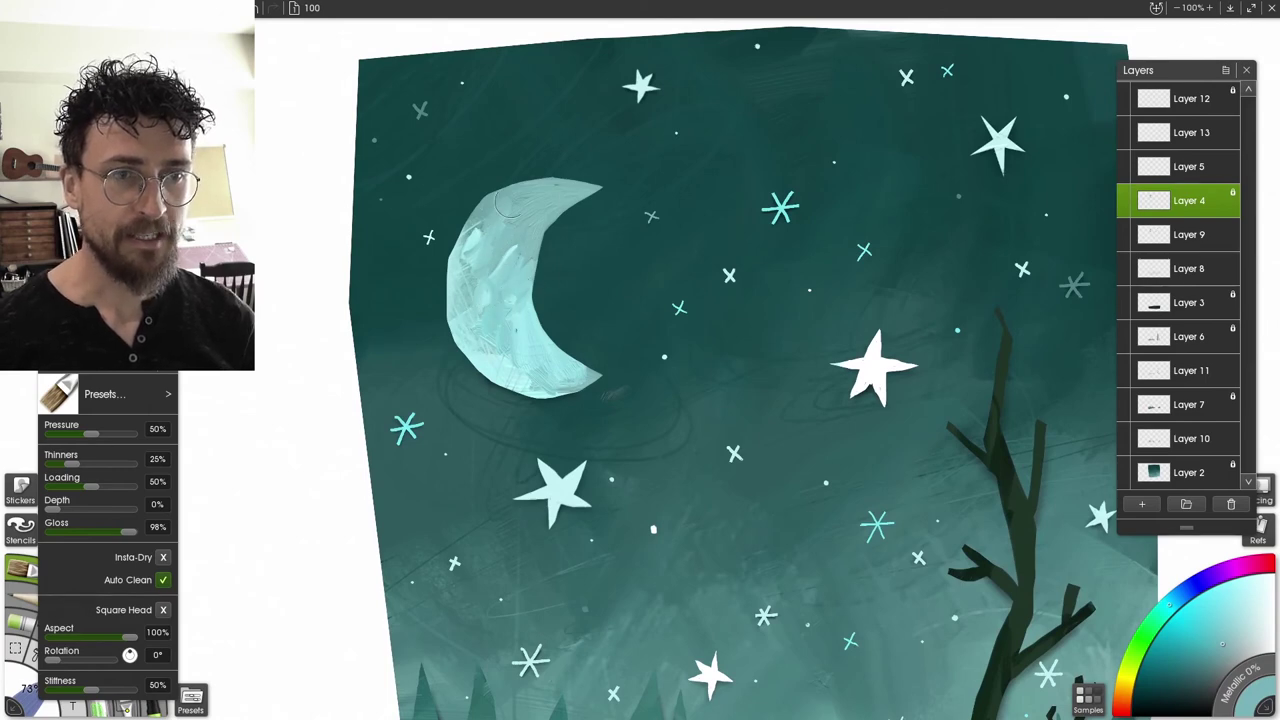
mouse_move(506, 249)
mouse_down()
mouse_move(483, 217)
mouse_move(504, 233)
mouse_move(534, 225)
mouse_move(553, 259)
mouse_move(534, 281)
mouse_move(521, 265)
mouse_move(525, 327)
mouse_up()
alt+click(508, 212)
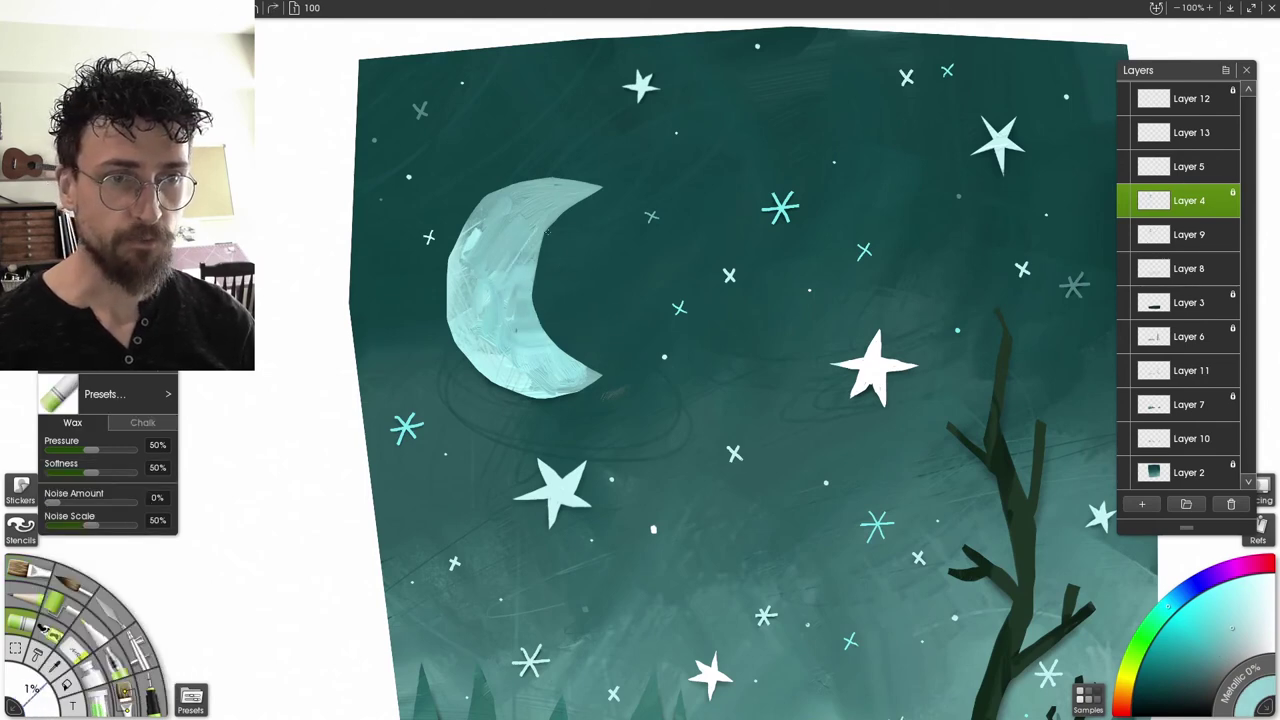
Toggle the visibility of Layer 9 and Layer 11 to check what each one holds
key(ctrl+minus)
click(1153, 237)
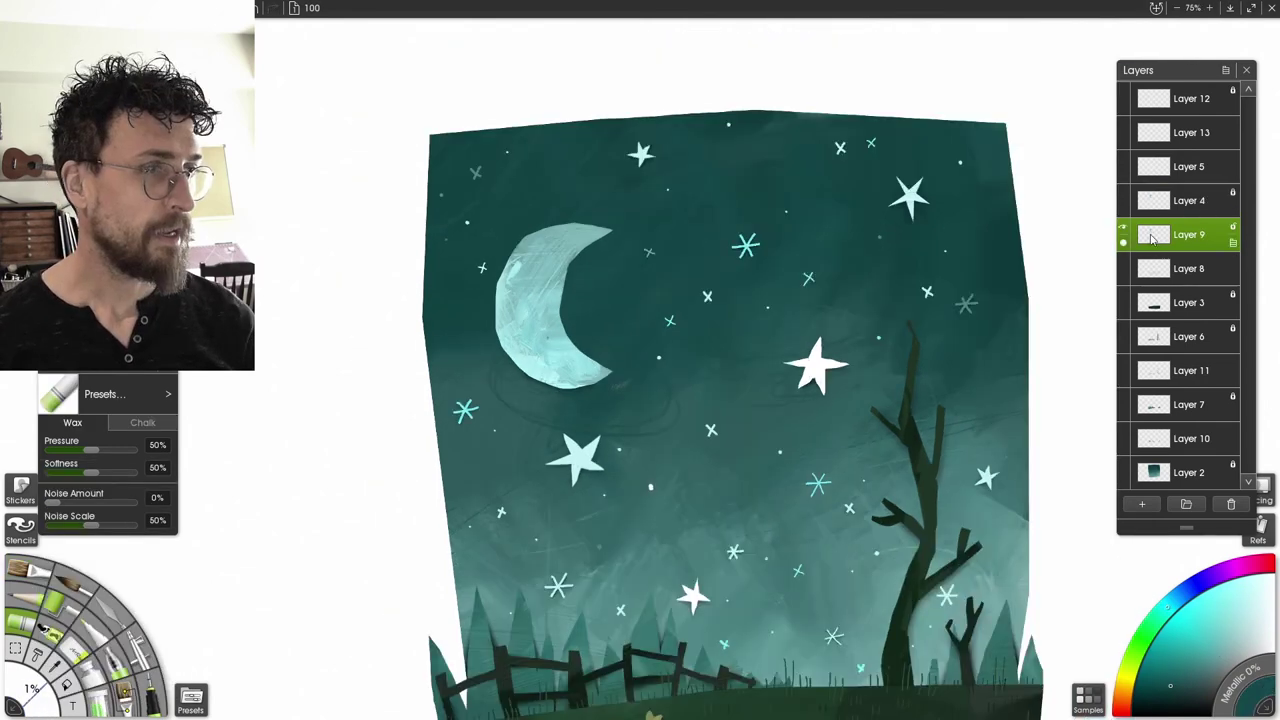
click(1127, 232)
click(1127, 232)
key(ctrl+plus)
drag(597, 295, 658, 346)
key(ctrl+plus)
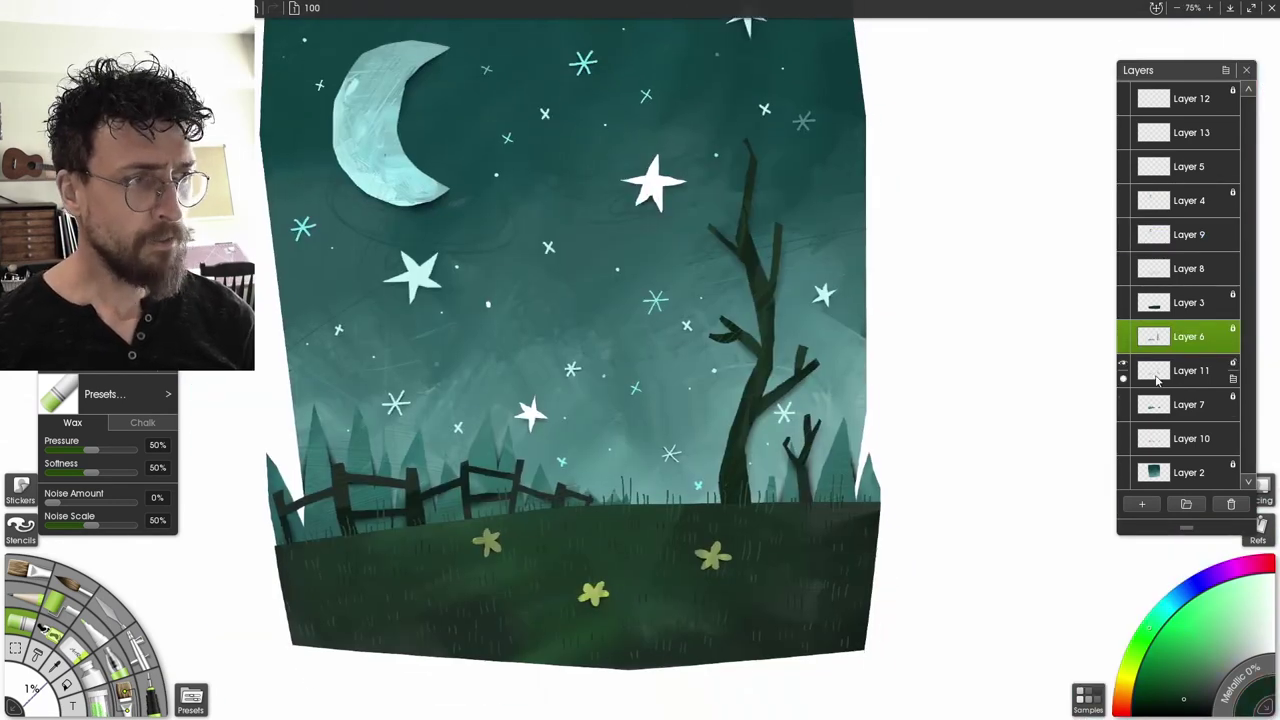
click(1157, 378)
click(1123, 364)
click(1123, 364)
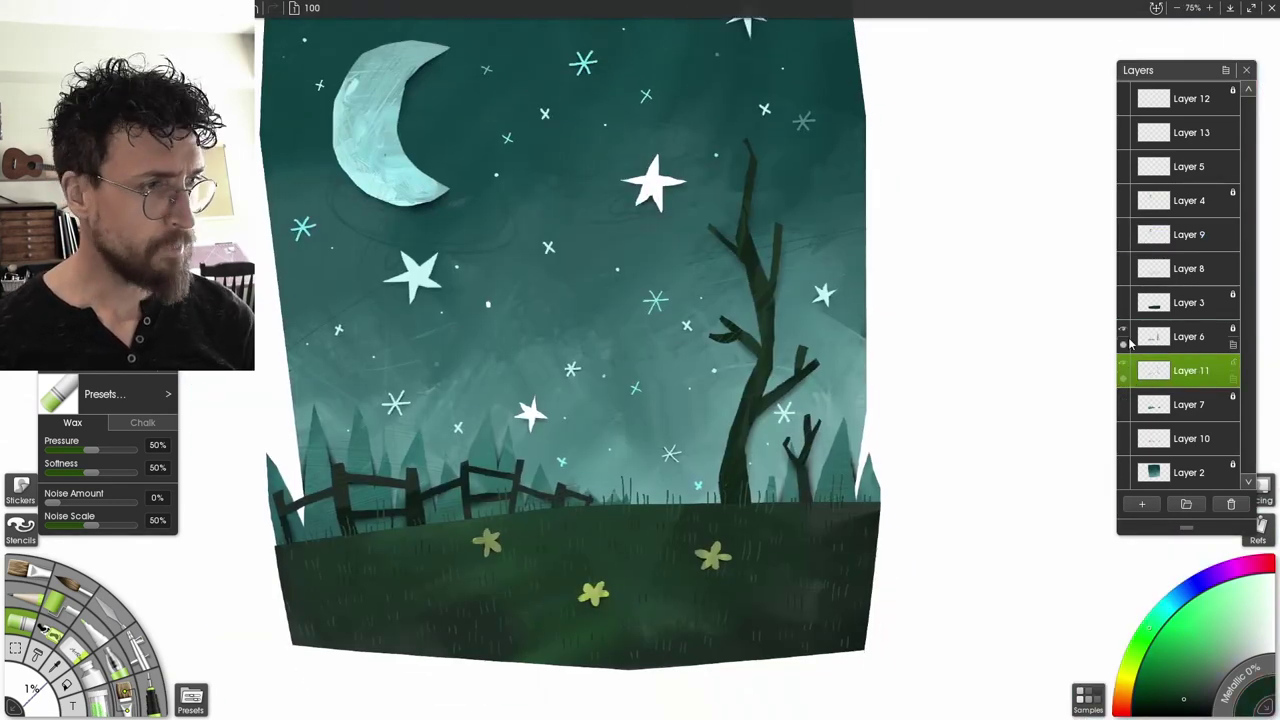
Add a layer above Layer 6 and paint a tall dark green house body beside the large tree with the Oil Brush
click(1156, 343)
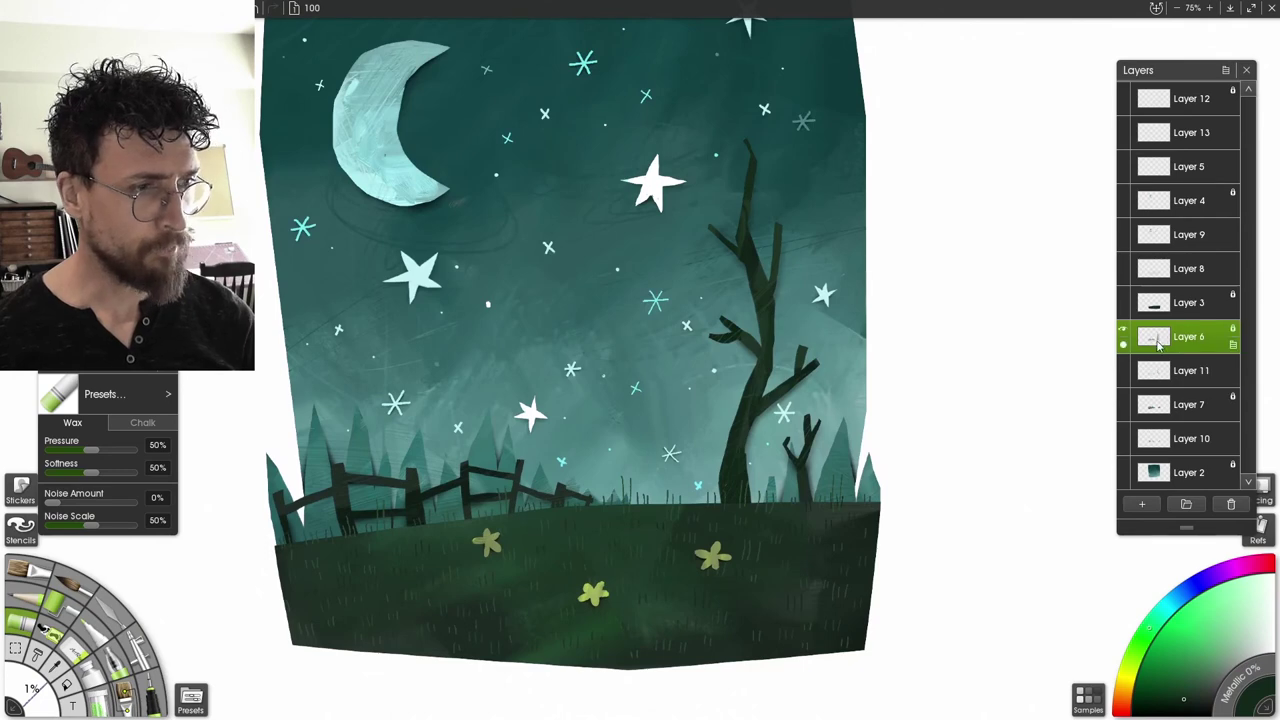
click(1138, 505)
key(b)
mouse_move(600, 300)
mouse_down()
mouse_move(616, 454)
mouse_move(608, 364)
mouse_up()
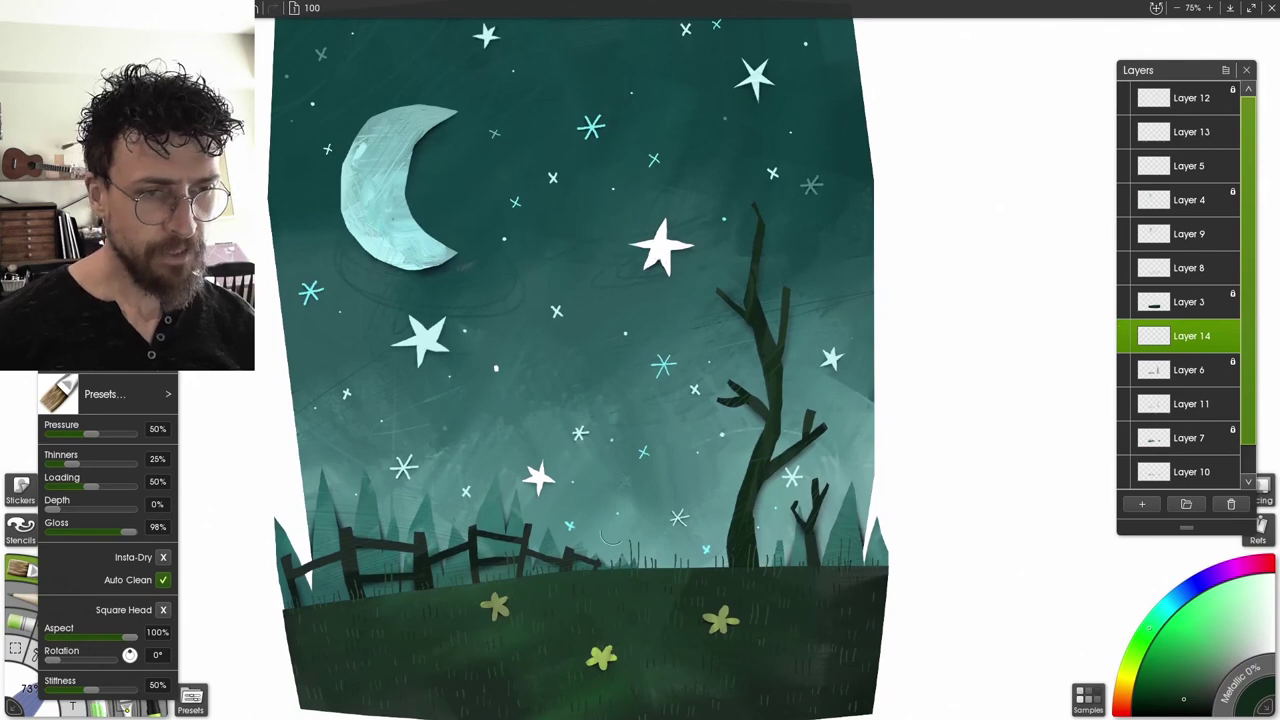
mouse_move(610, 537)
mouse_down()
mouse_move(588, 545)
mouse_move(585, 430)
mouse_up()
key(ctrl+z)
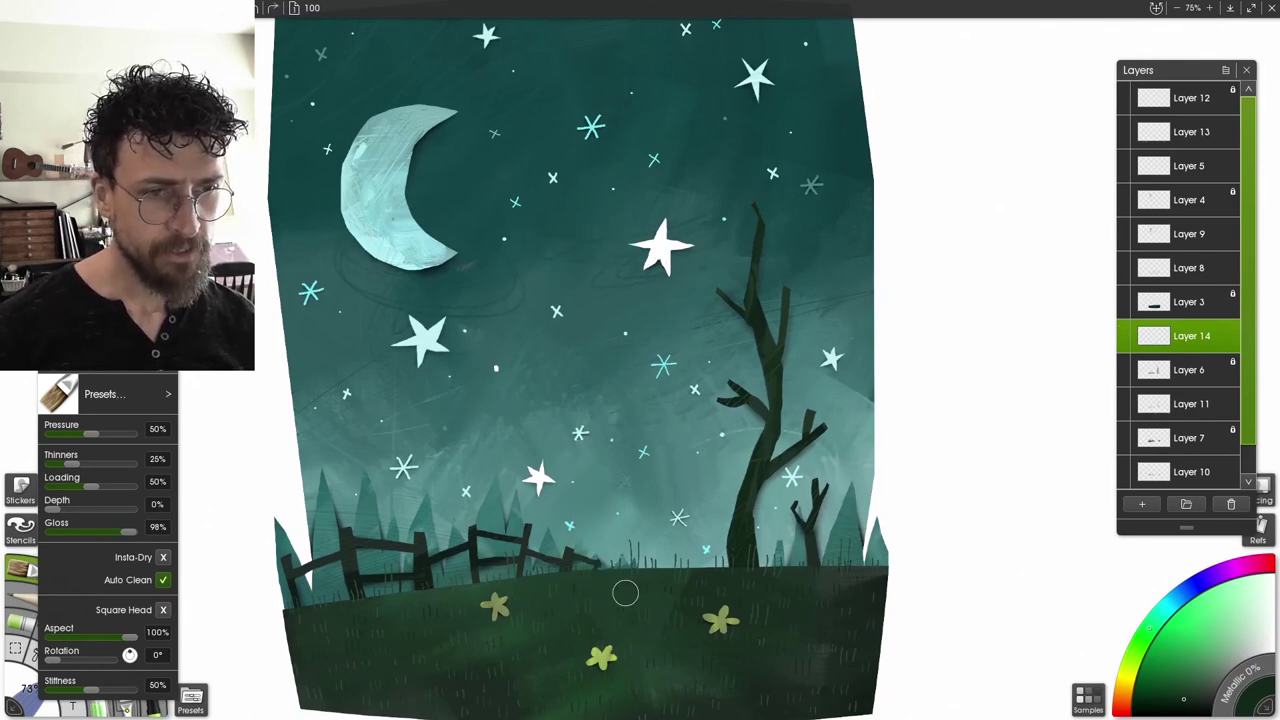
mouse_move(625, 593)
mouse_down()
mouse_move(605, 430)
mouse_move(634, 600)
mouse_move(660, 430)
mouse_up()
mouse_move(668, 516)
mouse_down()
mouse_move(656, 458)
mouse_move(632, 560)
mouse_move(626, 534)
mouse_up()
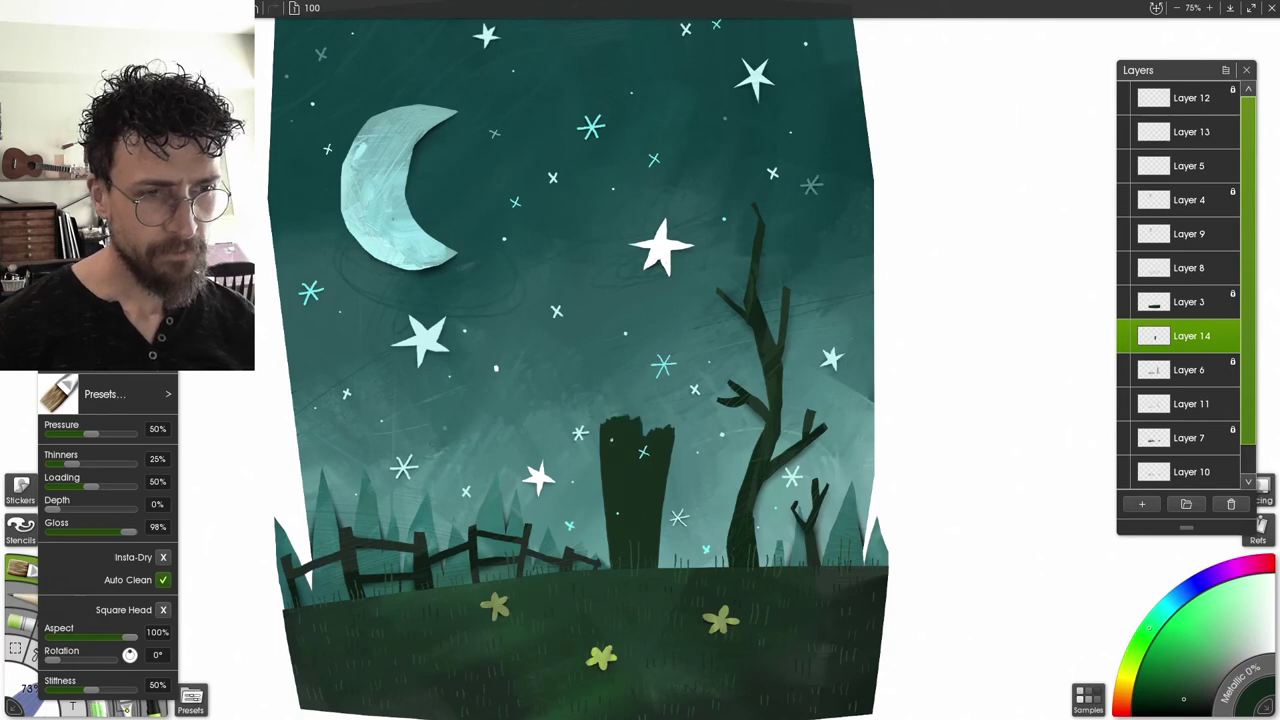
mouse_move(650, 439)
mouse_down()
mouse_move(645, 428)
mouse_move(664, 424)
mouse_up()
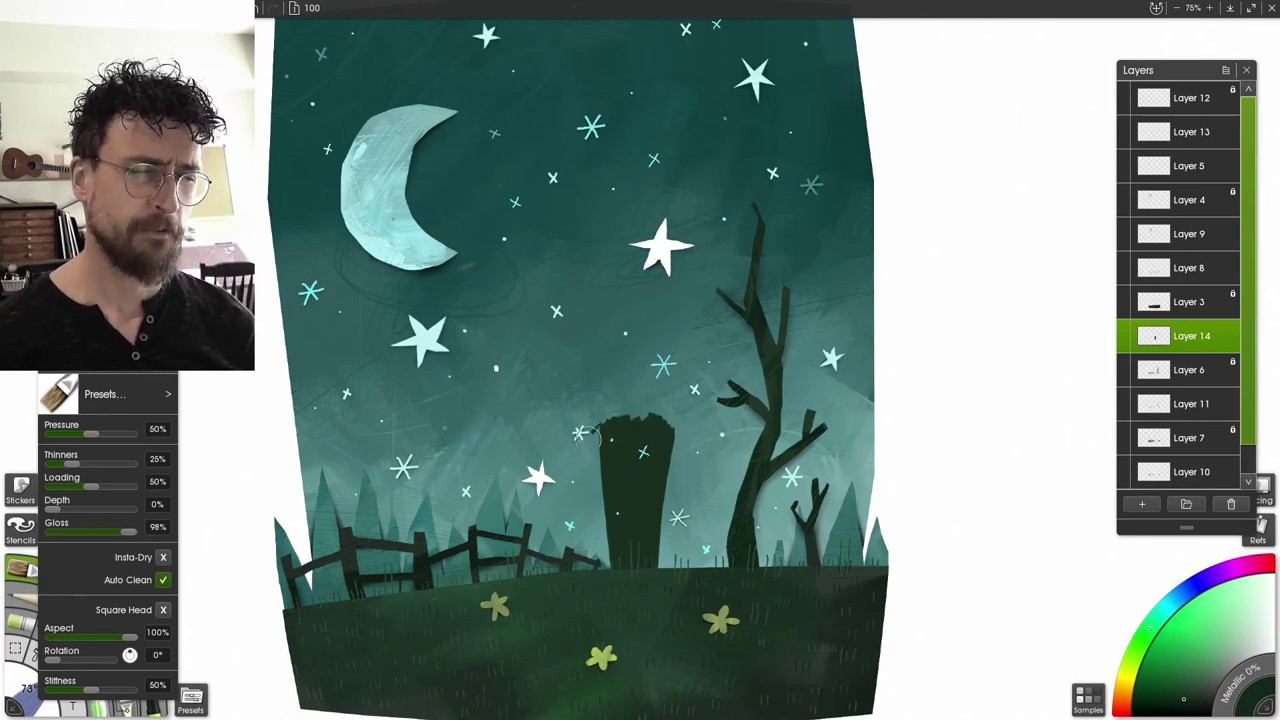
Shape a pointed roof with overhanging eaves on the house and rotate the house to 351°
drag(582, 437, 640, 374)
mouse_move(572, 464)
mouse_down()
mouse_move(693, 372)
mouse_move(660, 414)
mouse_move(643, 383)
mouse_move(696, 464)
mouse_up()
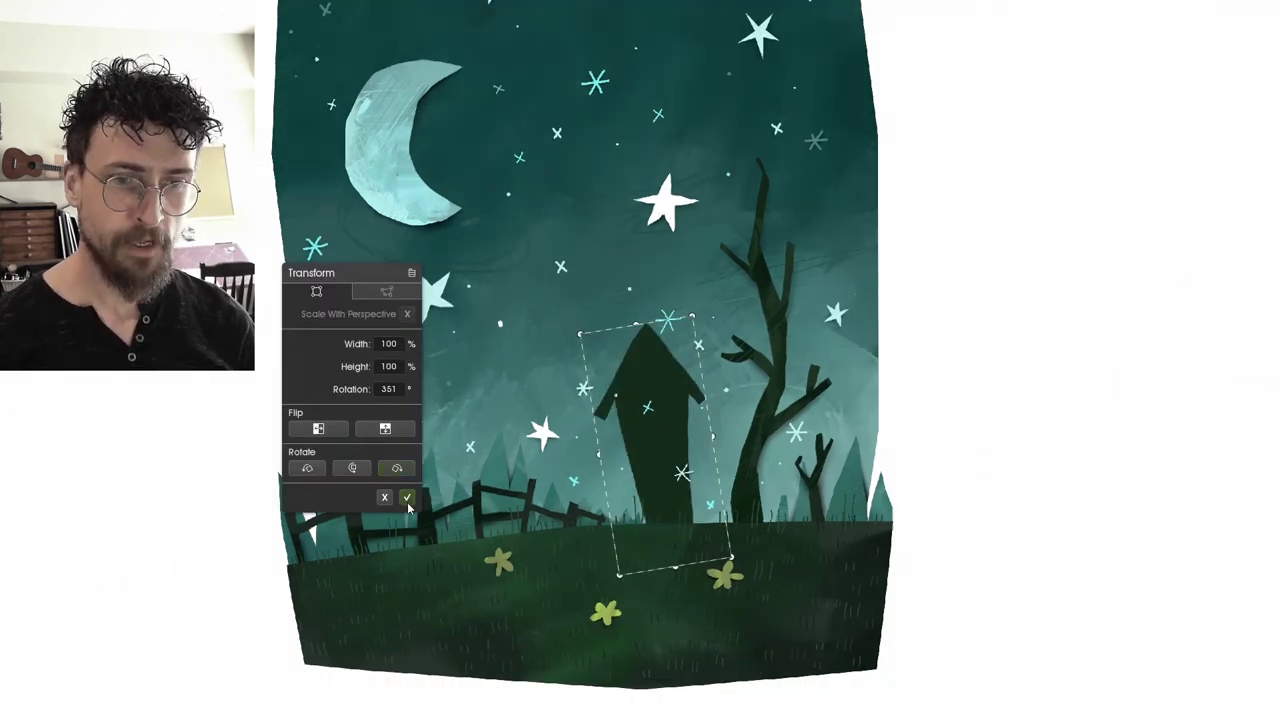
click(407, 498)
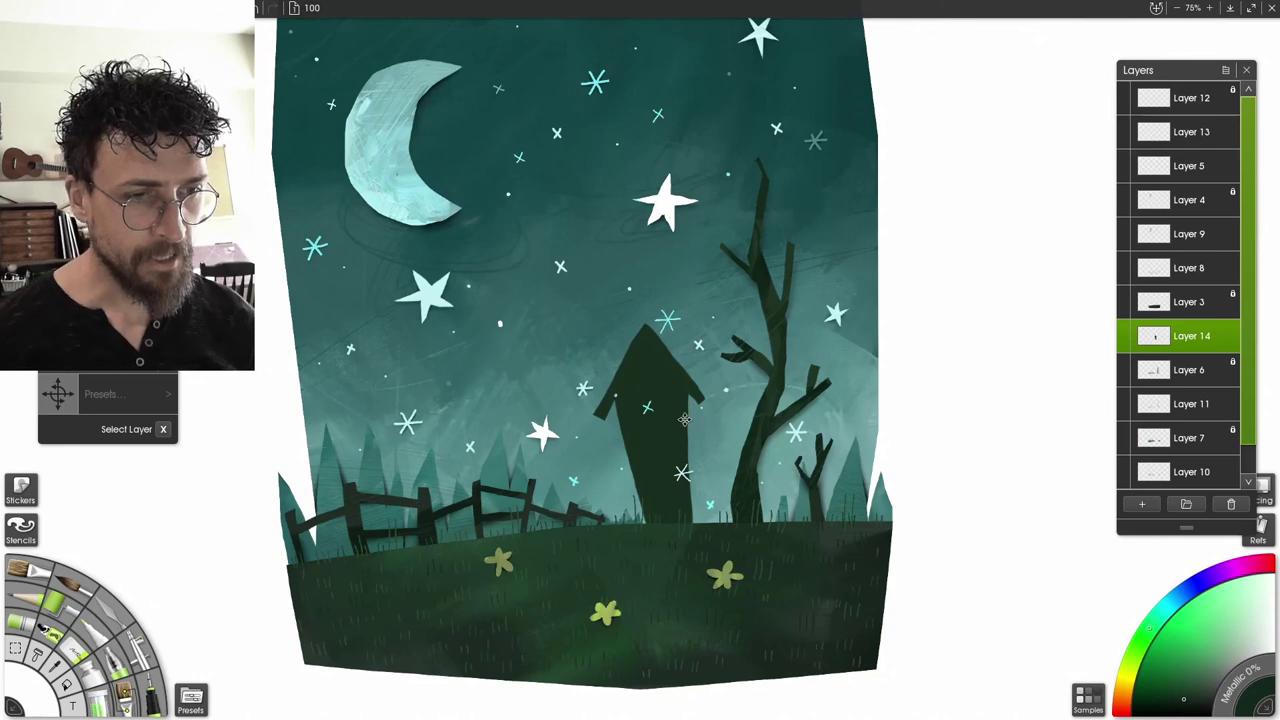
Erase Layer 5's stars that overlap the house and lock the transparency of Layer 14
key(b)
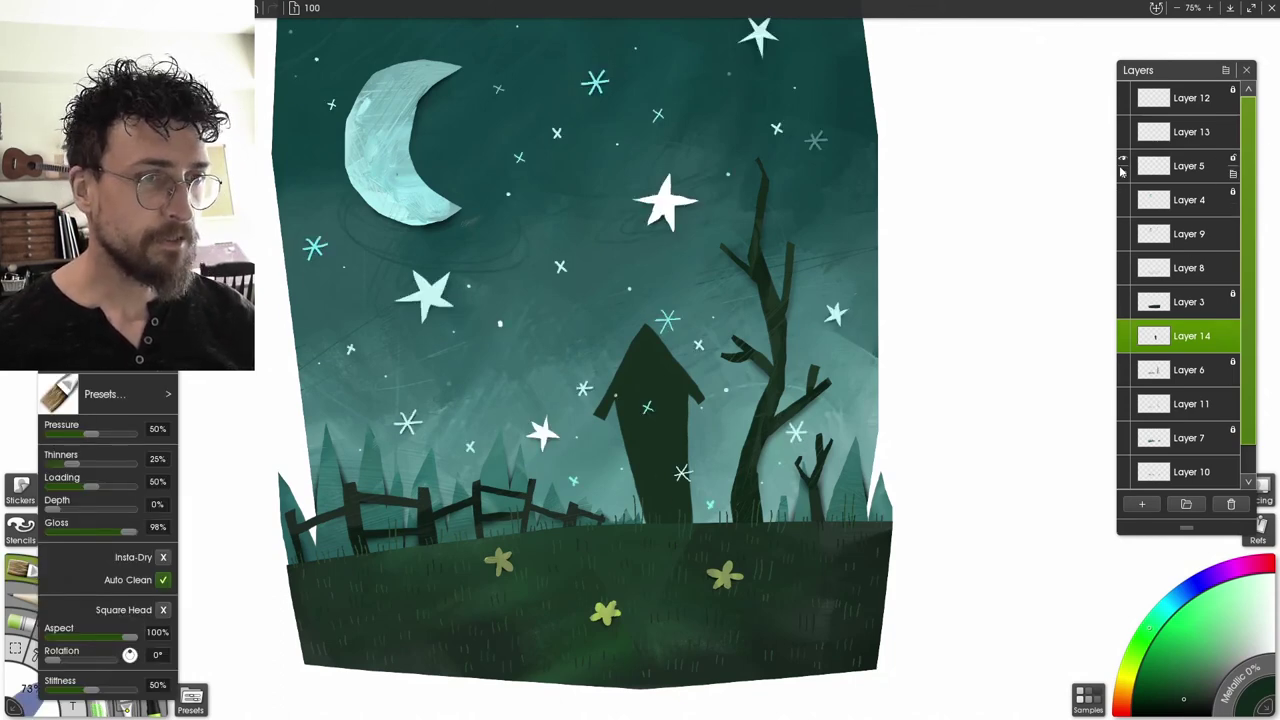
click(1127, 166)
key(e)
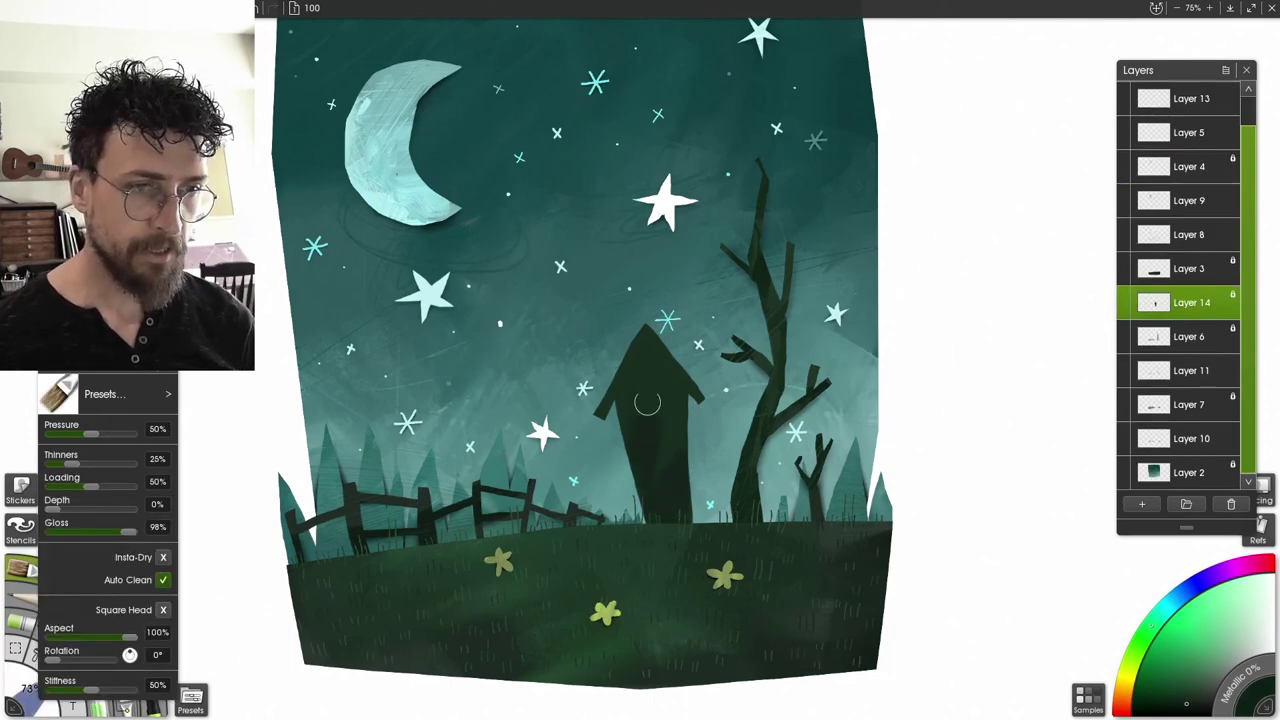
Paint darker and brighter green patches over the house's wall and roof and blend them with the Palette Knife at 172% size
click(1173, 709)
mouse_move(673, 403)
mouse_down()
mouse_move(669, 417)
mouse_move(660, 408)
mouse_up()
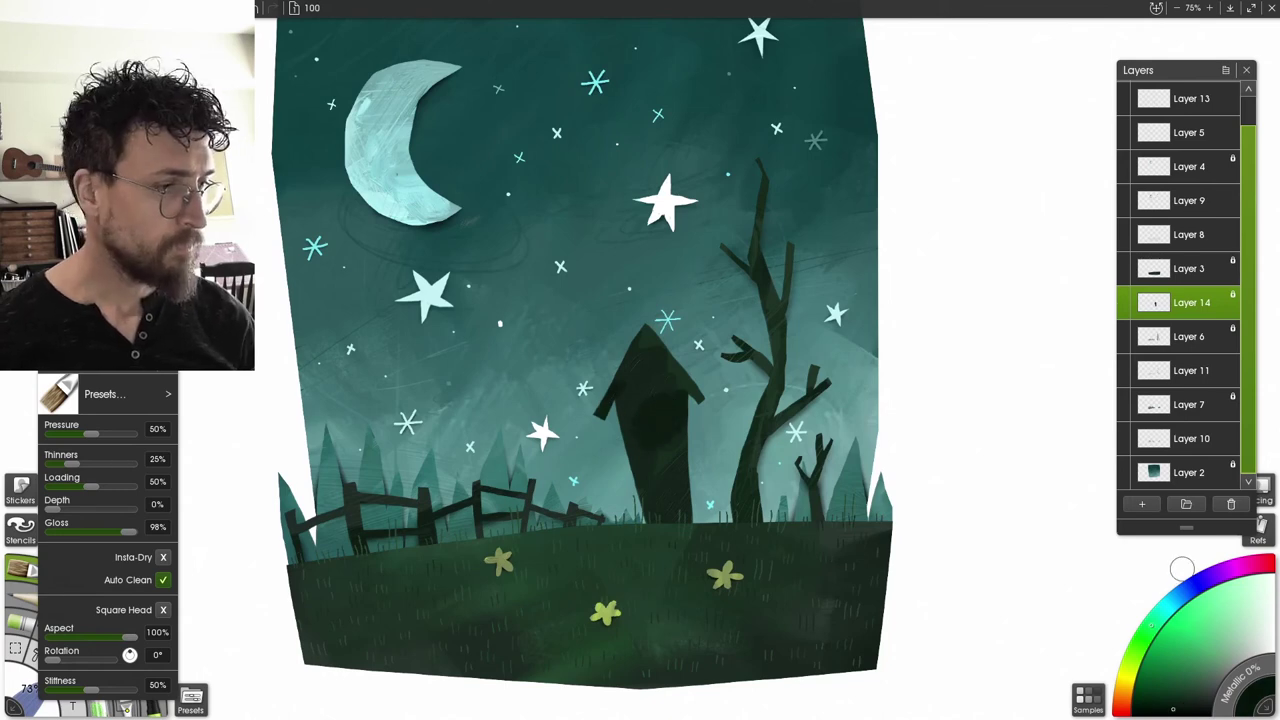
click(1192, 658)
drag(665, 348, 655, 362)
drag(641, 364, 635, 369)
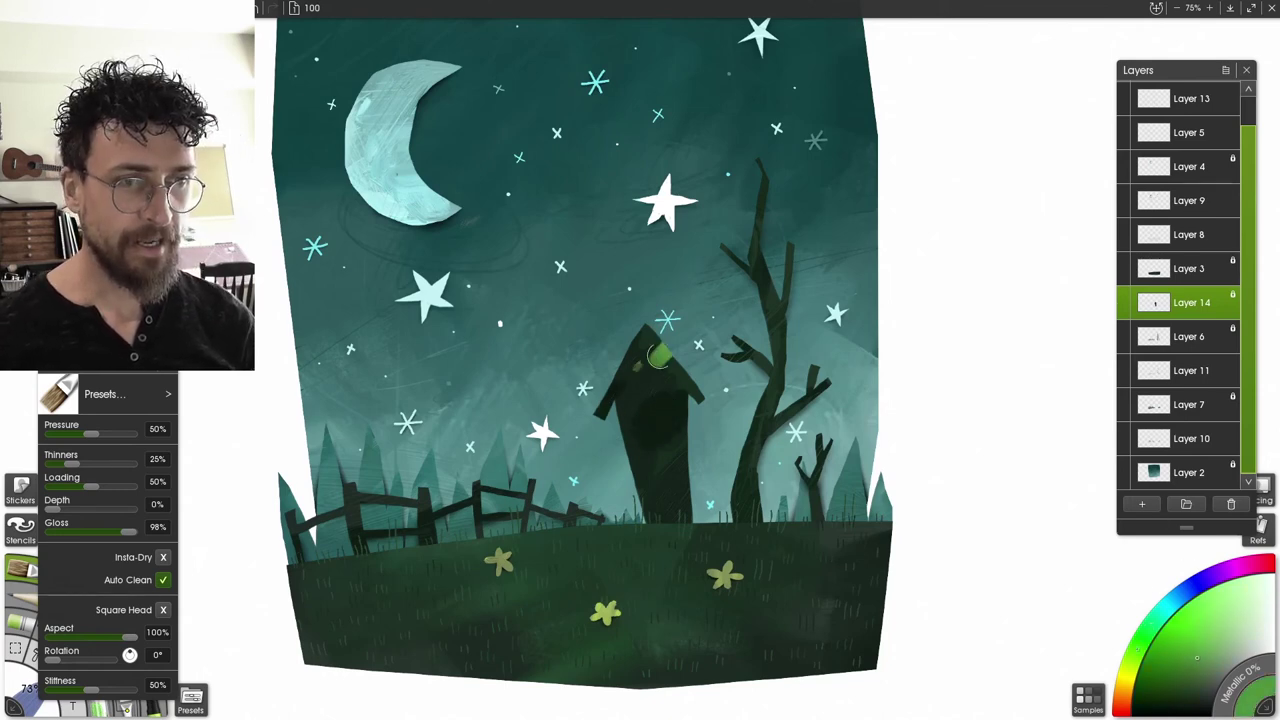
drag(672, 409, 659, 415)
click(662, 451)
drag(669, 428, 637, 442)
drag(649, 401, 638, 405)
click(647, 388)
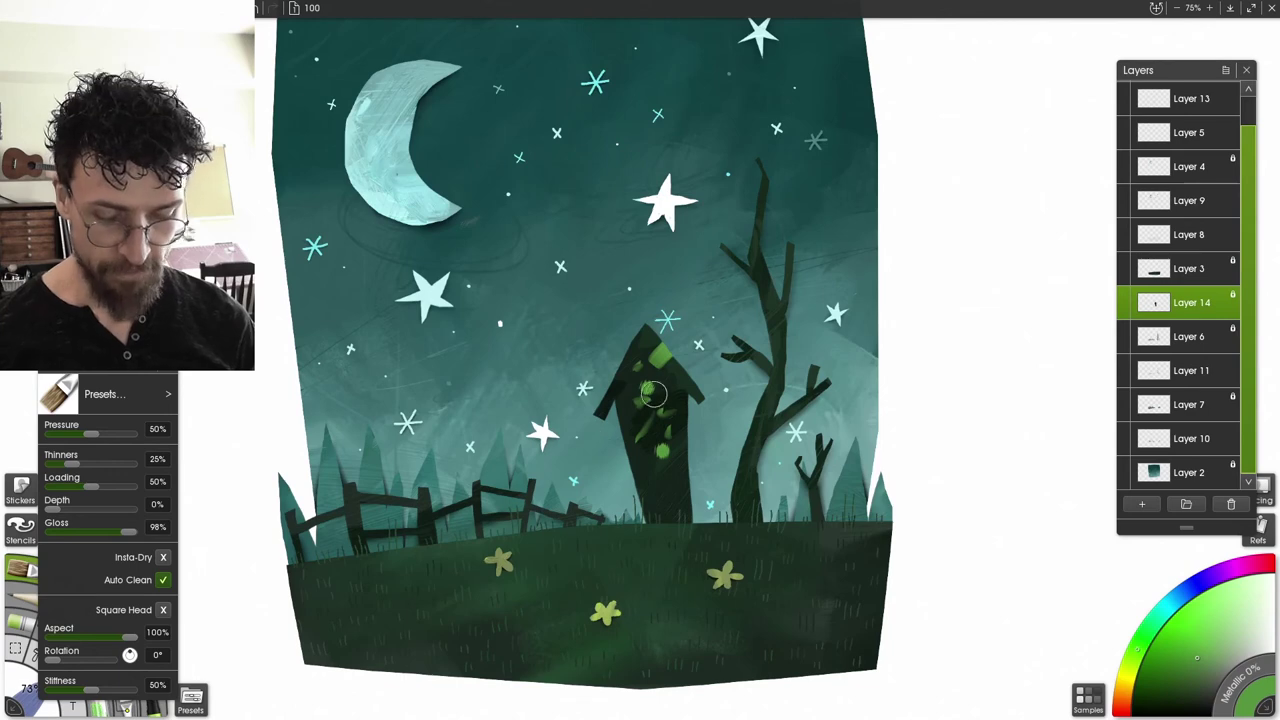
key(k)
mouse_move(651, 442)
mouse_down()
mouse_move(686, 342)
mouse_move(658, 392)
mouse_move(633, 339)
mouse_move(655, 306)
mouse_move(601, 336)
mouse_move(613, 358)
mouse_move(585, 352)
mouse_move(681, 344)
mouse_move(640, 346)
mouse_up()
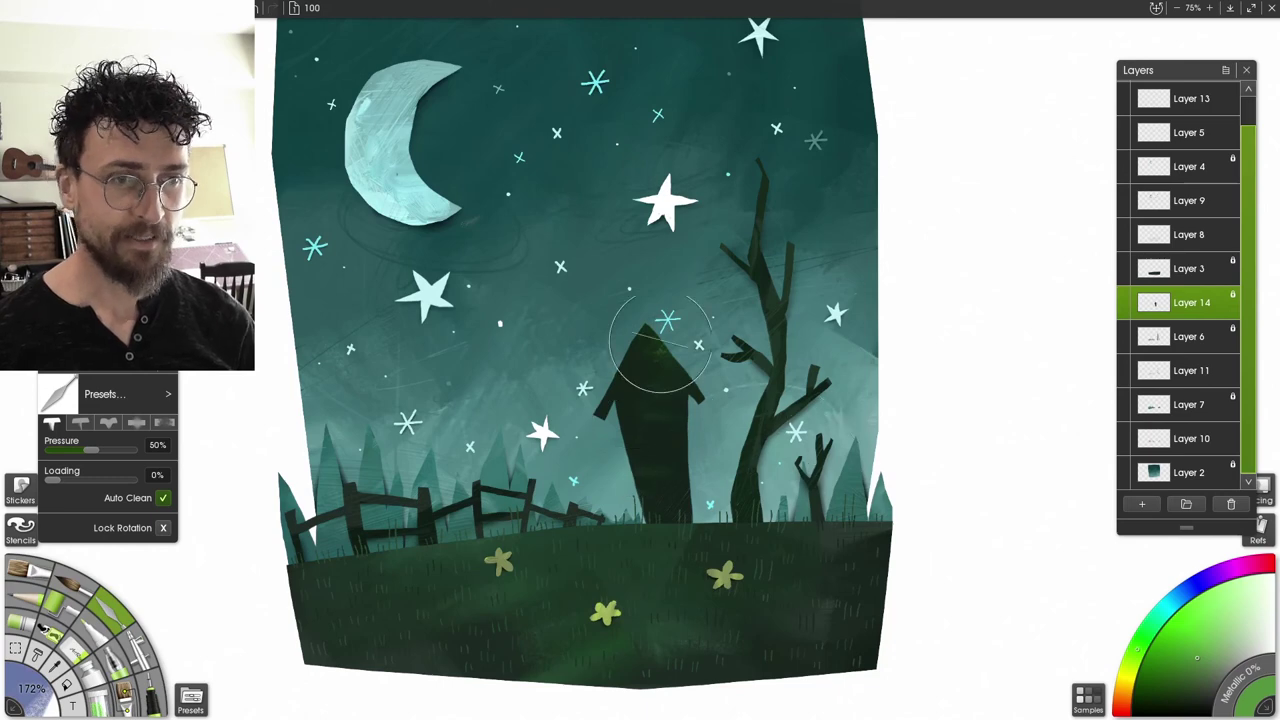
Paint more green variation on the house, blend it with the Palette Knife at 118% size, and tint the eaves with the sky's teal
key(b)
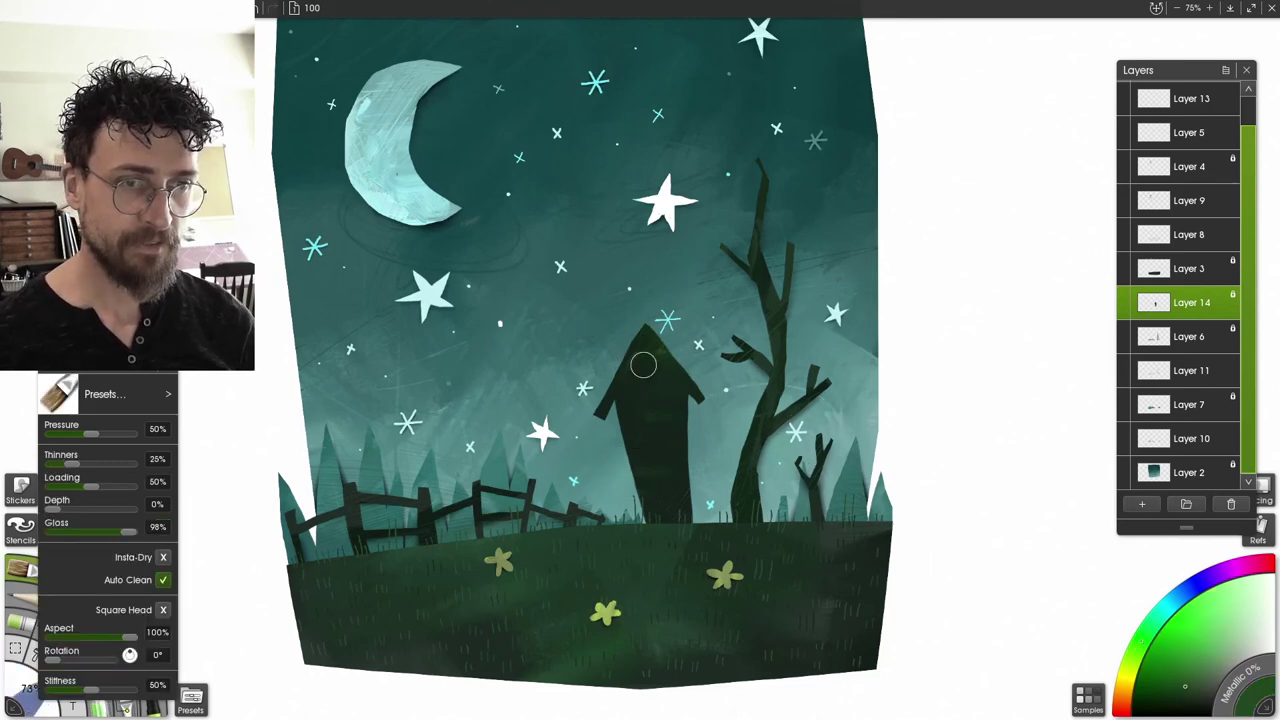
mouse_move(632, 394)
mouse_down()
mouse_move(688, 409)
mouse_move(672, 427)
mouse_move(672, 409)
mouse_move(673, 450)
mouse_move(674, 397)
mouse_move(669, 466)
mouse_up()
key(k)
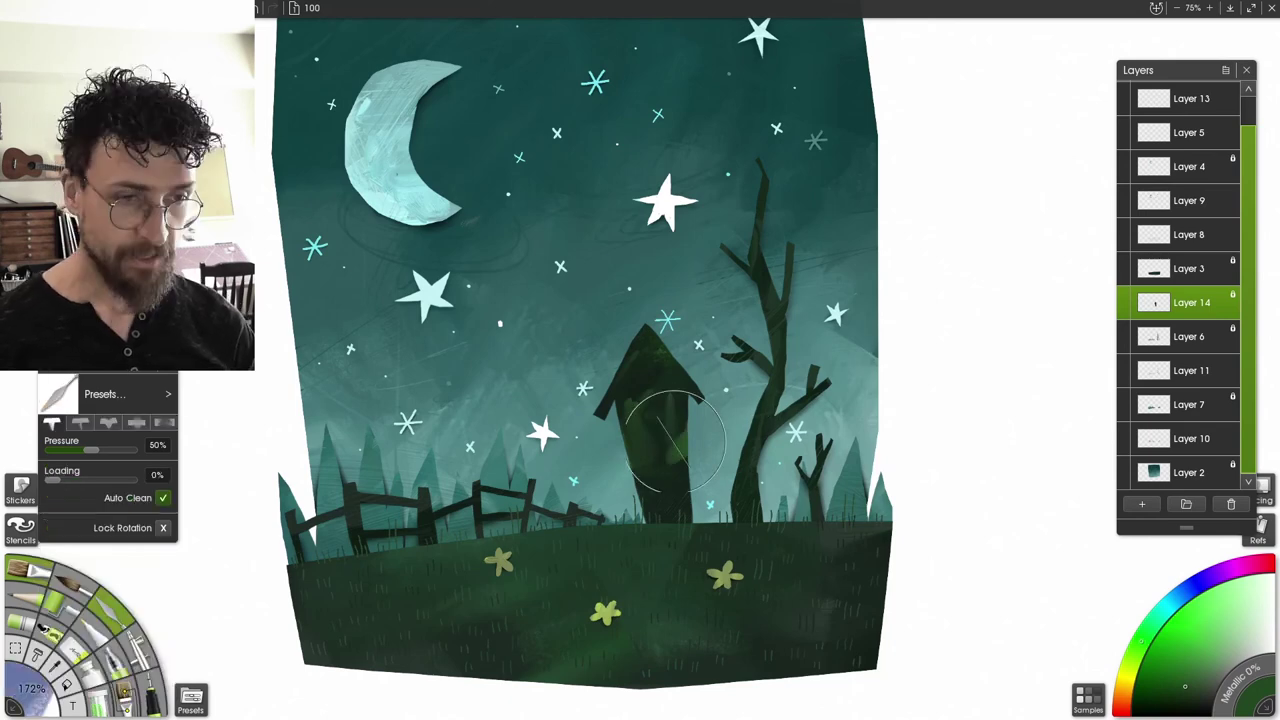
mouse_move(660, 396)
mouse_down()
mouse_move(658, 484)
mouse_move(664, 425)
mouse_move(614, 366)
mouse_move(663, 386)
mouse_up()
key(ctrl+z)
key(bracketleft)
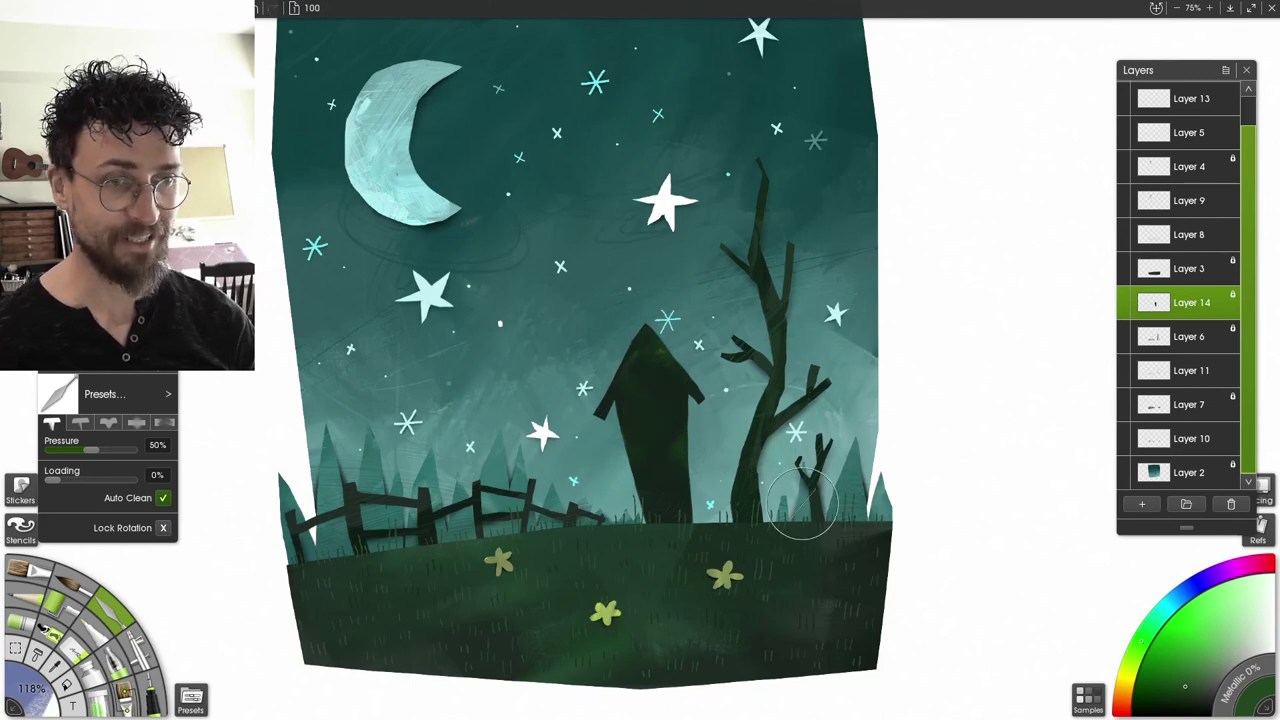
alt+click(722, 387)
Add a layer above Layer 14, paint a yellow-green window on the house, and trim its edges straight with the Eraser at 61% size
click(1142, 504)
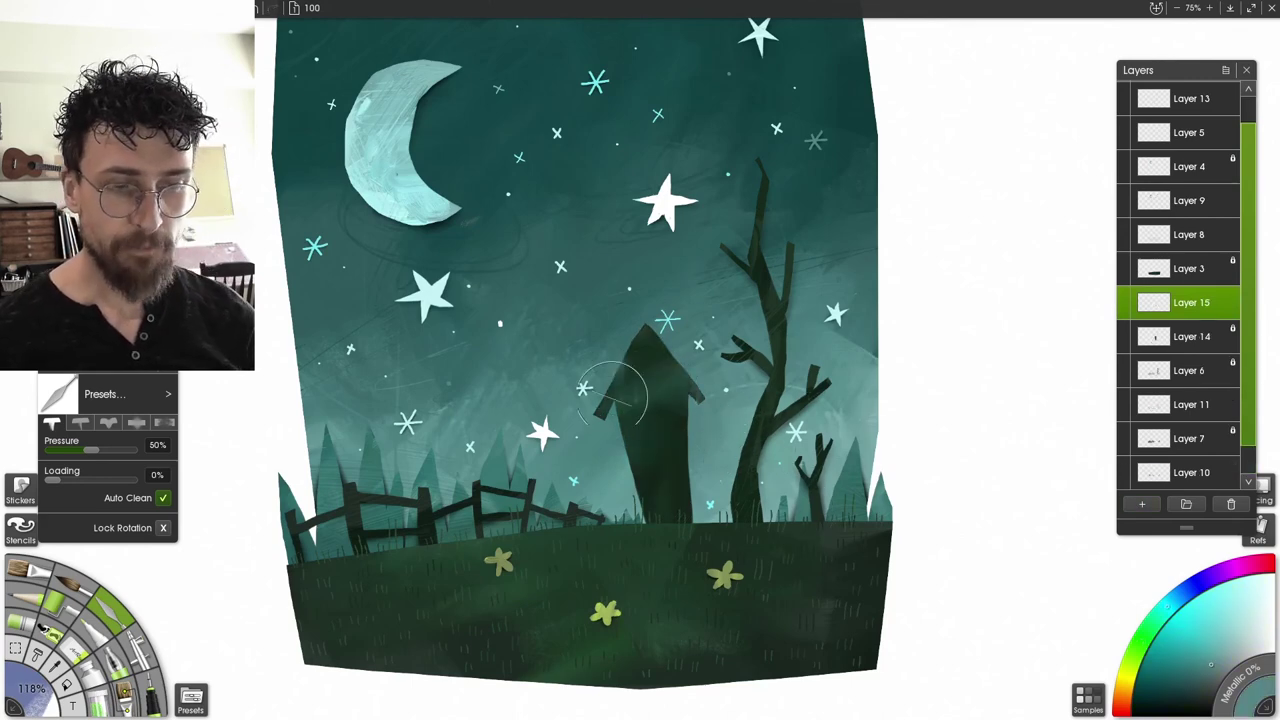
key(o)
scroll(658, 391, up, 5)
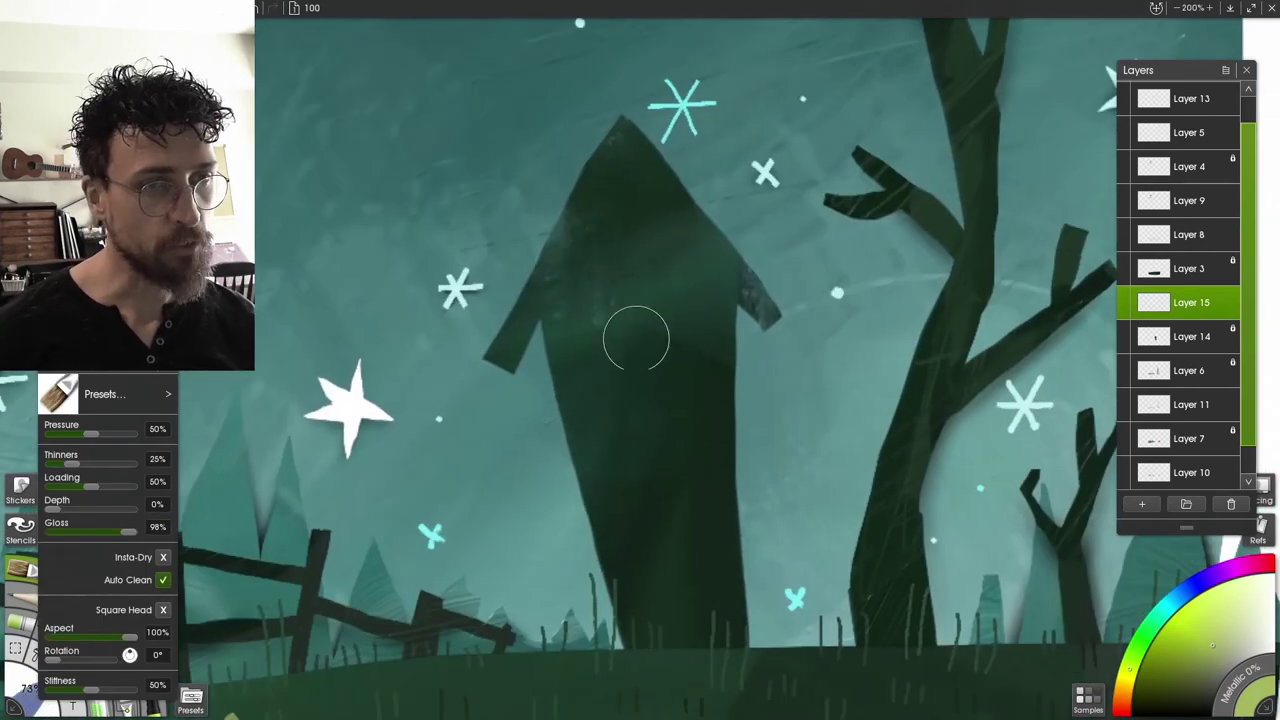
mouse_move(620, 258)
mouse_down()
mouse_move(632, 368)
mouse_move(640, 251)
mouse_move(665, 255)
mouse_up()
key(e)
drag(569, 237, 732, 231)
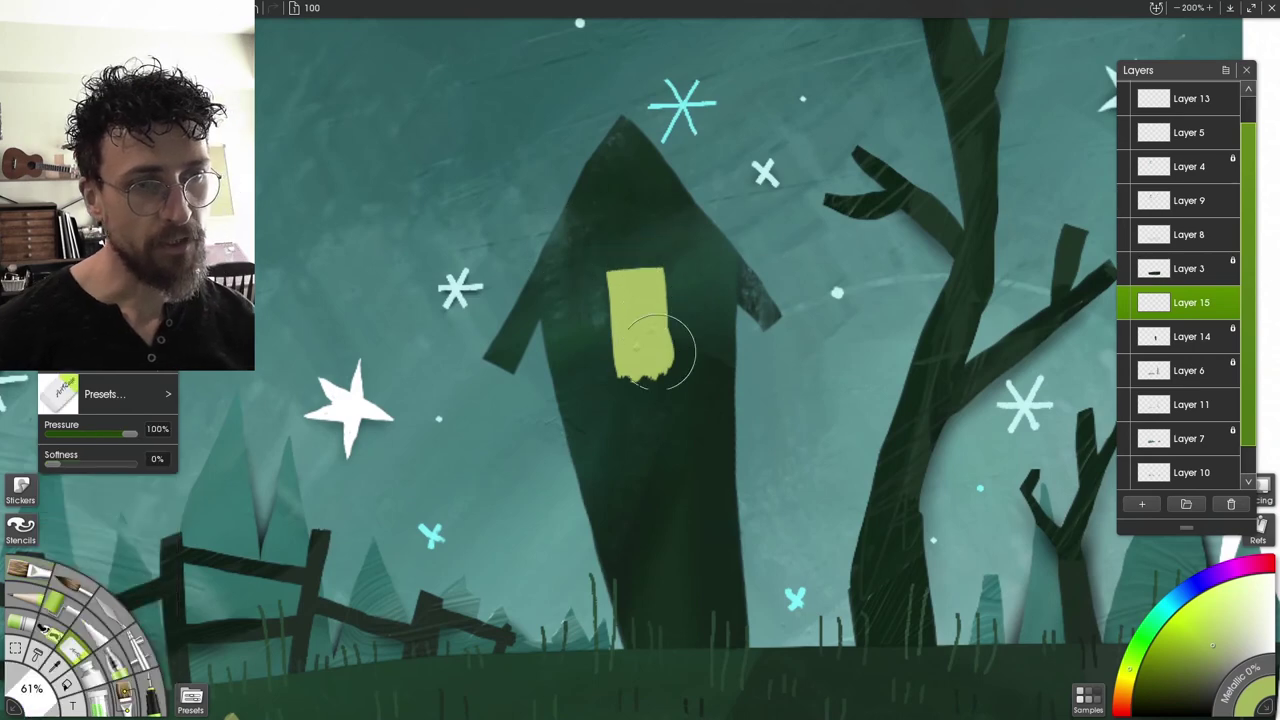
drag(563, 394, 755, 394)
drag(695, 262, 693, 428)
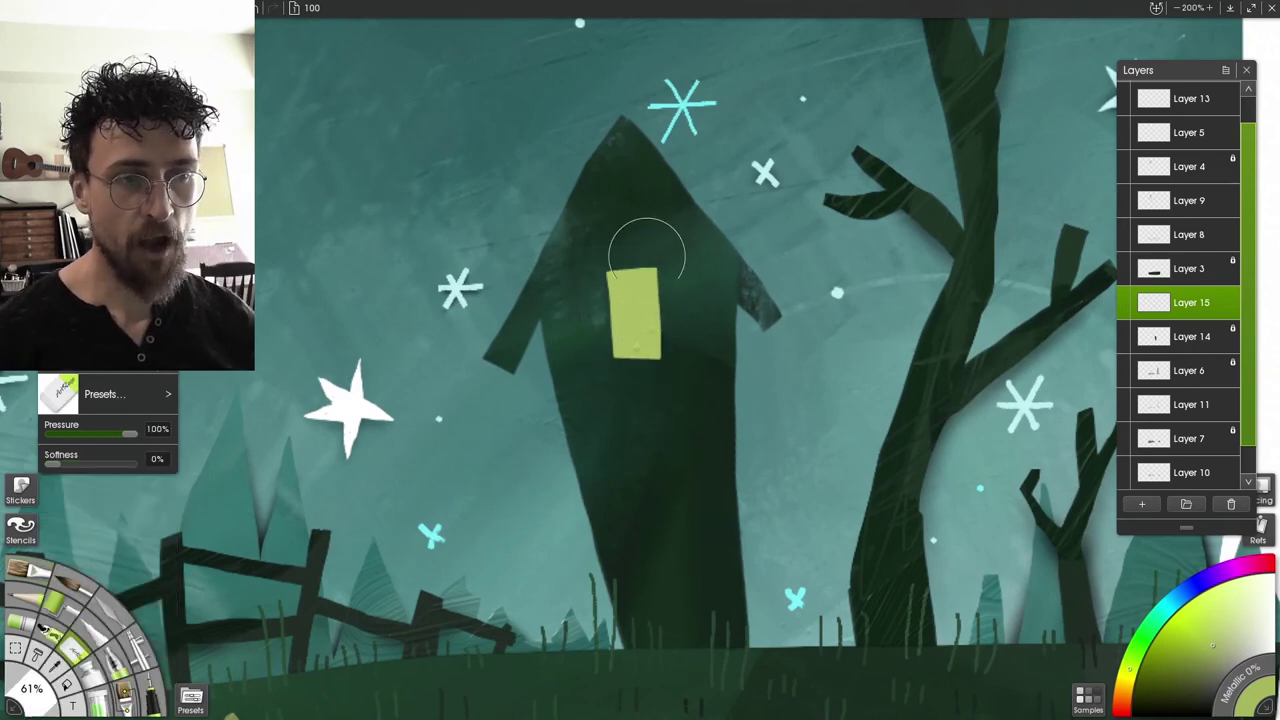
Divide the window into four panes and airbrush a soft yellow-green glow around it on a separate layer
drag(640, 251, 636, 330)
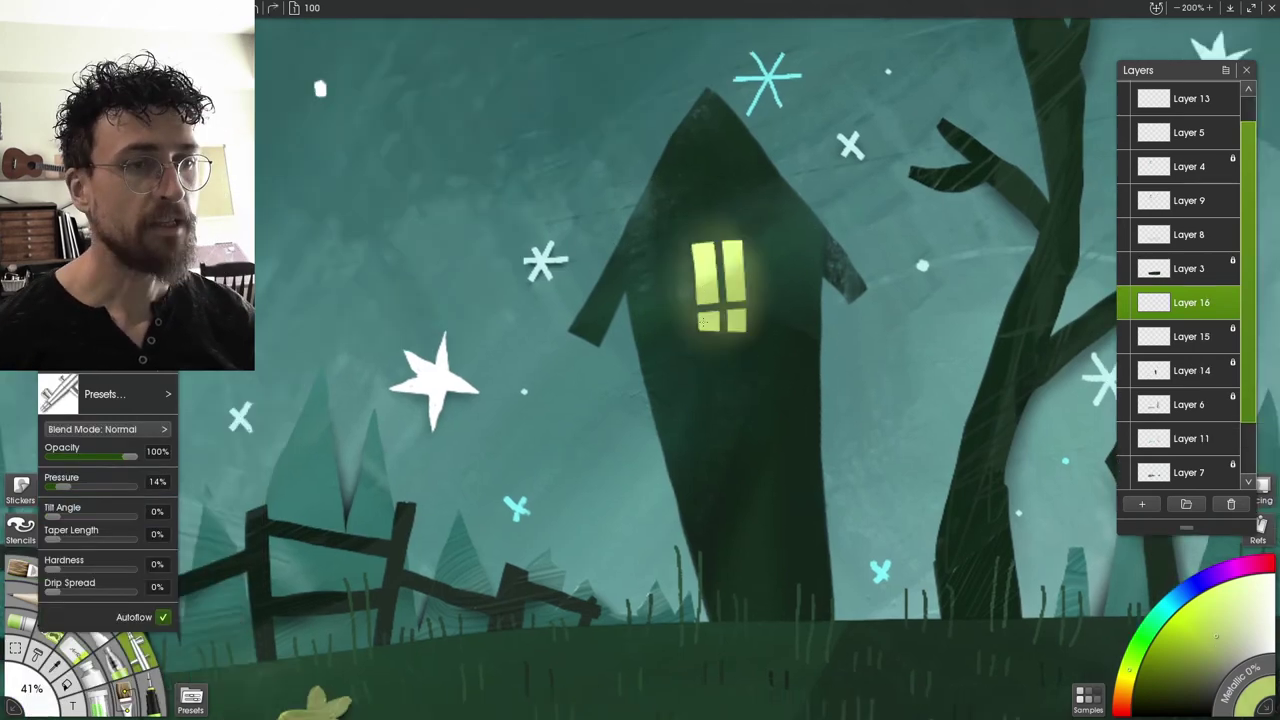
mouse_move(698, 283)
mouse_down()
mouse_move(765, 283)
mouse_move(716, 300)
mouse_up()
key(ctrl+minus)
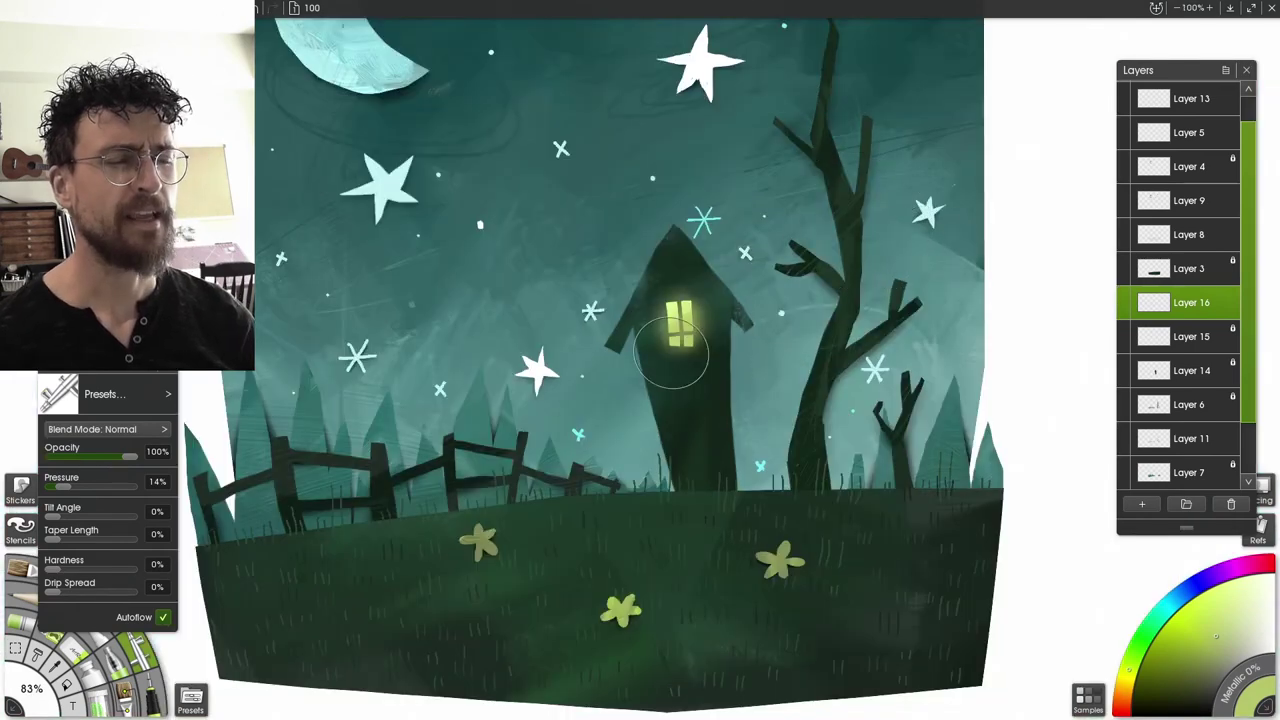
Add another layer directly above Layer 14 and paint a black door and window openings on the house with the Oil Brush
scroll(710, 375, up, 2)
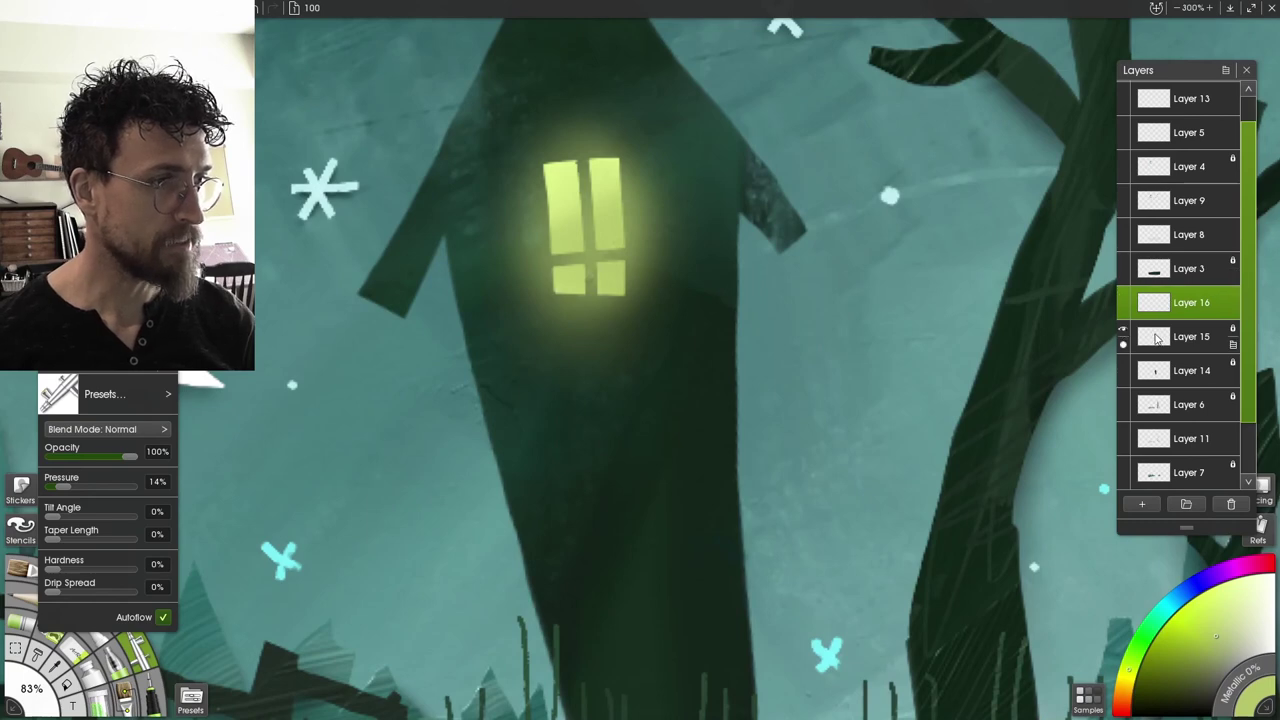
click(1150, 371)
drag(760, 498, 816, 343)
click(1142, 504)
key(o)
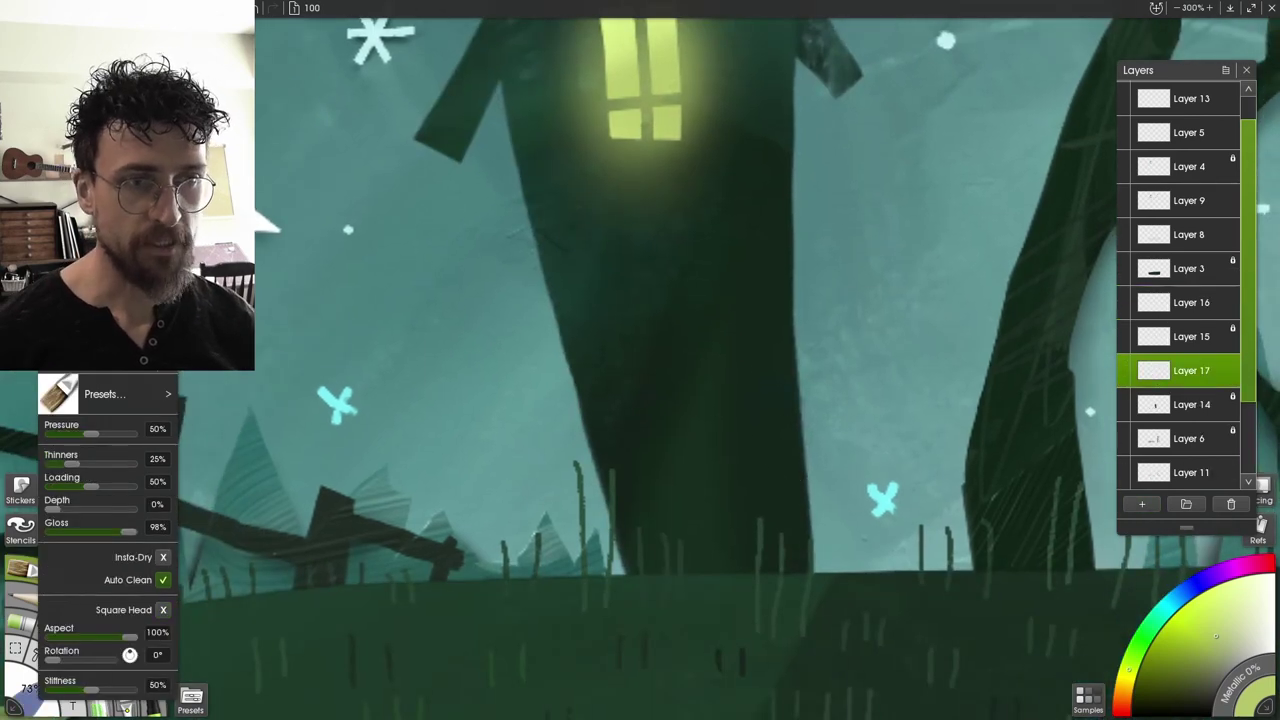
click(1133, 713)
drag(694, 614, 647, 392)
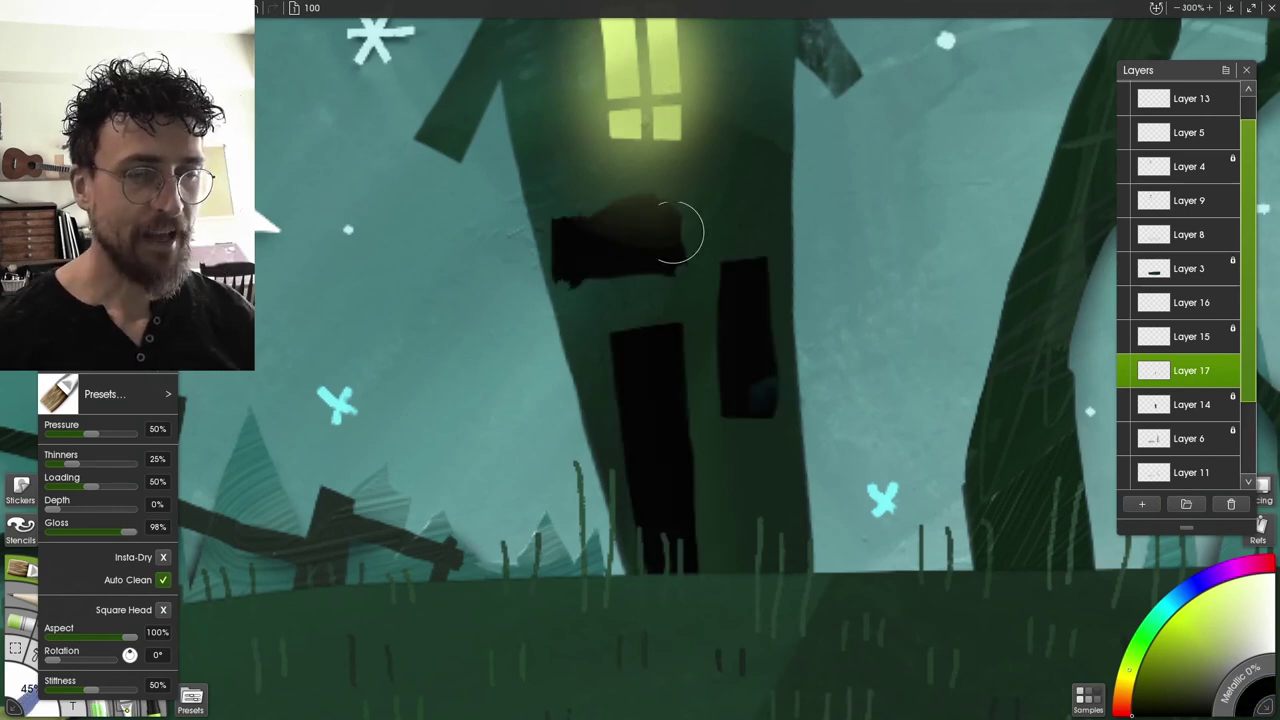
Trim the black openings into clean-edged shapes with the Eraser at 5% size and paint thick black edges along the roof
key(e)
drag(528, 219, 750, 203)
drag(570, 207, 700, 198)
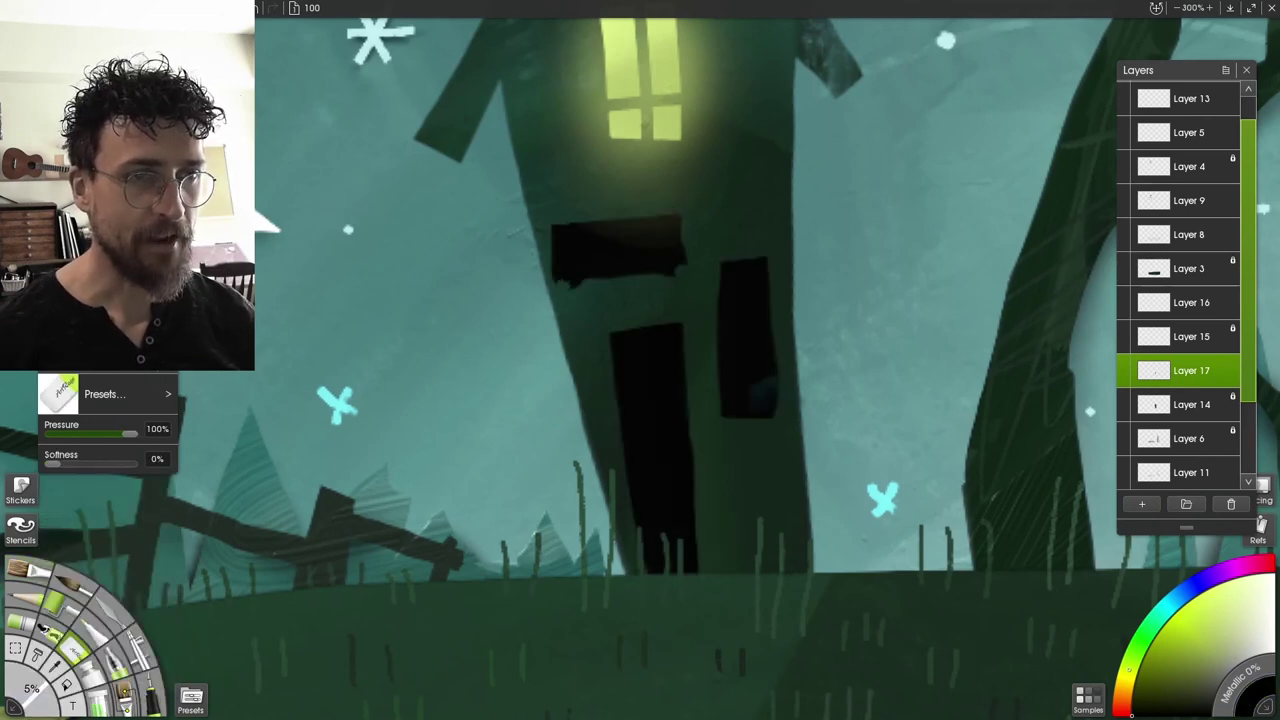
mouse_move(517, 281)
mouse_down()
mouse_move(635, 287)
mouse_move(699, 270)
mouse_move(552, 274)
mouse_up()
drag(682, 203, 680, 259)
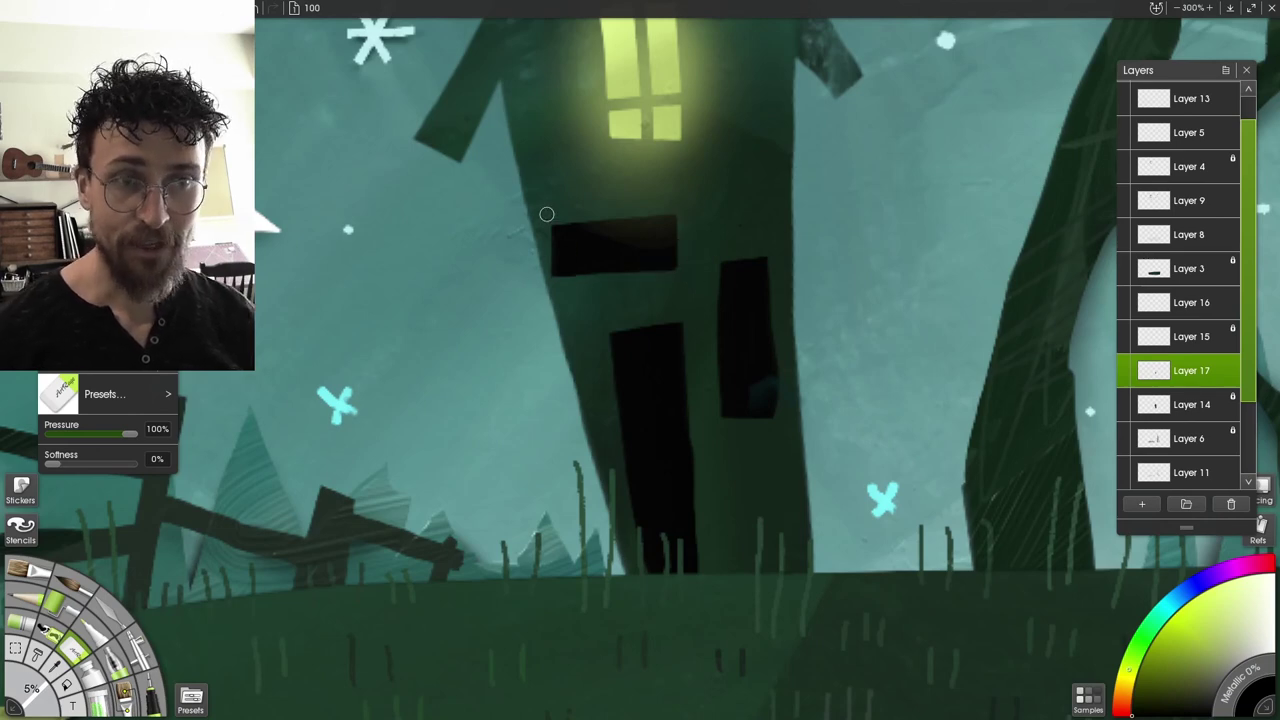
drag(547, 214, 557, 227)
mouse_move(763, 91)
mouse_down()
mouse_move(776, 251)
mouse_move(736, 305)
mouse_up()
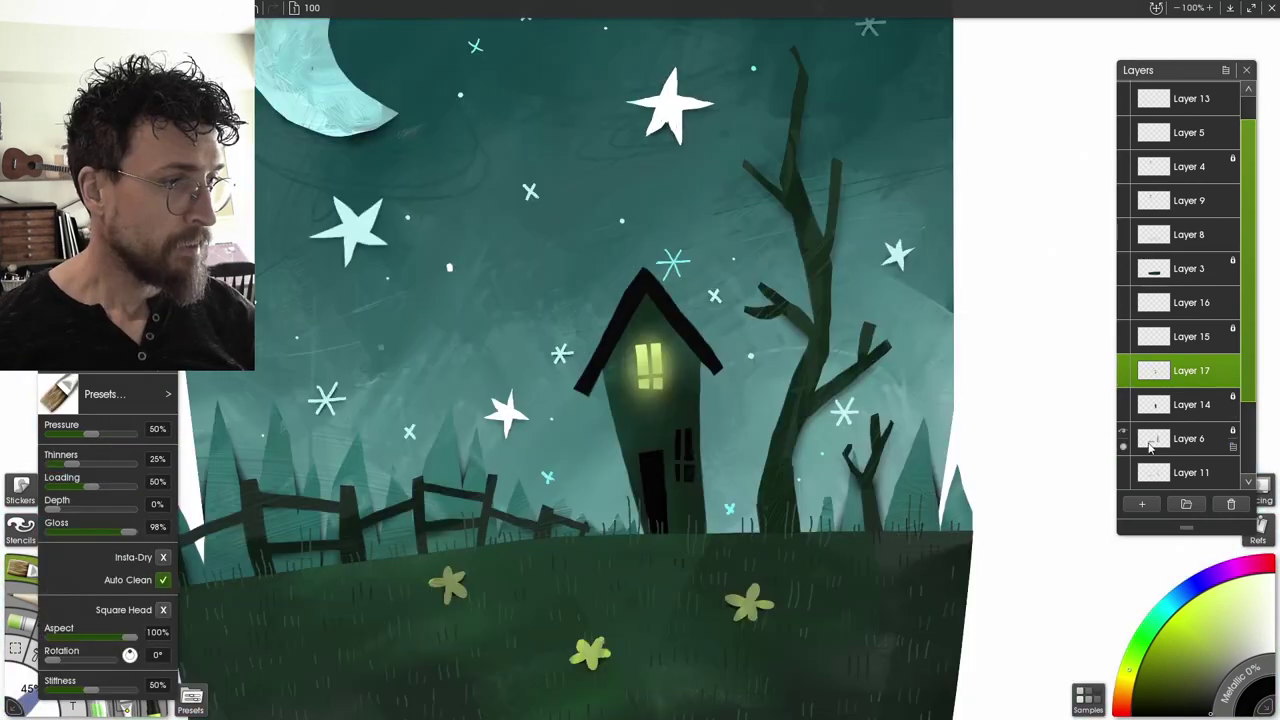
Add a layer above Layer 6 and airbrush a soft dark shadow behind the house
click(1152, 443)
click(1142, 504)
key(i)
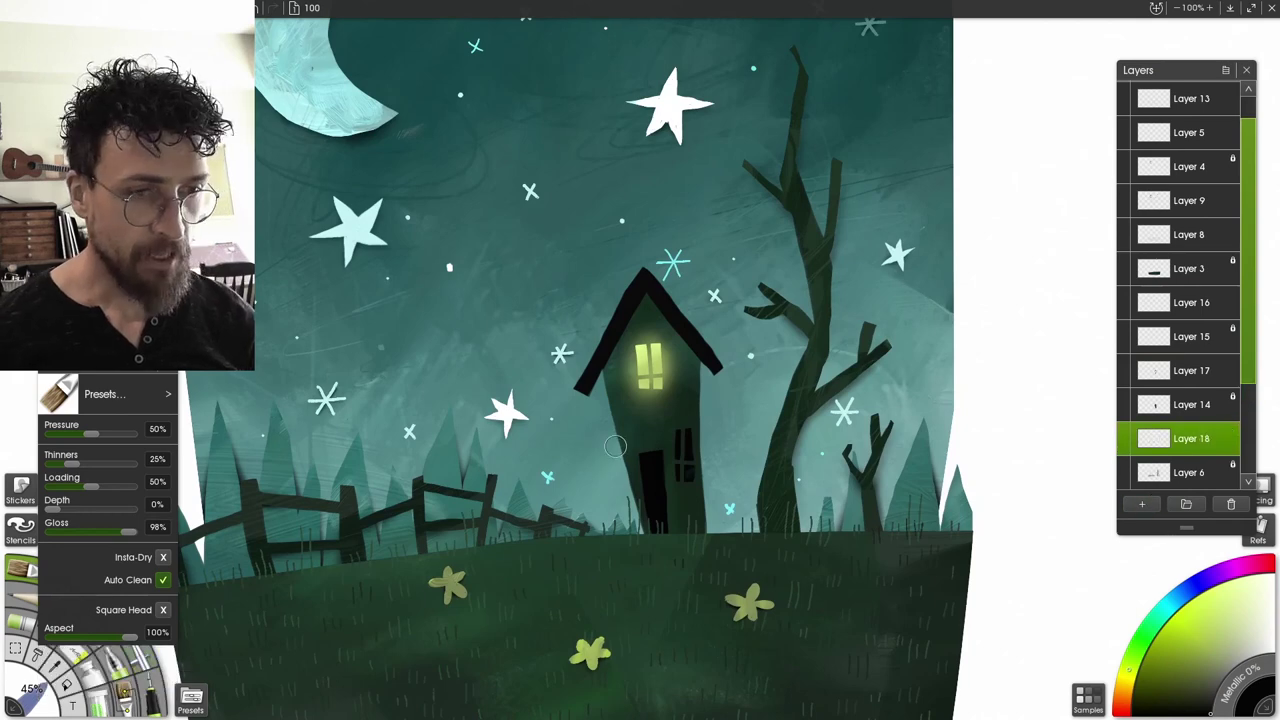
key(bracketleft)
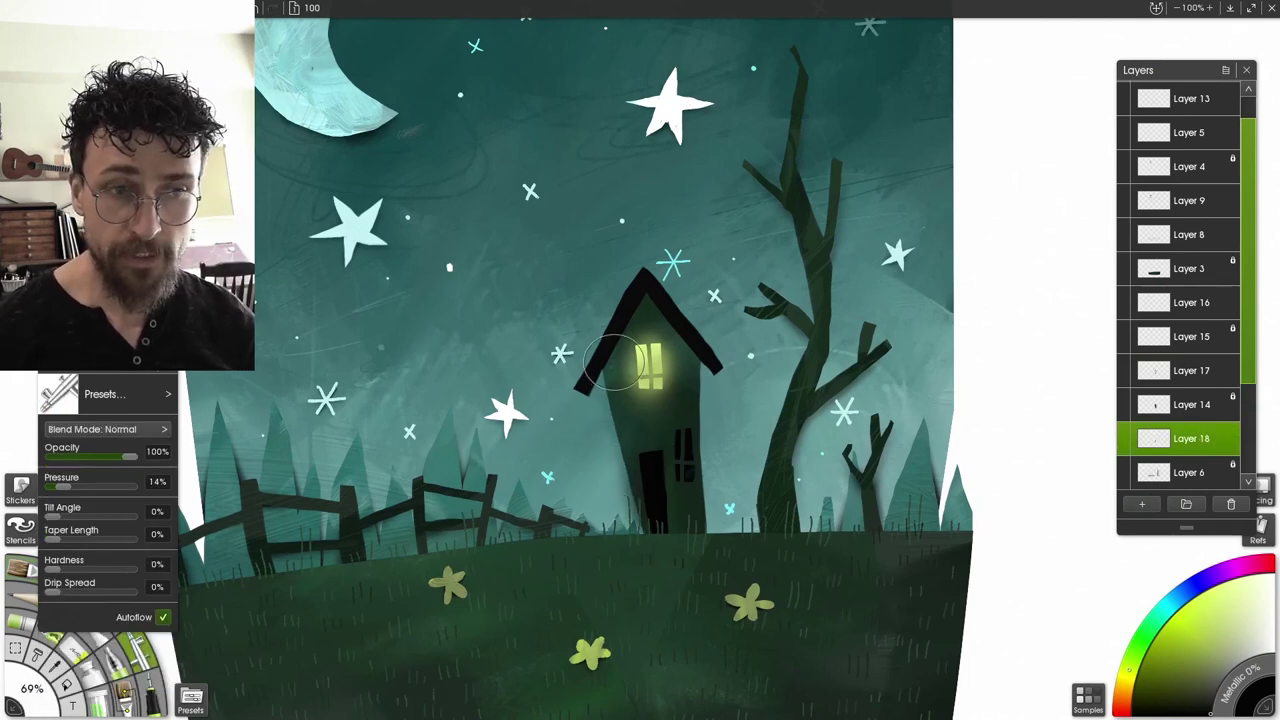
key(bracketleft)
key(bracketleft)
key(bracketleft)
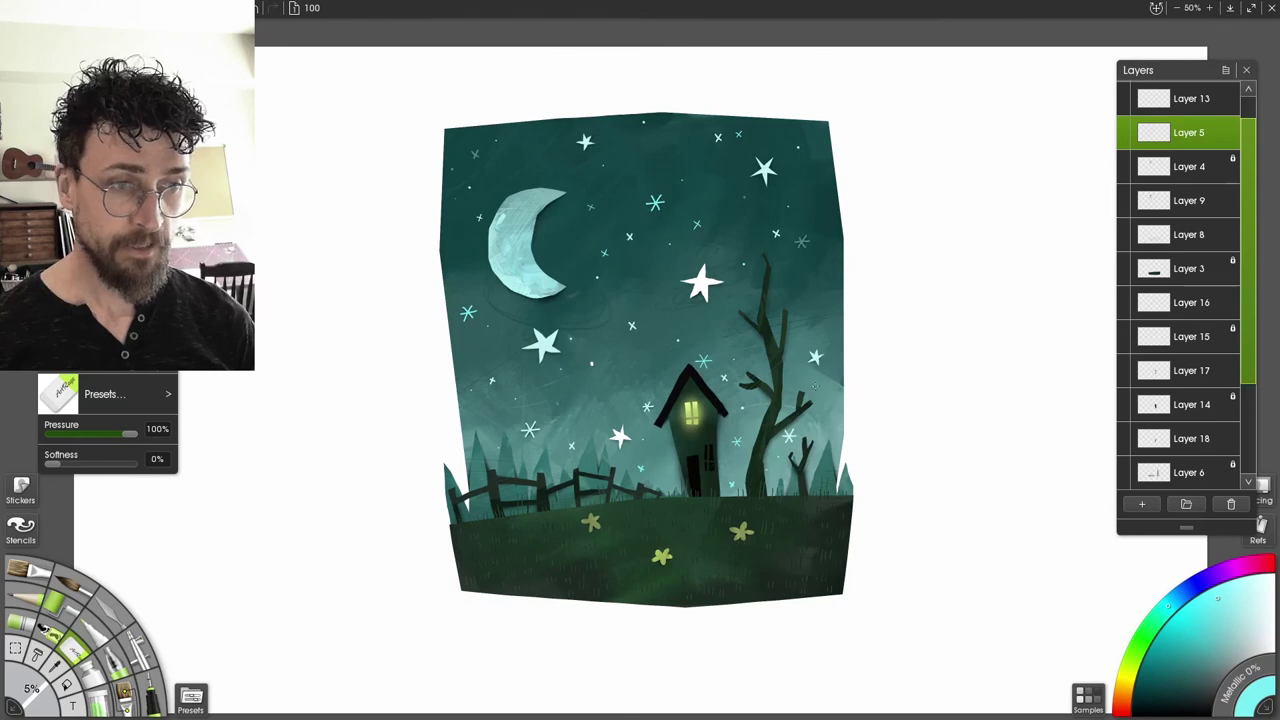
drag(815, 386, 842, 389)
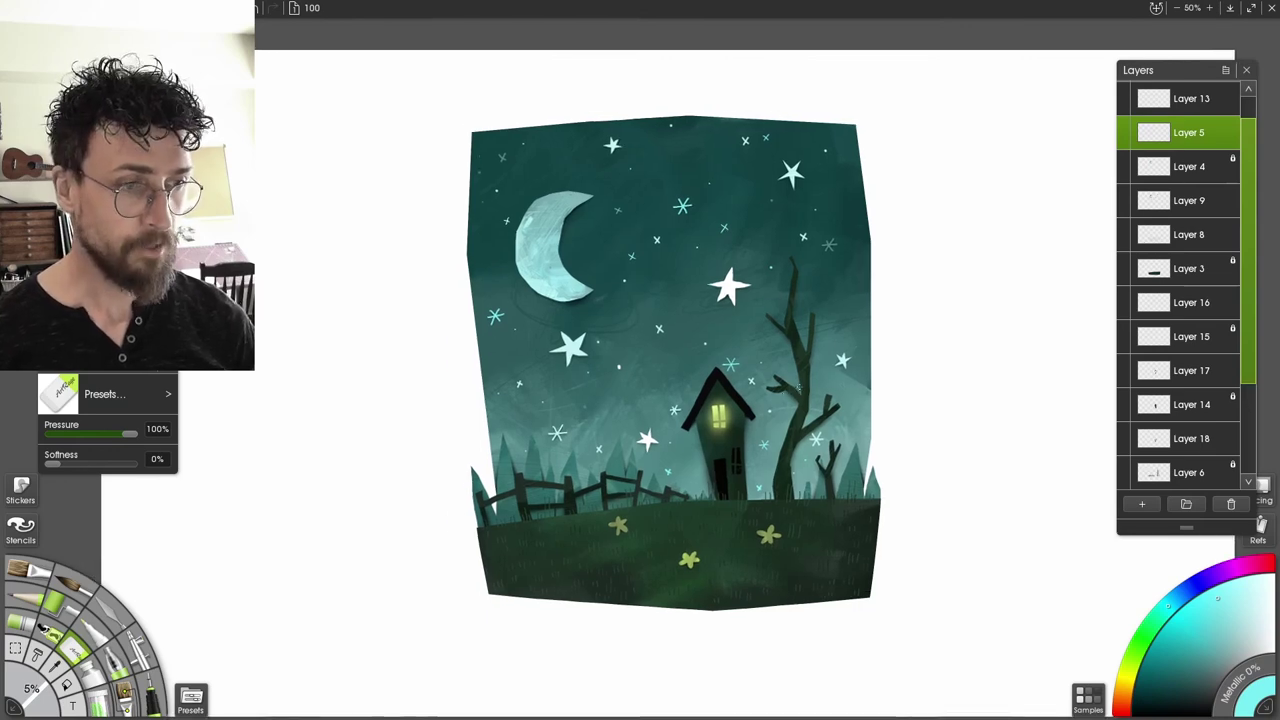
drag(801, 385, 820, 385)
key(plus)
key(minus)
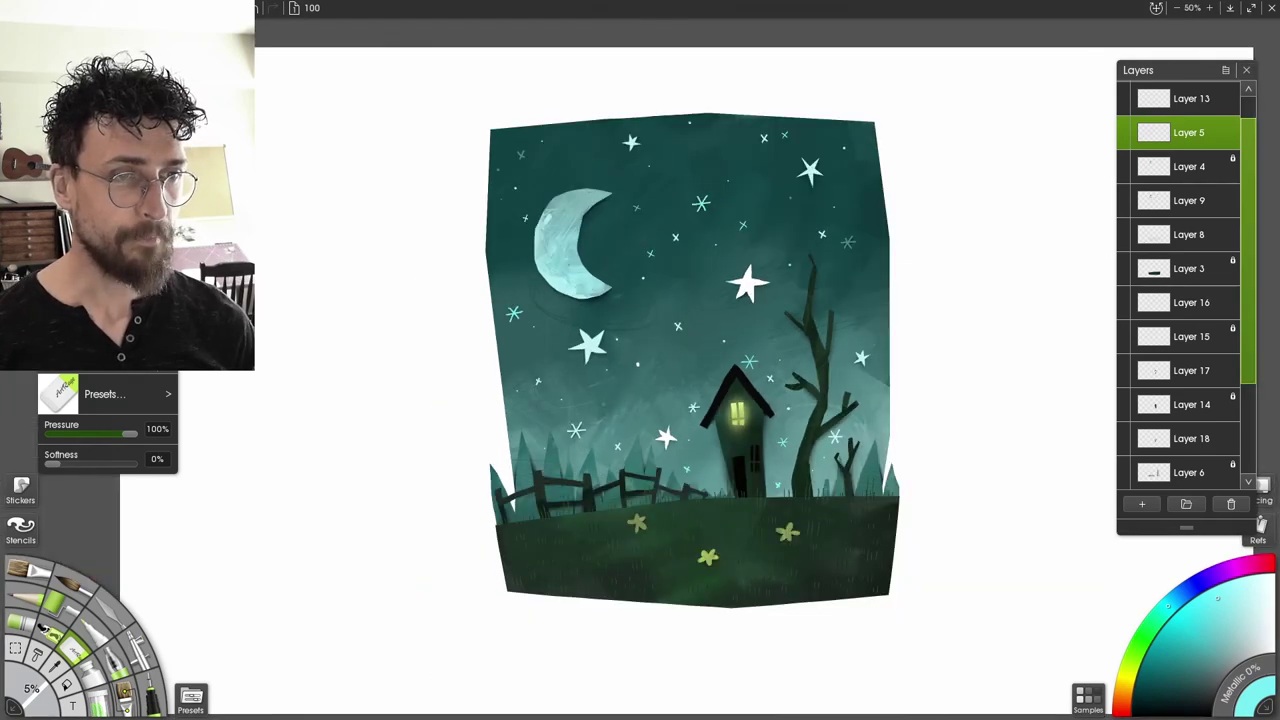
key(plus)
key(plus)
mouse_move(780, 320)
mouse_down()
mouse_move(716, 538)
mouse_move(733, 403)
mouse_up()
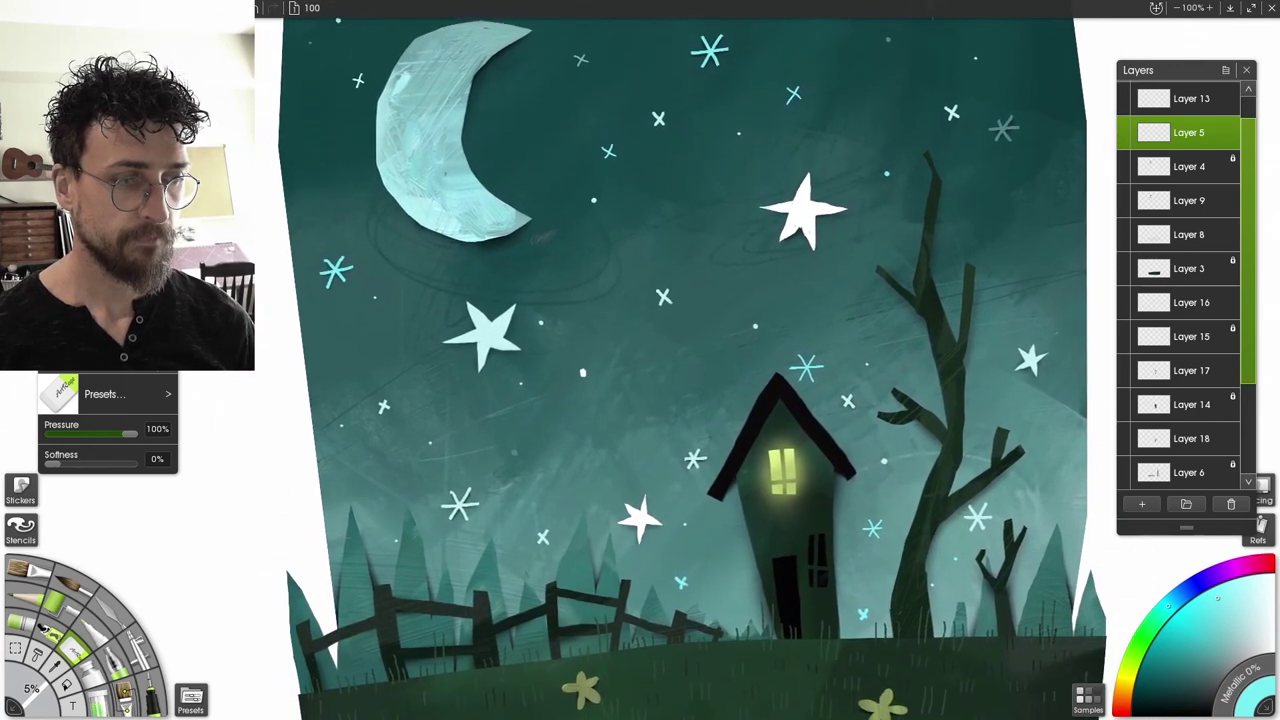